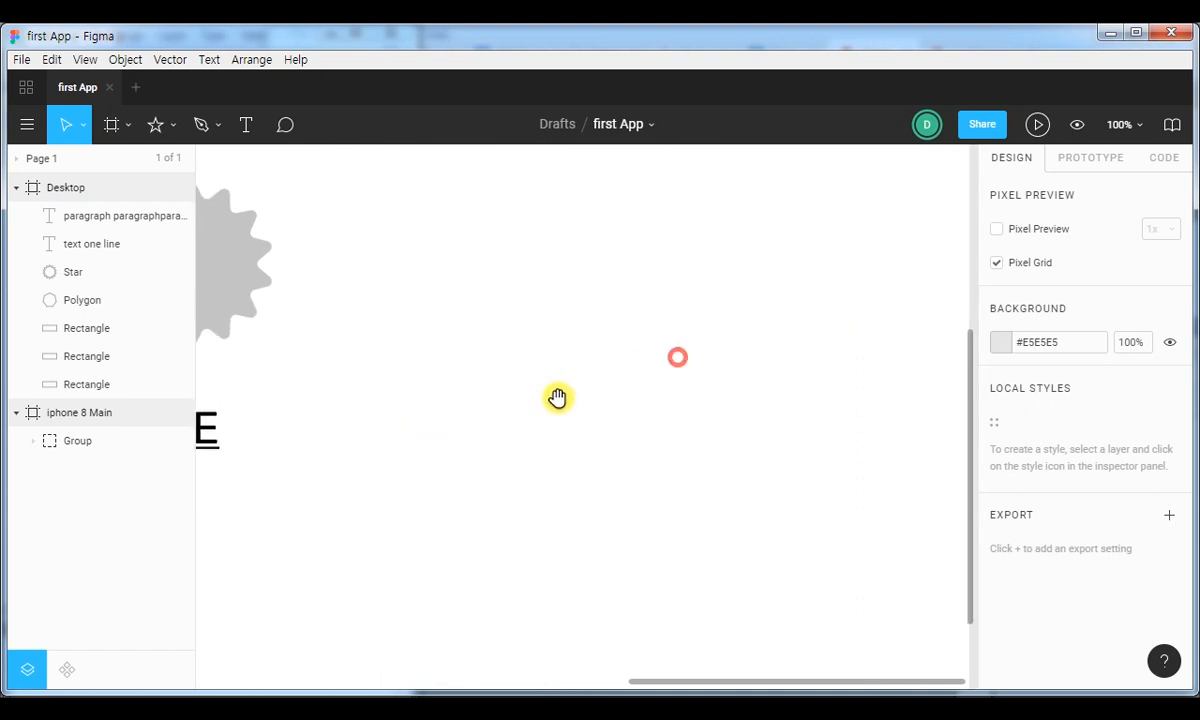
Draw a closed four-sided outline with the Pen tool in the Desktop frame's empty area beside the star.
left_click_drag(501, 303, 573, 360)
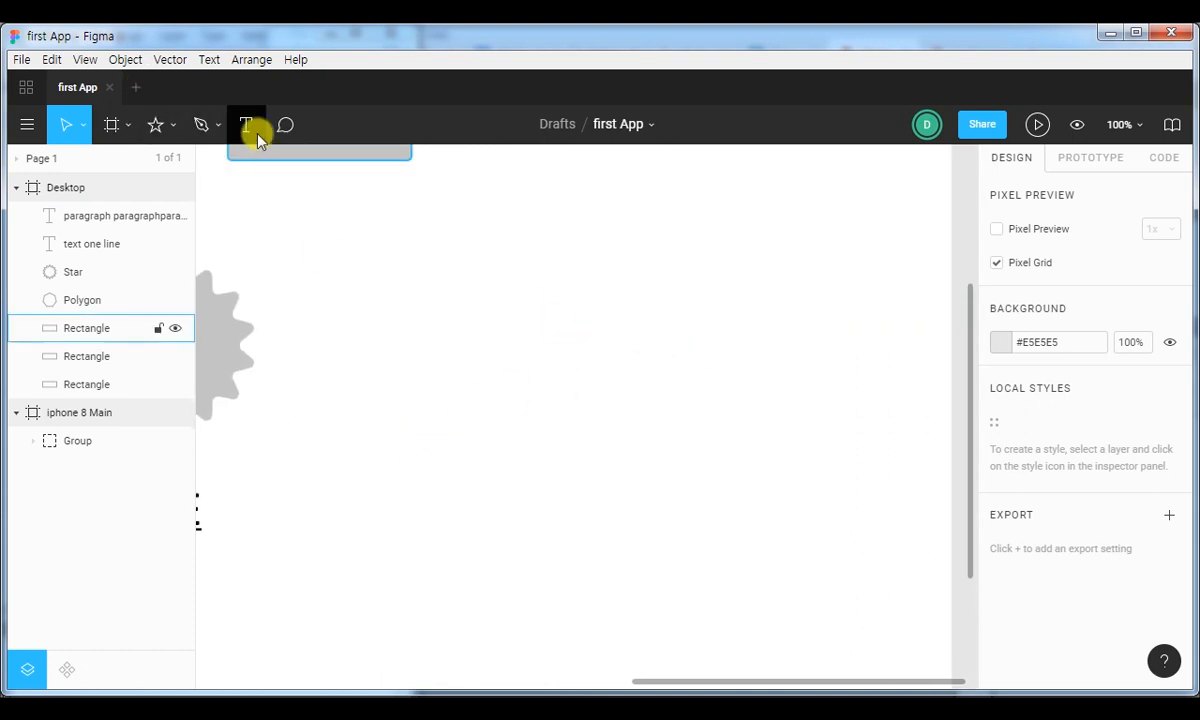
left_click(200, 124)
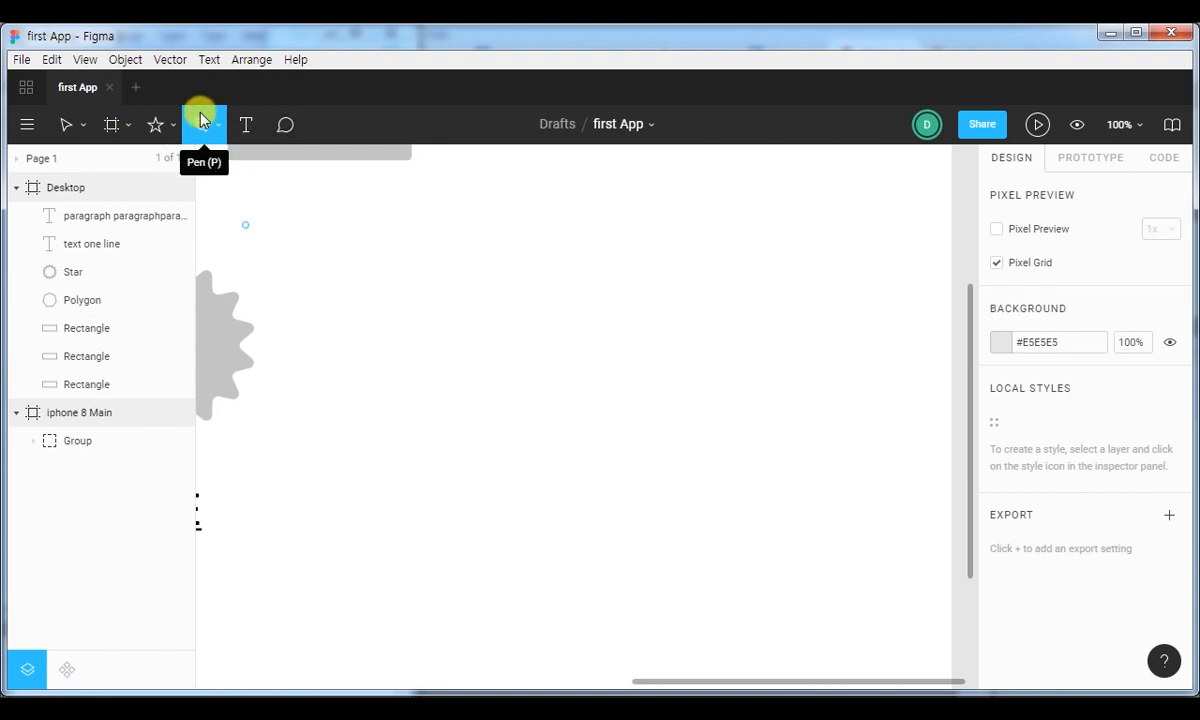
left_click(437, 233)
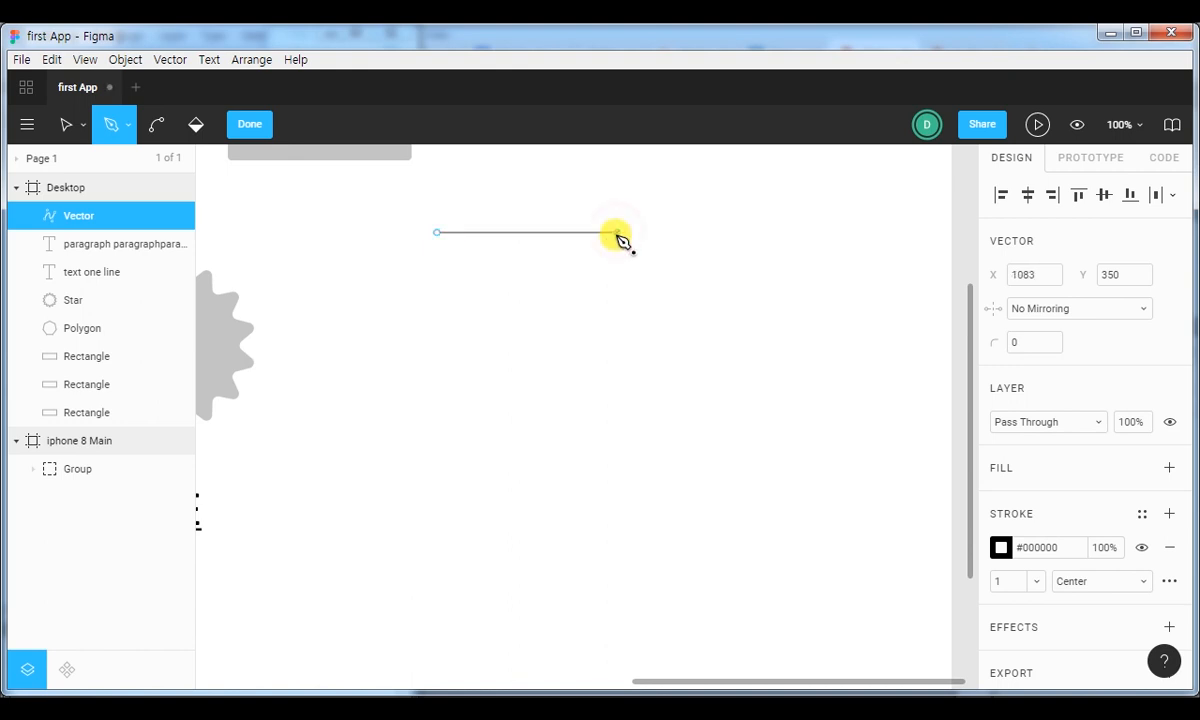
left_click(617, 233)
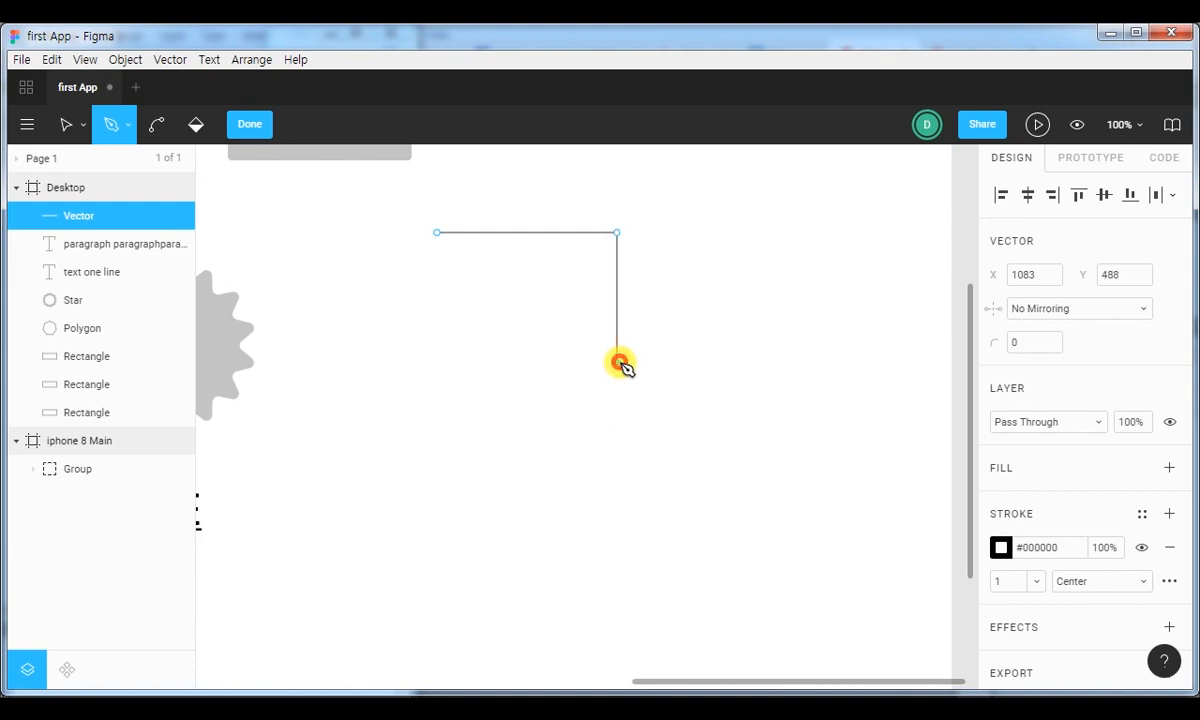
left_click(618, 362)
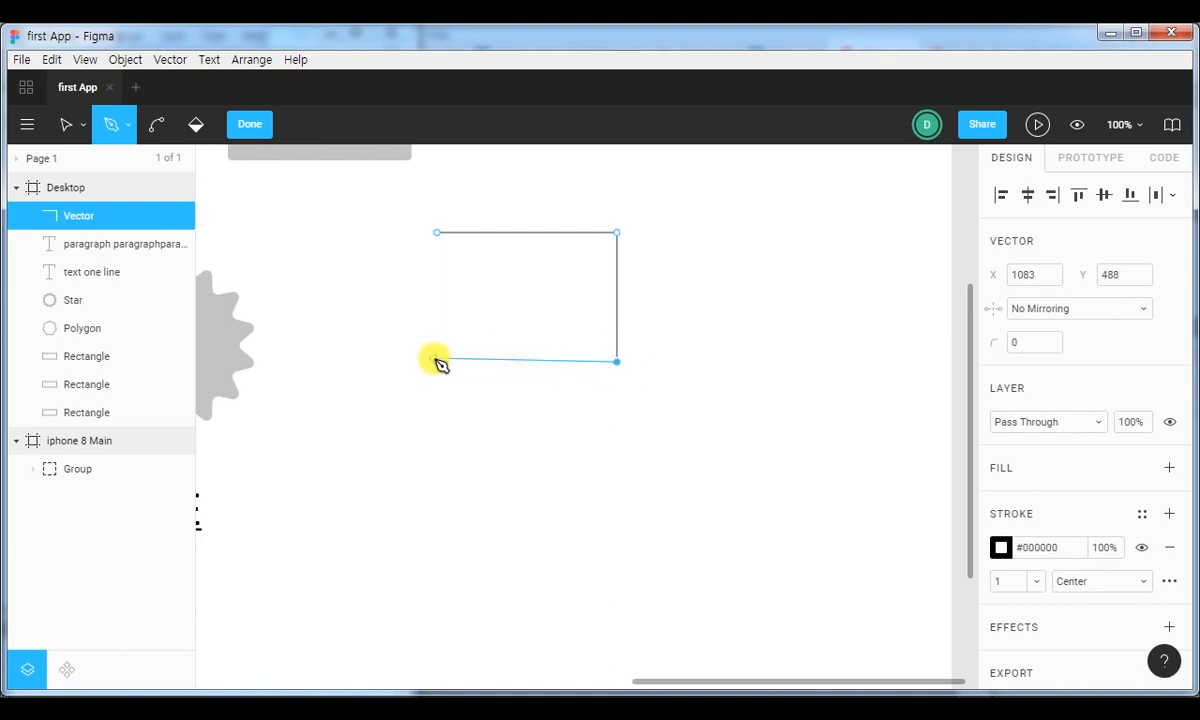
left_click(437, 362)
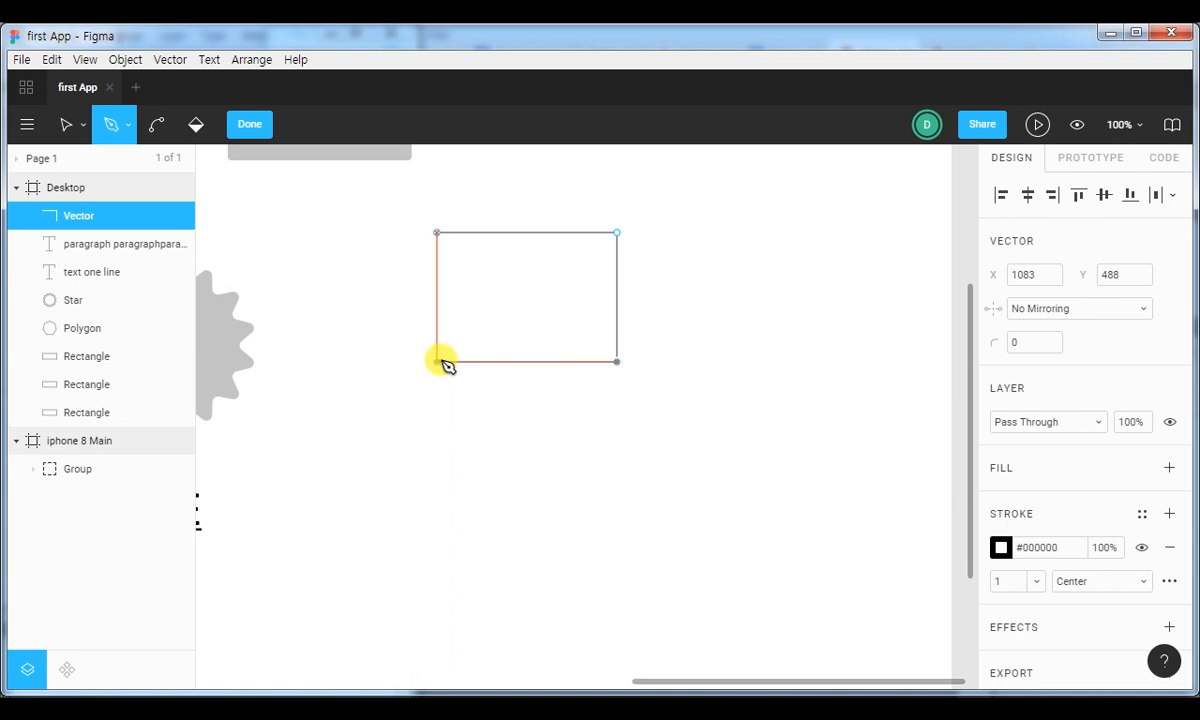
left_click(437, 357)
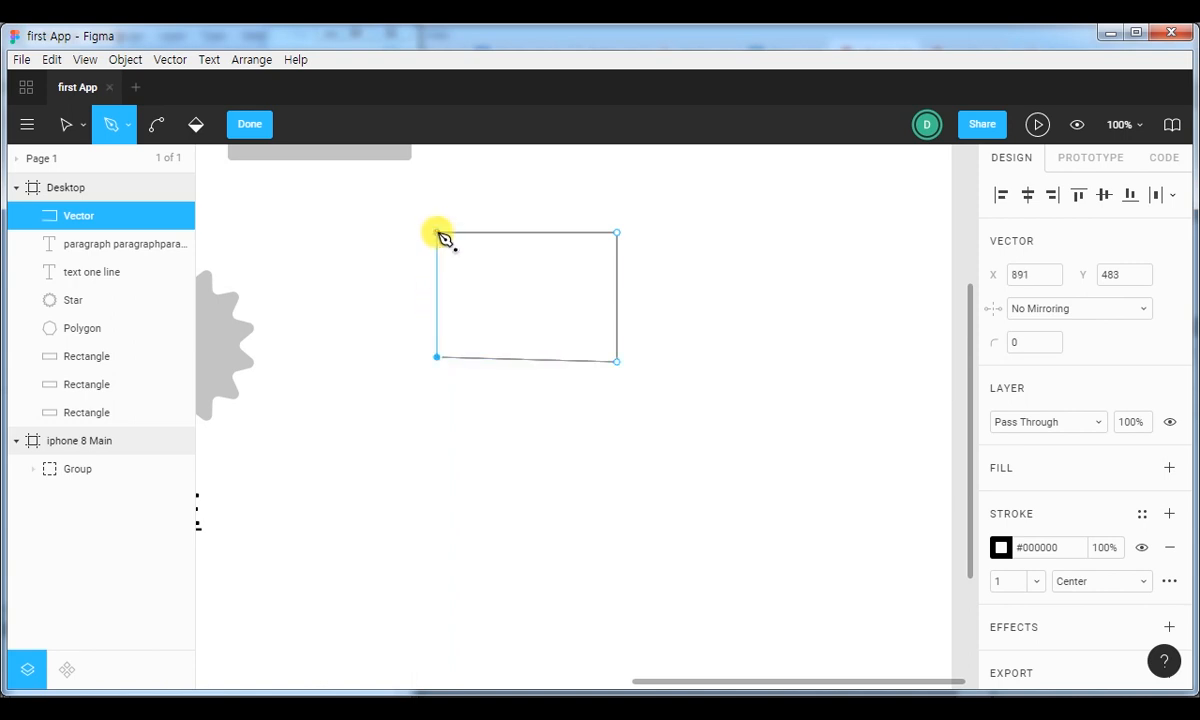
left_click(438, 234)
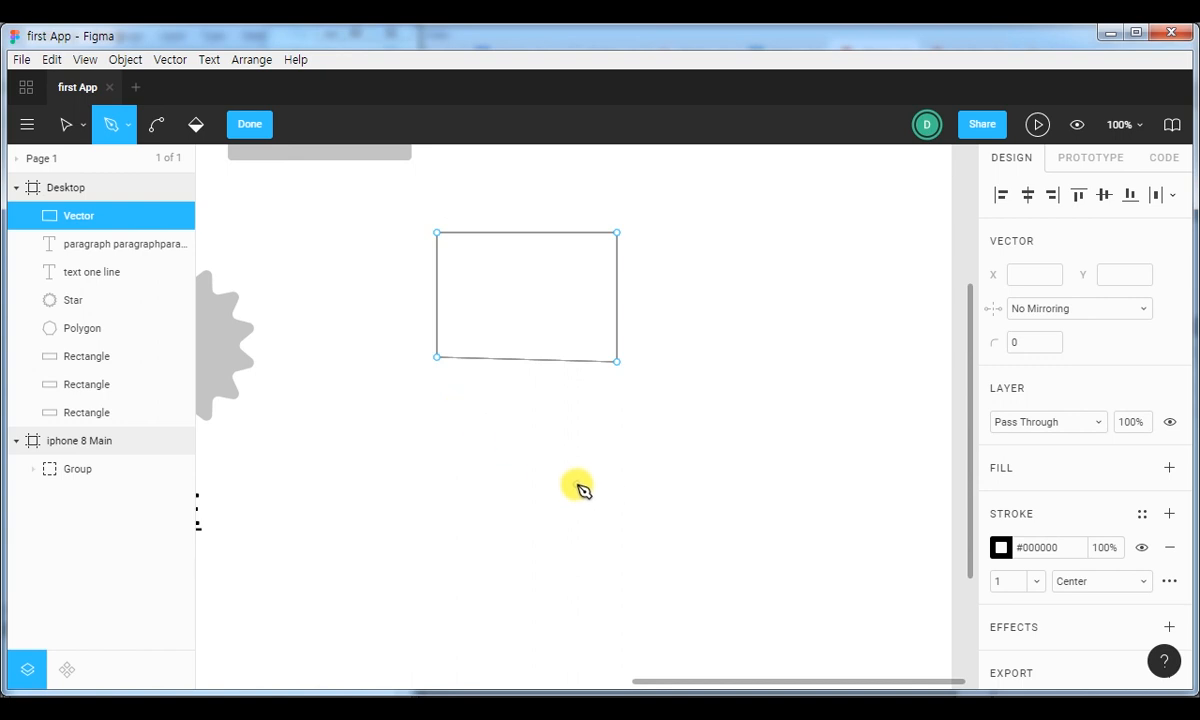
Undo the last two path points, redraw the lower-left corner aligned with the others, and close it as a rectangle about 192 × 138.
key("ctrl")
key("ctrl+z")
key("ctrl+z")
left_click(437, 362)
left_click(437, 233)
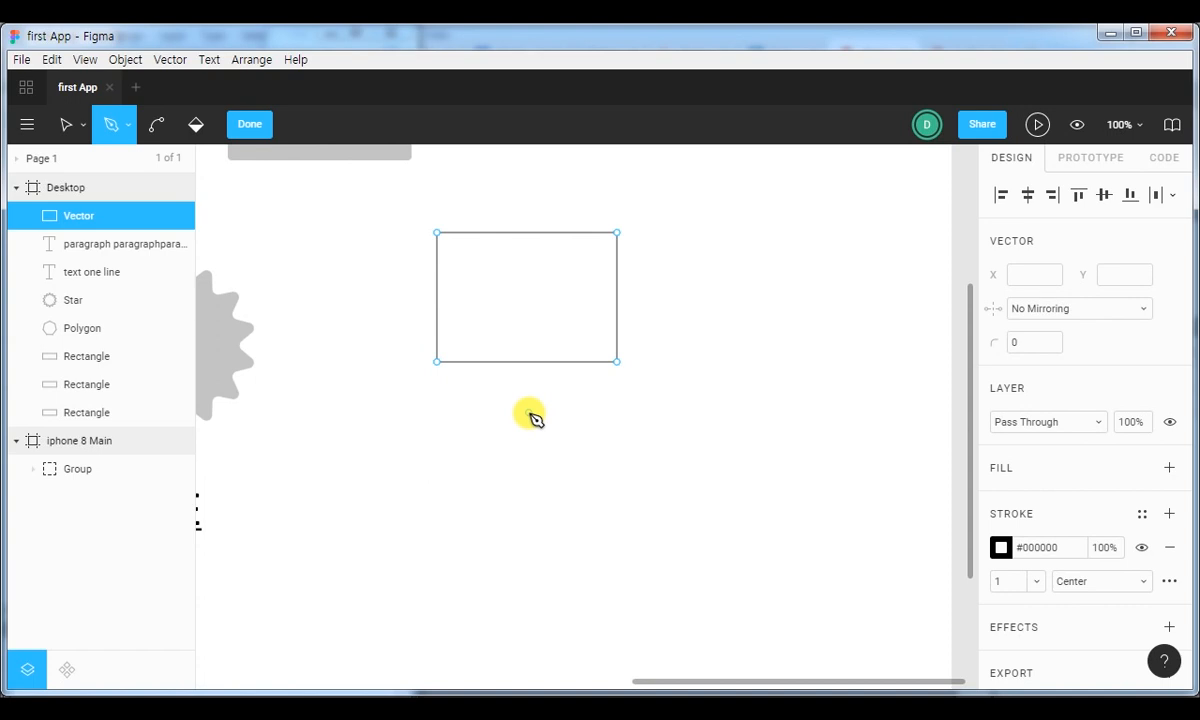
left_click(437, 233)
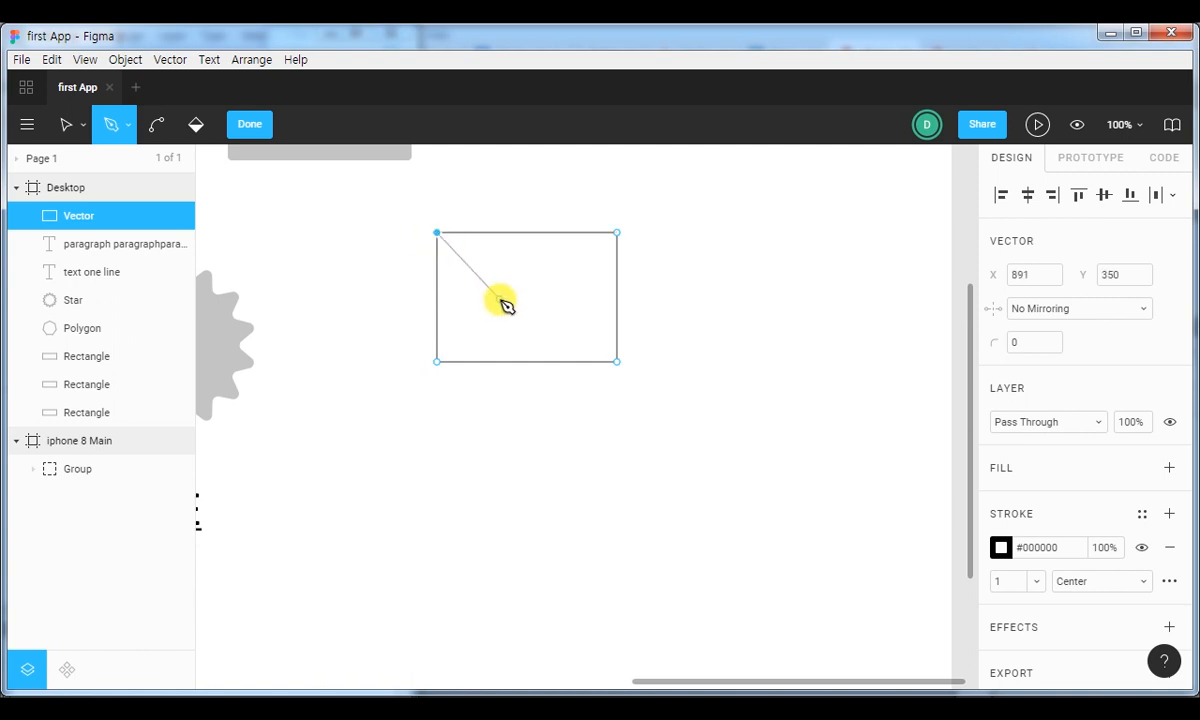
key("Escape")
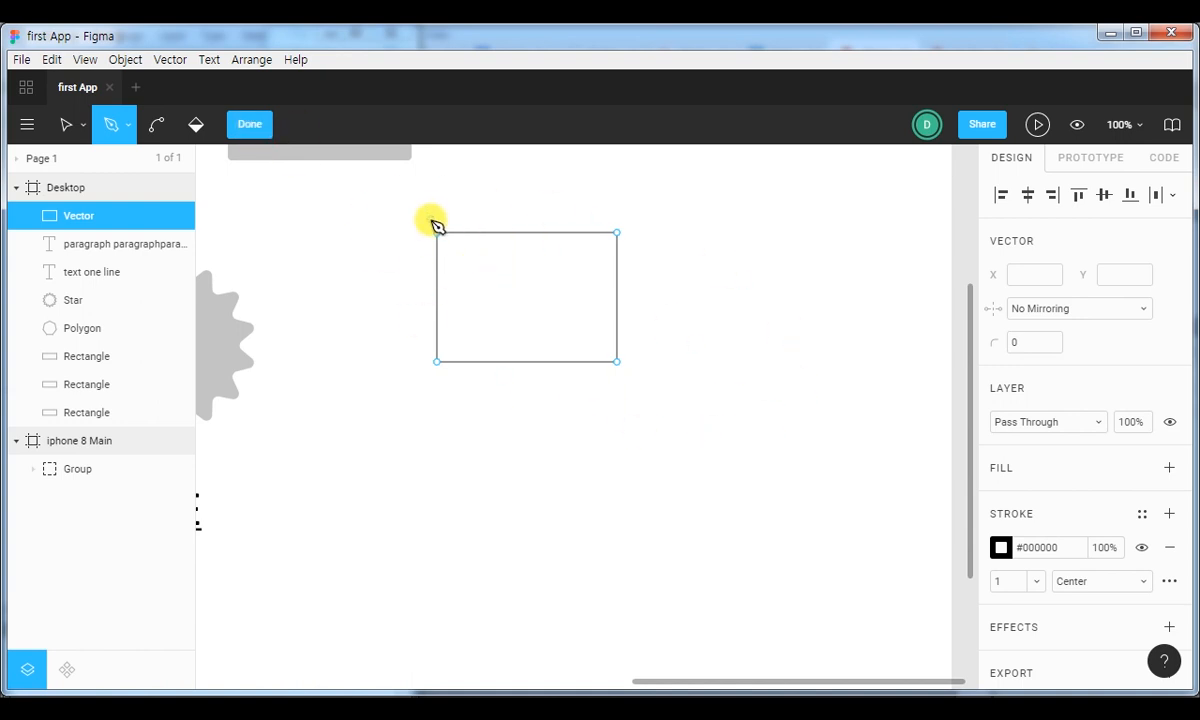
left_click(251, 127)
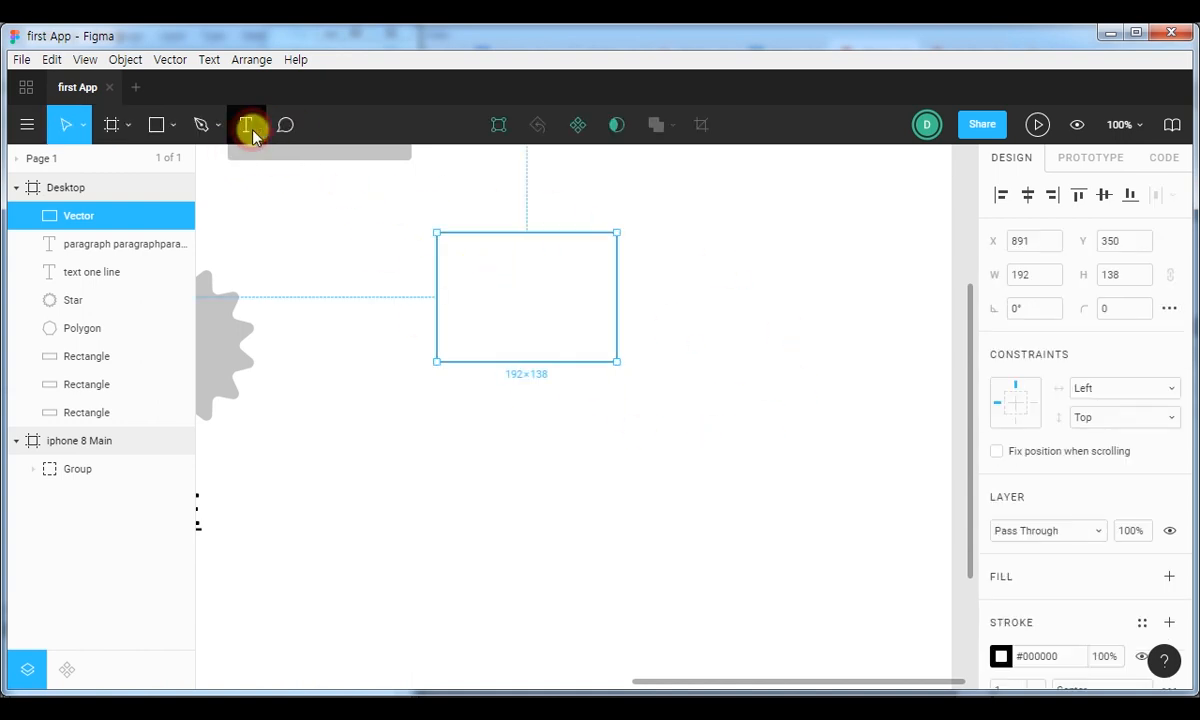
Resize the rectangular vector from its upper-left corner to about 202 × 127.
mouse_move(438, 233)
left_mouse_down()
mouse_move(496, 269)
mouse_move(417, 235)
mouse_move(462, 262)
mouse_move(428, 243)
left_mouse_up()
left_click(481, 259)
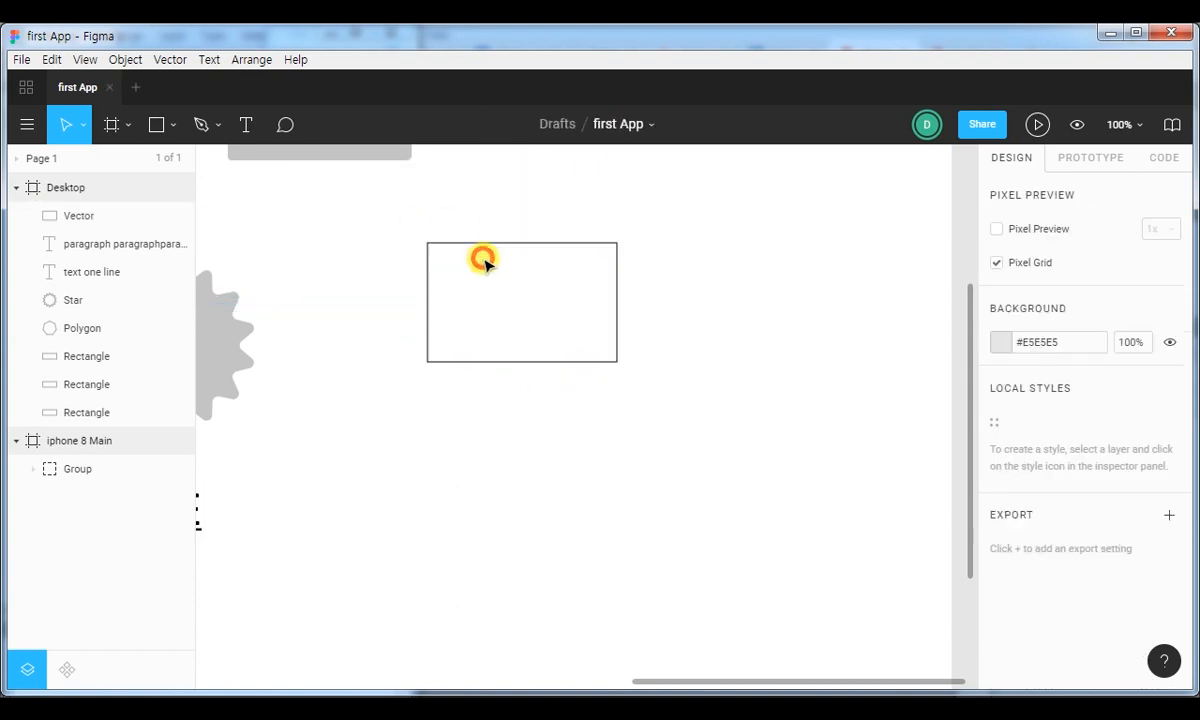
Edit the rectangle's points, moving the upper-left corner well inside the shape, and finish editing.
double_click(437, 243)
mouse_move(427, 242)
left_mouse_down()
mouse_move(447, 271)
mouse_move(538, 319)
mouse_move(444, 226)
mouse_move(447, 294)
mouse_move(434, 203)
mouse_move(496, 249)
mouse_move(439, 250)
left_mouse_up()
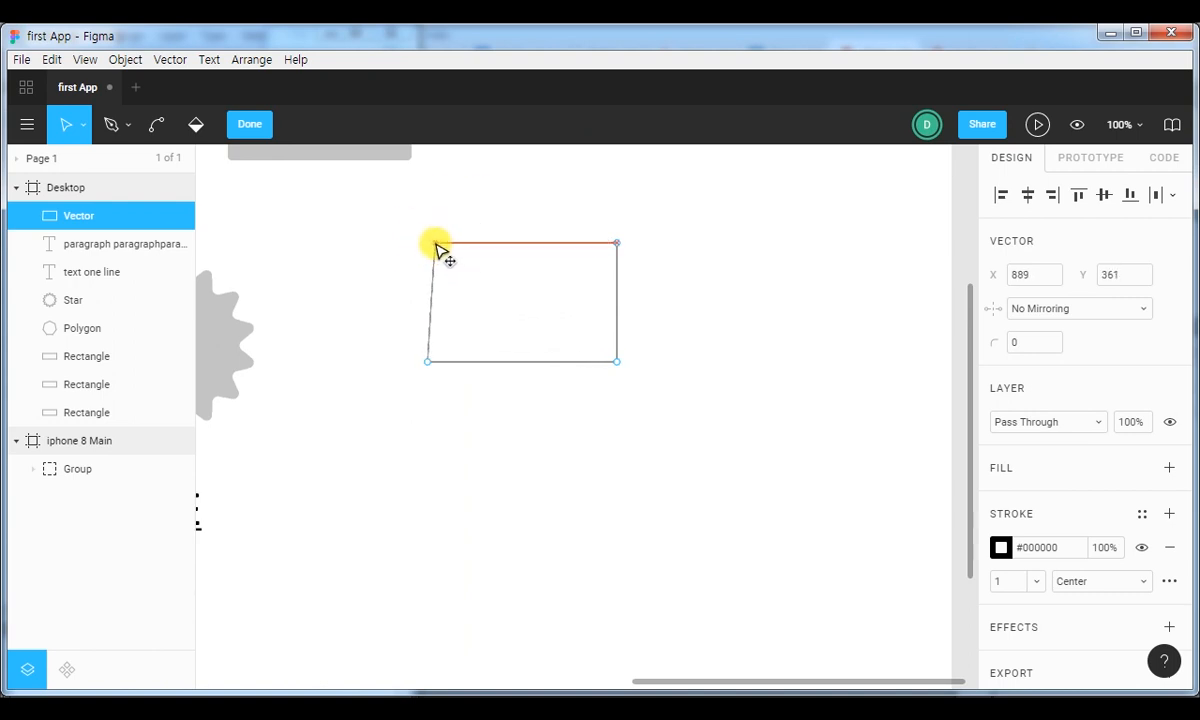
key("ctrl+z")
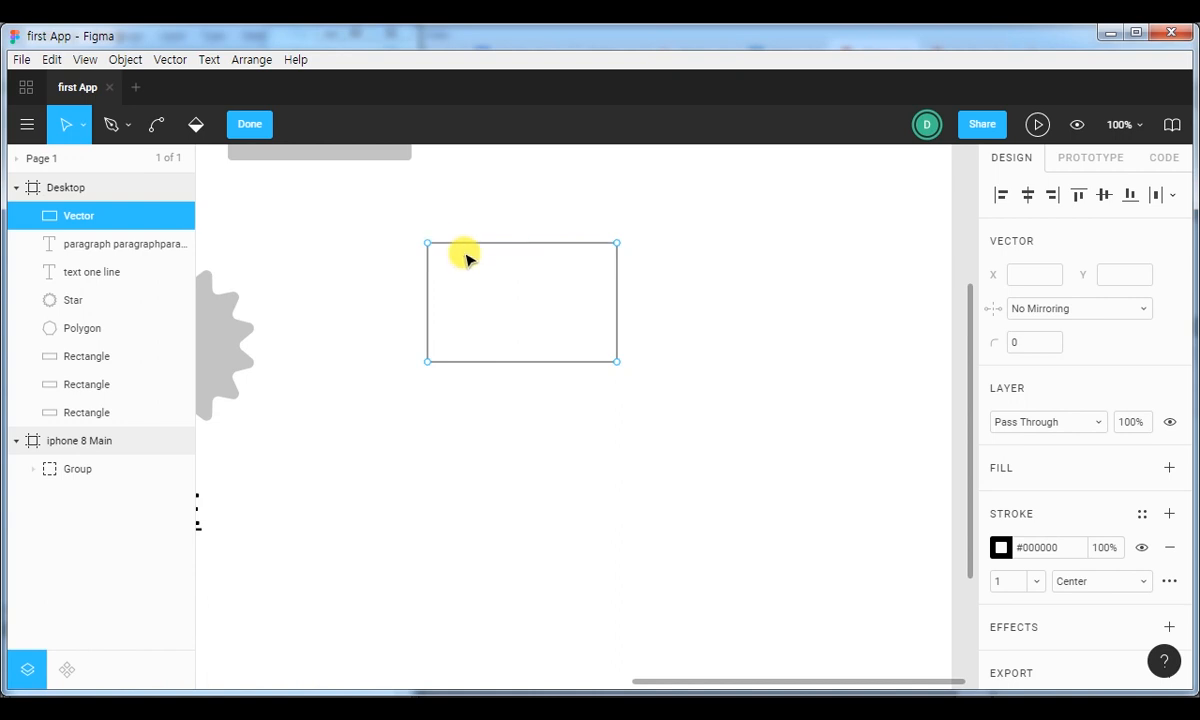
left_click_drag(425, 242, 504, 286)
left_click(252, 122)
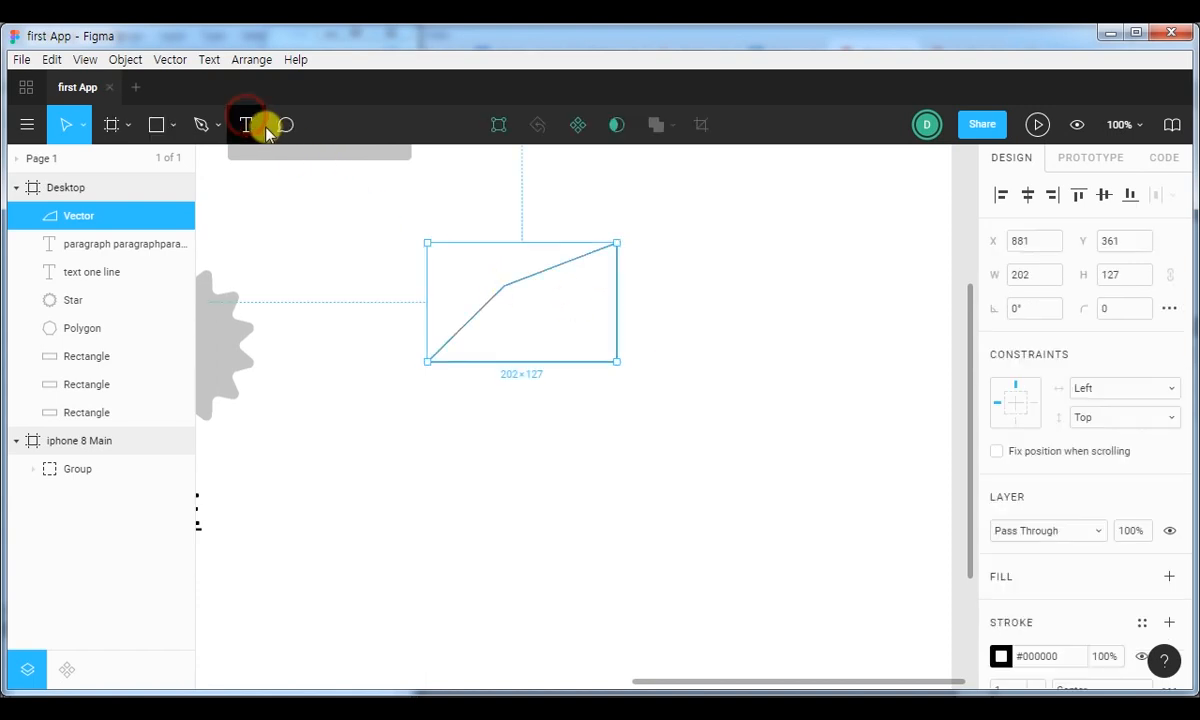
Draw a triangle about 94 × 73 with the Pen tool, rising from the quadrilateral's moved-in corner.
left_click(207, 128)
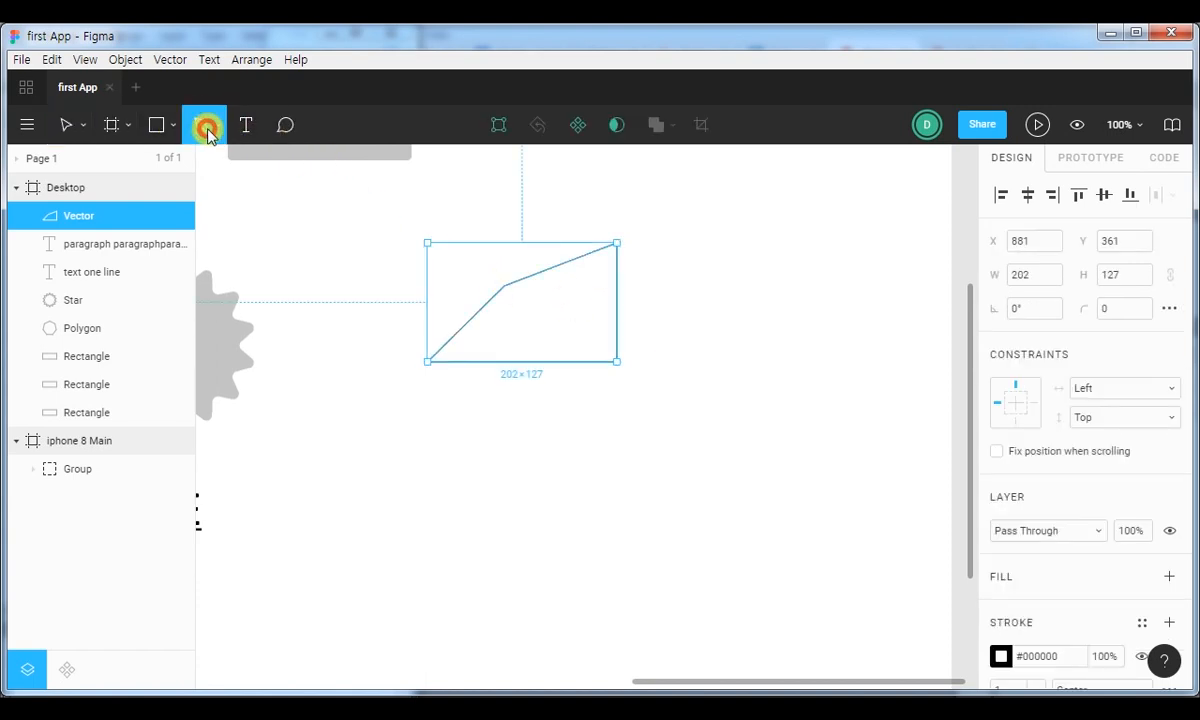
left_click(503, 288)
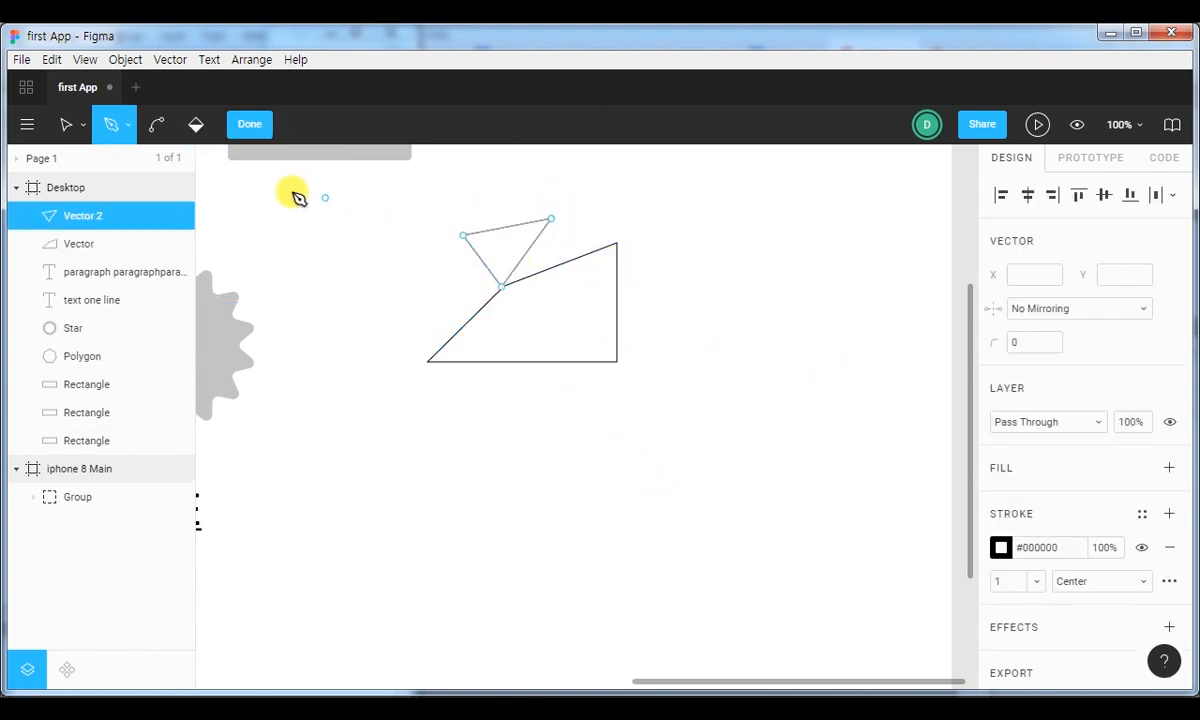
left_click(249, 124)
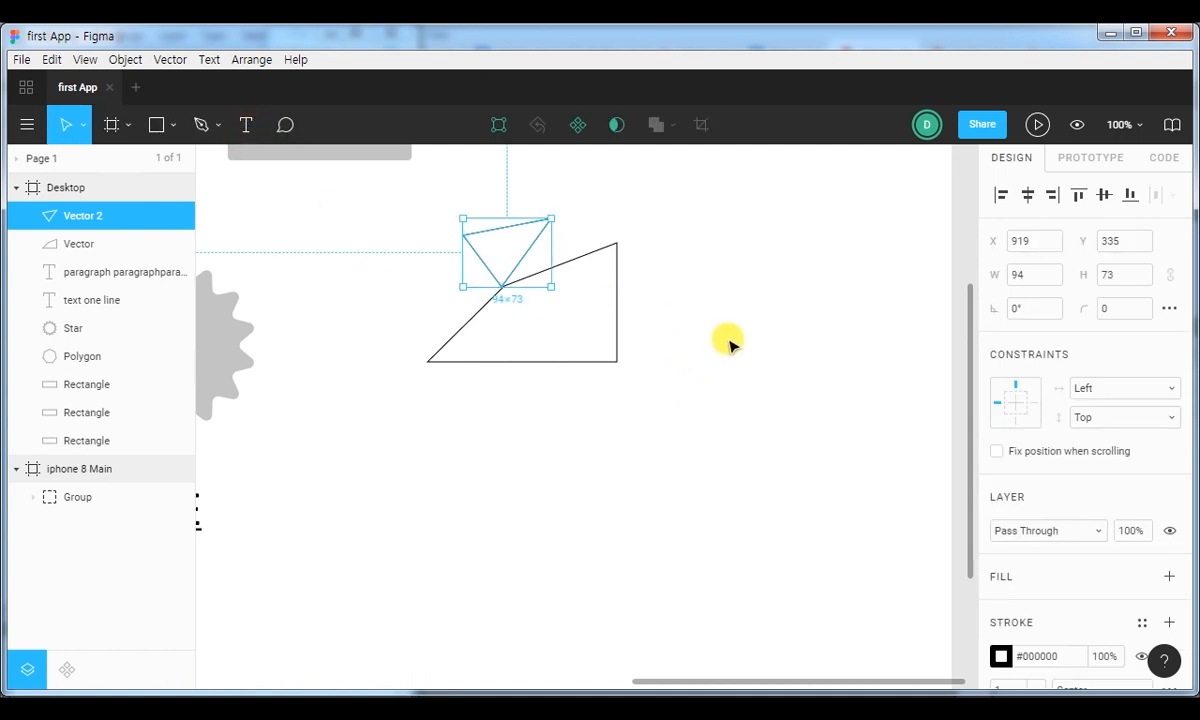
Add a second triangle to the Vector 2 path from its upper-right point, extending the whole vector to about 226 × 112.
double_click(530, 222)
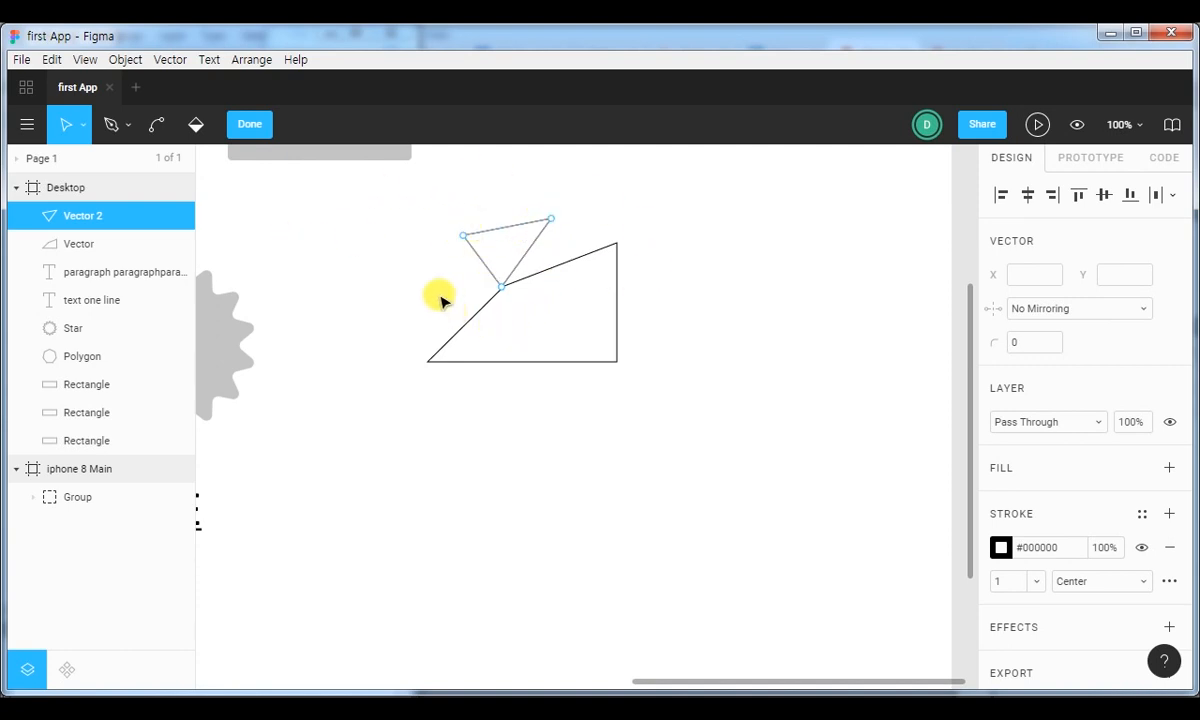
left_click(120, 132)
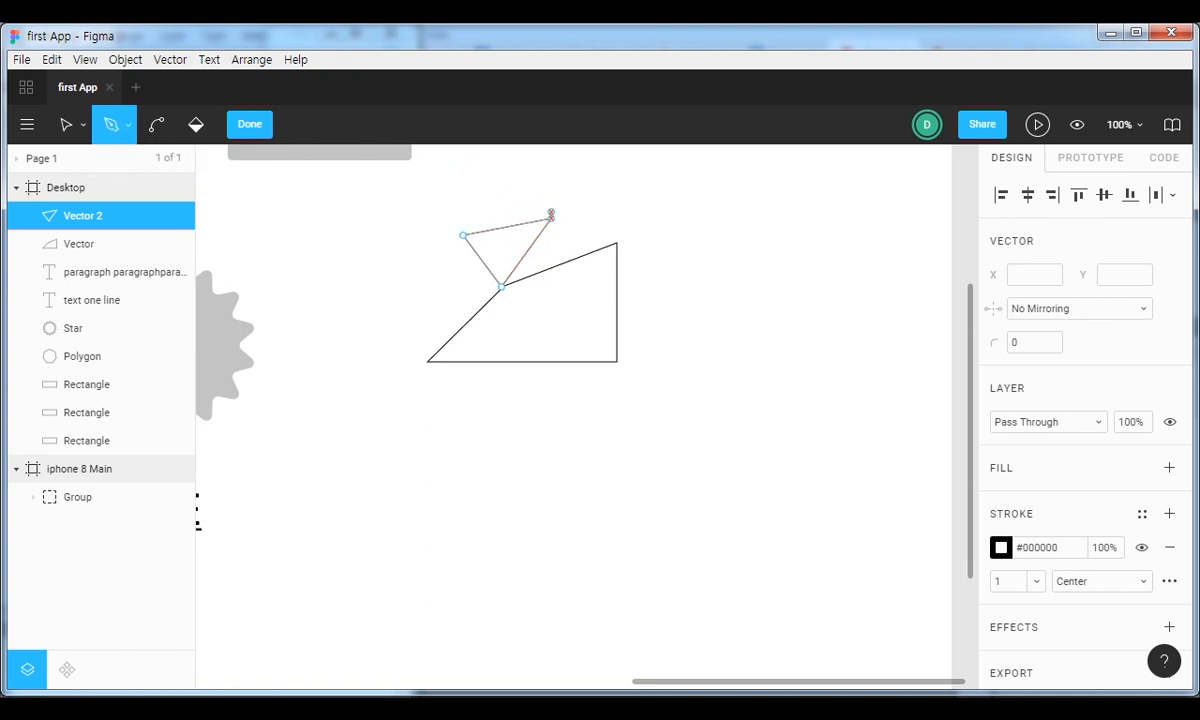
left_click(551, 219)
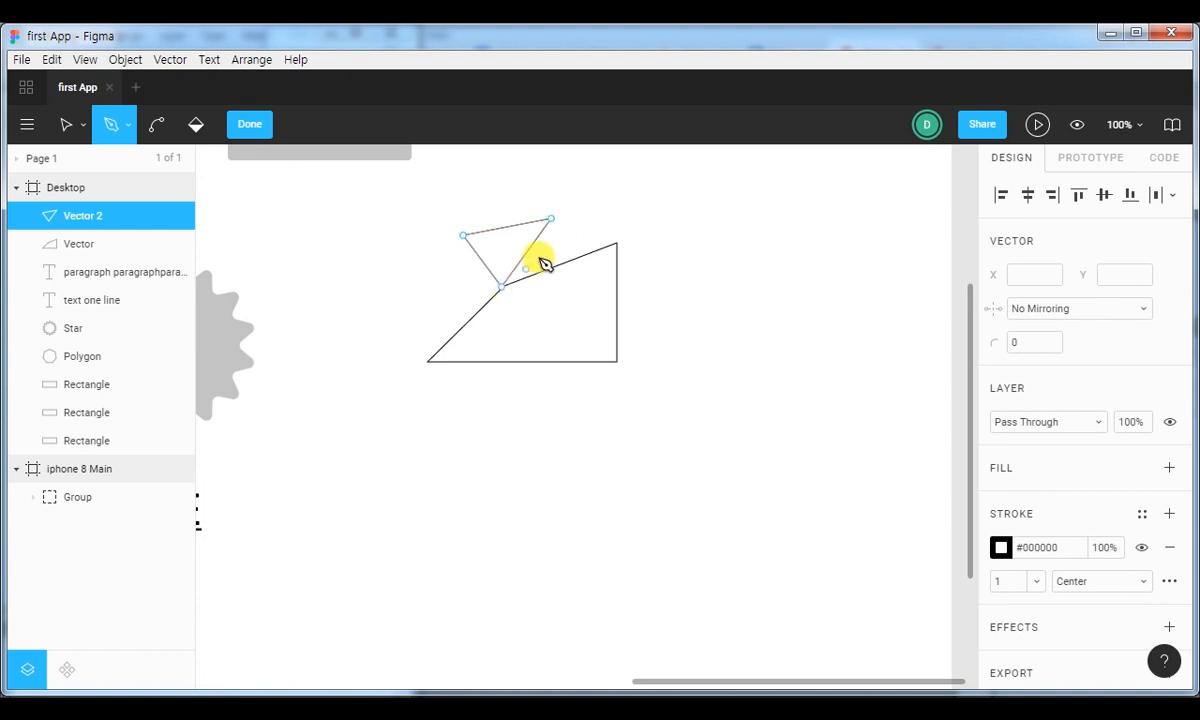
left_click(551, 218)
left_click(640, 182)
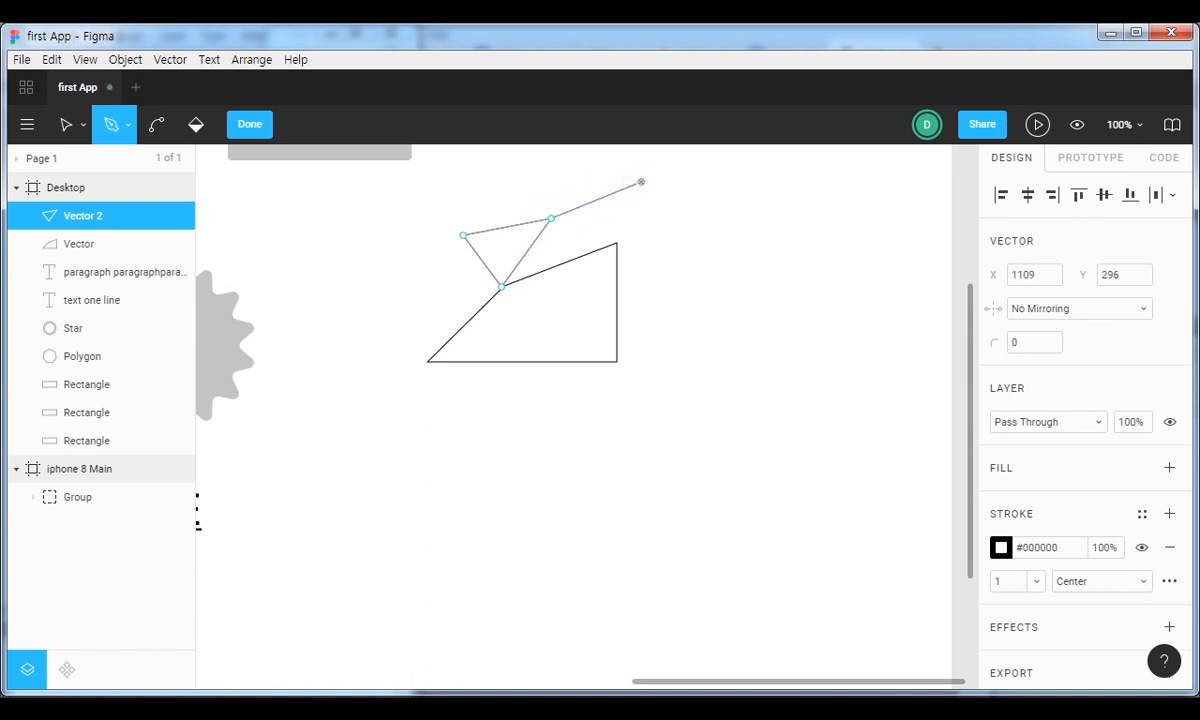
left_click(675, 244)
left_click(551, 219)
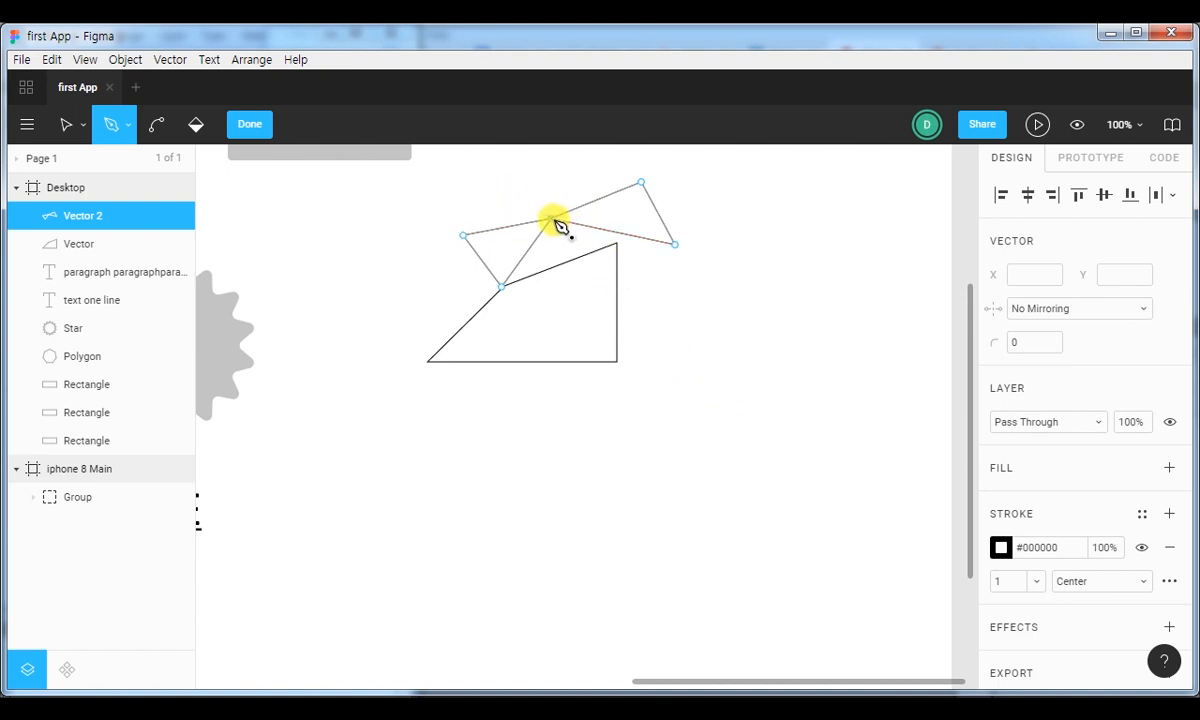
left_click(250, 126)
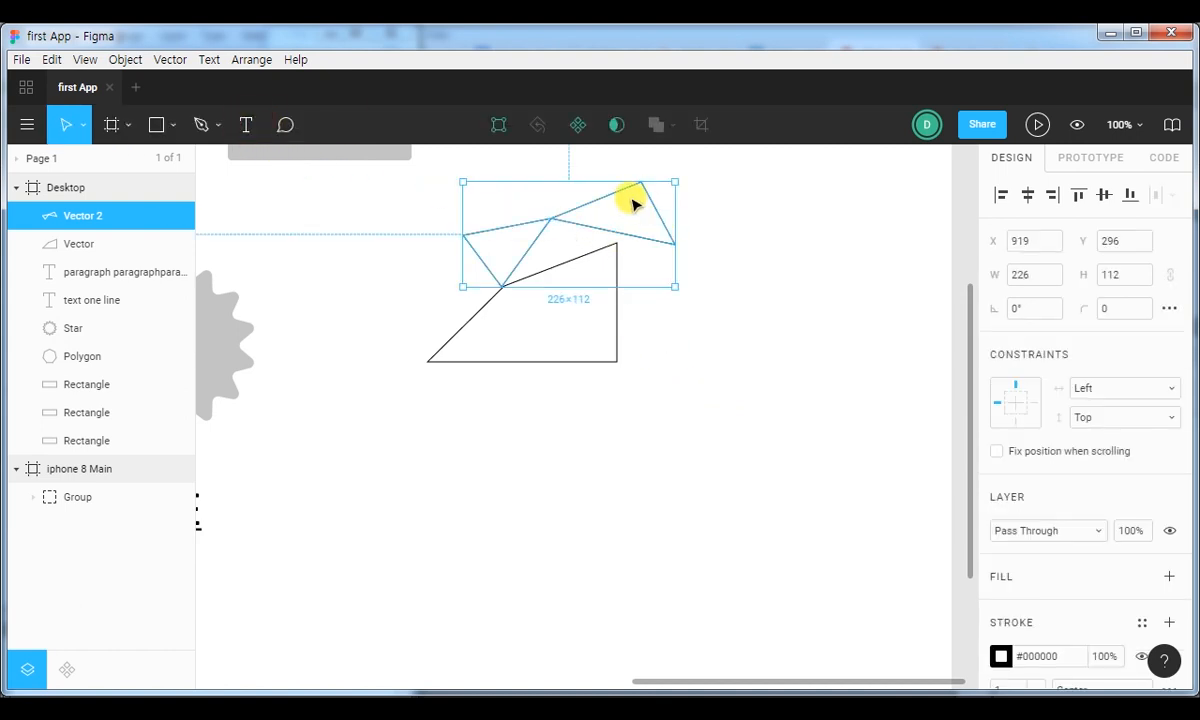
Add a #C4C4C4 solid fill to the two joined triangles of Vector 2.
double_click(615, 188)
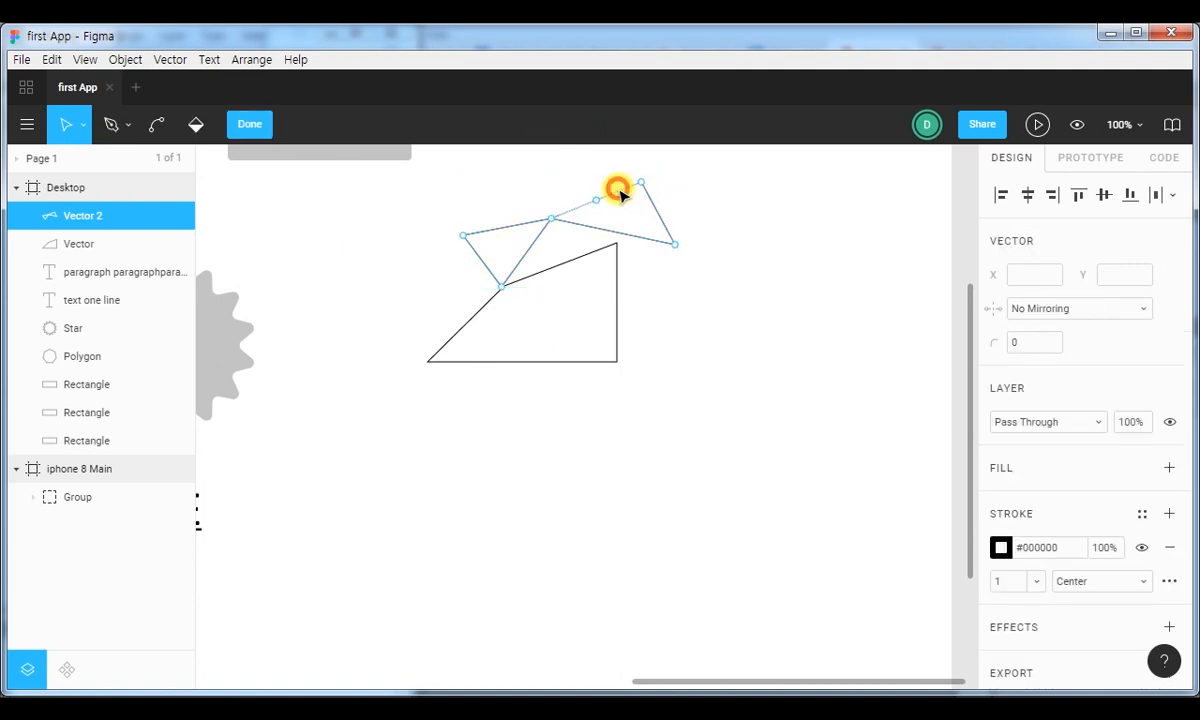
left_click(620, 195)
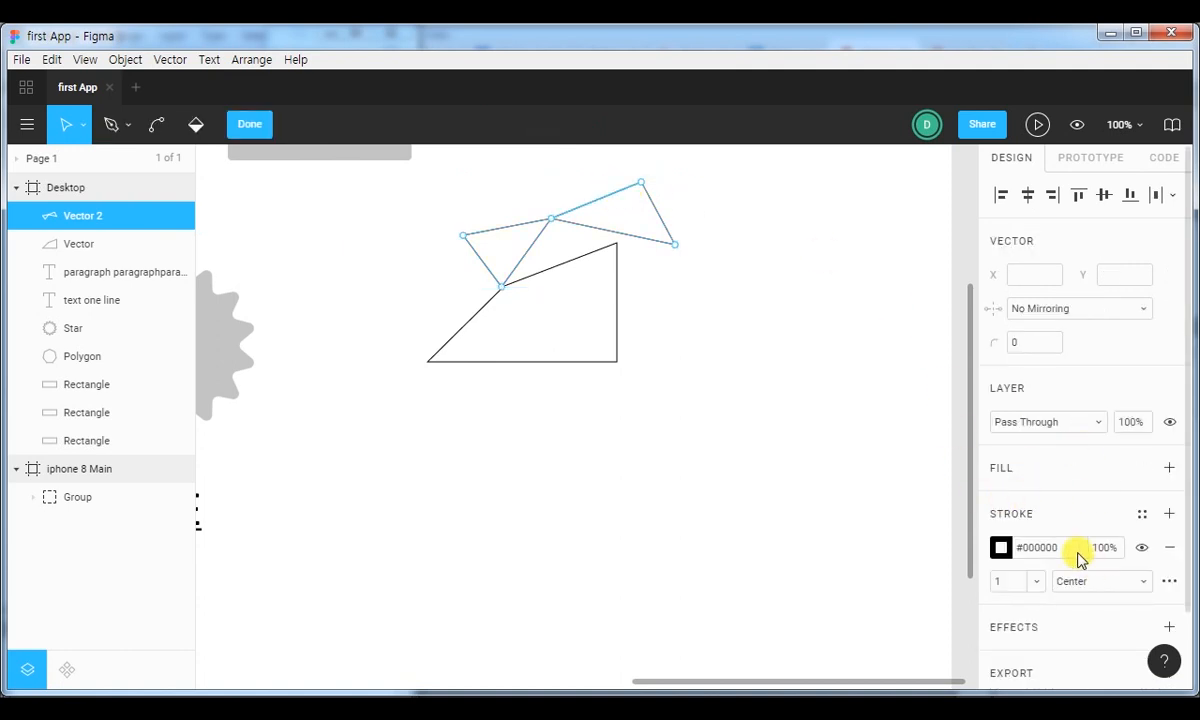
scroll(1053, 539, "down", 2)
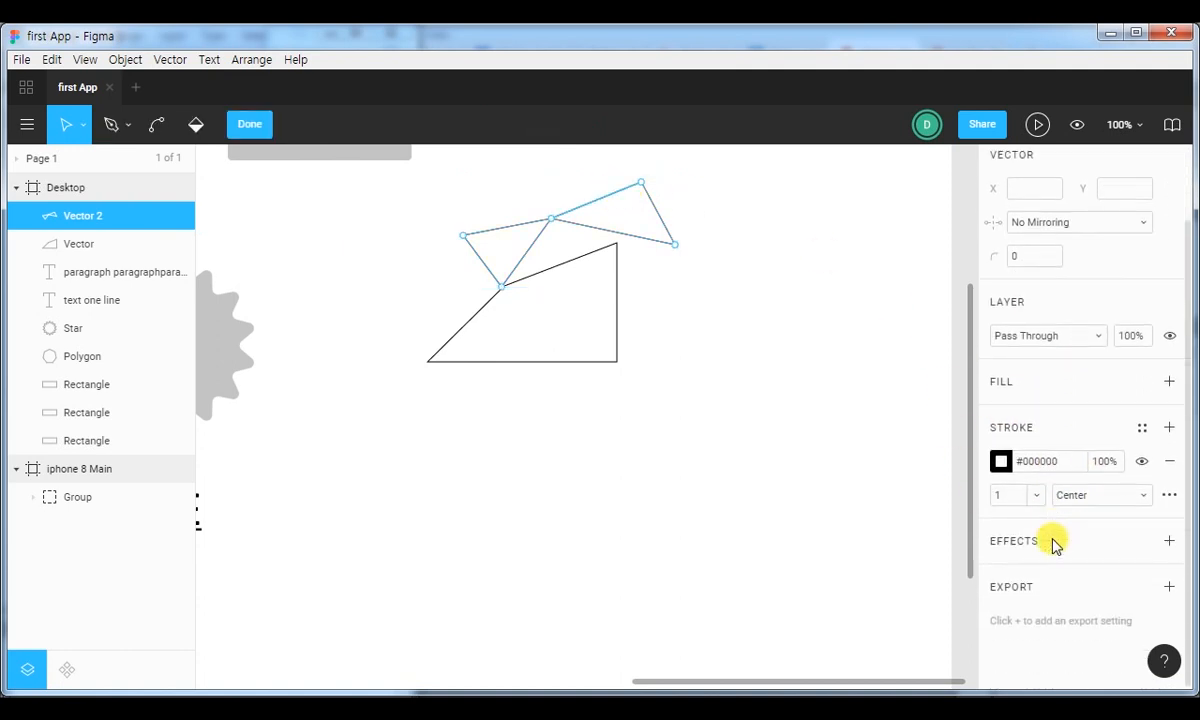
left_click(1169, 380)
left_click(1003, 414)
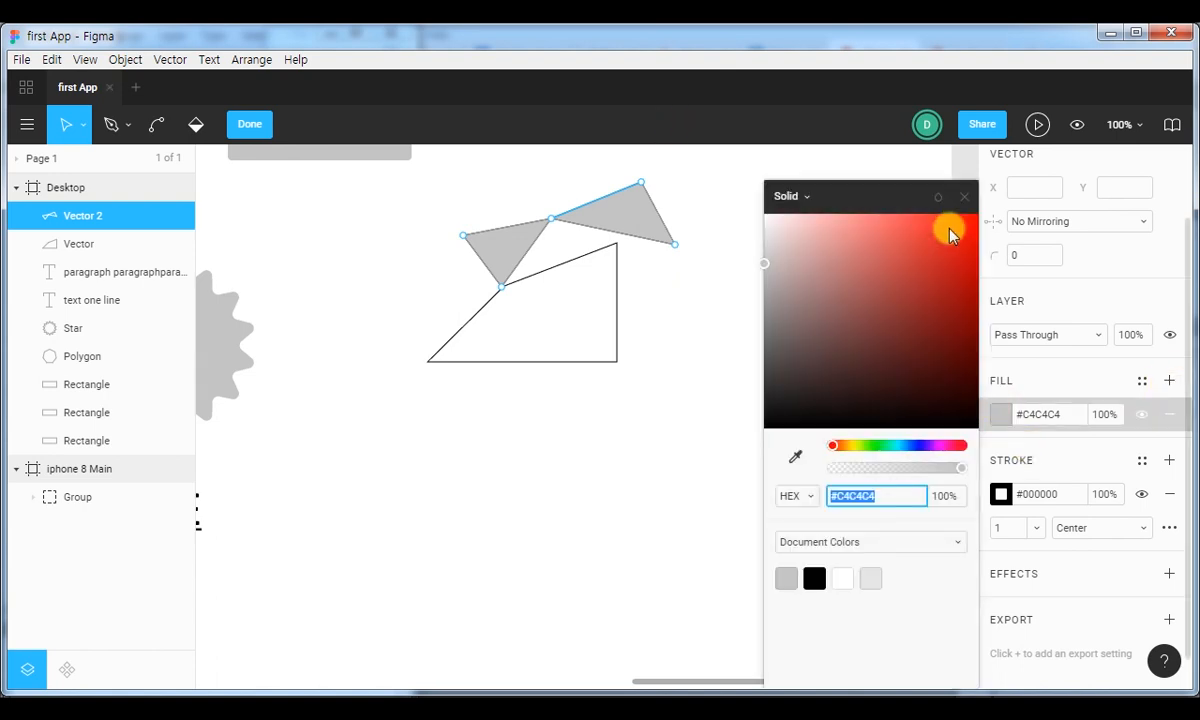
left_click(967, 197)
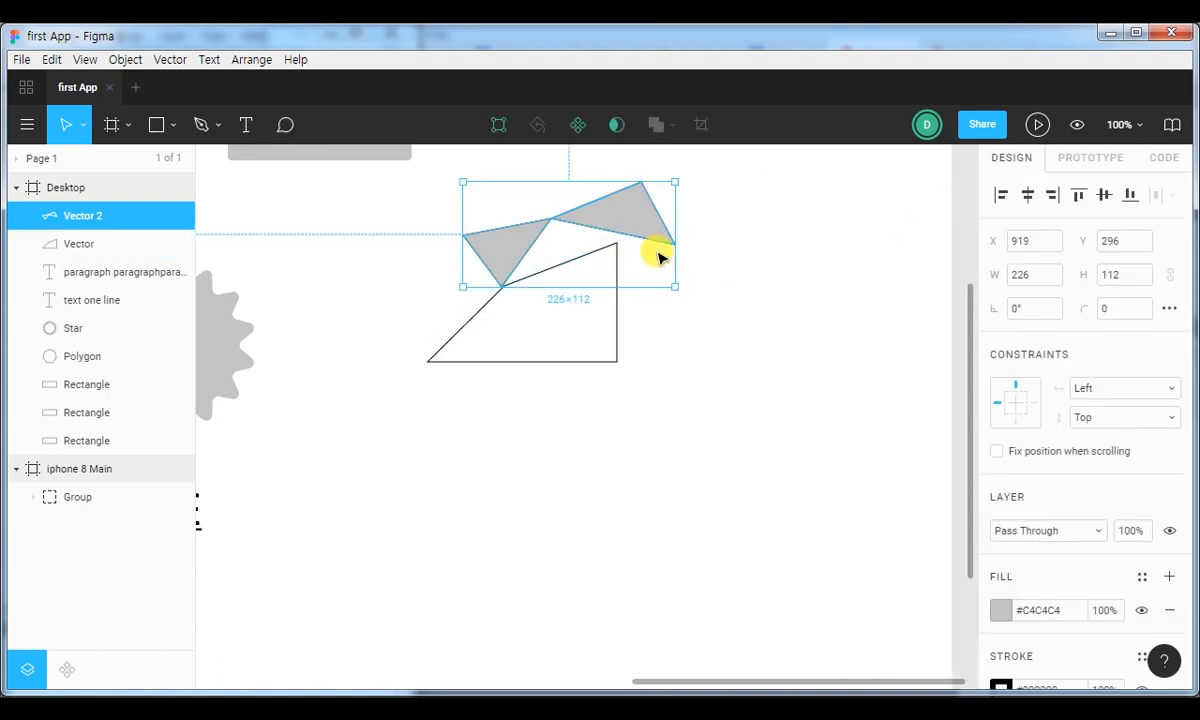
Move the second triangle's lower-right point to X 1109, Y 376, directly below its top point, and finish editing.
left_click(573, 257)
left_click(641, 229)
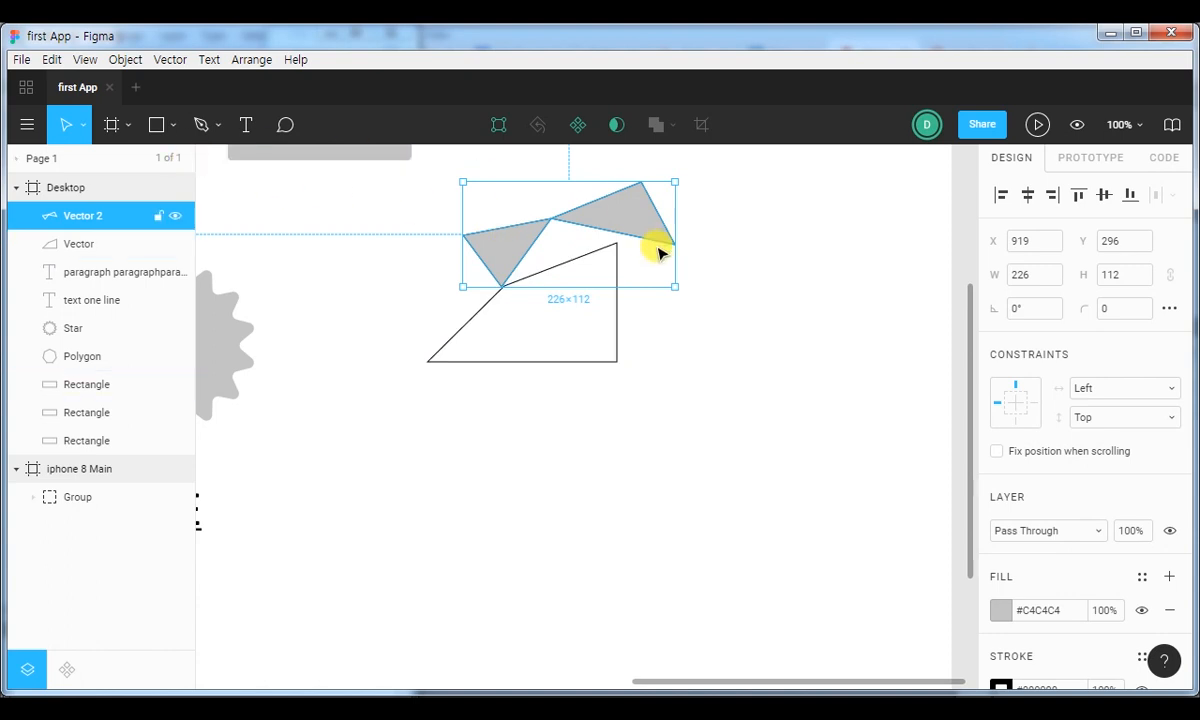
double_click(635, 238)
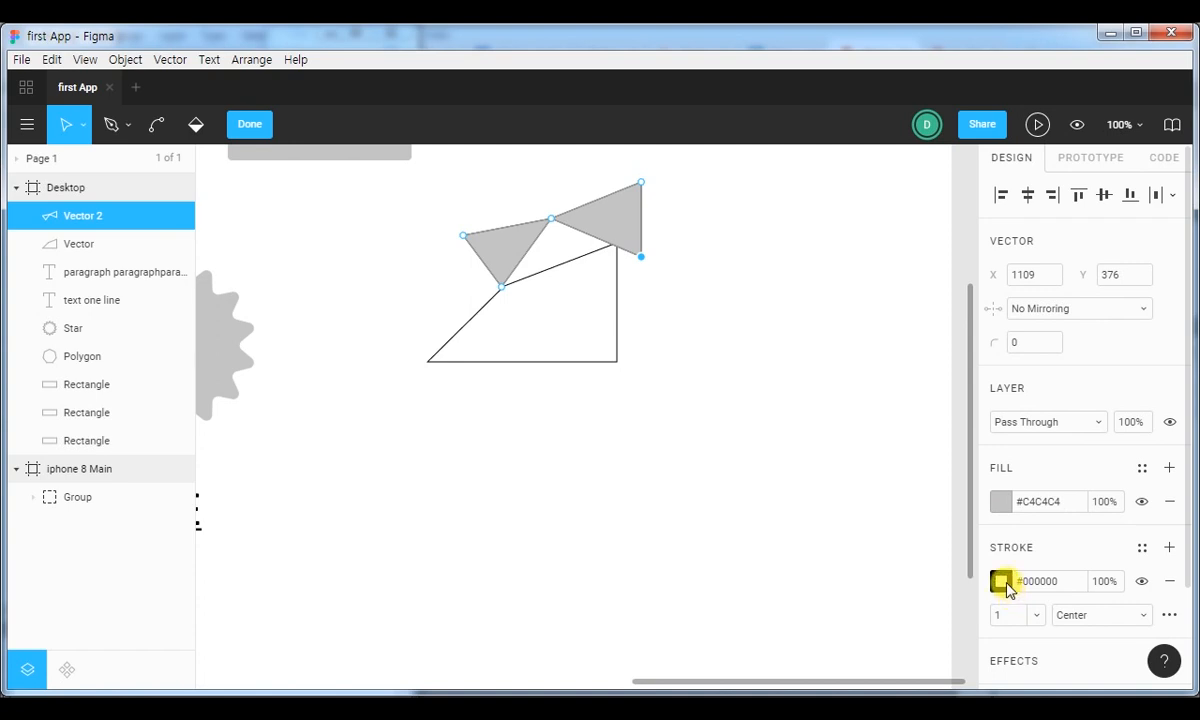
left_click(247, 124)
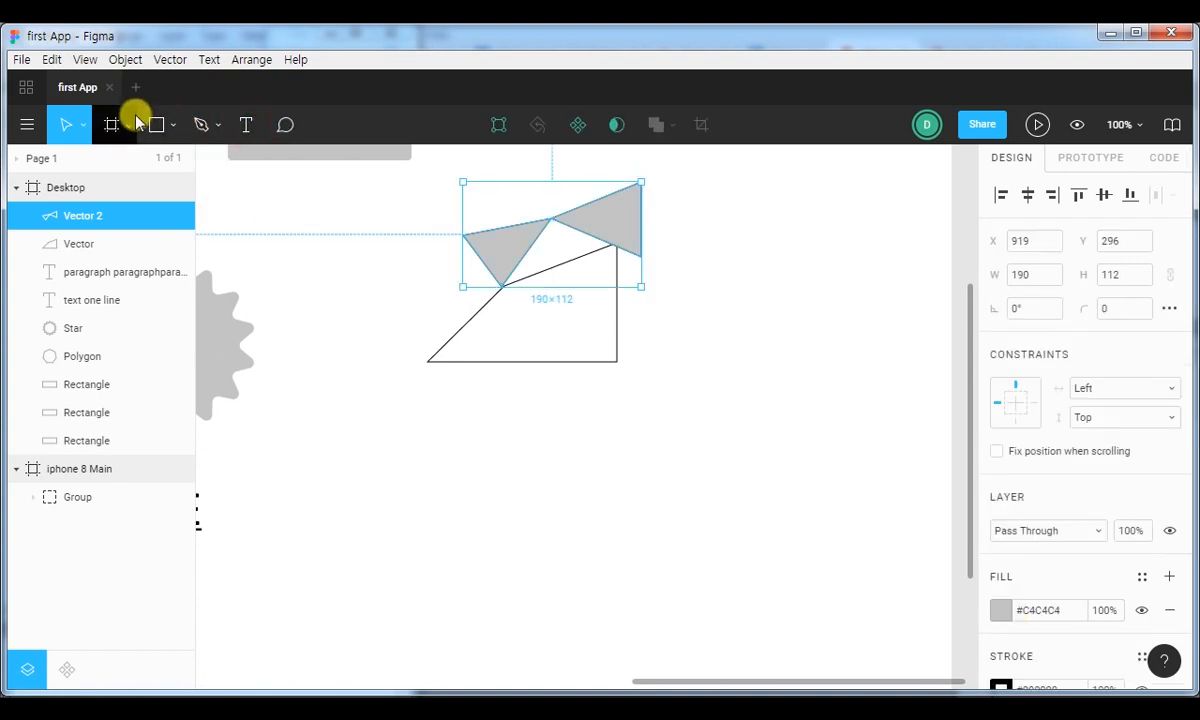
Draw a closed rectangle about 147 × 142 with the Pen tool in the empty area below the earlier vector shapes.
left_click(217, 125)
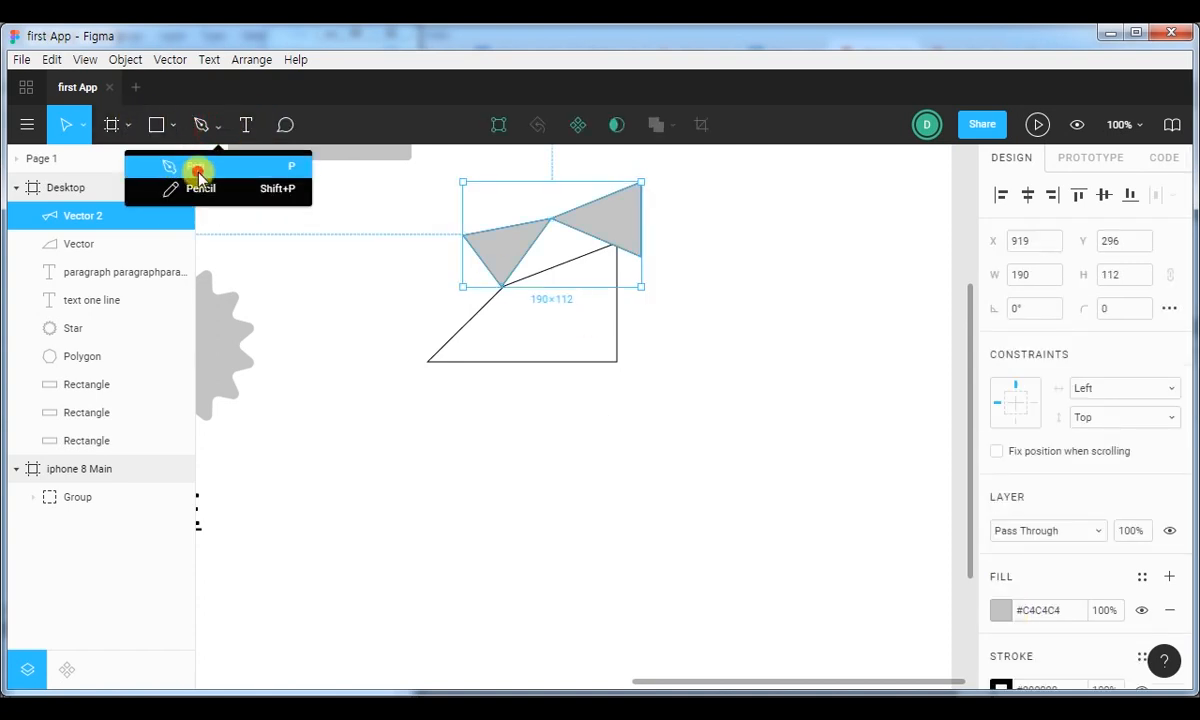
left_click(198, 172)
left_click_drag(747, 356, 485, 224)
left_click_drag(370, 322, 526, 270)
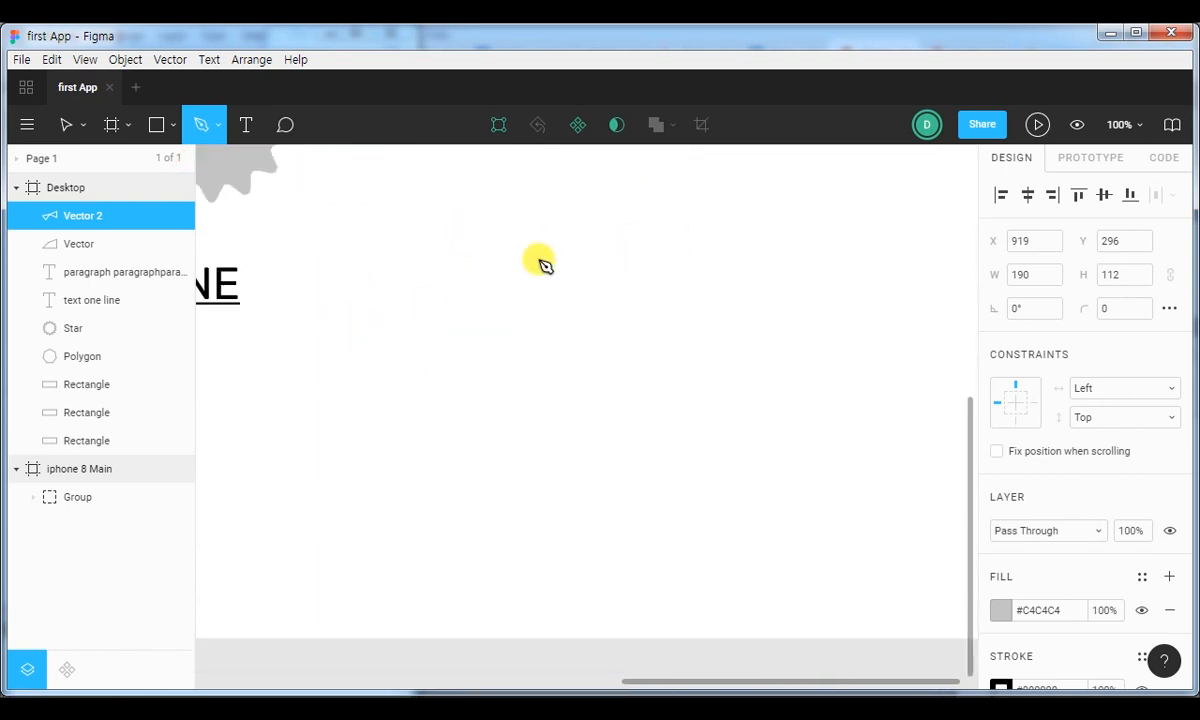
left_click(524, 238)
left_click(662, 238)
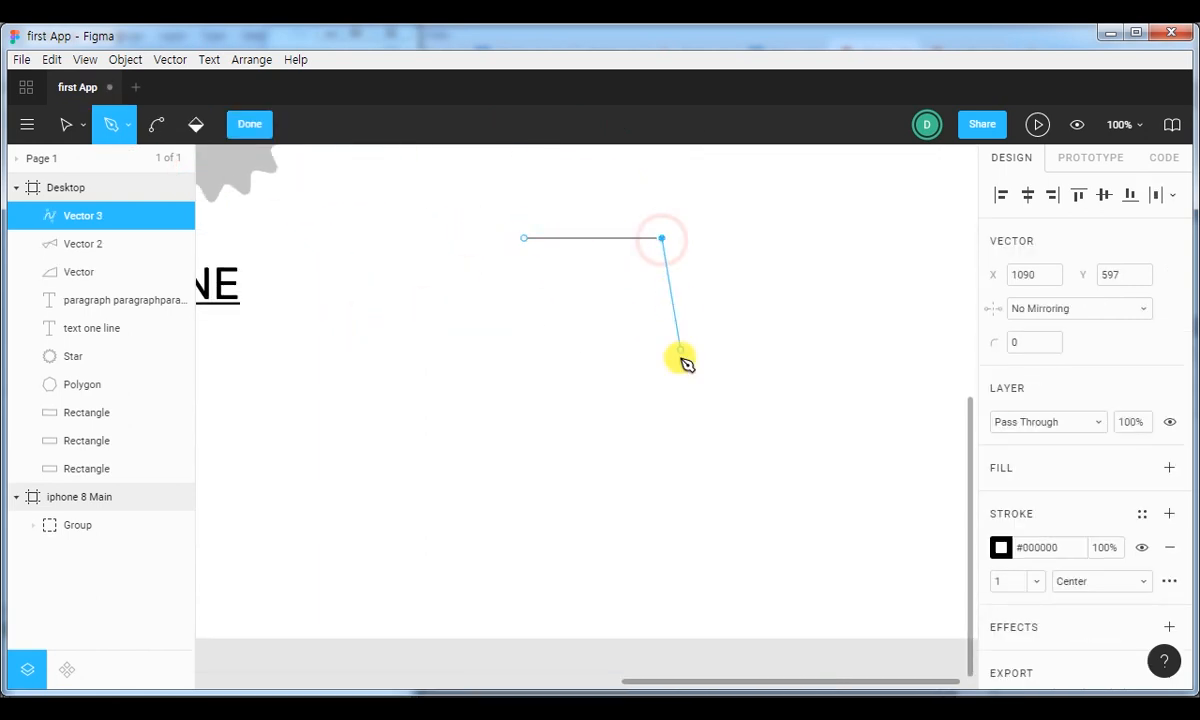
left_click(662, 371)
left_click(524, 371)
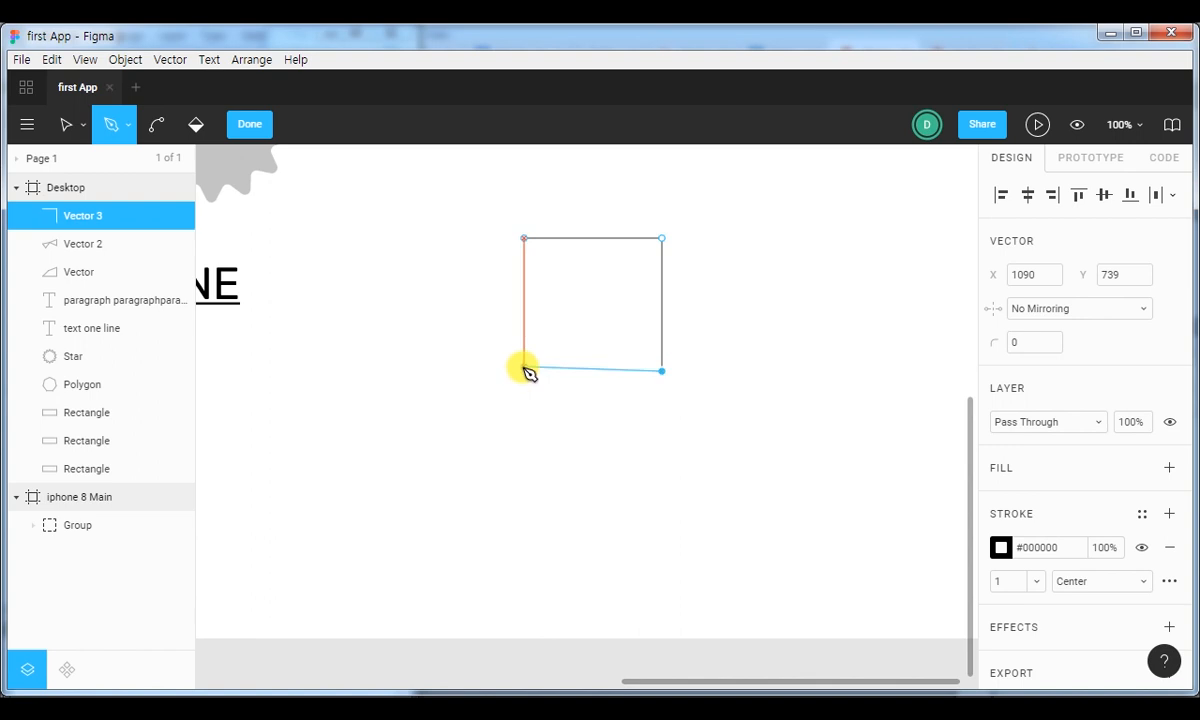
left_click(524, 238)
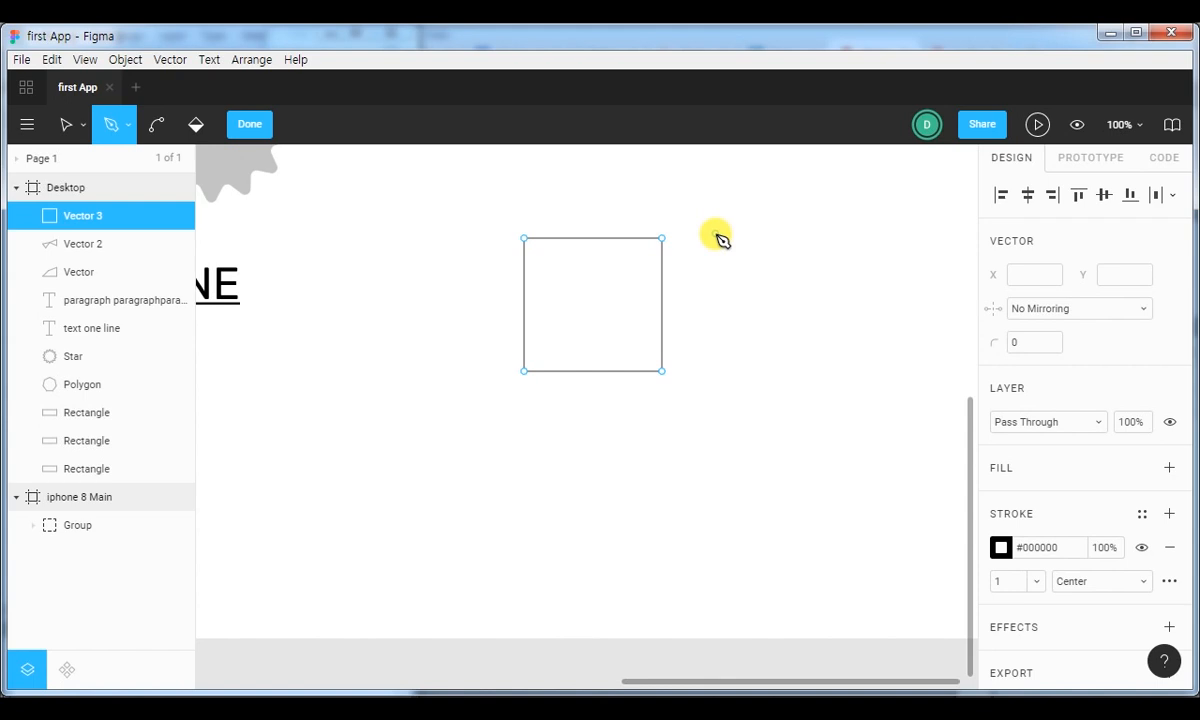
Extend the rectangle with a slanted side face through points X 1158, Y 548 and X 1158, Y 695, ending at its lower-right corner.
key("space")
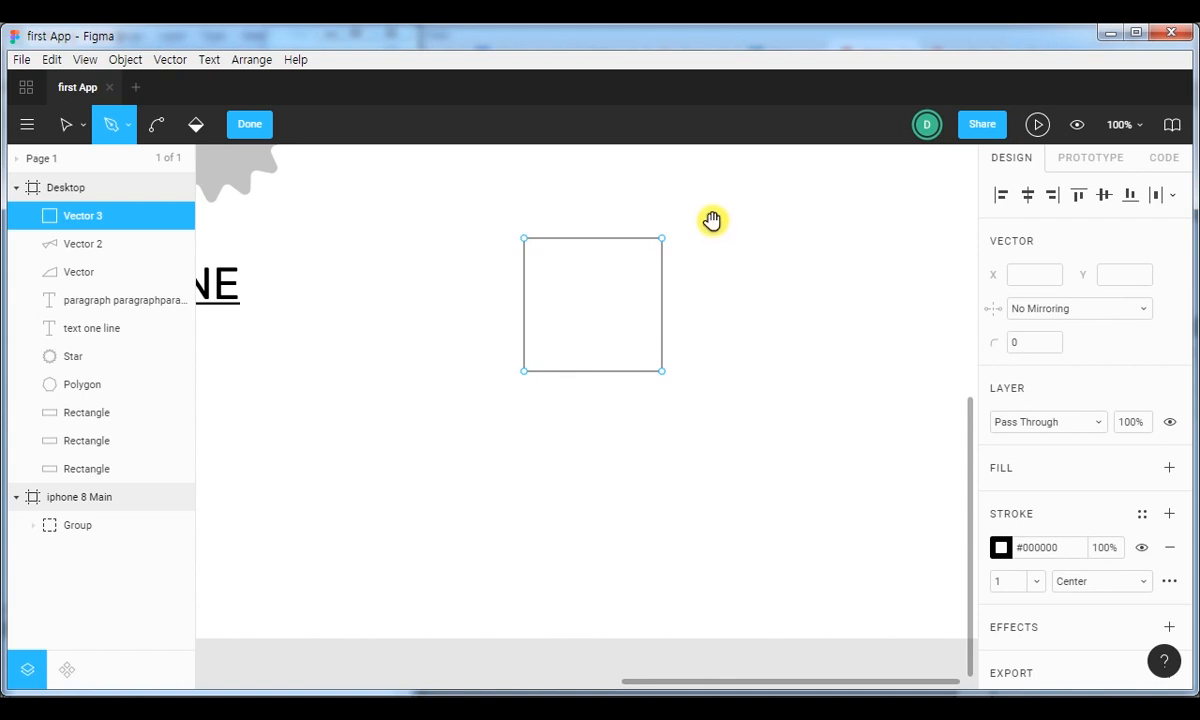
left_click_drag(712, 222, 667, 335)
left_click(617, 351)
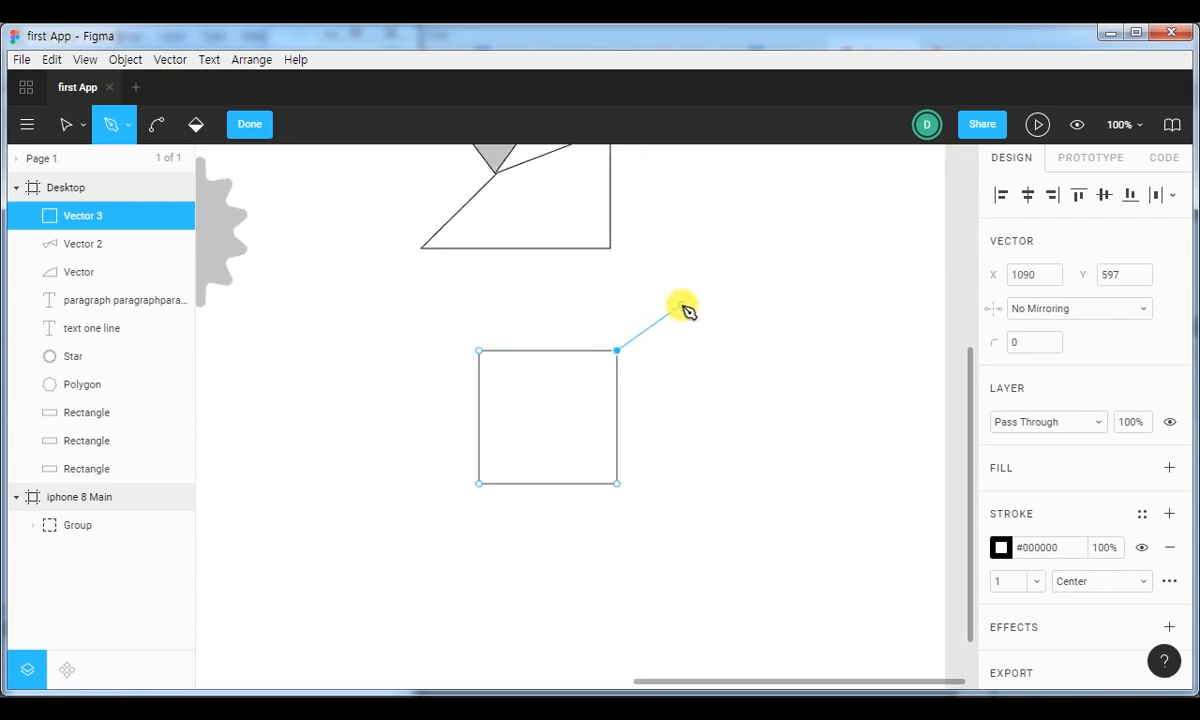
left_click(680, 304)
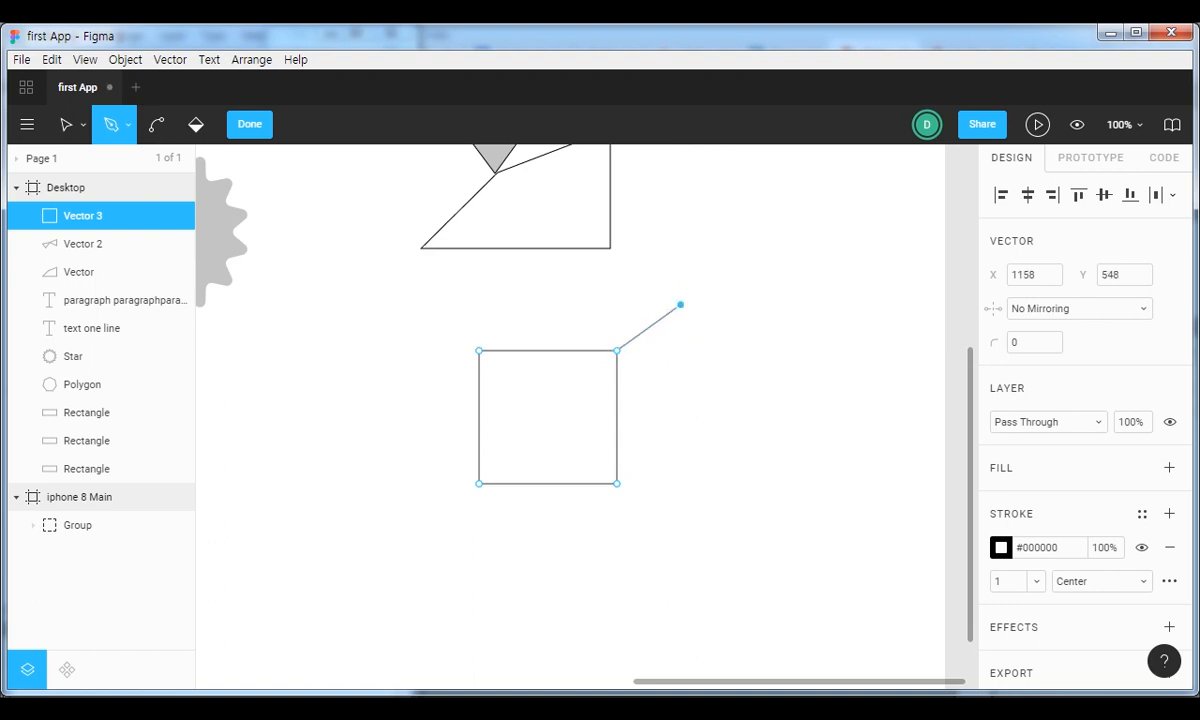
left_click(680, 441)
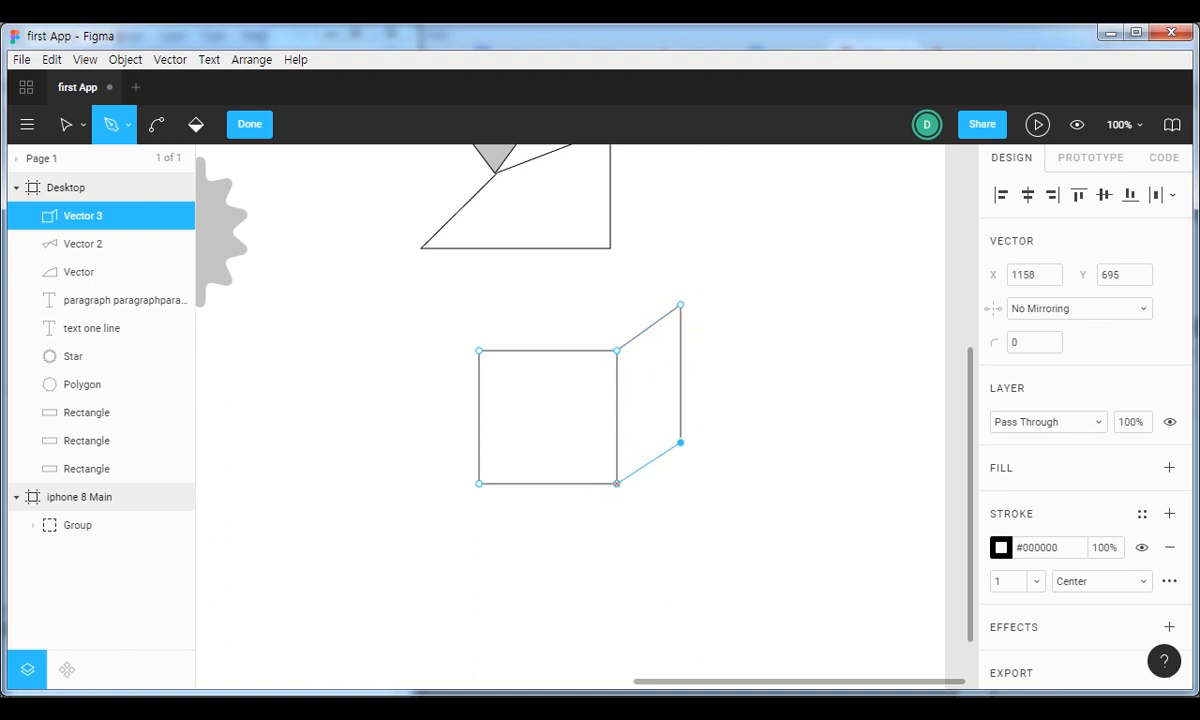
left_click(617, 483)
Close the cube's top face through a point at X 1001, Y 548, back to the front face's upper-left corner, and finish editing.
left_click(684, 303)
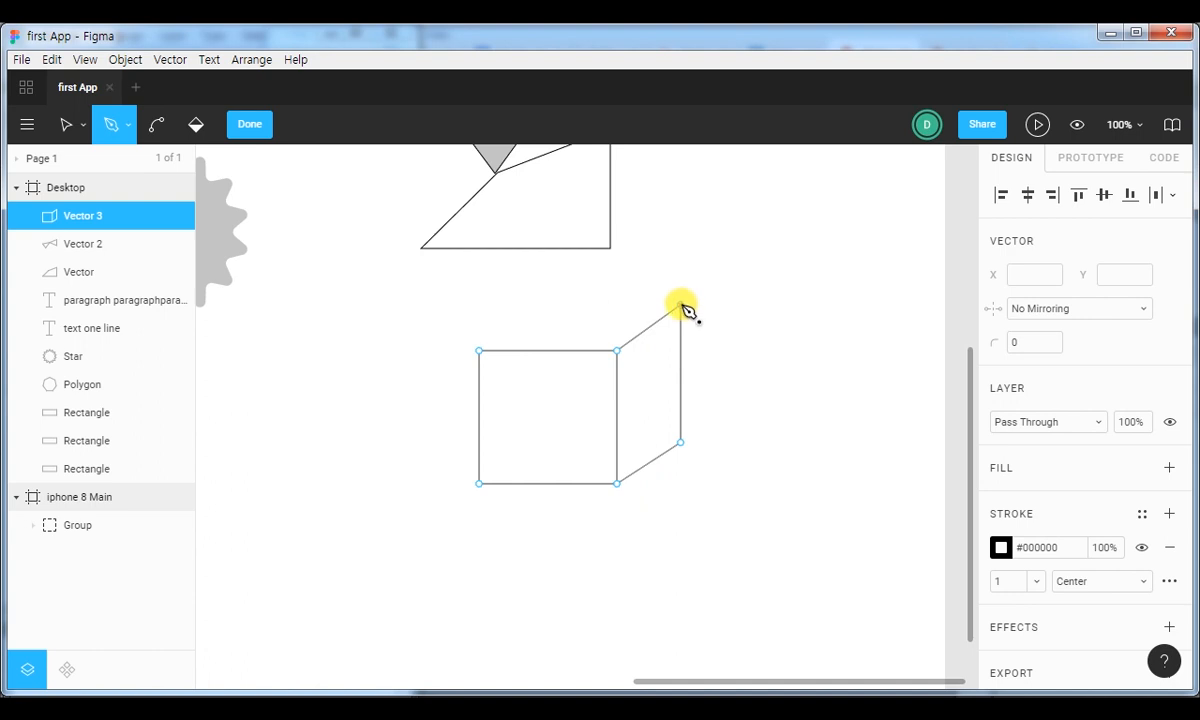
left_click(681, 305)
left_click(533, 304)
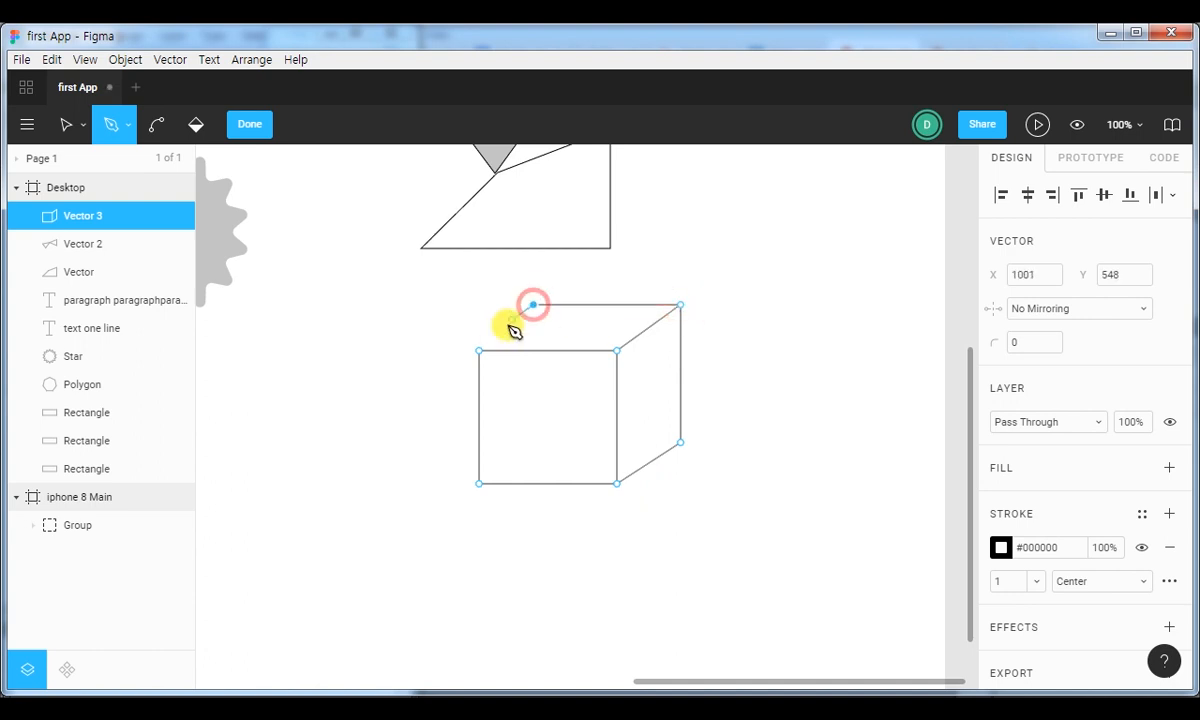
left_click(478, 350)
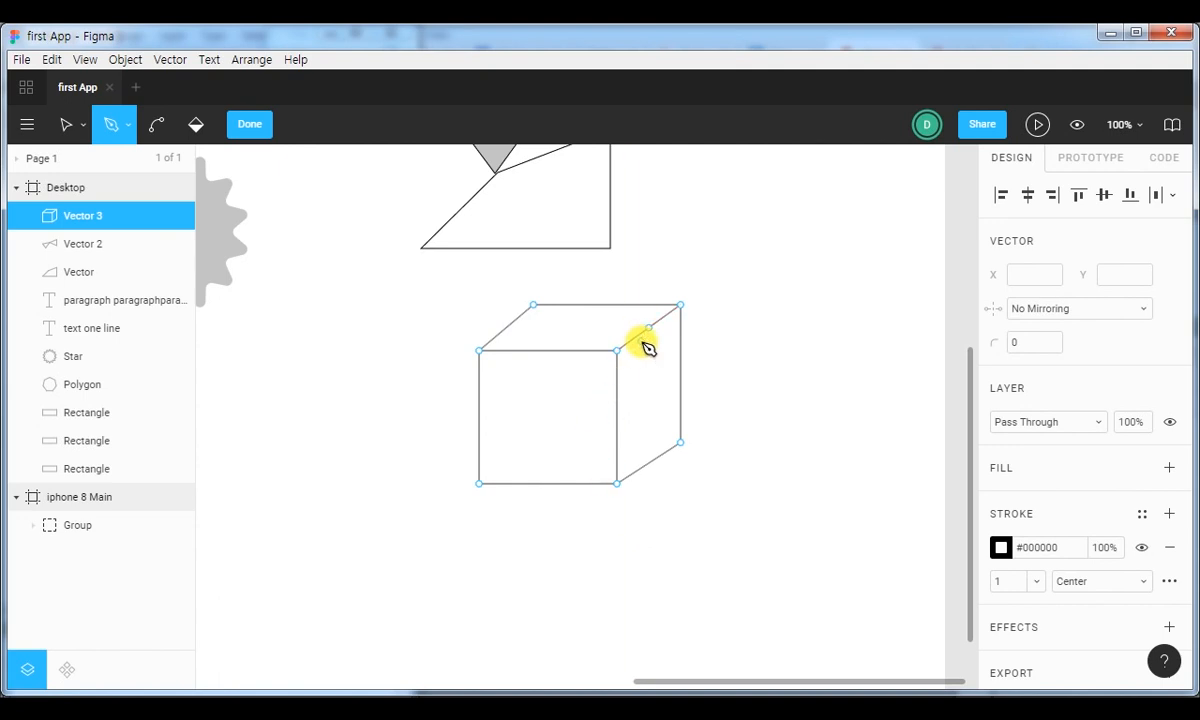
left_click(252, 125)
Add a #C4C4C4 solid fill to the three faces of the Vector 3 cube.
left_click(640, 327)
double_click(641, 330)
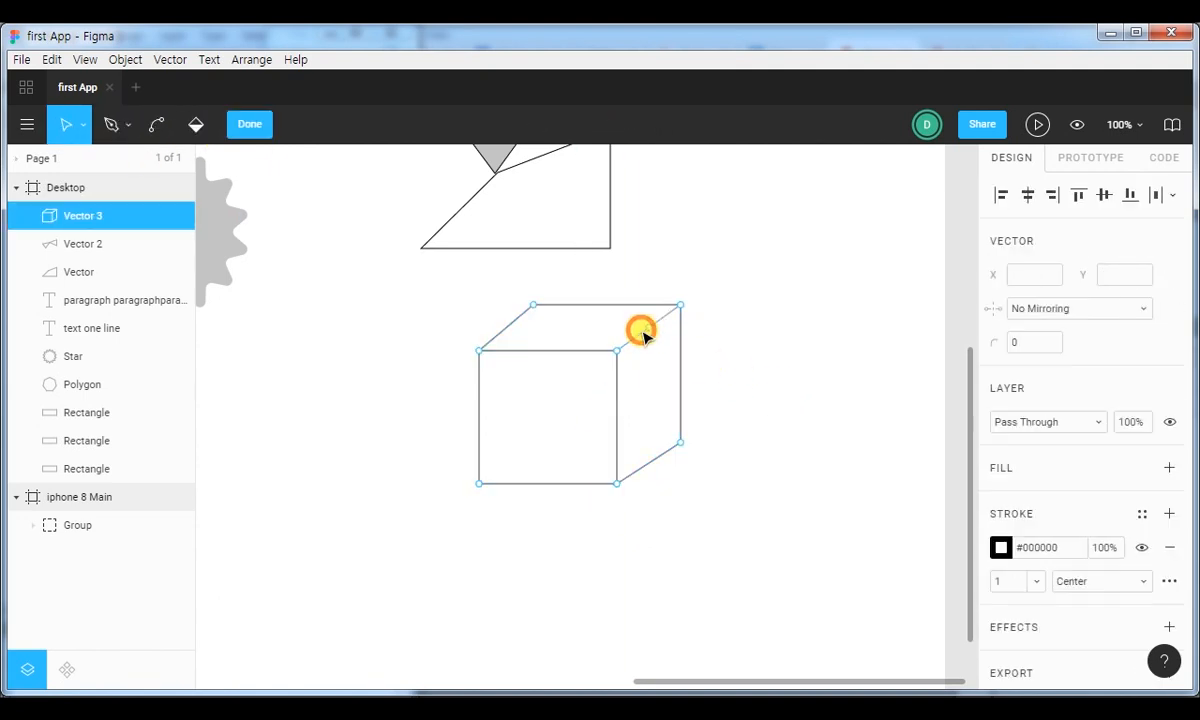
left_click(613, 311)
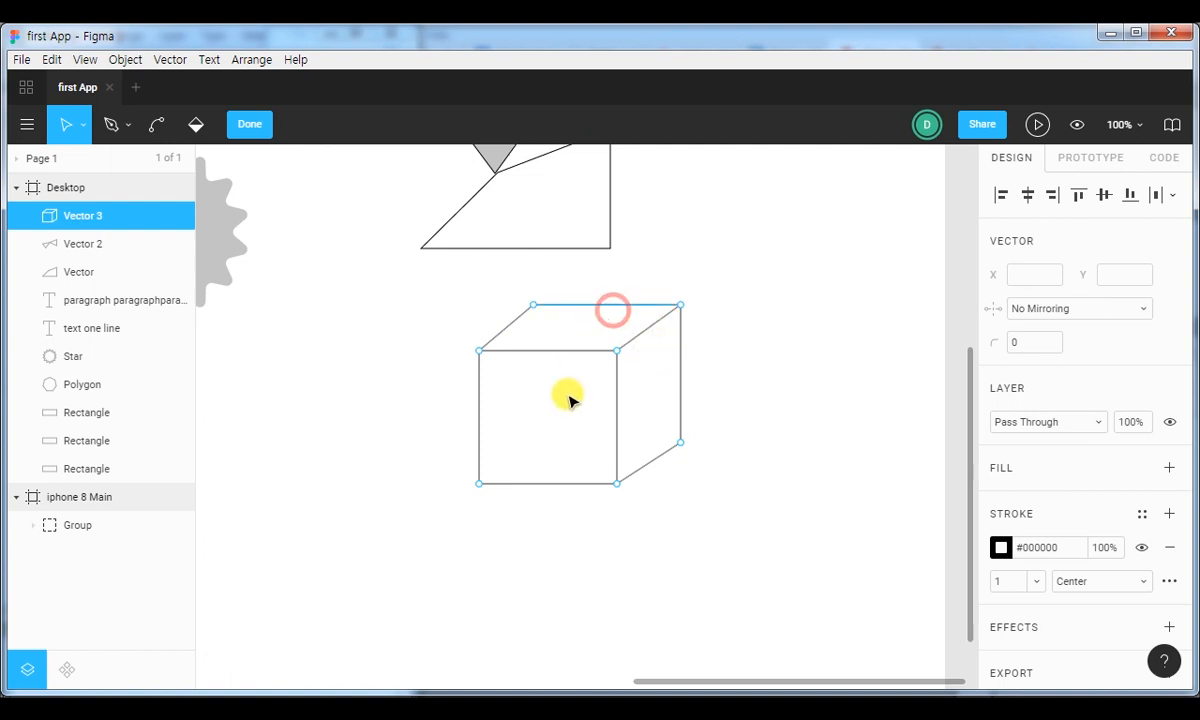
left_click(664, 399)
double_click(656, 459)
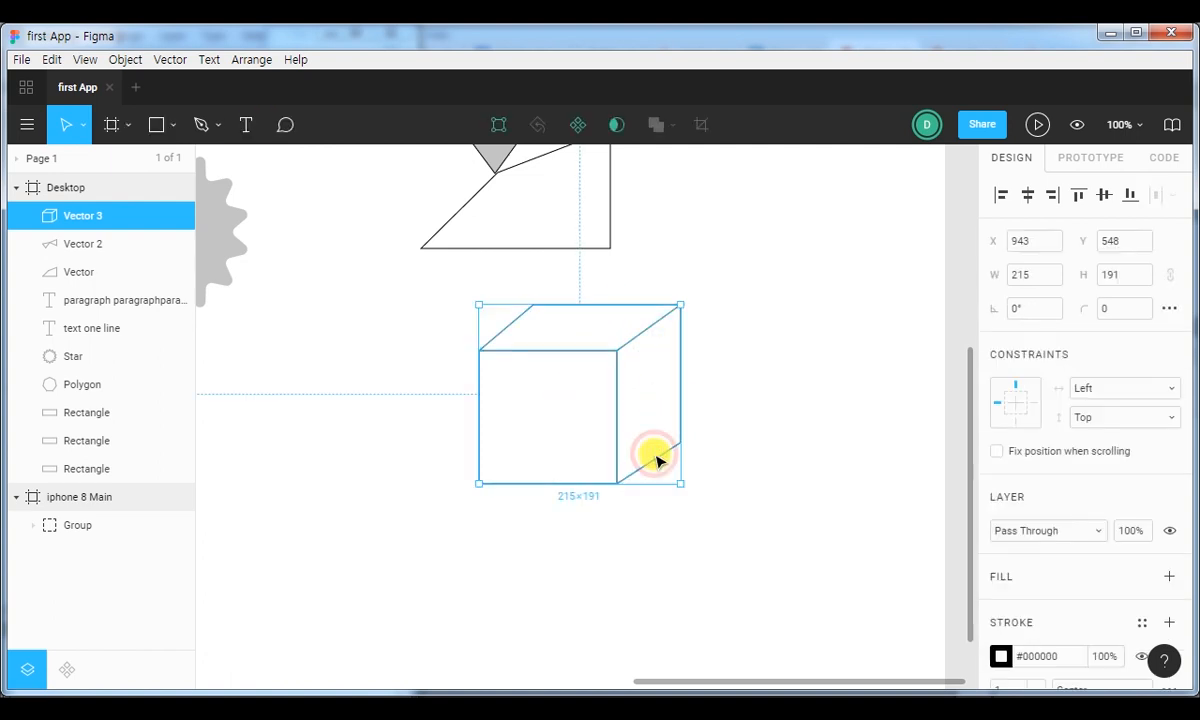
left_click(656, 459)
double_click(656, 459)
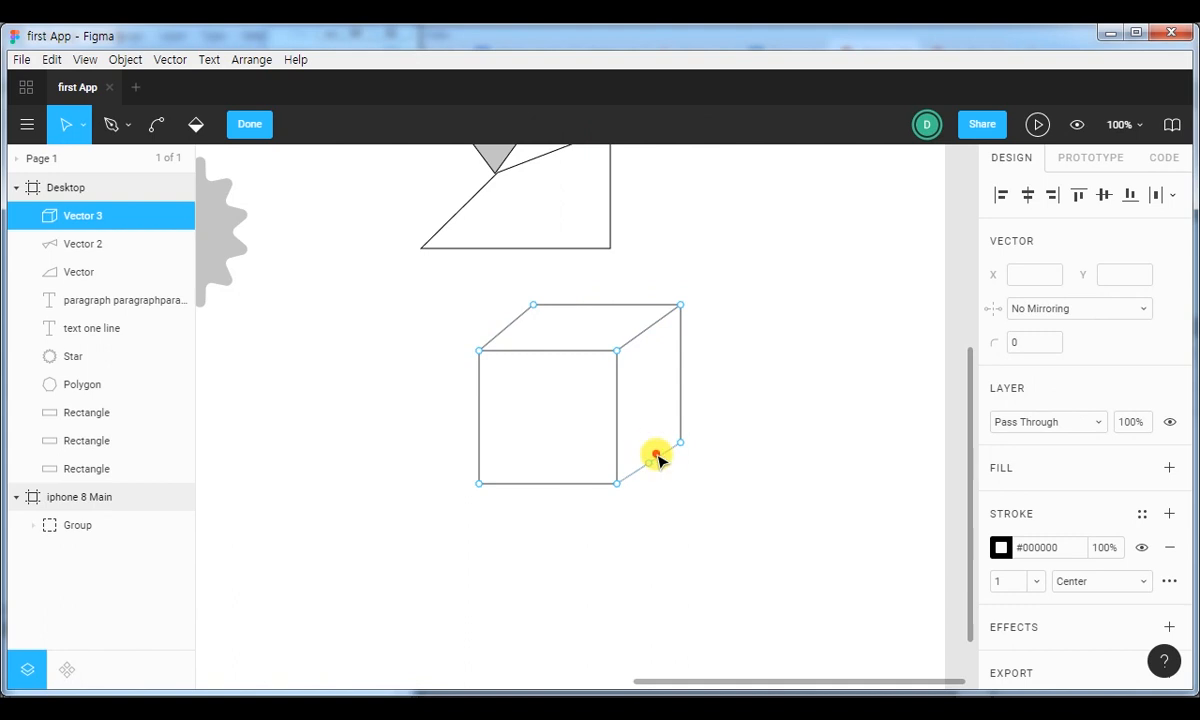
left_click(249, 124)
left_click(768, 268)
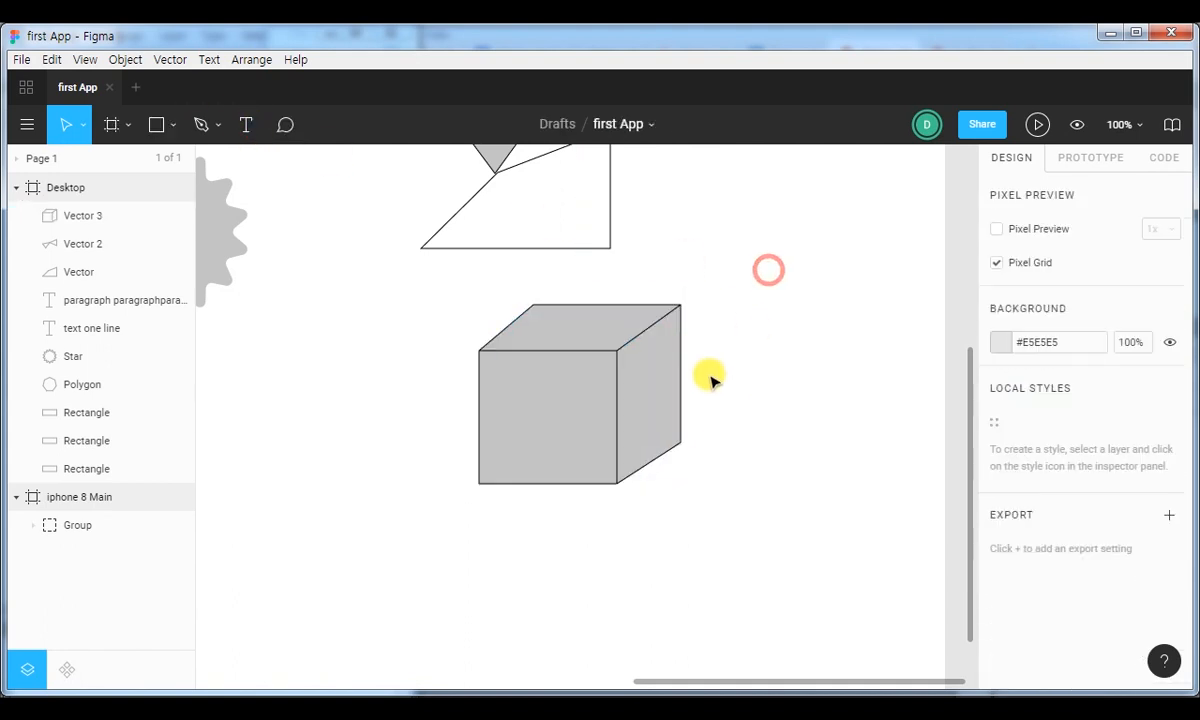
Add a midpoint at X 1124, Y 572.5 on the edge between the cube's top and side faces, try bending it, and undo the bend.
left_click(674, 380)
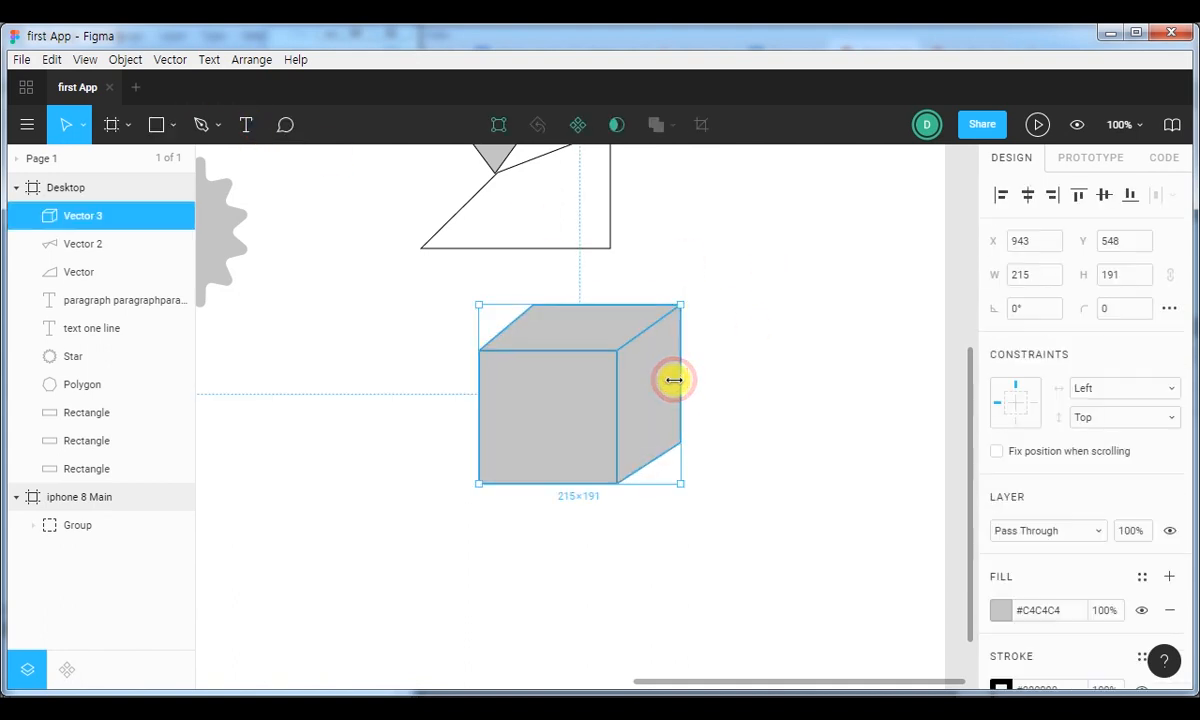
left_click(217, 127)
left_click(205, 167)
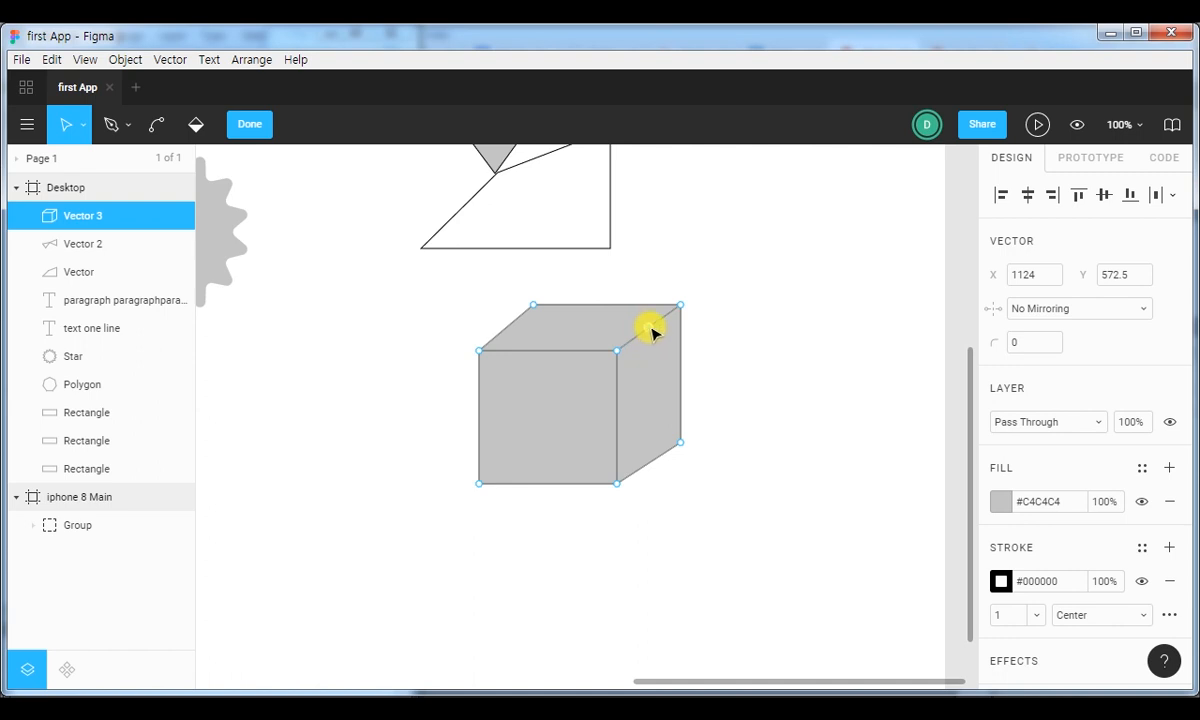
left_click_drag(650, 328, 584, 323)
key("ctrl+z")
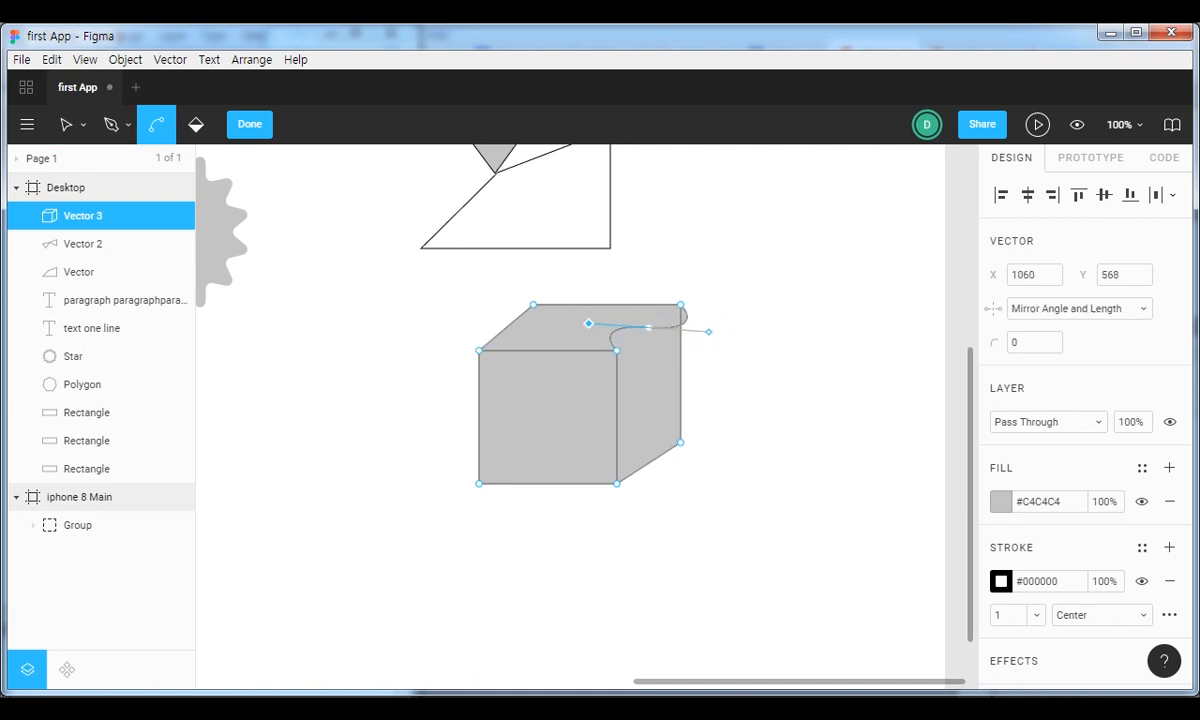
key("ctrl+z")
left_click(789, 352)
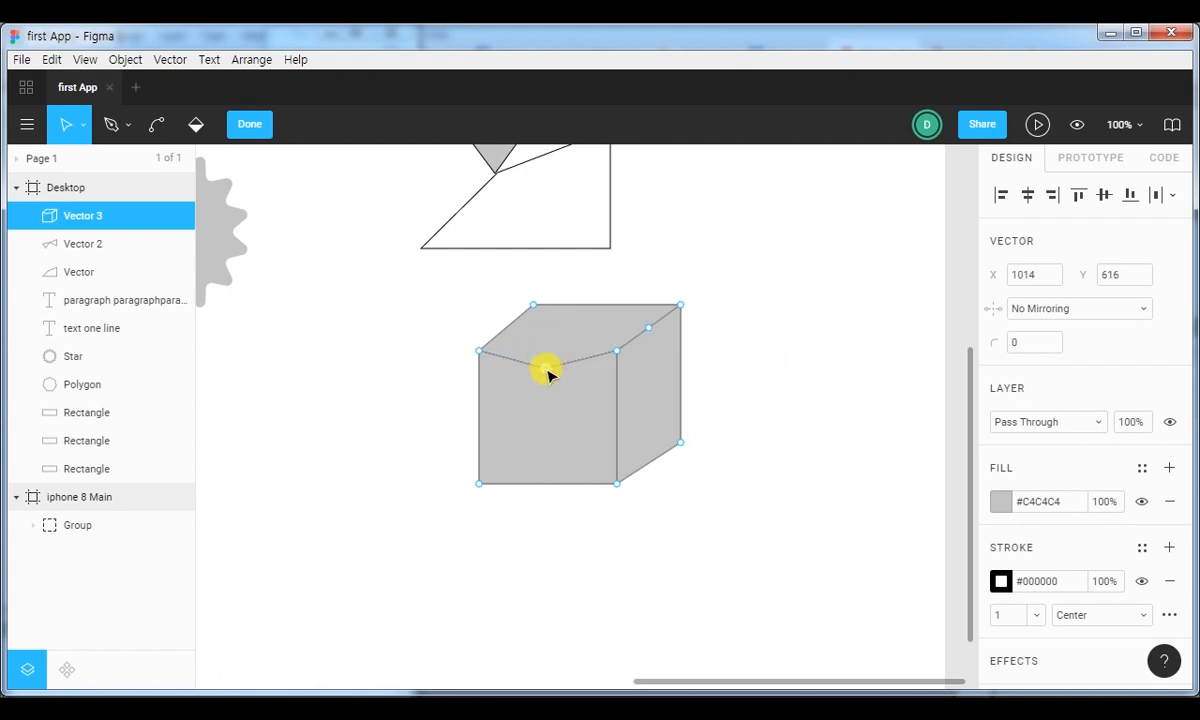
left_click(255, 126)
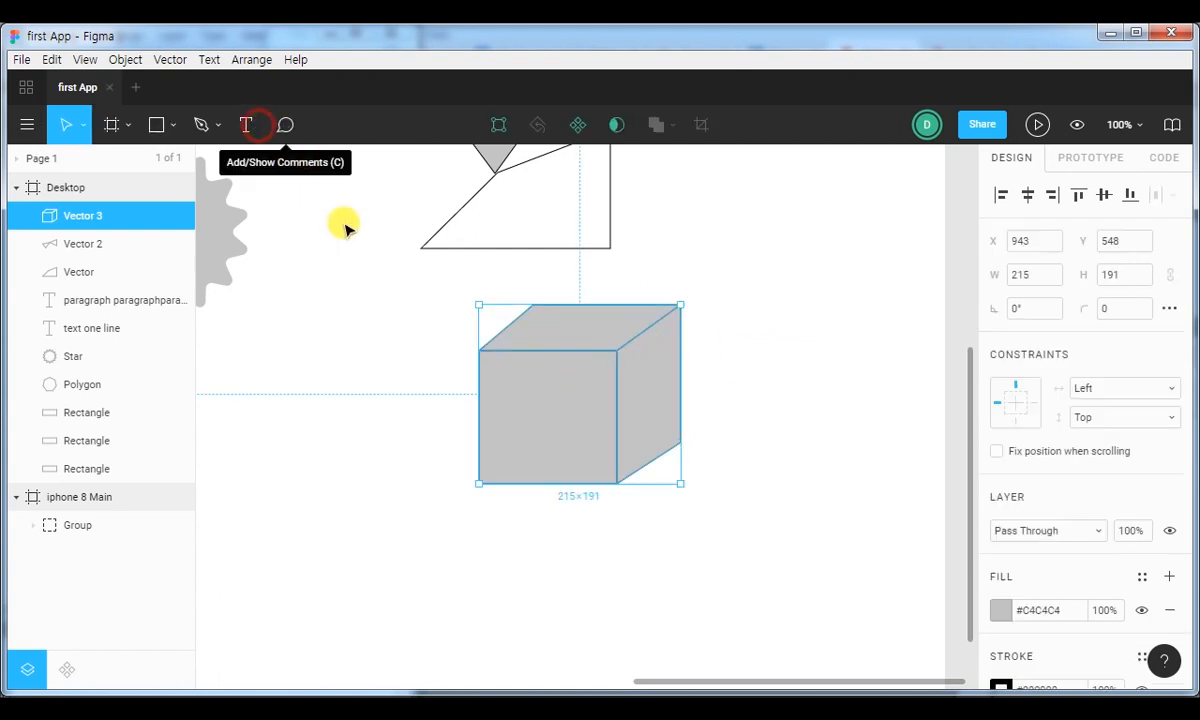
Try moving the front face's upper-left corner to X 905, Y 580, and undo the move.
double_click(553, 354)
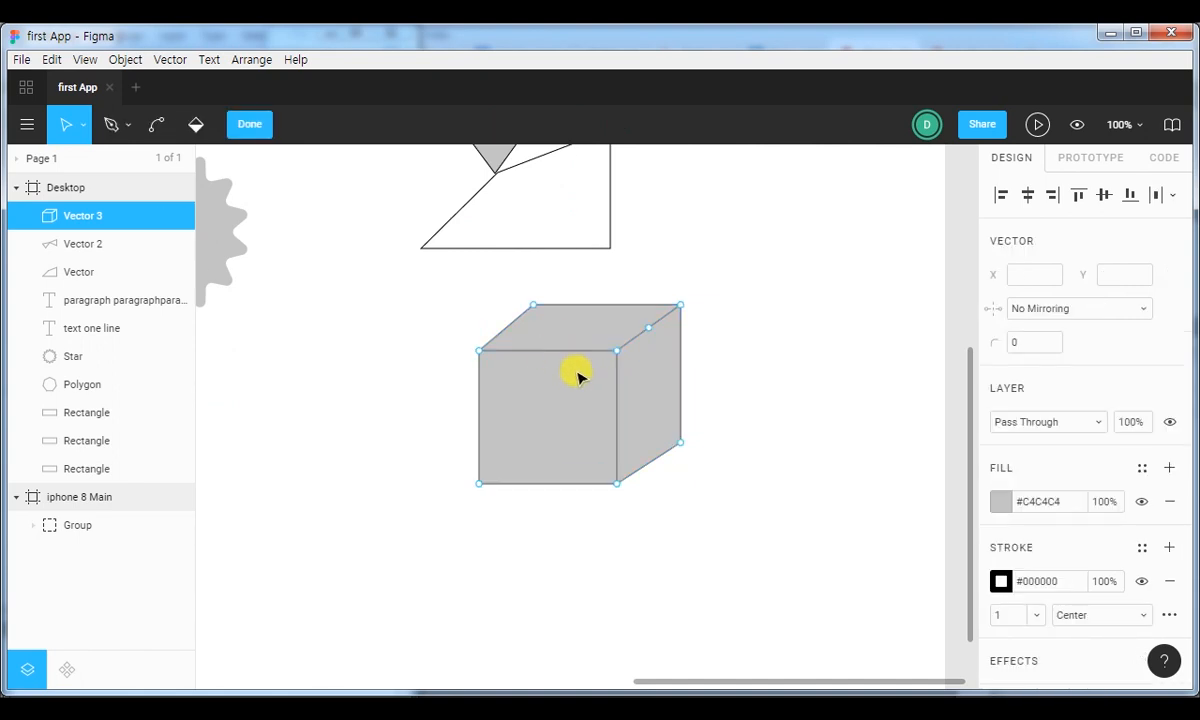
left_click_drag(480, 352, 445, 336)
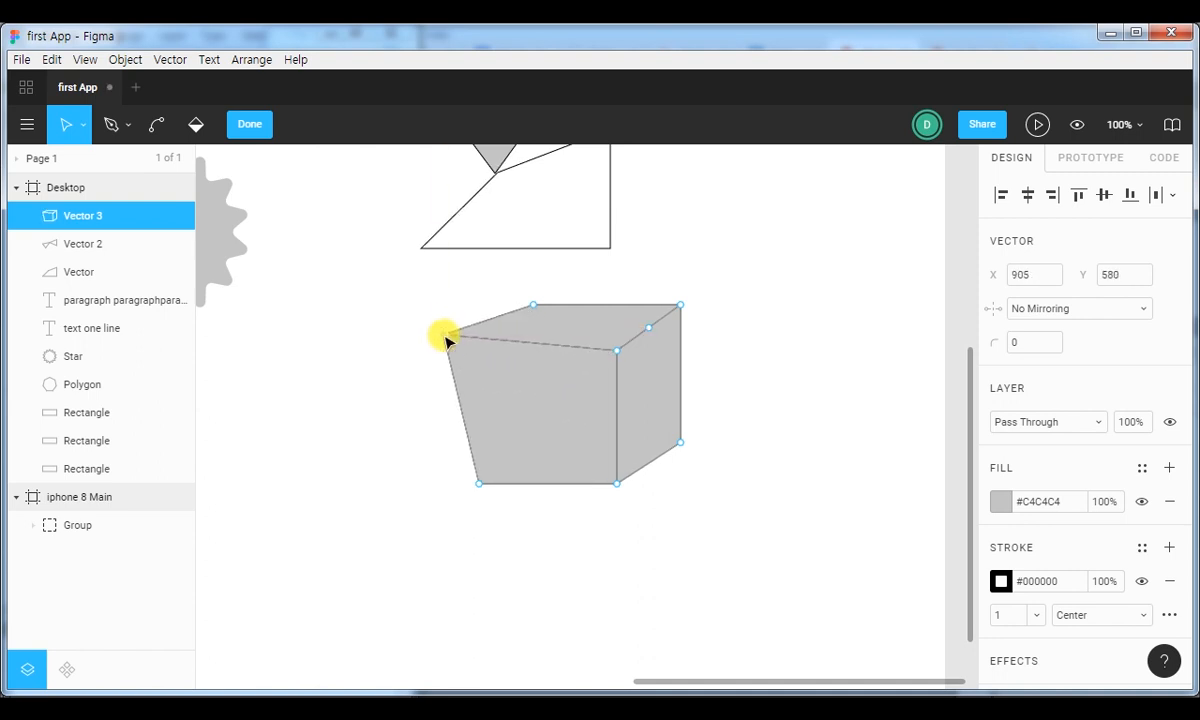
key("ctrl+z")
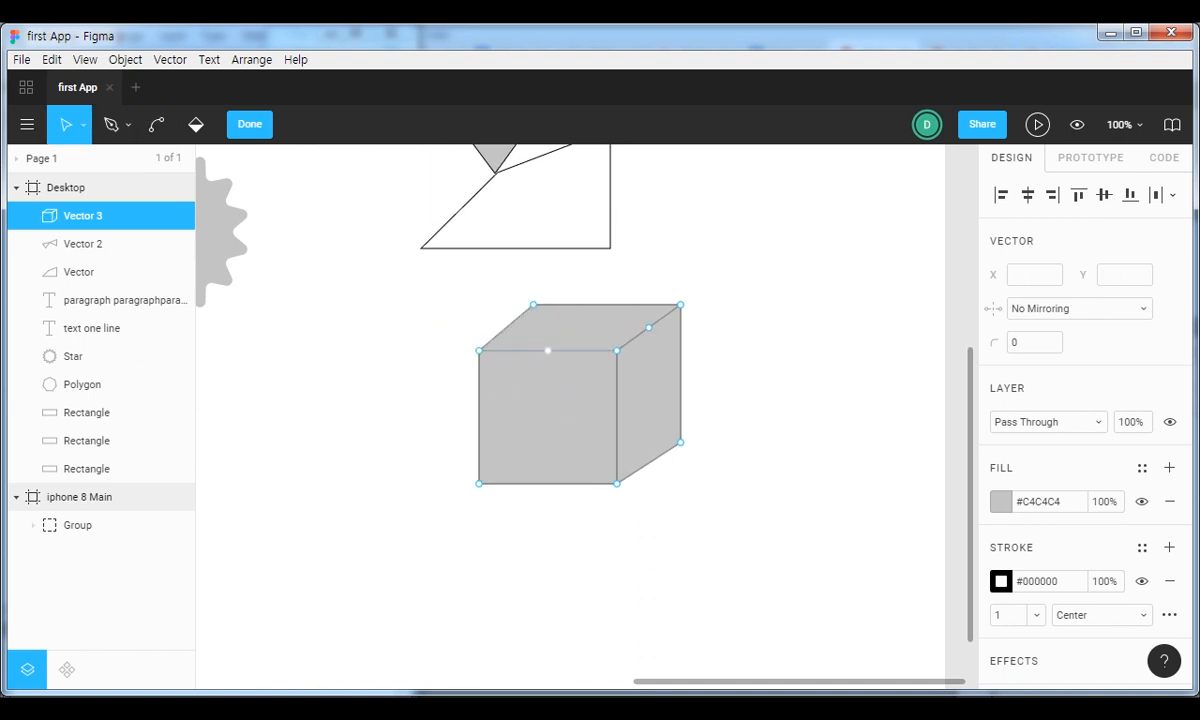
Move the whole upper edge of the cube's front face as one segment, ending lower and slightly left of its original place.
left_click_drag(537, 357, 455, 351)
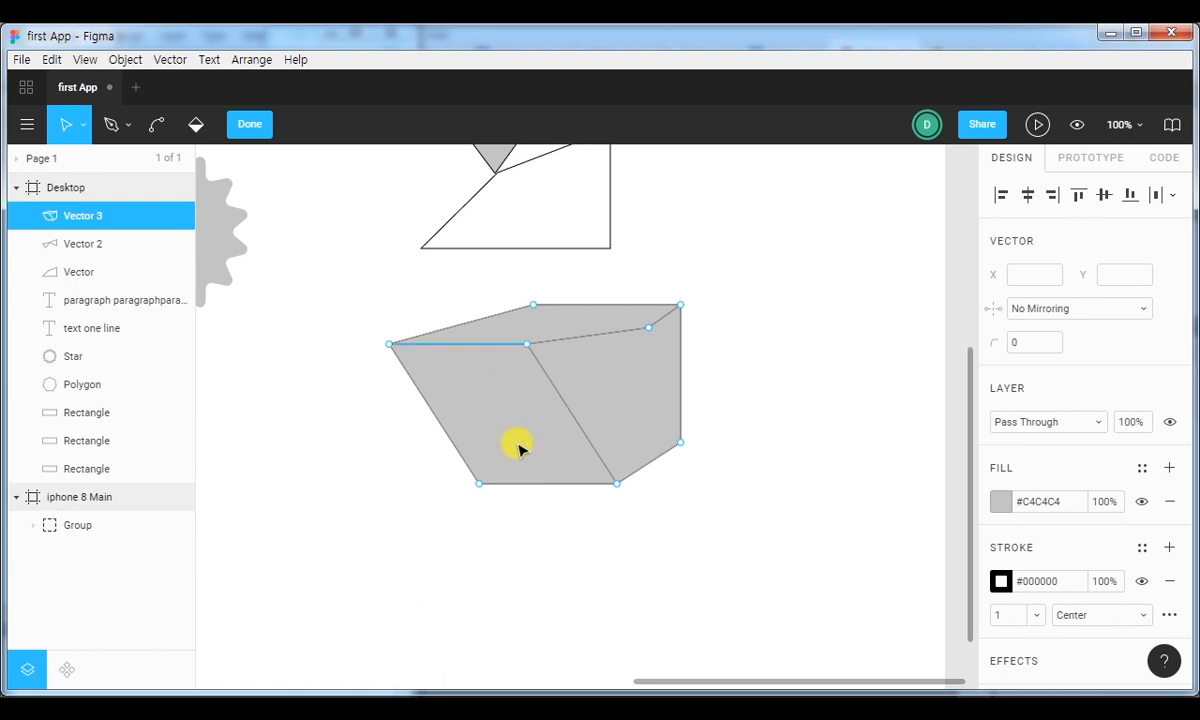
key("ctrl")
left_click(386, 342)
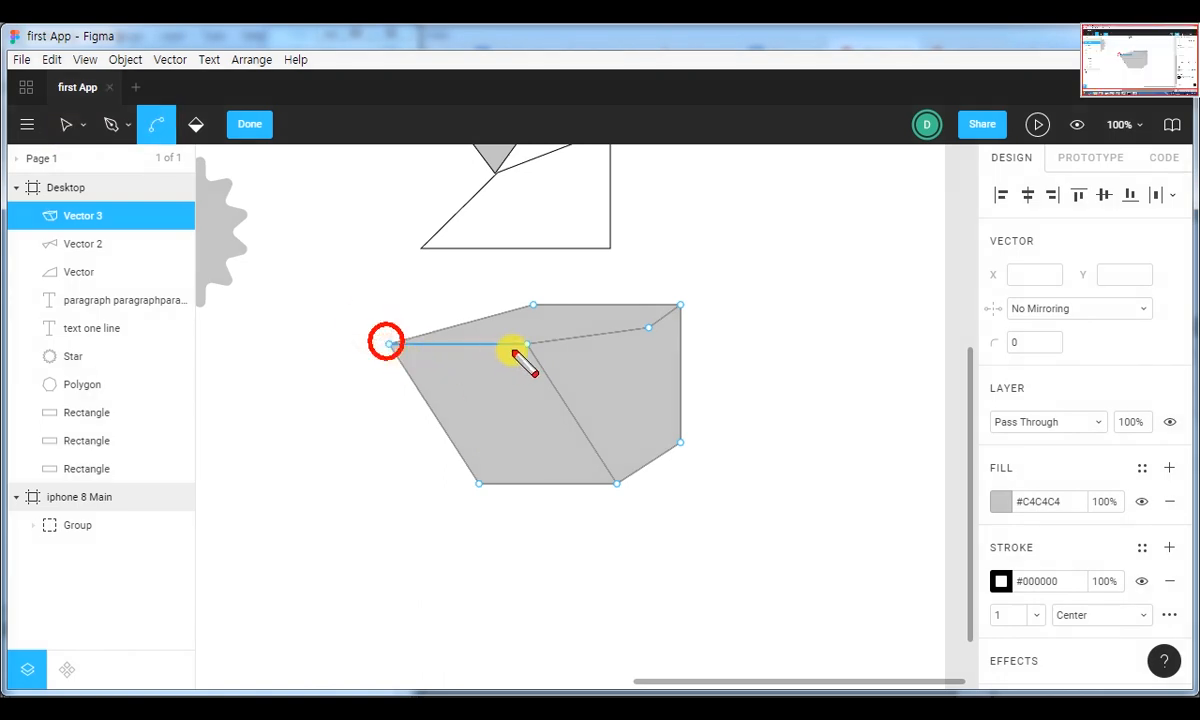
left_click(527, 343)
key("Escape")
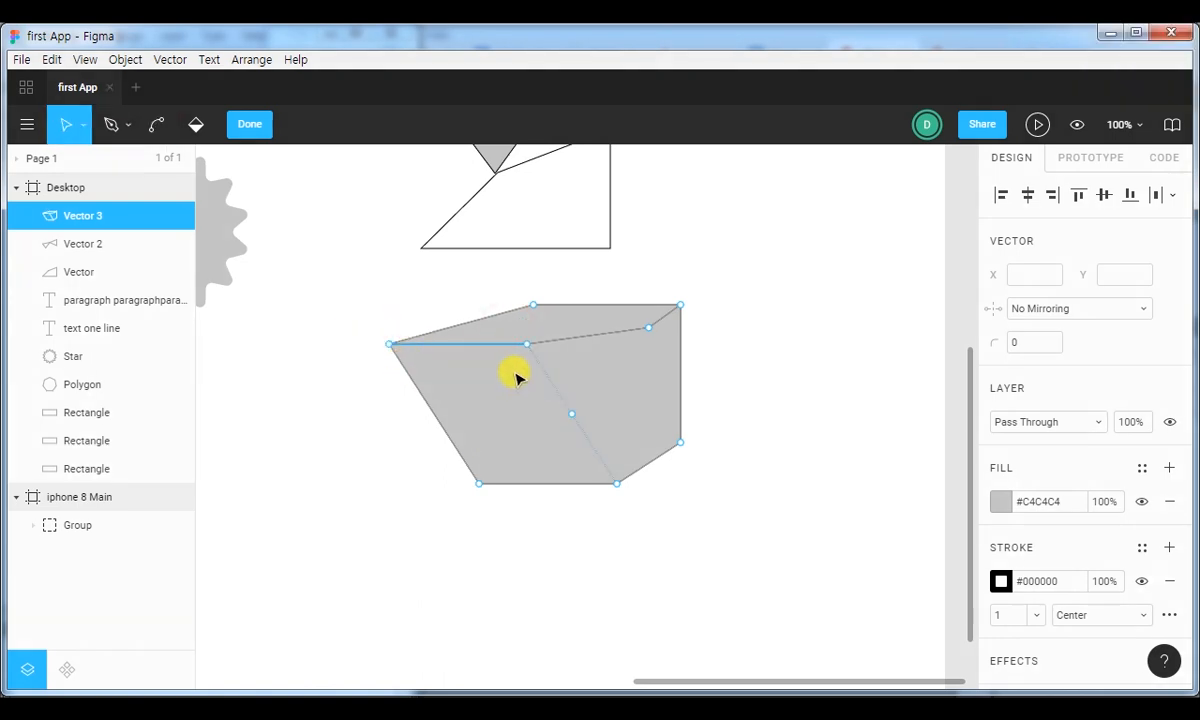
left_click_drag(472, 347, 555, 403)
Move the added midpoint to X 1109, Y 619 and shift the side face's outer vertical edge up and outward, enlarging Vector 3 to about 271 × 215.
left_click_drag(648, 327, 711, 363)
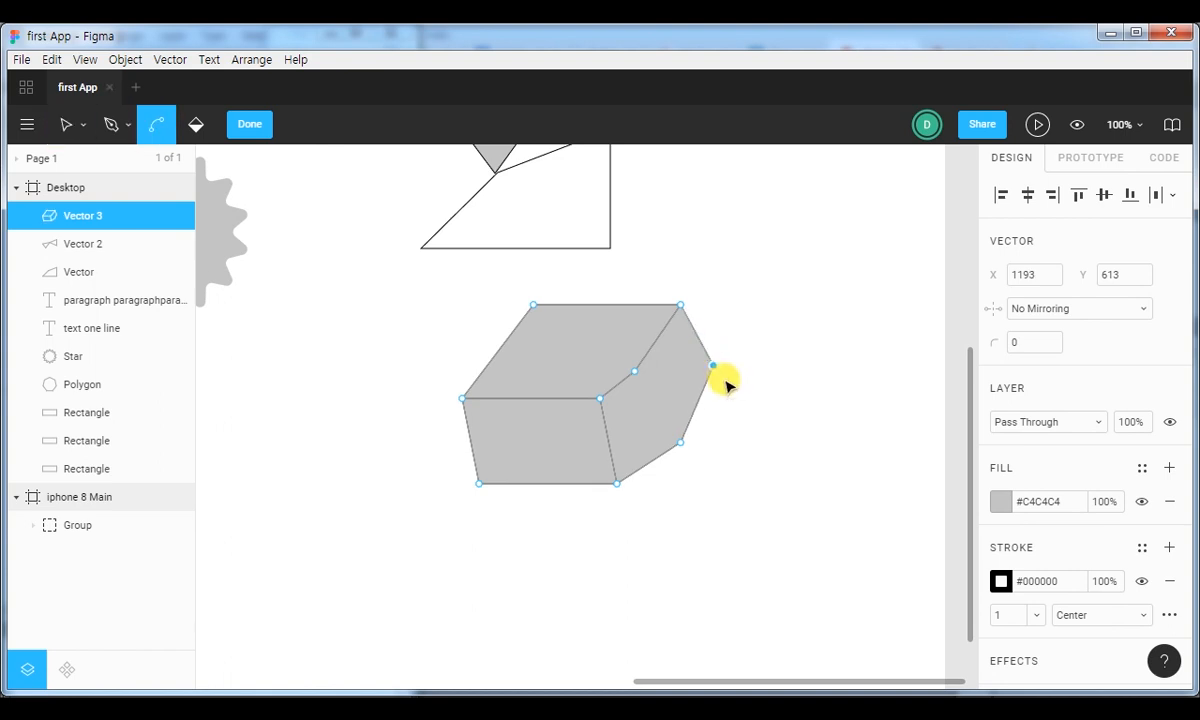
key("ctrl+z")
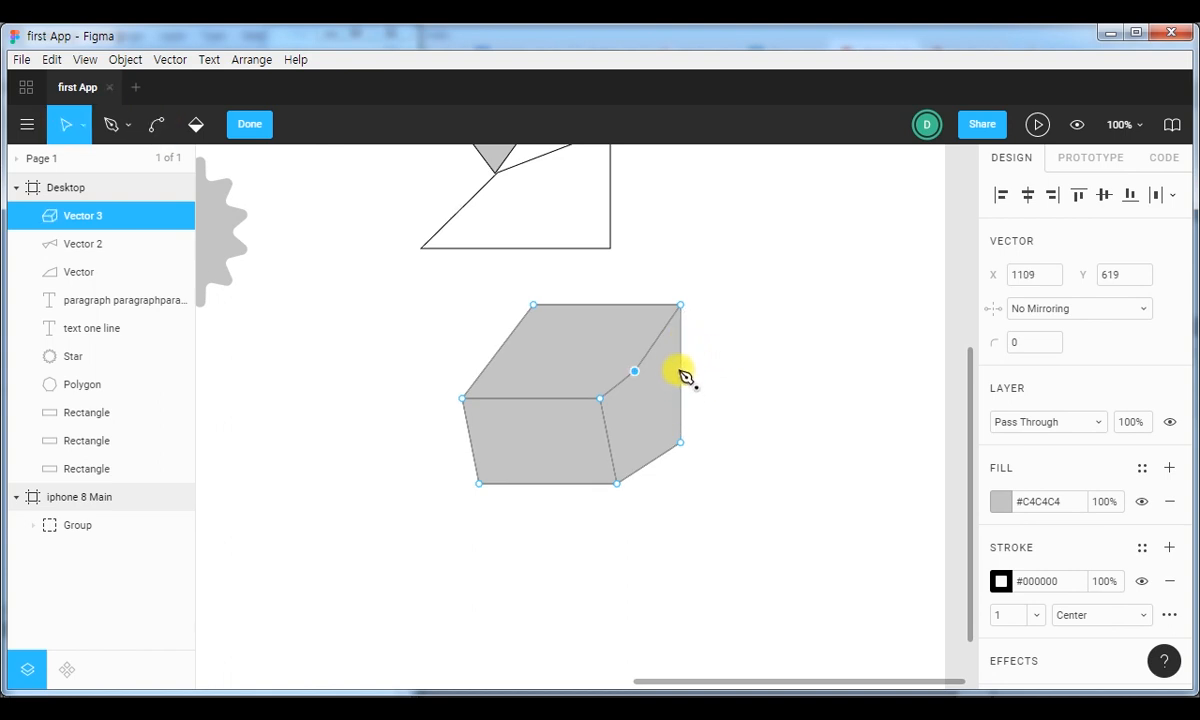
left_click_drag(680, 340, 713, 313)
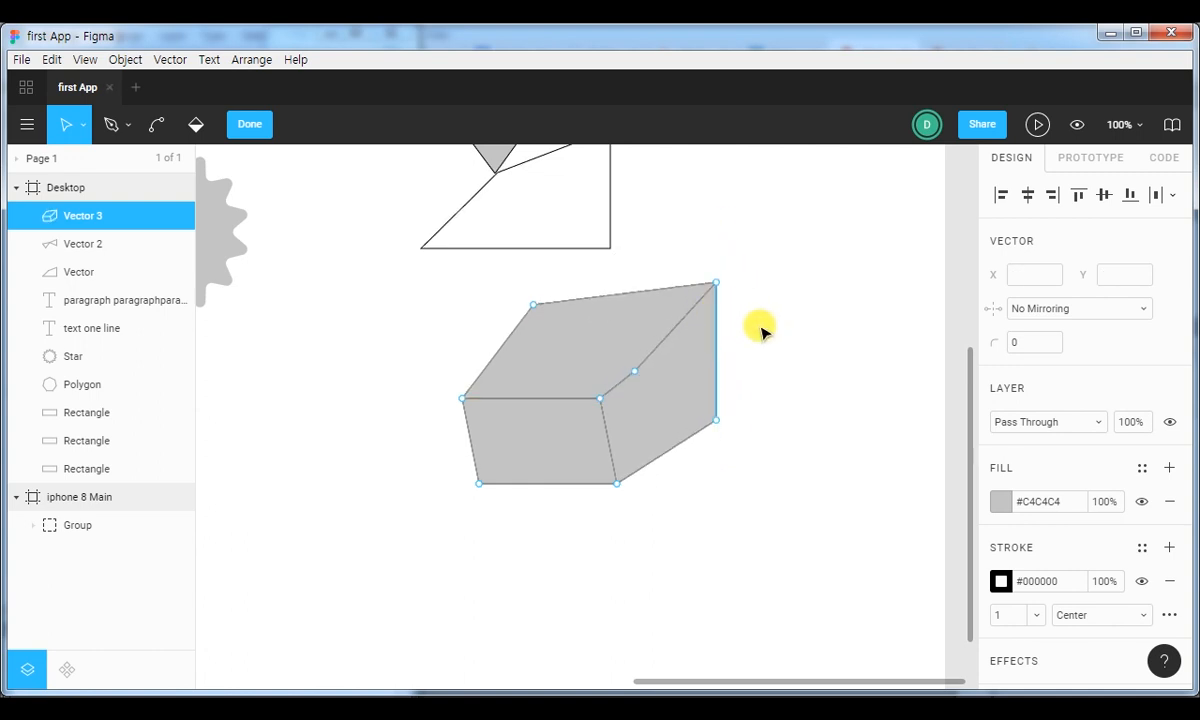
Finish editing the cube and collapse the Desktop frame's layers.
key("minus")
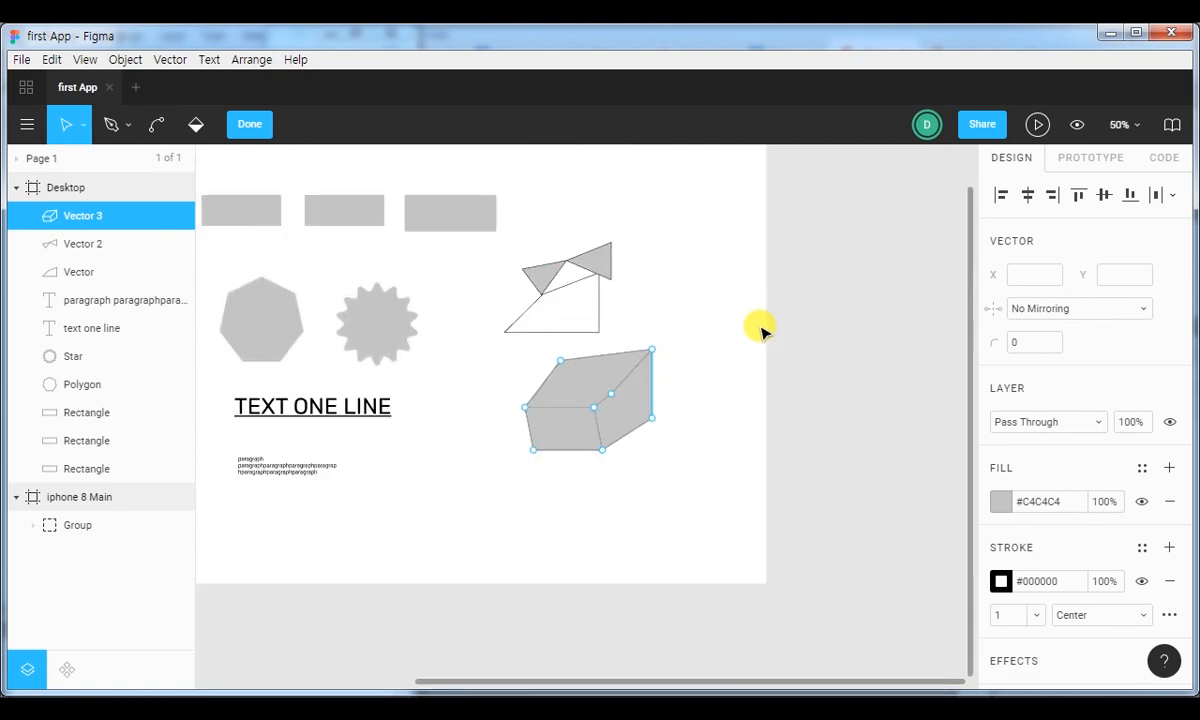
left_click_drag(380, 281, 656, 276)
left_click_drag(580, 265, 499, 356)
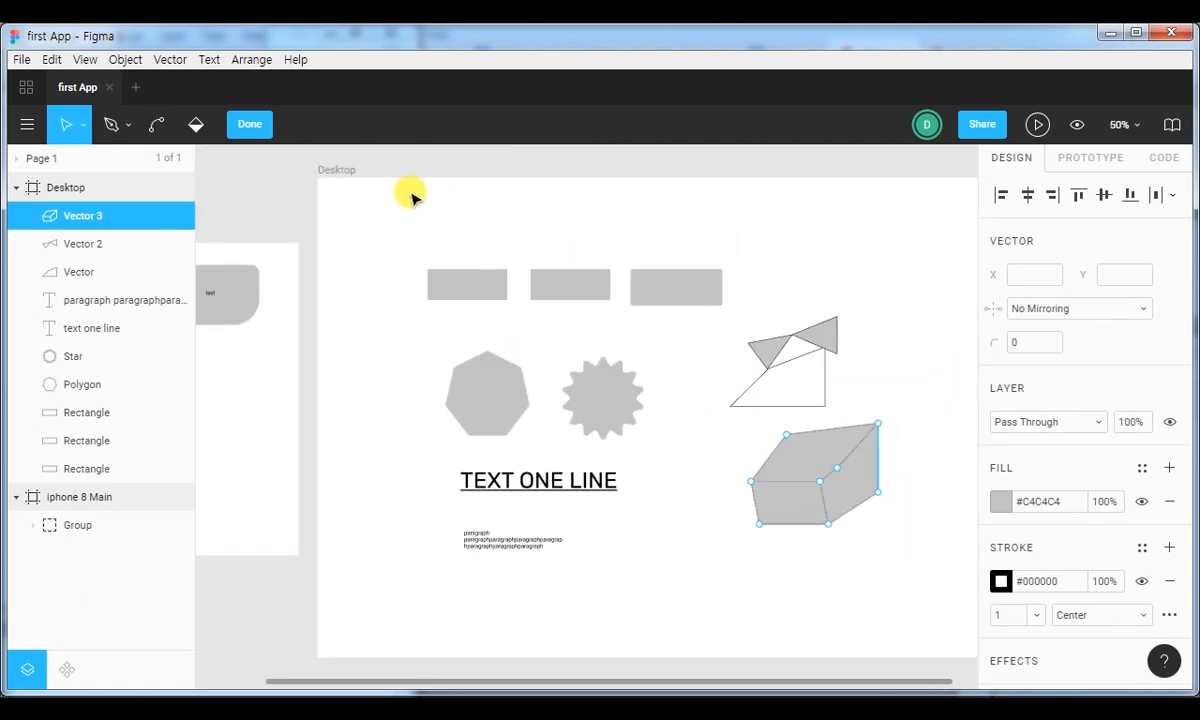
left_click(249, 124)
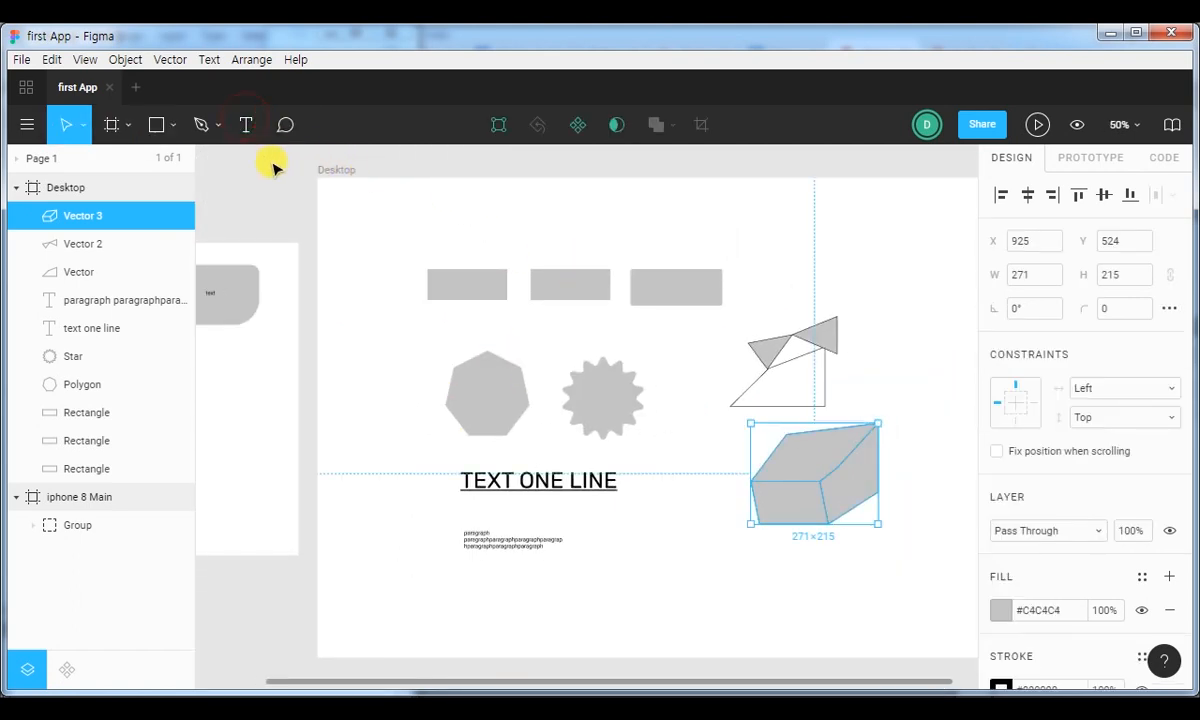
left_click(15, 187)
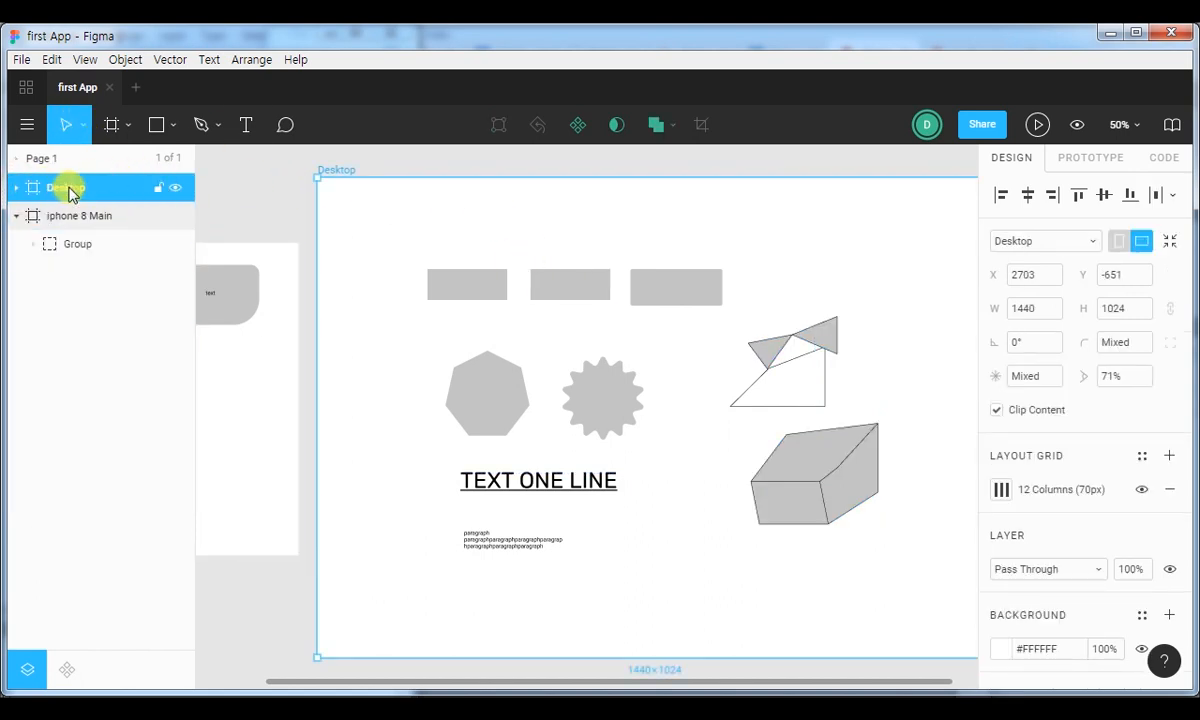
Delete the whole Desktop frame from the page.
right_click(66, 189)
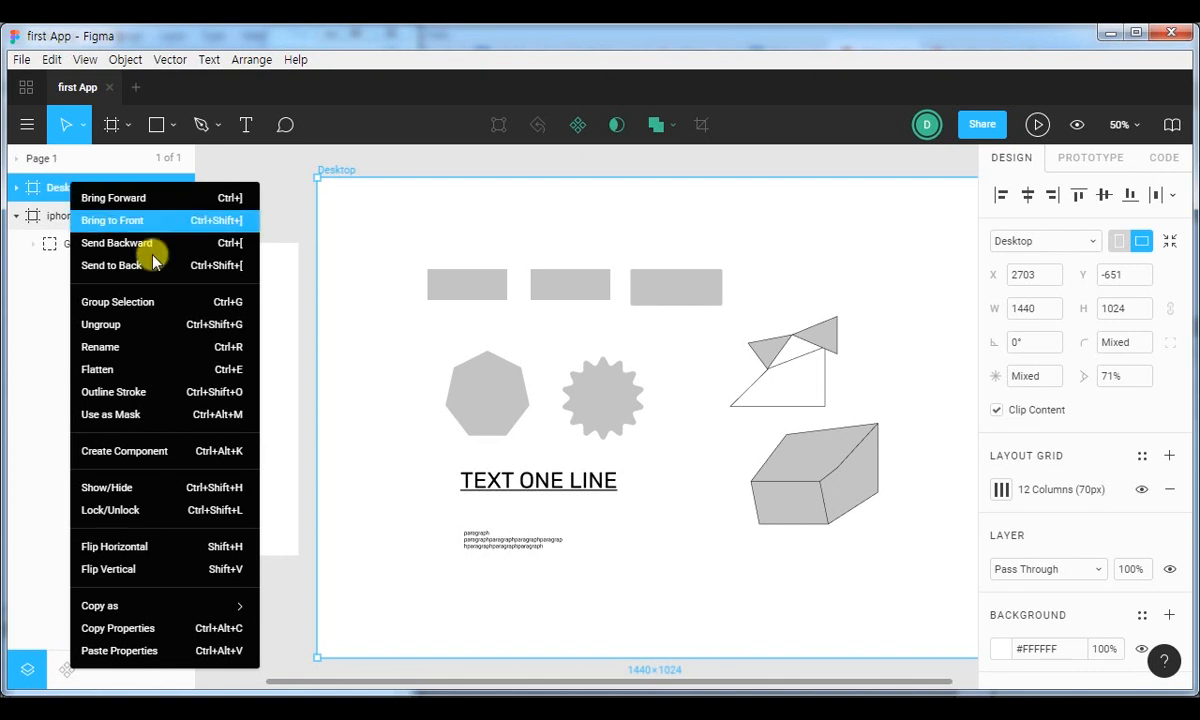
left_click(57, 196)
key("Delete")
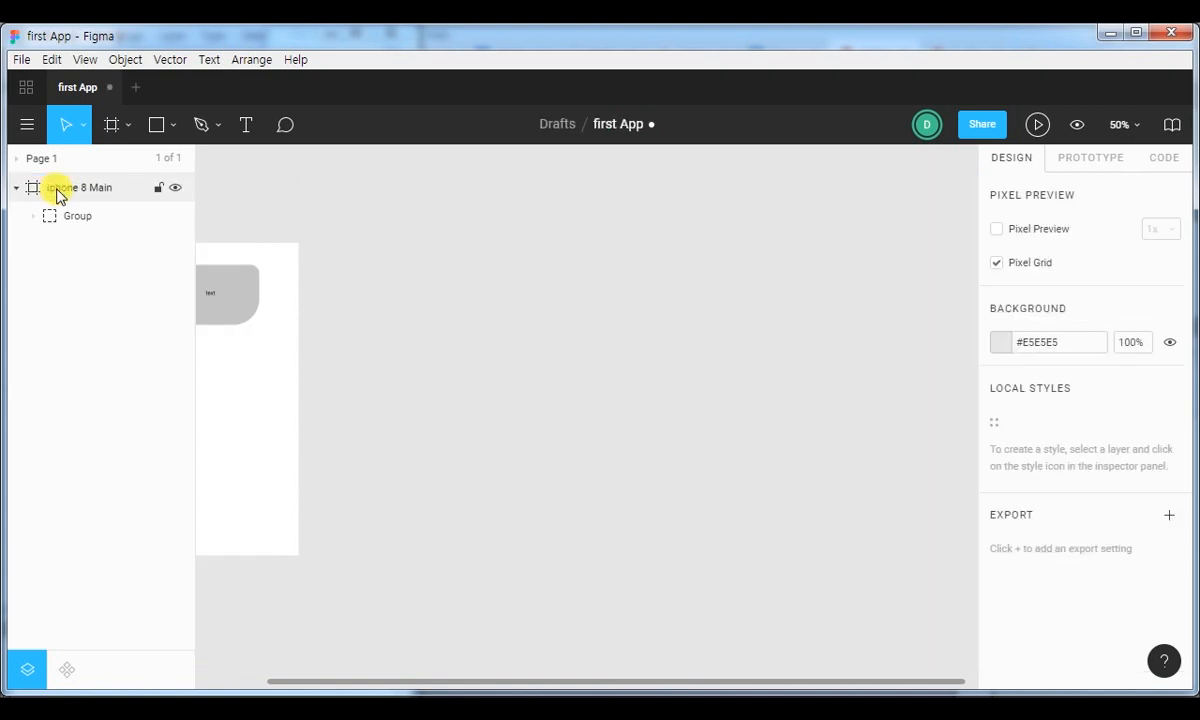
left_click(543, 289)
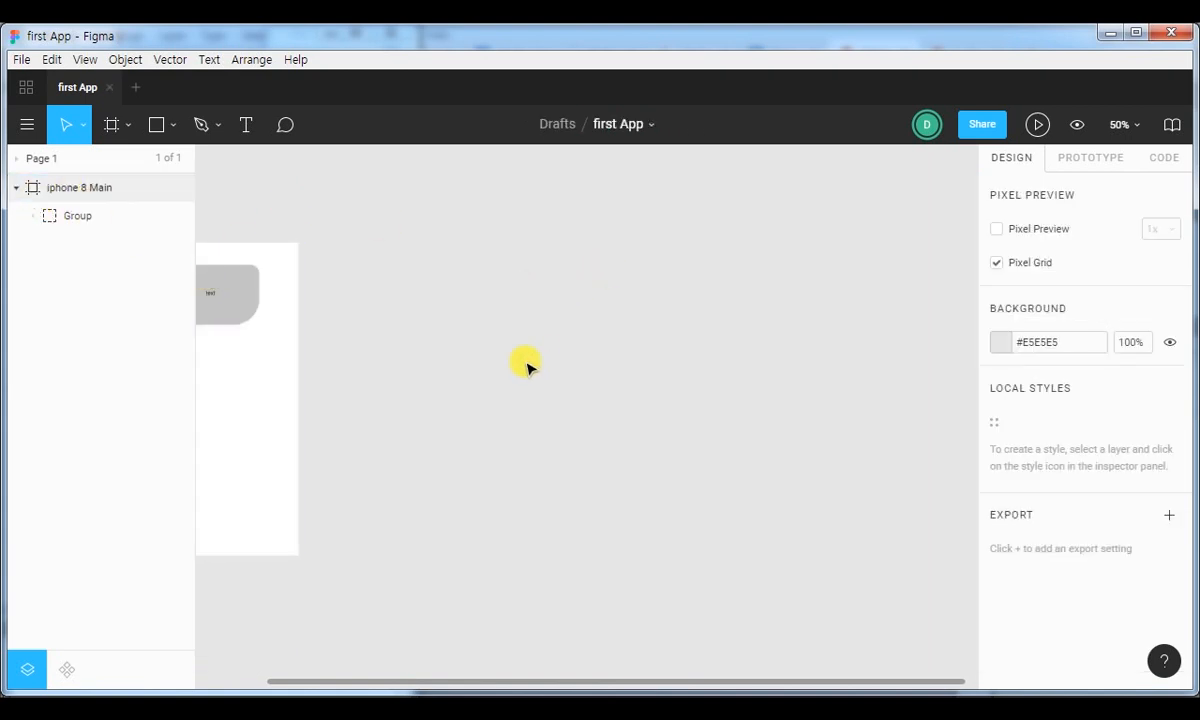
Delete the rounded shape group with its text from the iphone 8 Main frame.
left_click_drag(400, 324, 761, 318)
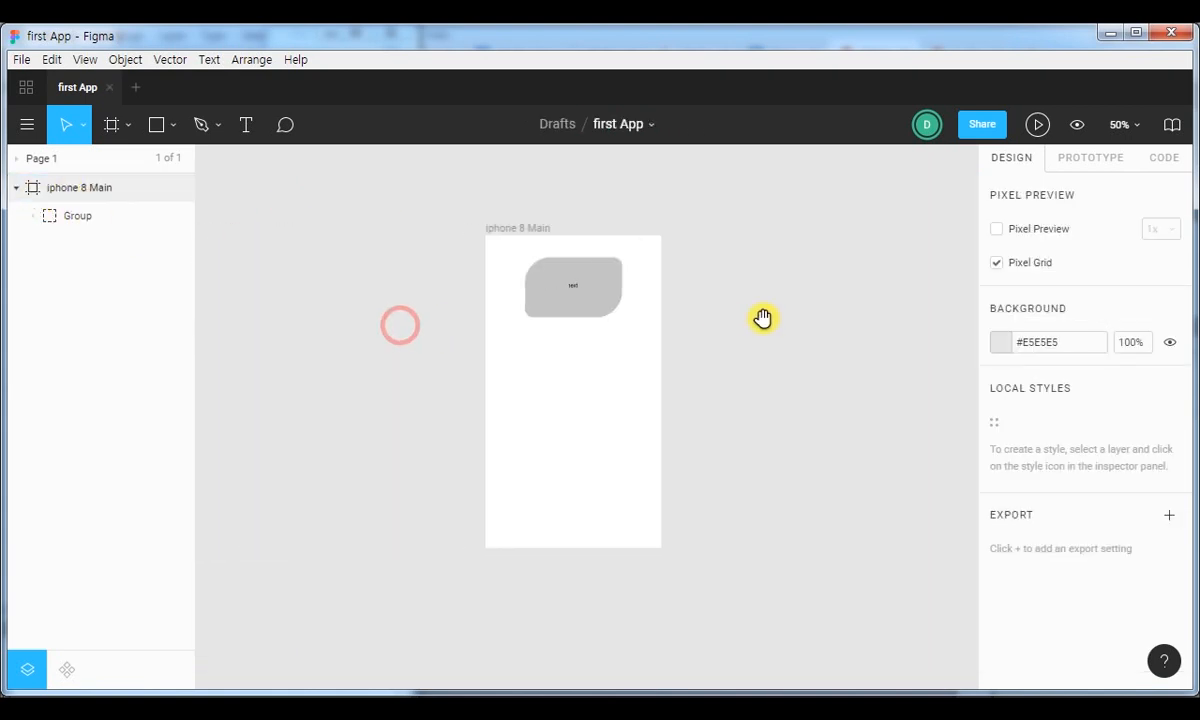
left_click(612, 308)
left_click(643, 302)
key("shift+0")
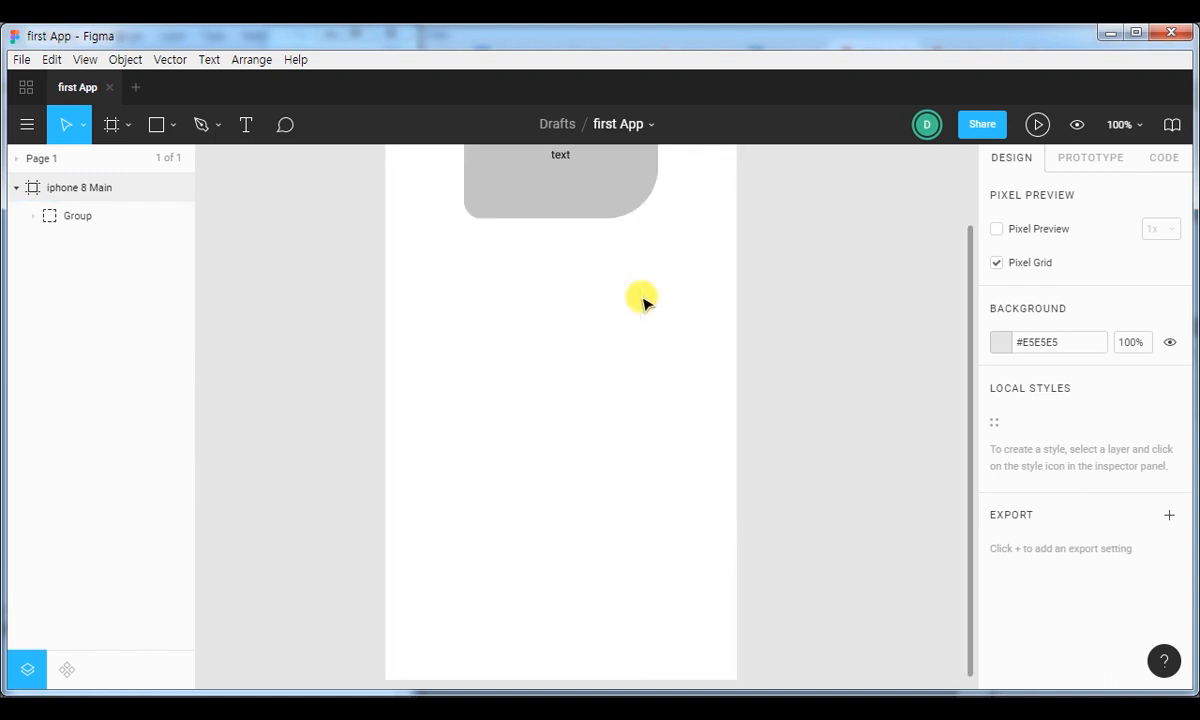
left_click_drag(589, 222, 600, 351)
left_click(571, 284)
key("Delete")
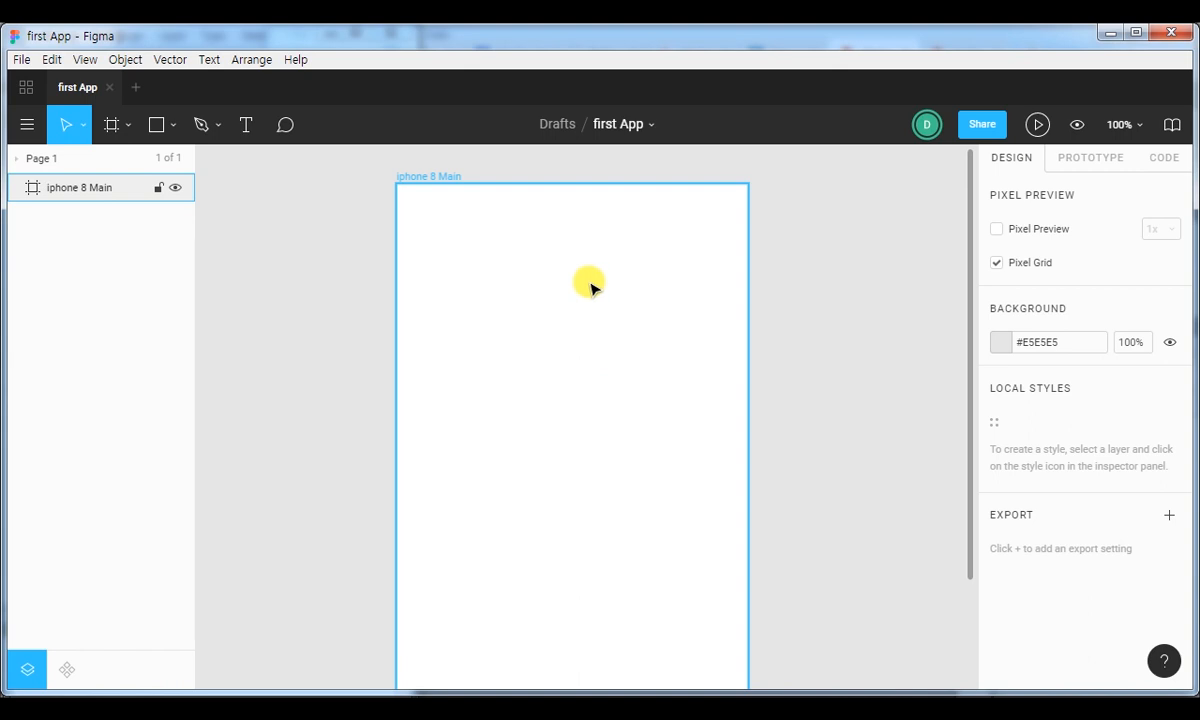
Switch to Notepad and replace the note with the lines "150px 60px", "r 30" and "button".
left_click(380, 709)
left_click(182, 249)
left_click_drag(228, 128, 137, 72)
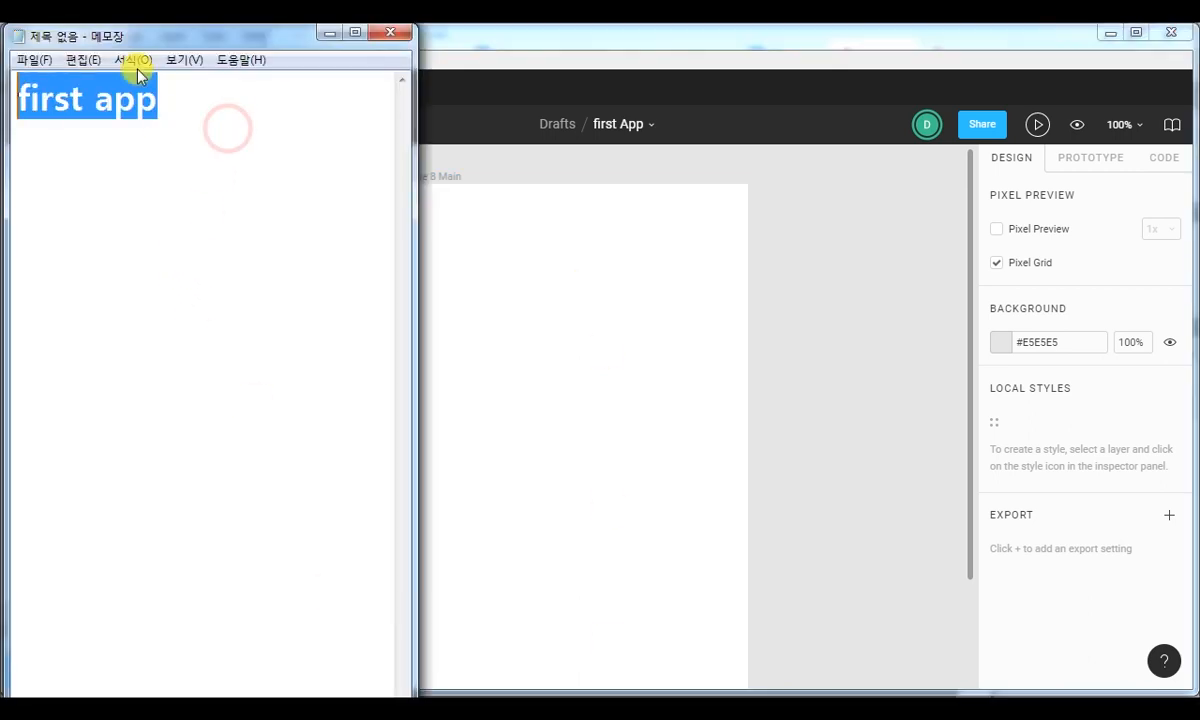
type("150px")
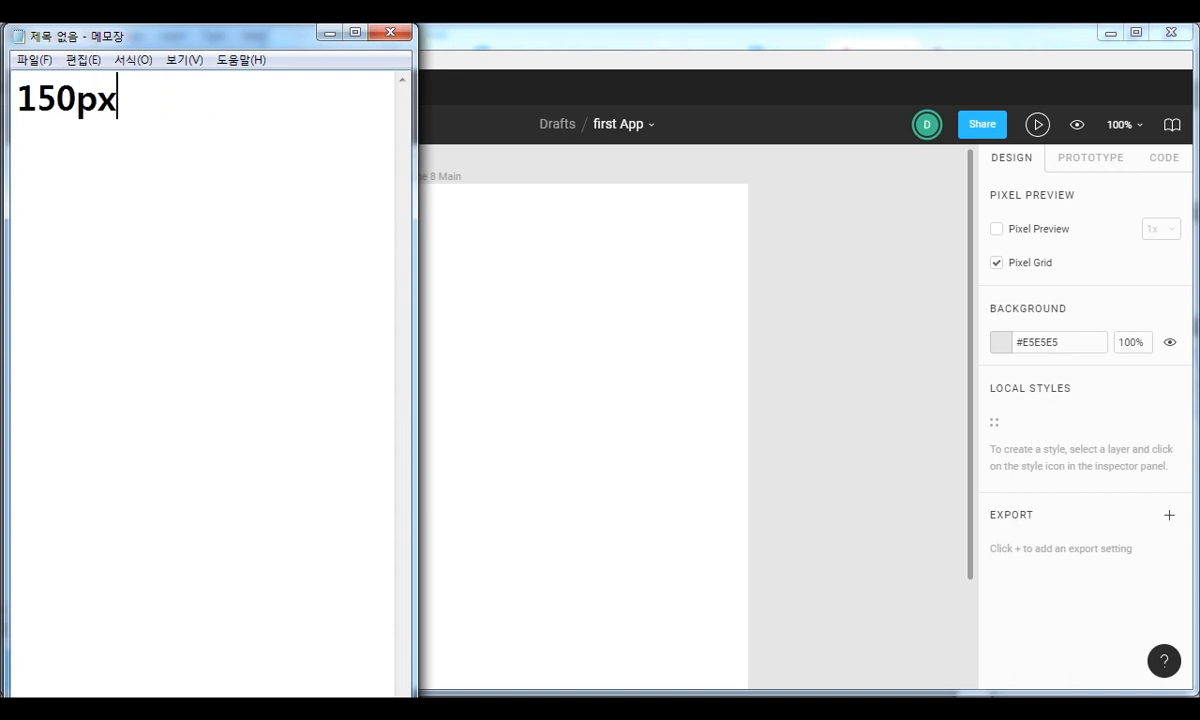
type(" 60px ")
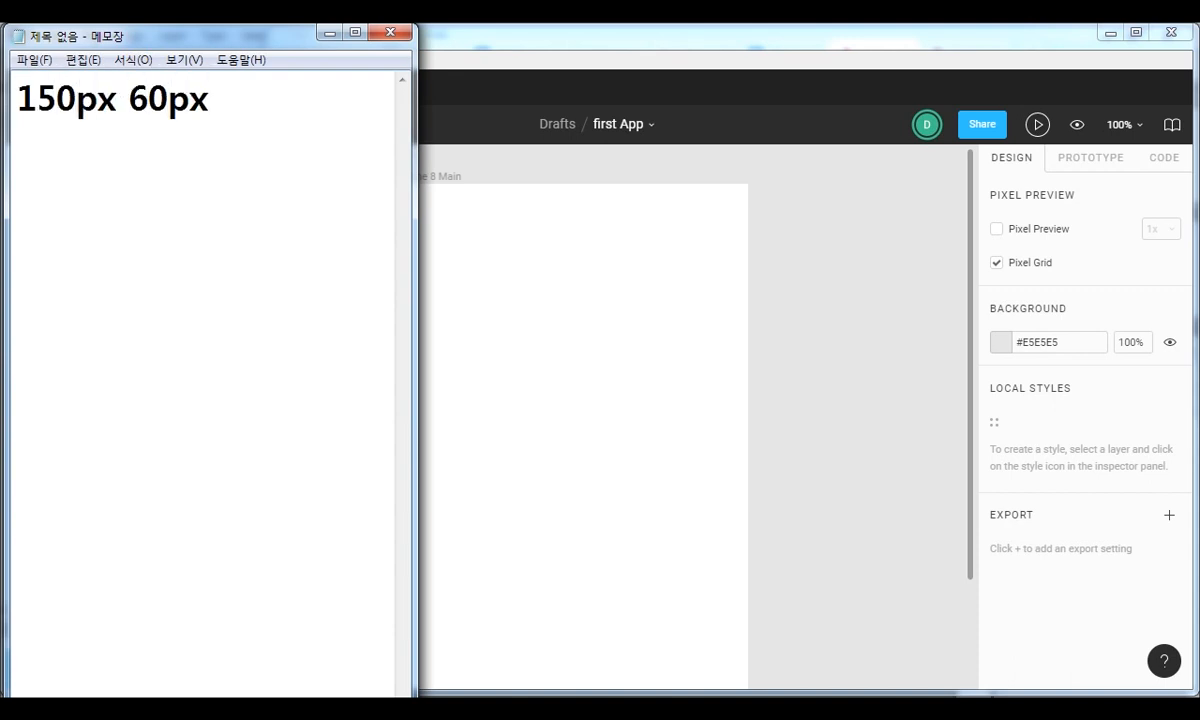
type("r 30 ")
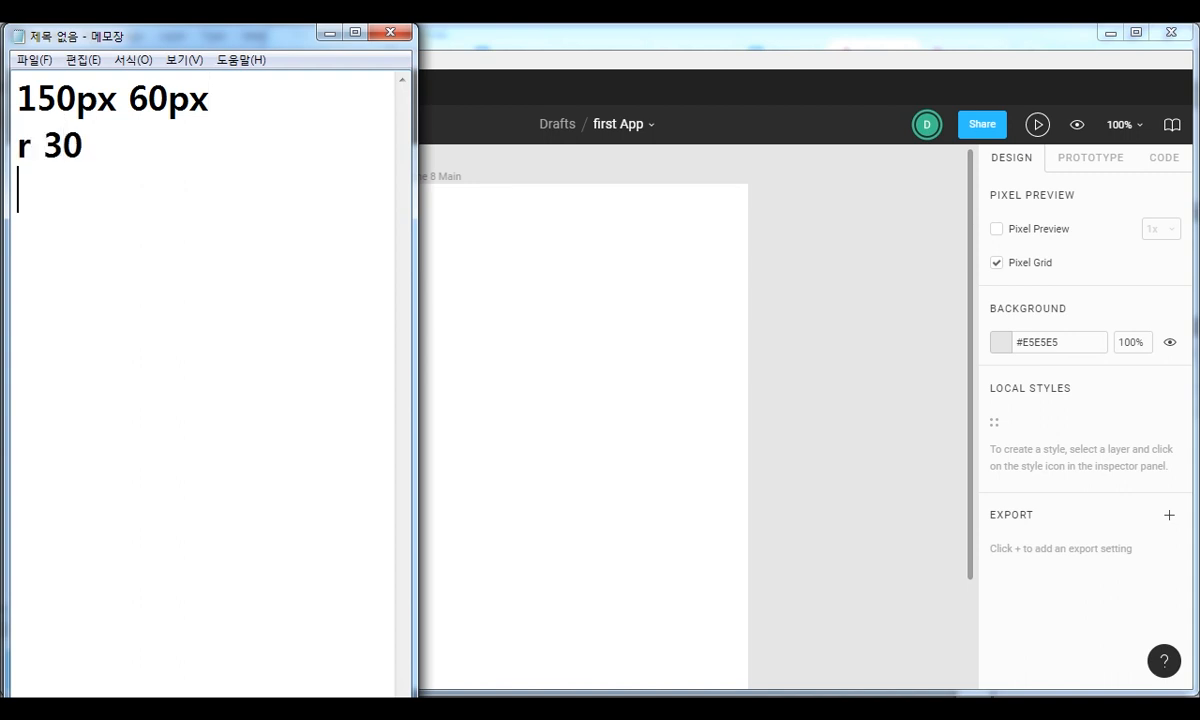
type("button")
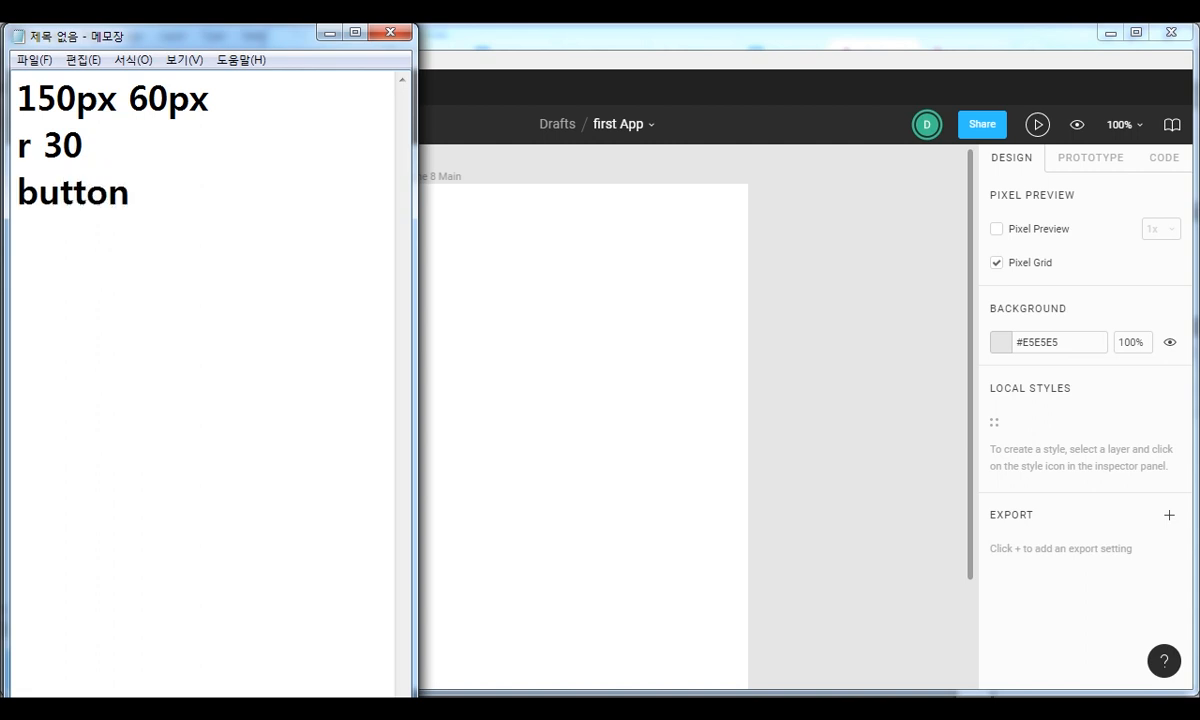
Insert a blank line above "button" in the note and add the line "roboto 18px #fff" below it.
key("Up")
key("Return")
key("End")
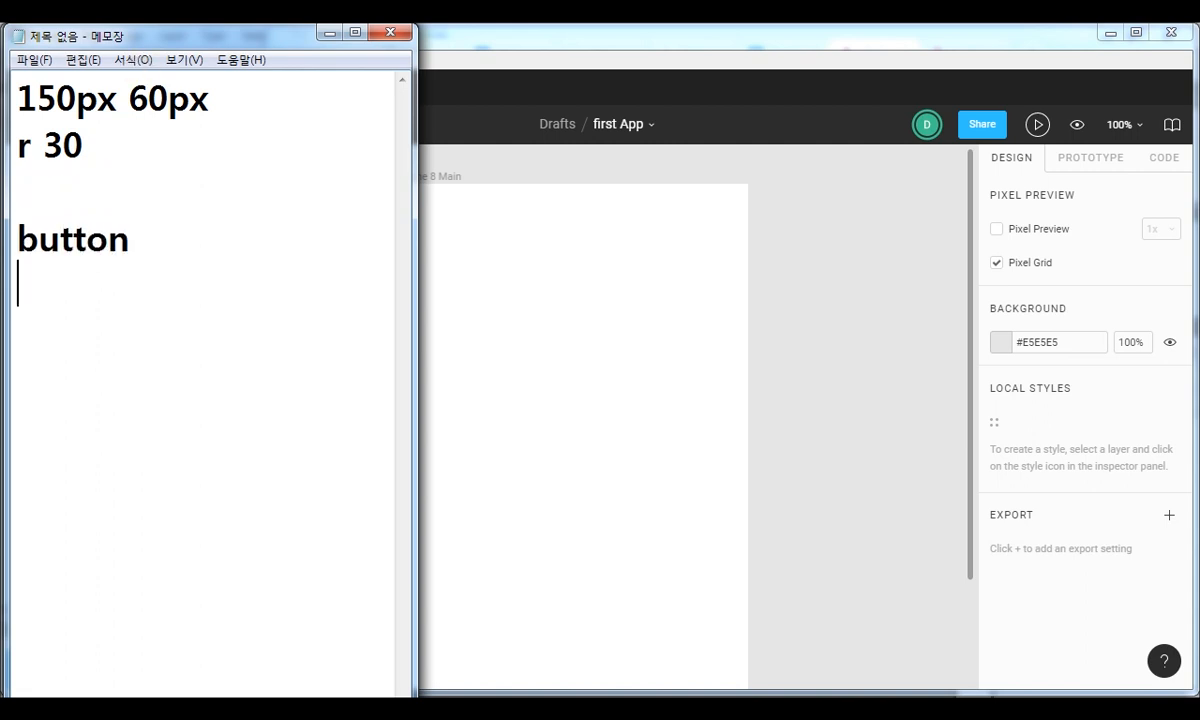
type("rogoto")
key("BackSpace")
key("BackSpace")
key("BackSpace")
key("BackSpace")
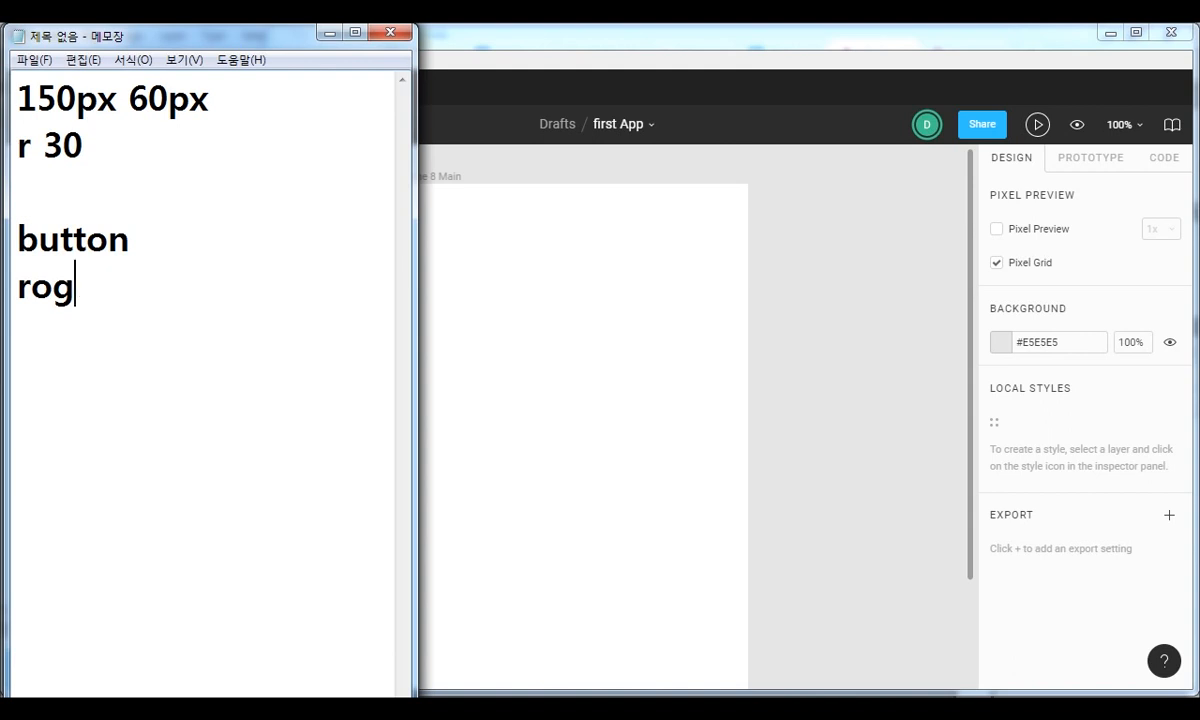
type("bot")
key("BackSpace")
key("BackSpace")
key("BackSpace")
key("BackSpace")
type("boto ")
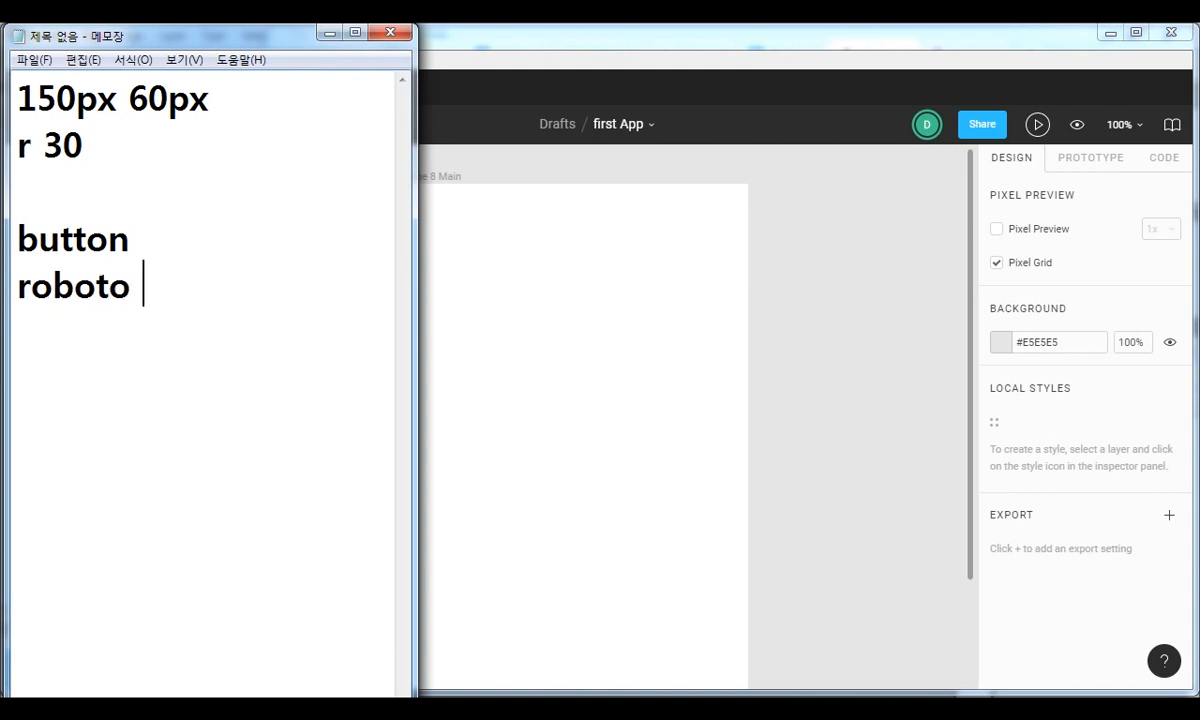
type("18px #fff")
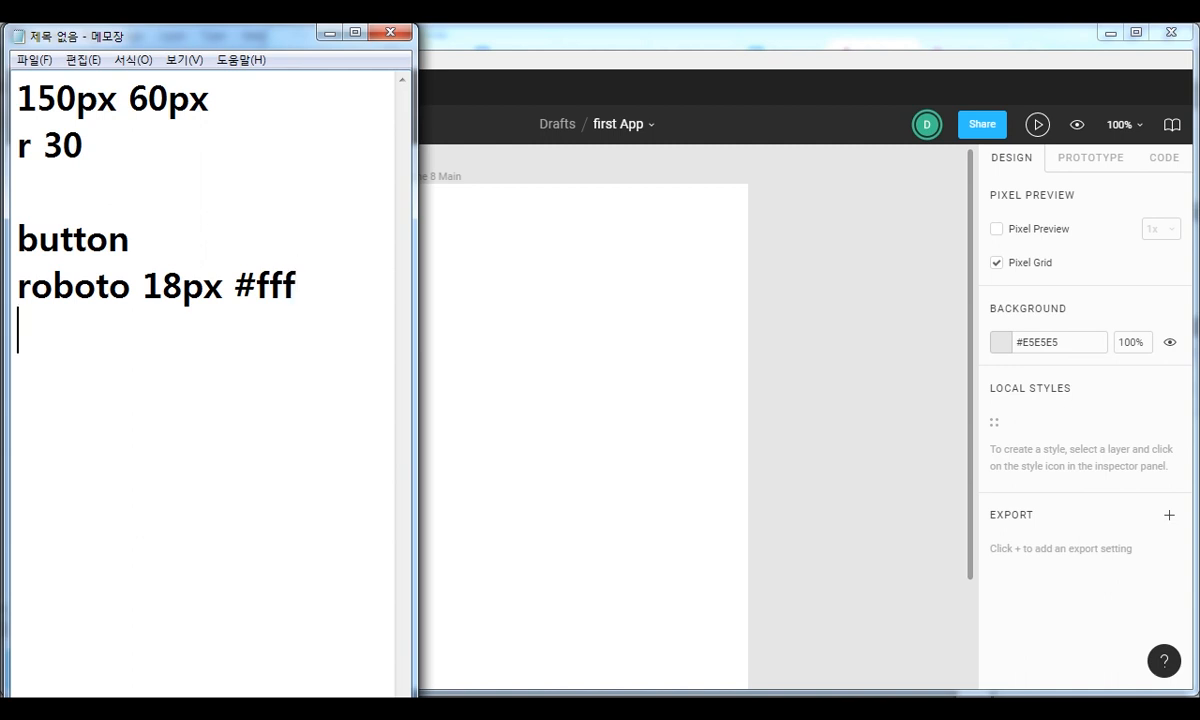
Add the line "bg #a55bef" under "r 30" in the note, followed by a blank line.
key("Up")
key("Up")
type("b")
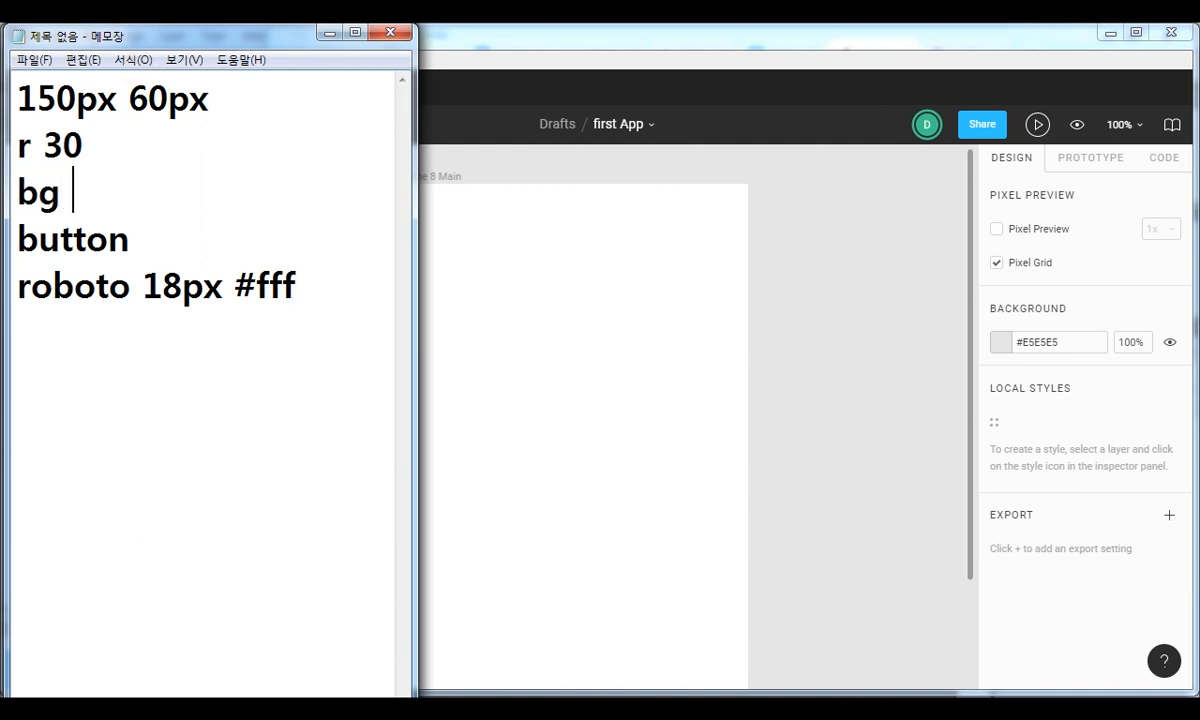
type("g #a55")
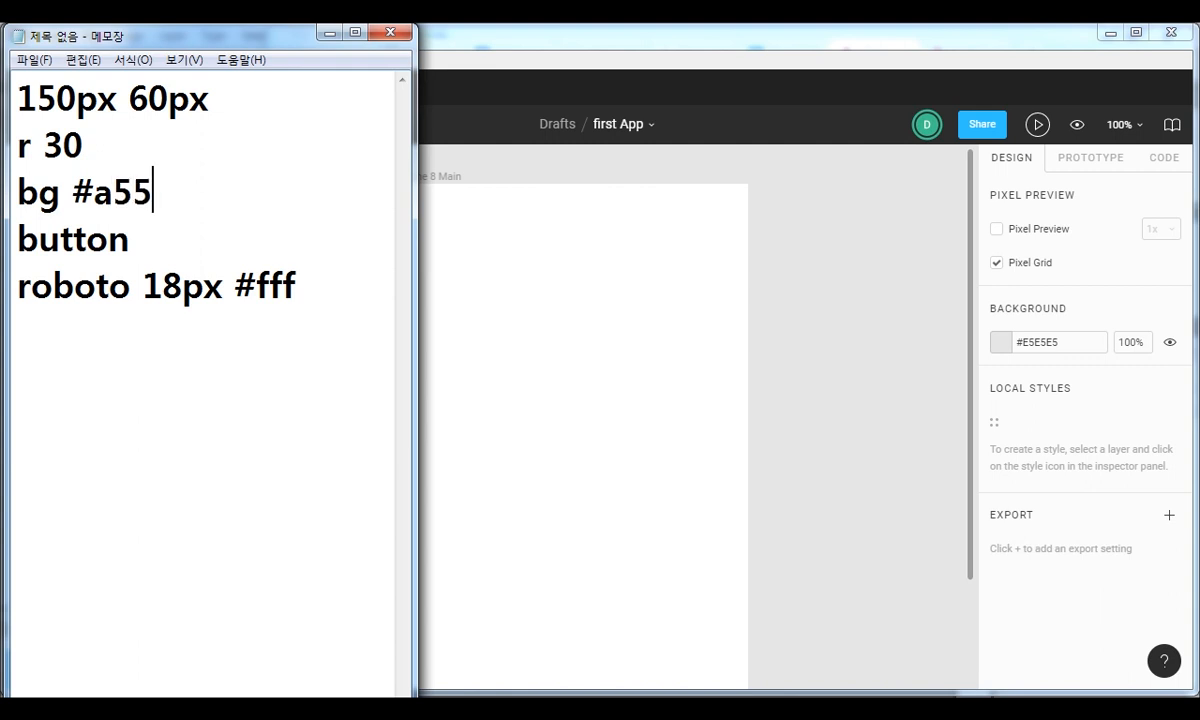
type("bef")
key("Return")
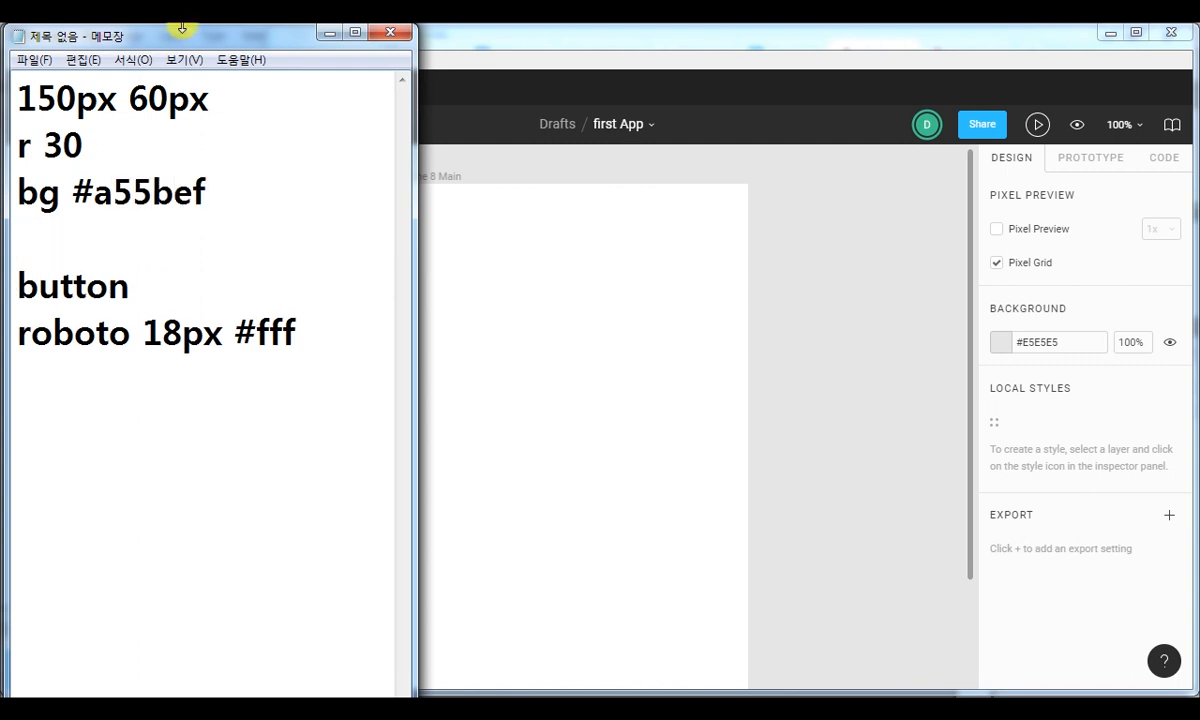
Switch back to Figma and narrow its window so that the Notepad text stays visible beside it.
left_click(634, 43)
left_click_drag(3, 34, 324, 31)
double_click(324, 28)
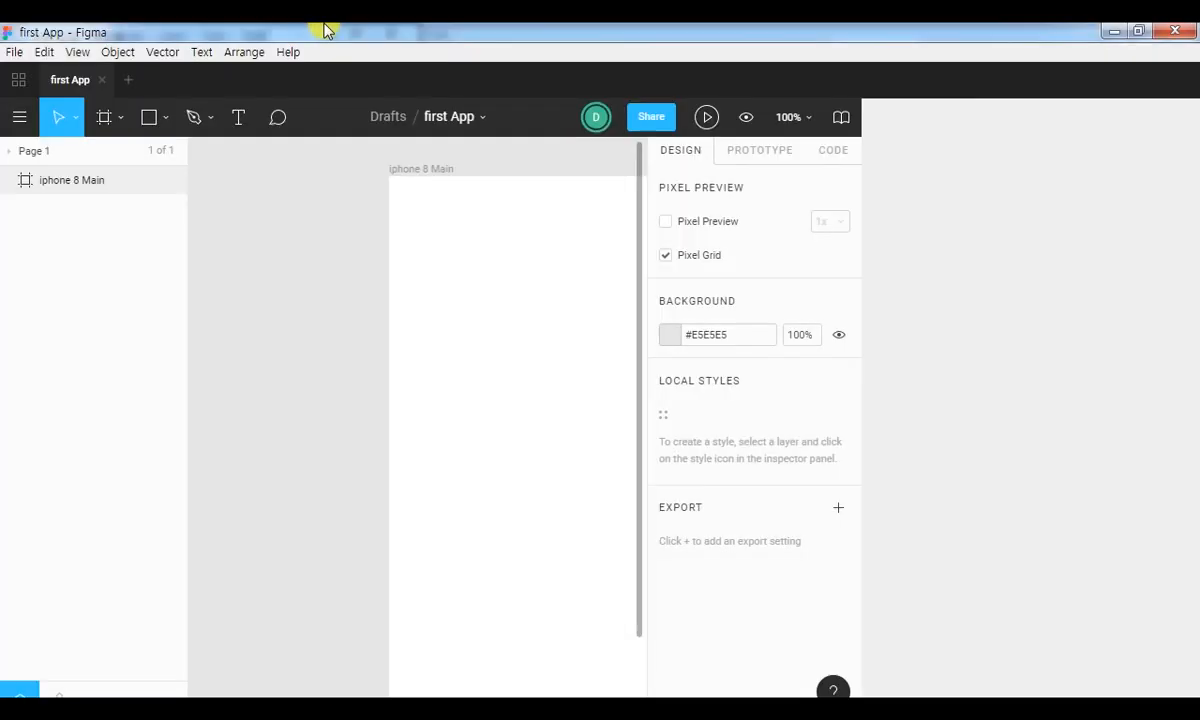
left_click(1137, 32)
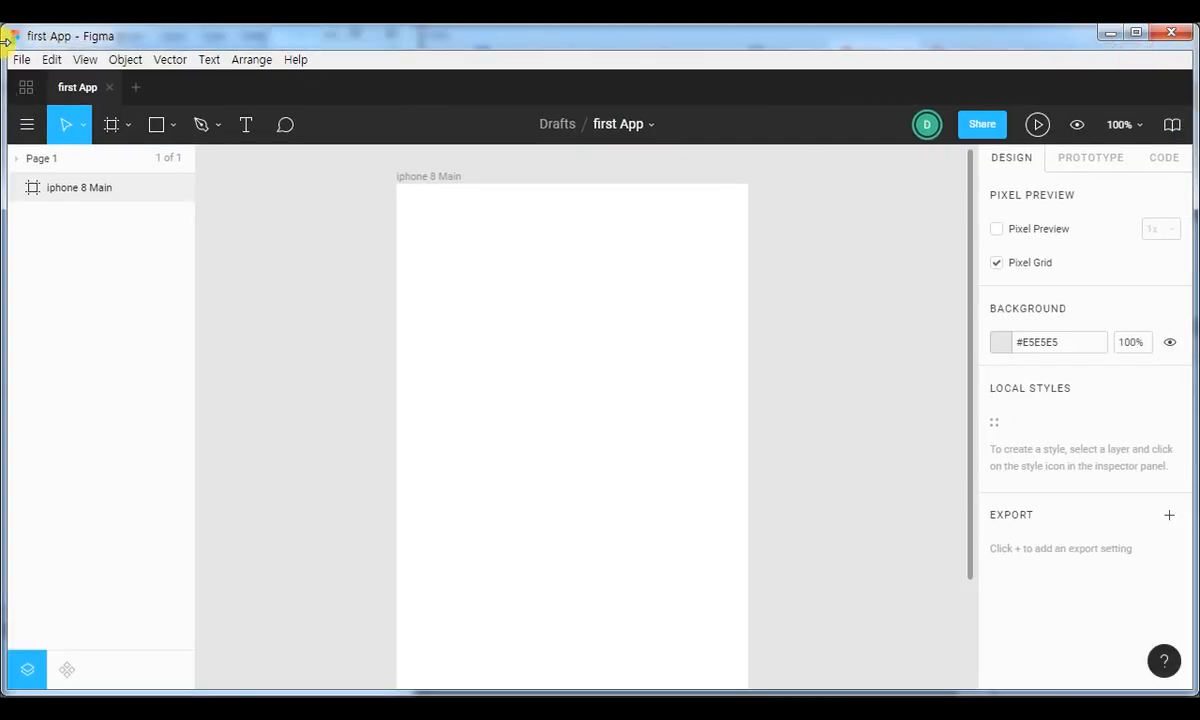
left_click_drag(4, 38, 305, 40)
Place a rectangle in the iphone 8 Main frame and set its size to 150 × 60.
left_click(462, 128)
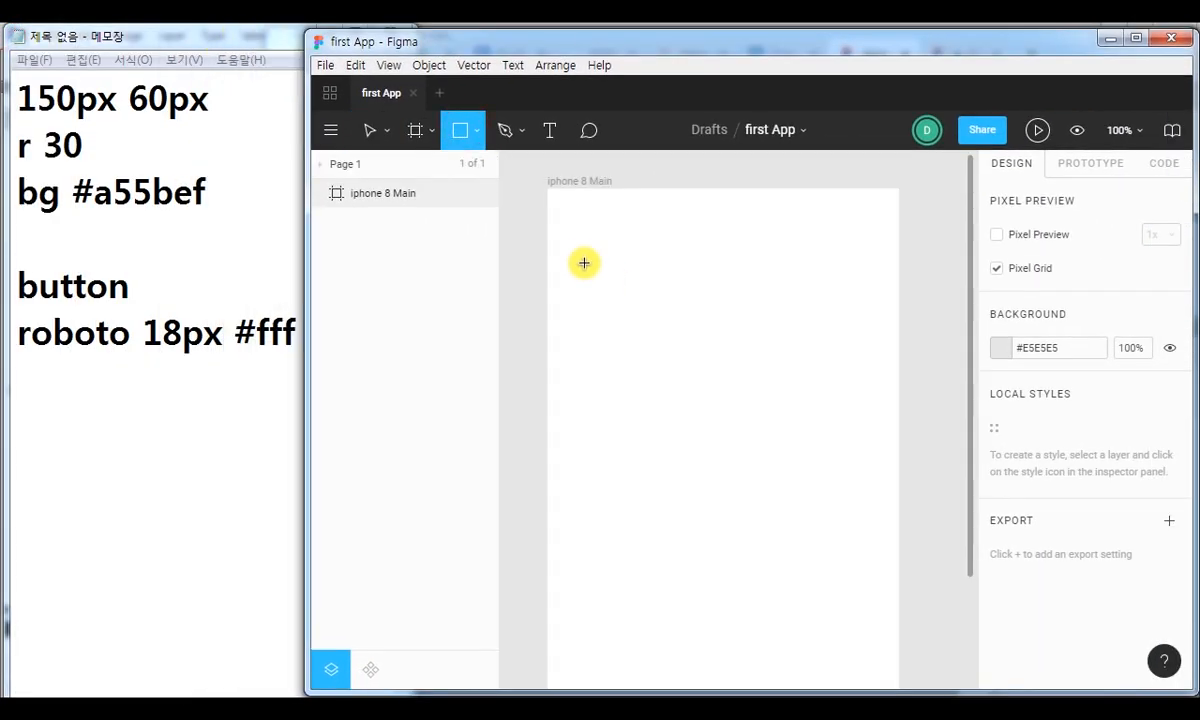
left_click(583, 261)
left_click(1035, 280)
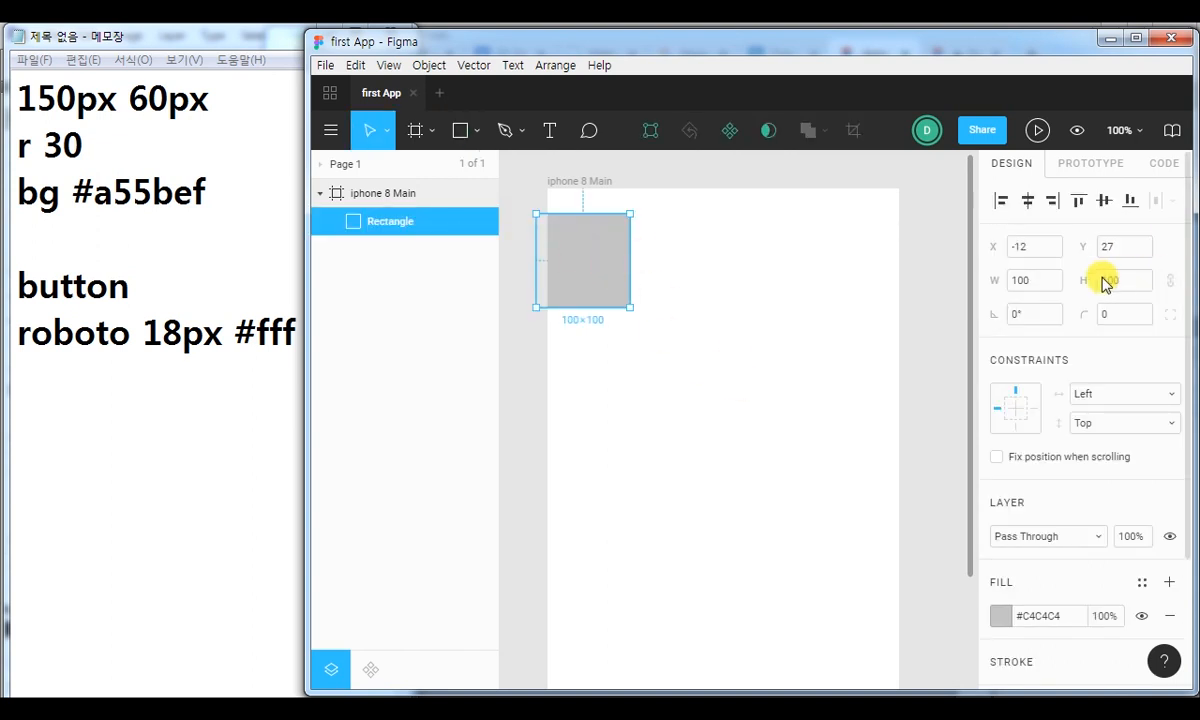
left_click_drag(1040, 281, 987, 281)
type("150")
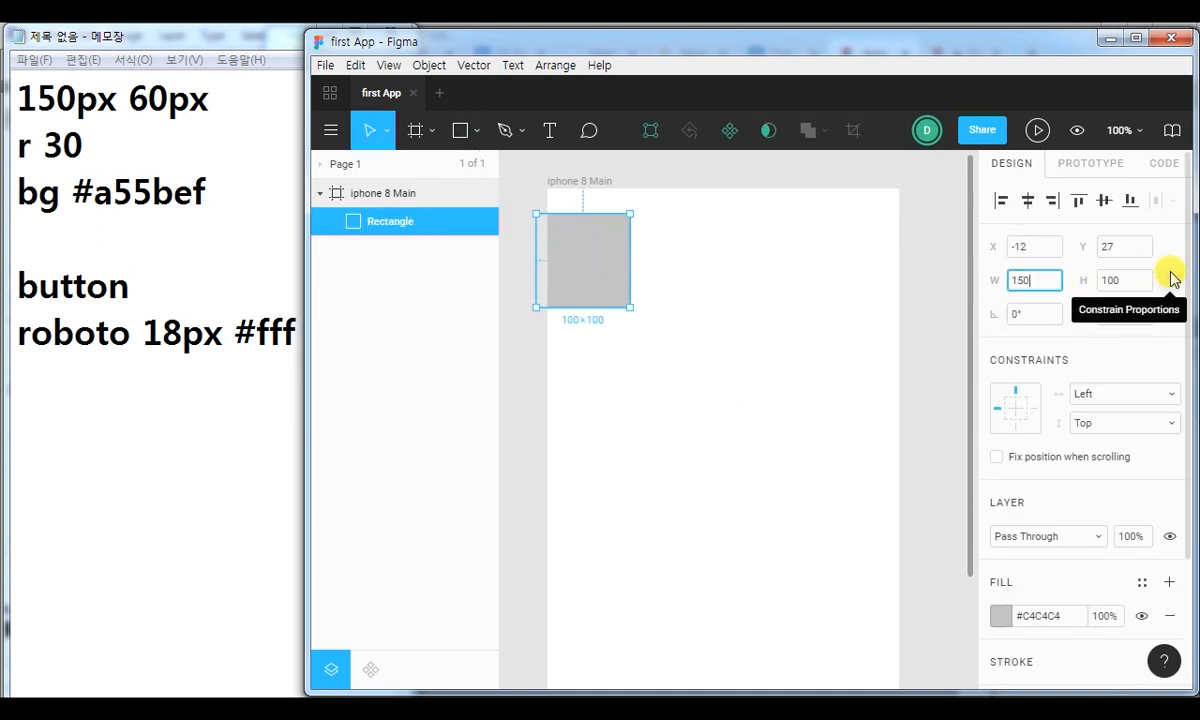
key("Tab")
type("60")
key("Return")
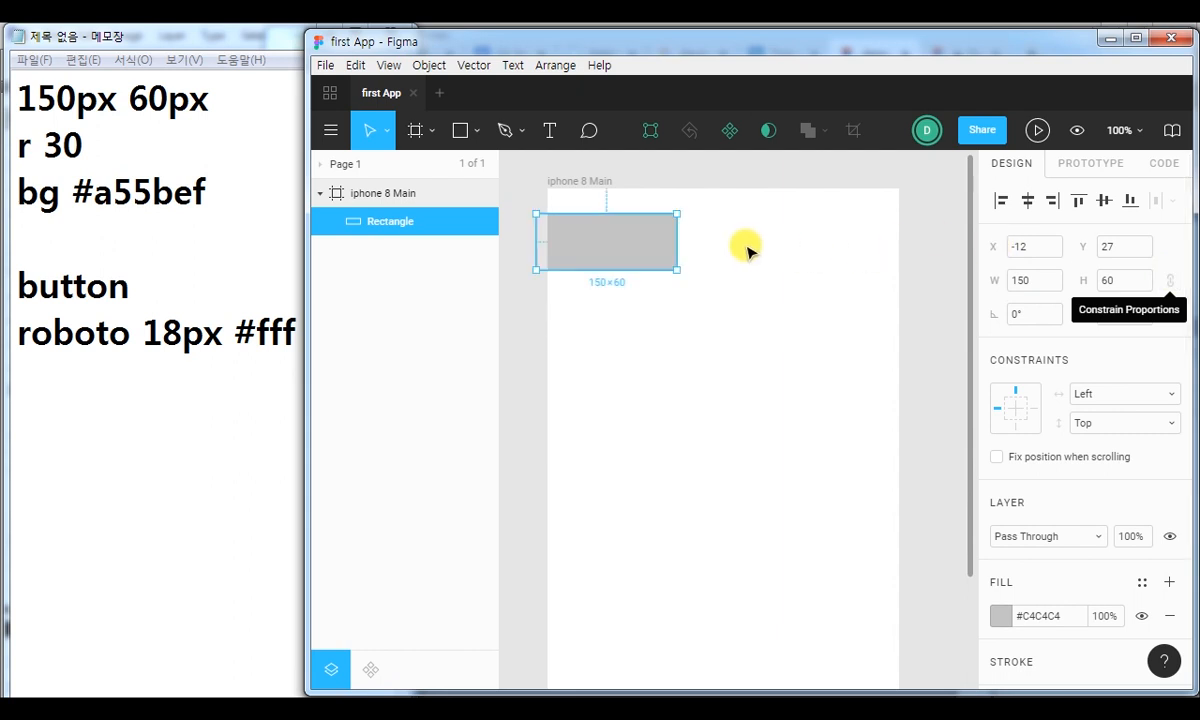
Move the rectangle to about X 113, Y 62 inside the frame and set its corner radius to 30.
left_click_drag(640, 248, 758, 281)
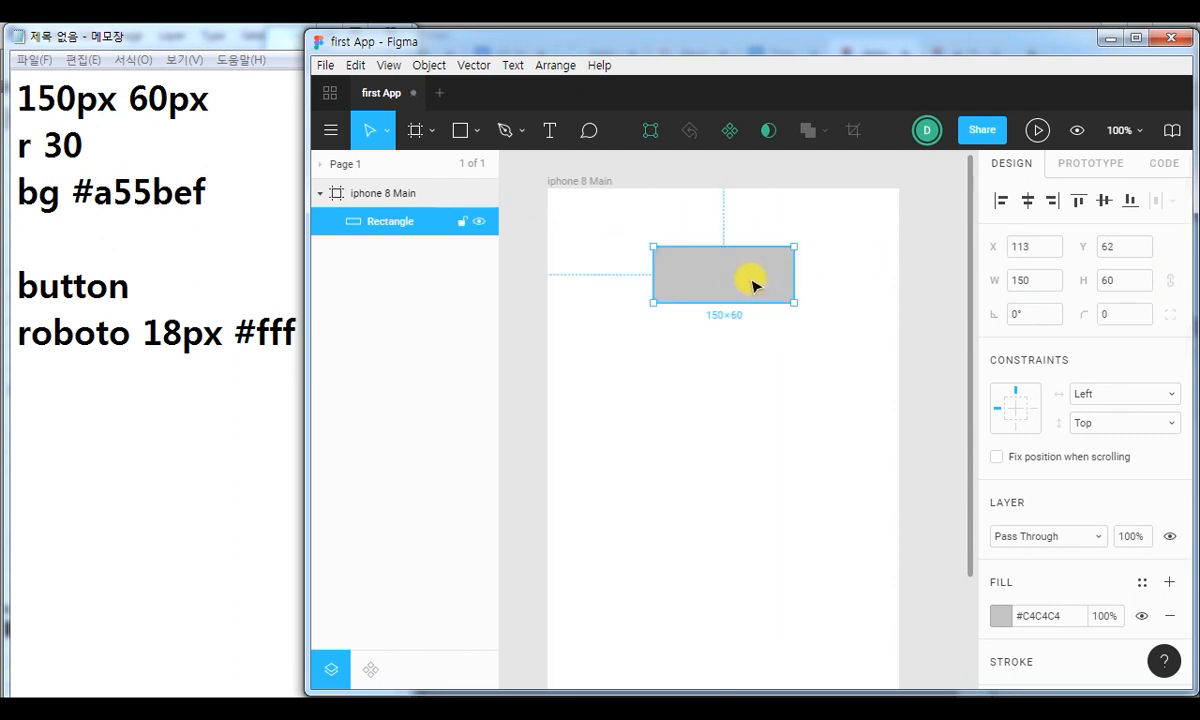
left_click(1118, 314)
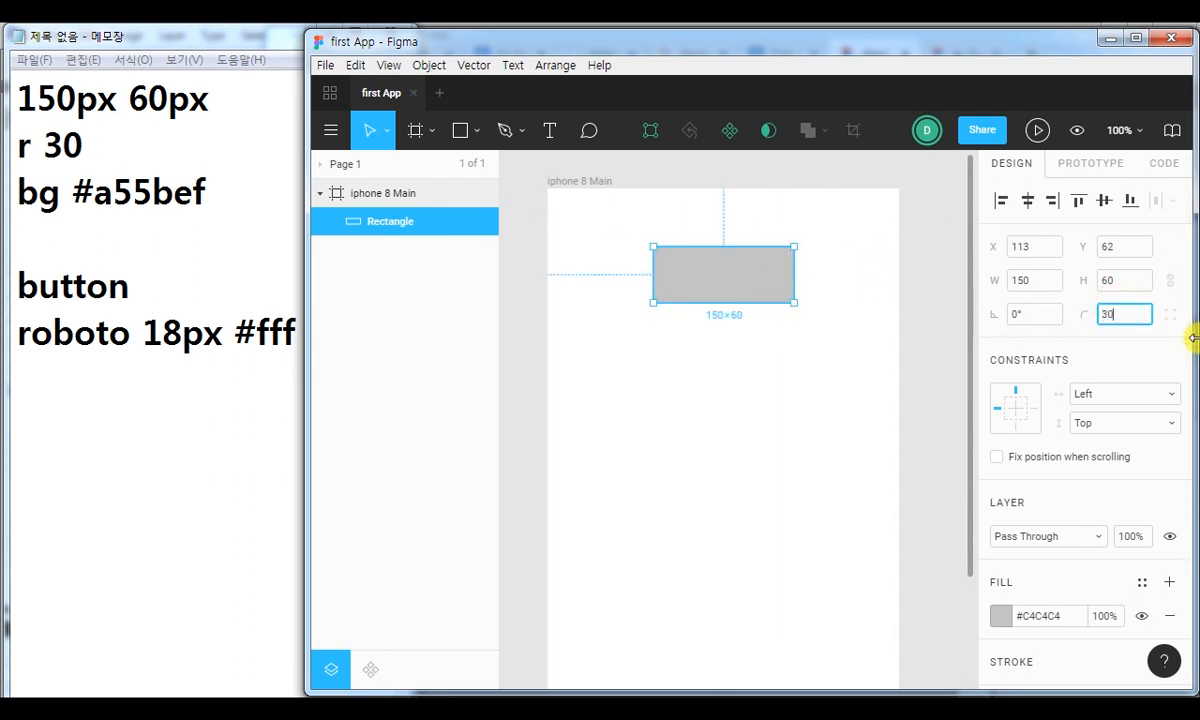
key("Return")
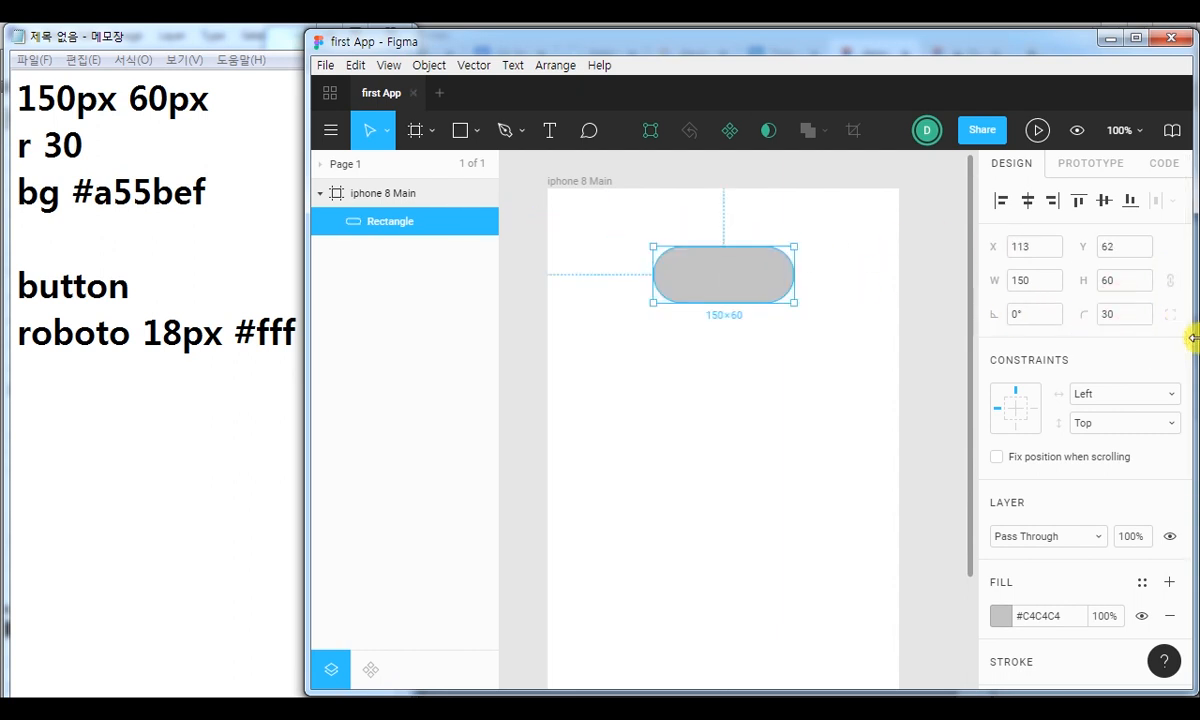
Set the rounded rectangle's solid fill to #A55BEF.
left_click(1002, 618)
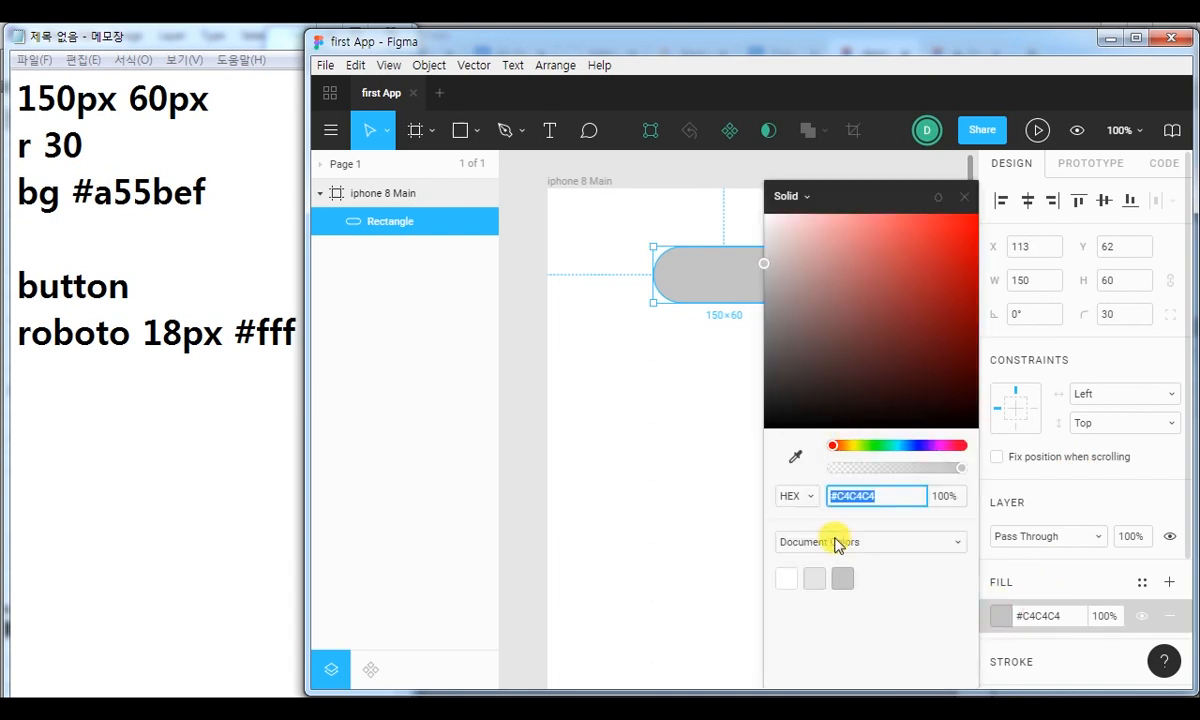
left_click_drag(838, 497, 905, 508)
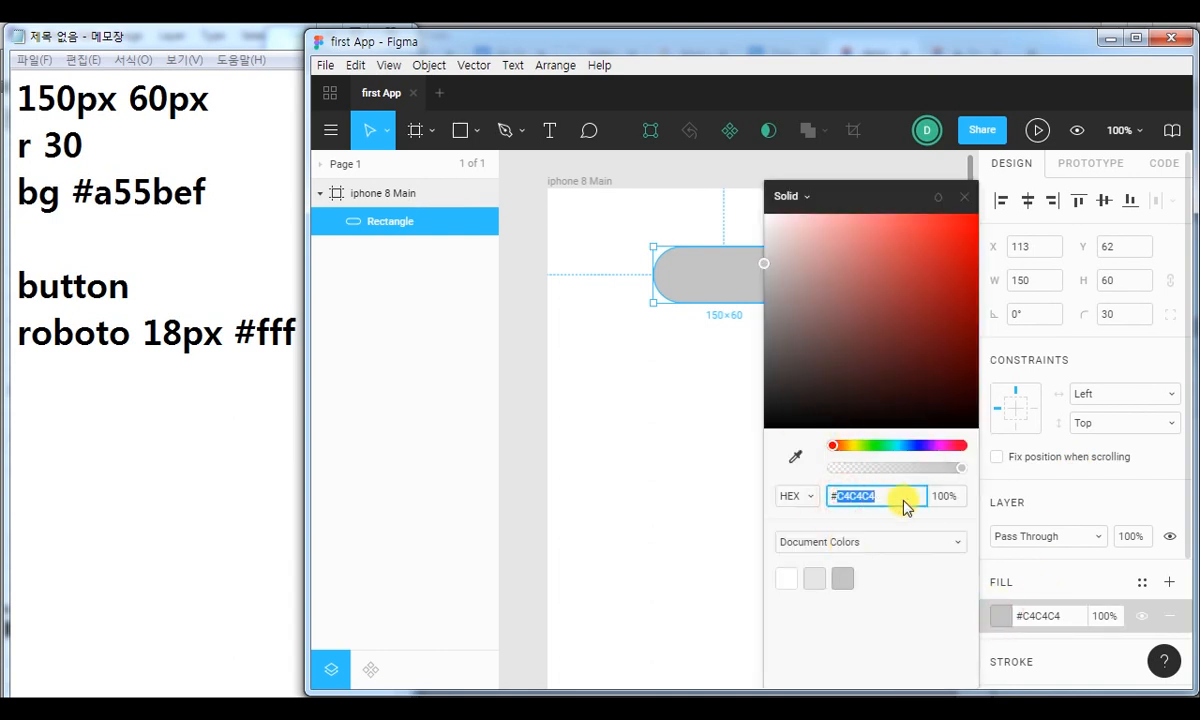
type("a55bef")
key("Return")
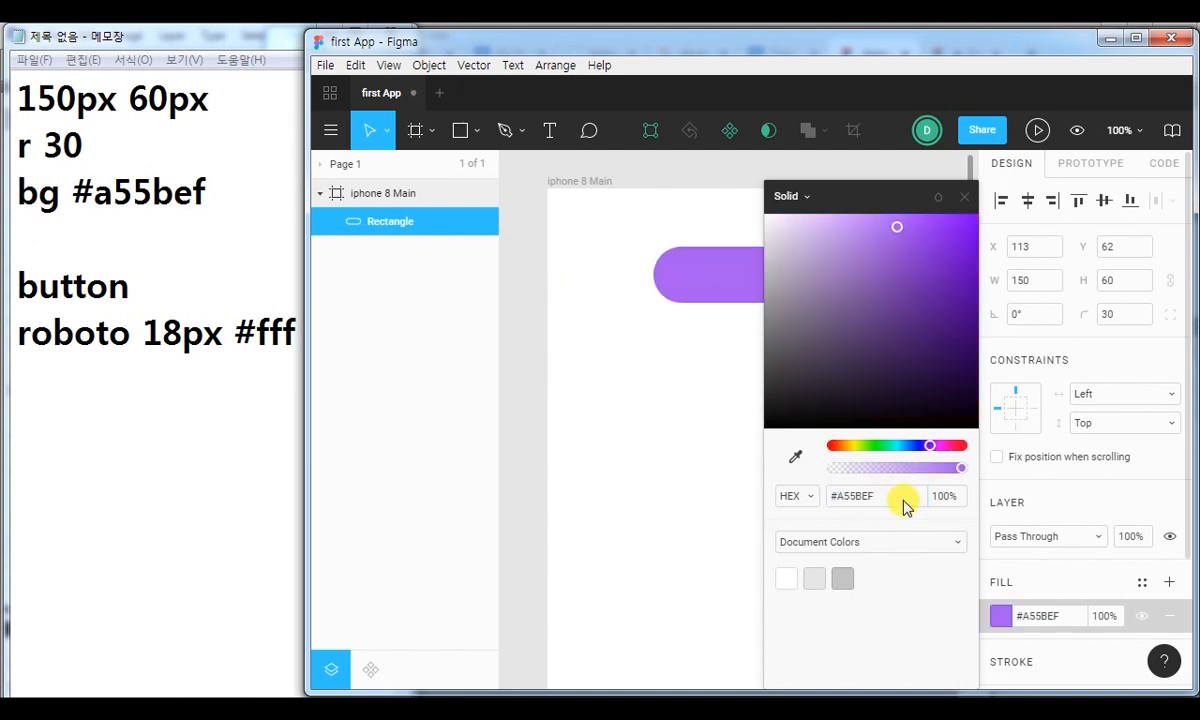
left_click(964, 196)
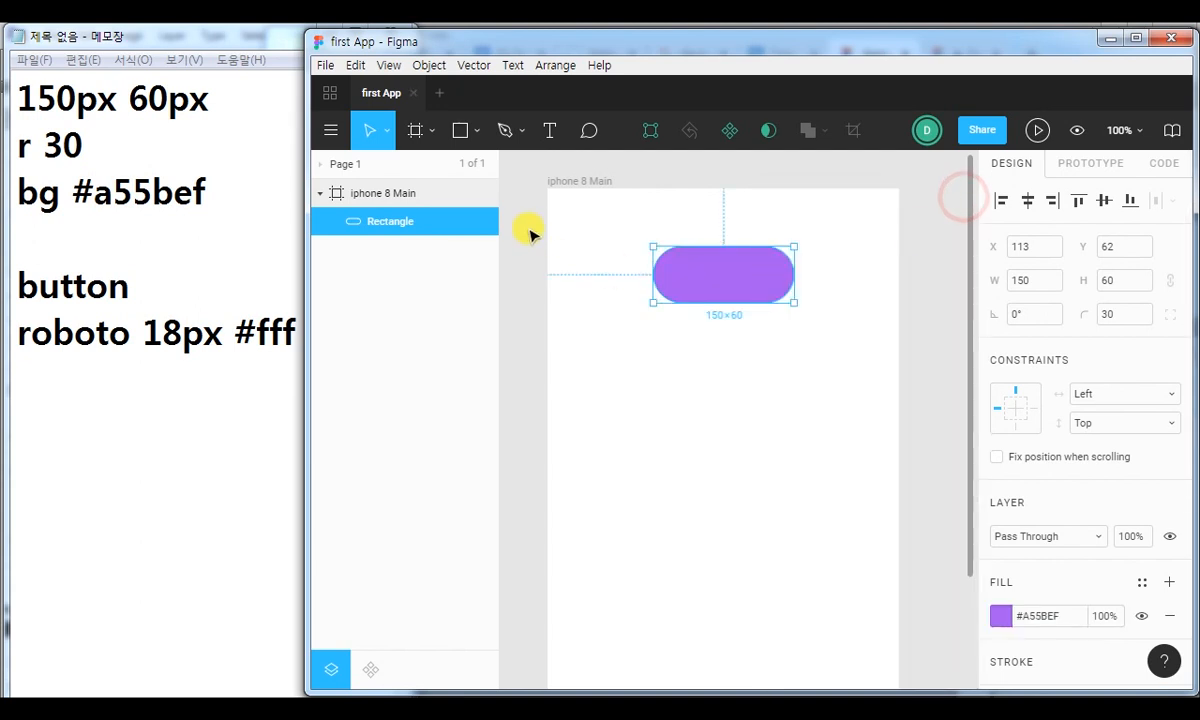
Add the text "button" on the purple rectangle and set its Roboto font size to 18.
left_click(553, 134)
left_click(673, 279)
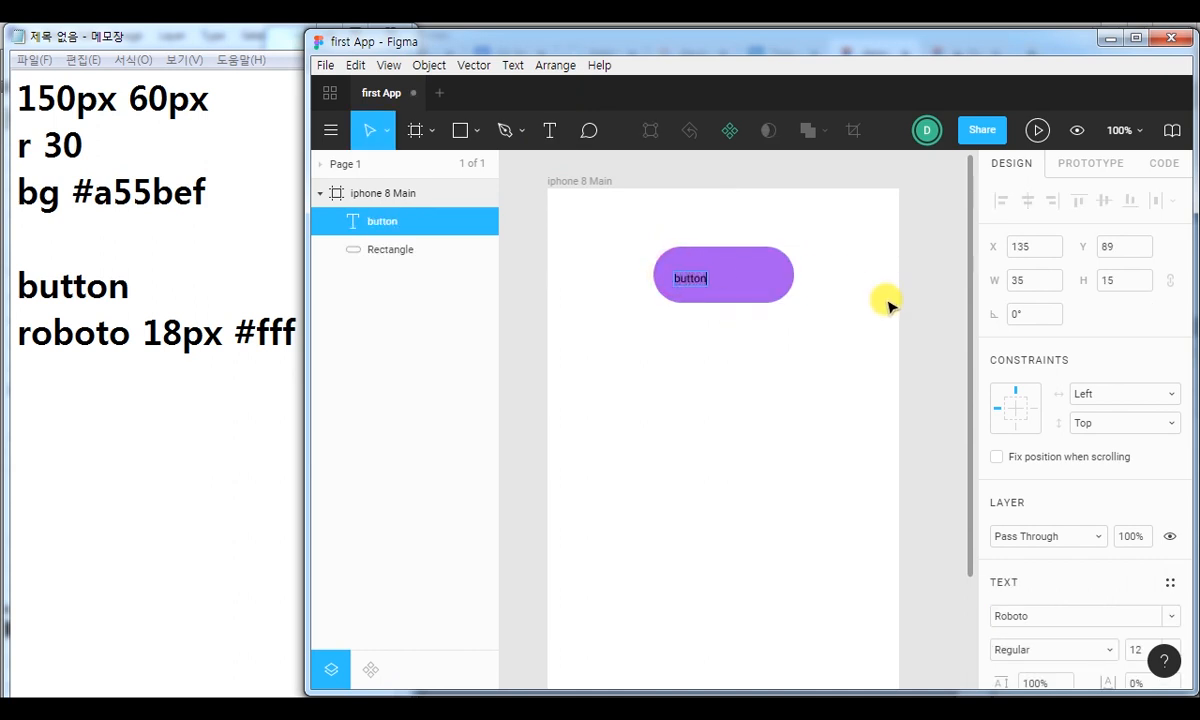
double_click(696, 280)
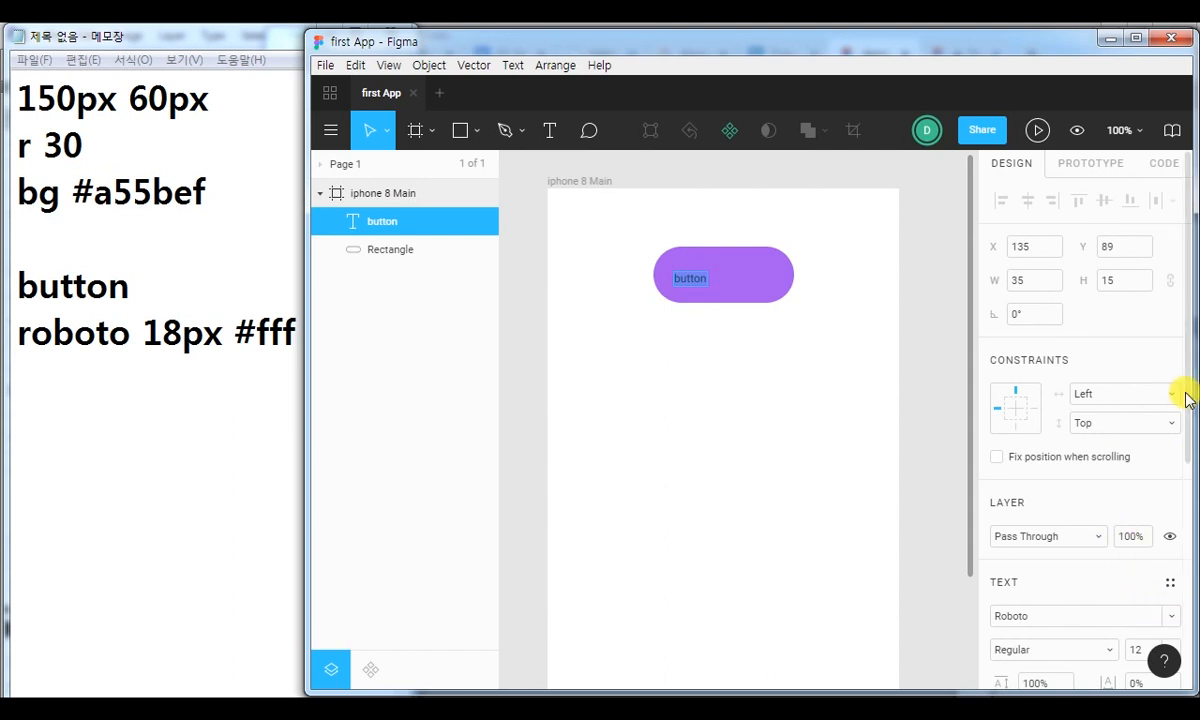
mouse_move(1187, 397)
left_mouse_down()
mouse_move(1179, 514)
mouse_move(1160, 549)
left_mouse_up()
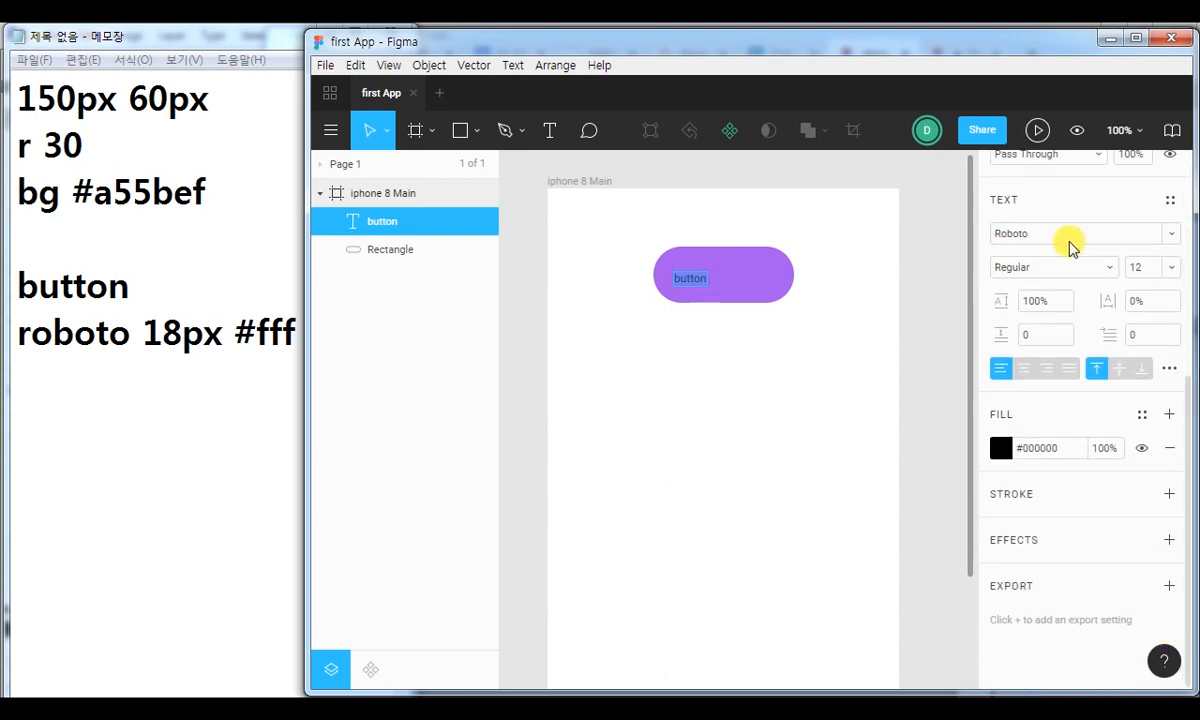
left_click(1140, 268)
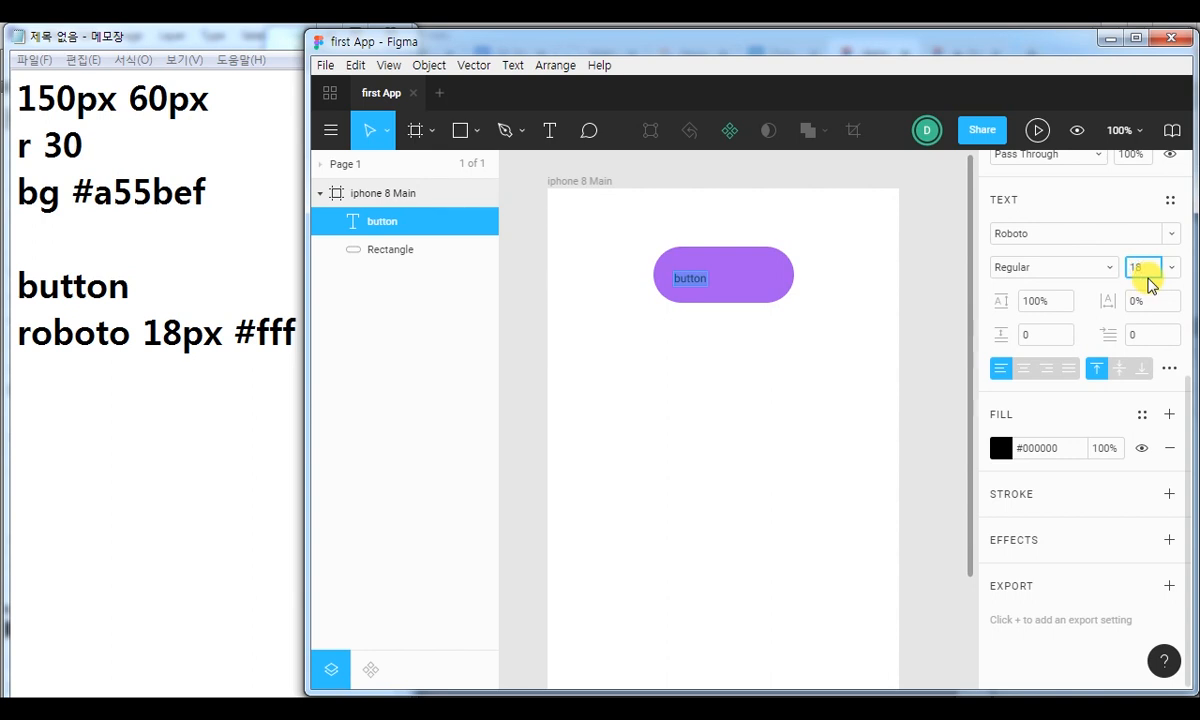
type("18")
Set the button label's solid fill to white, #FFFFFF, and finish editing the text.
left_click(1001, 448)
left_click_drag(793, 222, 724, 192)
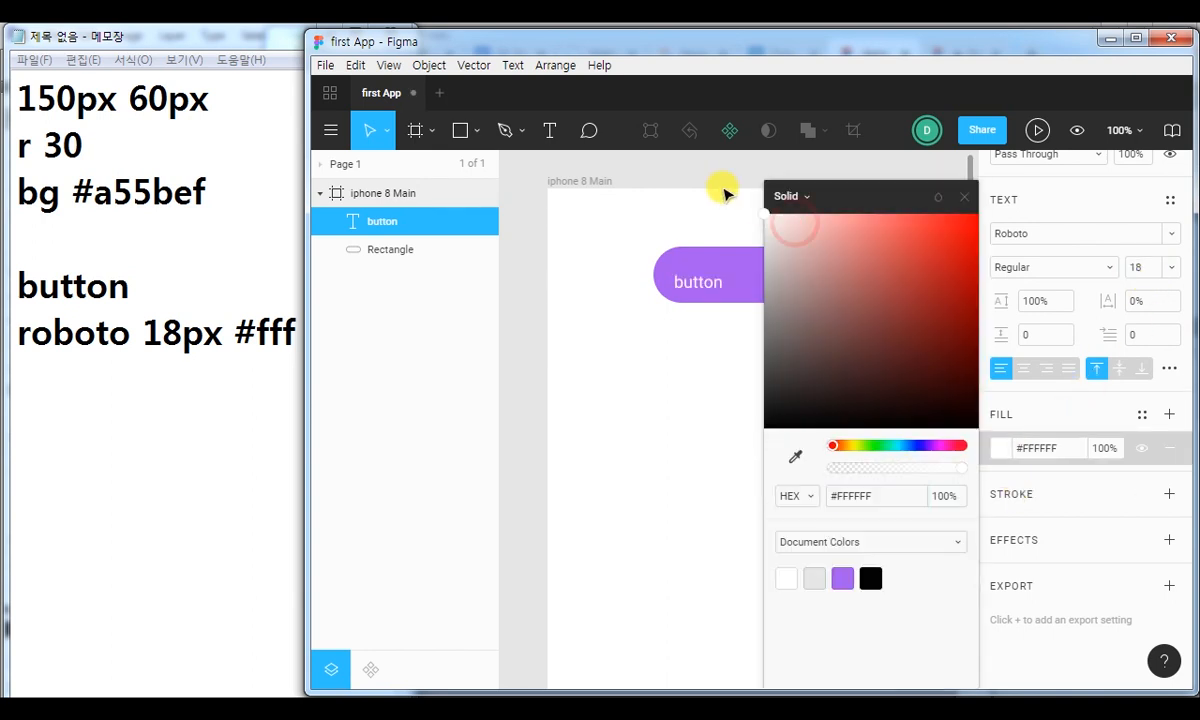
left_click(964, 197)
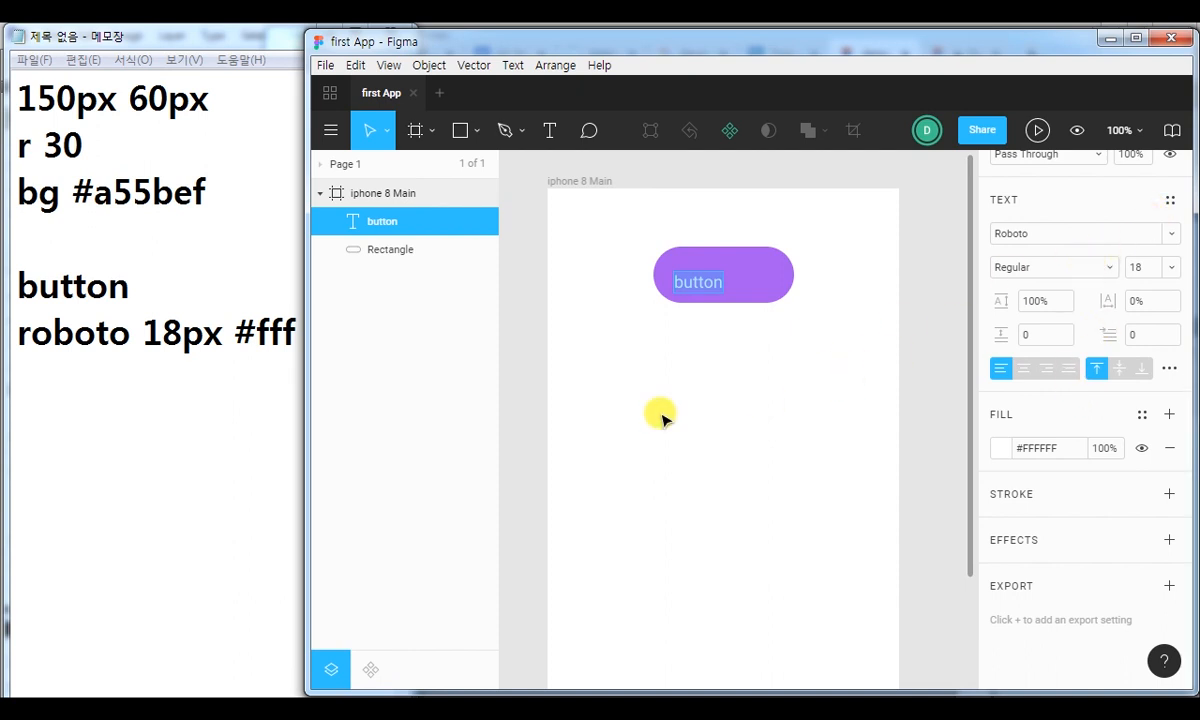
key("Escape")
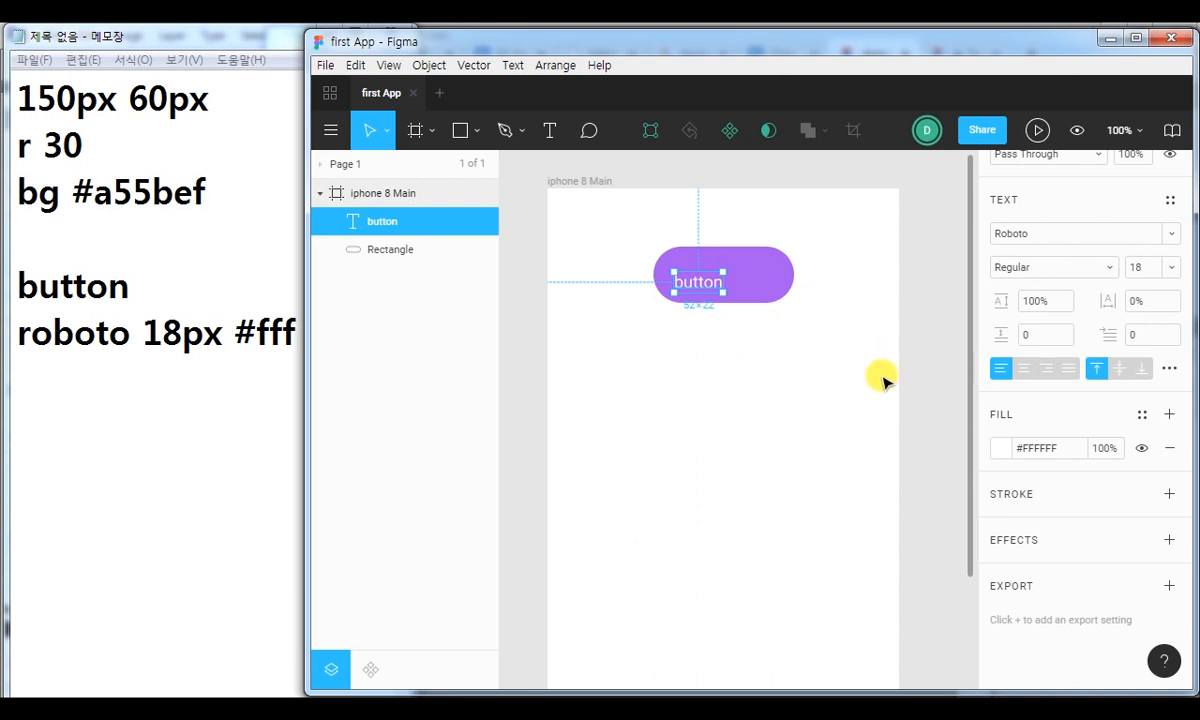
Select the label together with the rounded rectangle and align both on their horizontal and vertical centers.
left_click(691, 345)
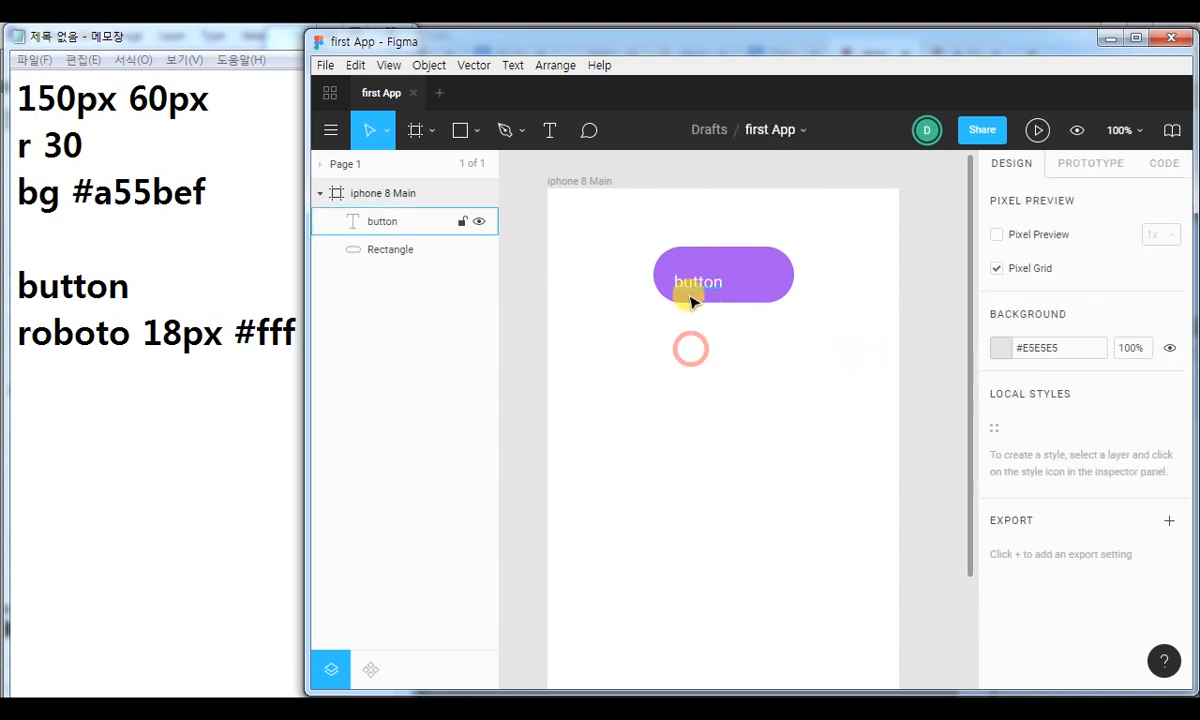
left_click(693, 285)
left_click(785, 272, "shift")
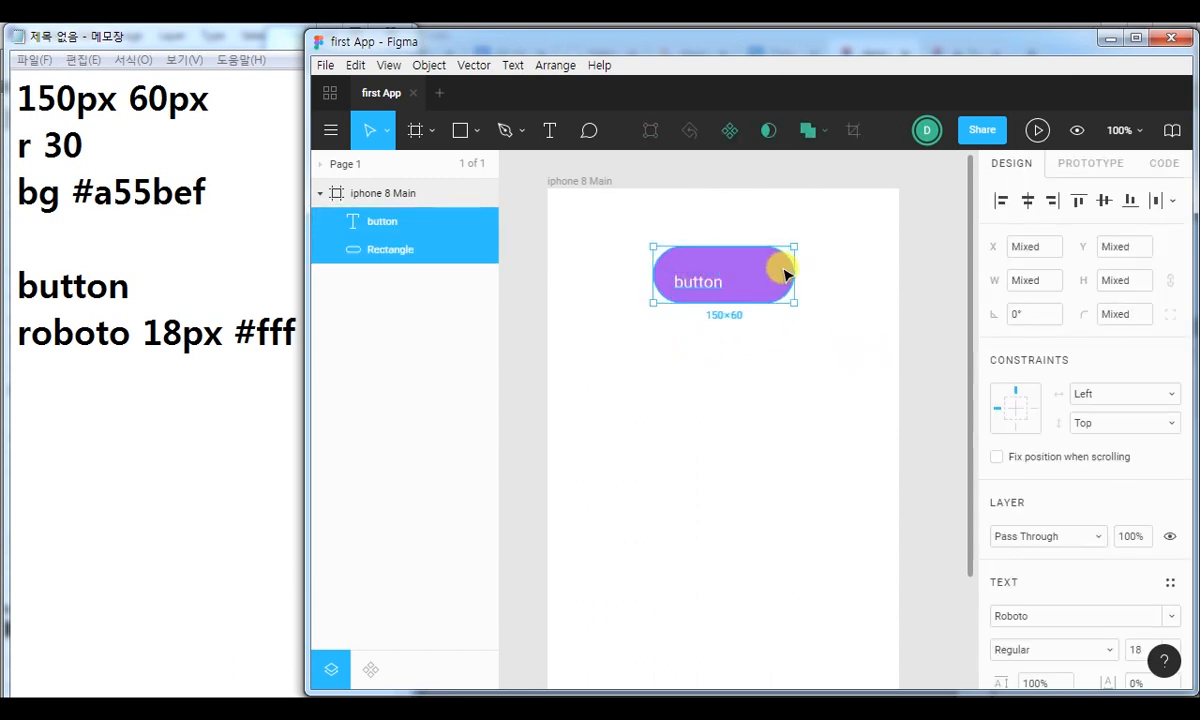
left_click(705, 205)
left_click_drag(866, 205, 600, 382)
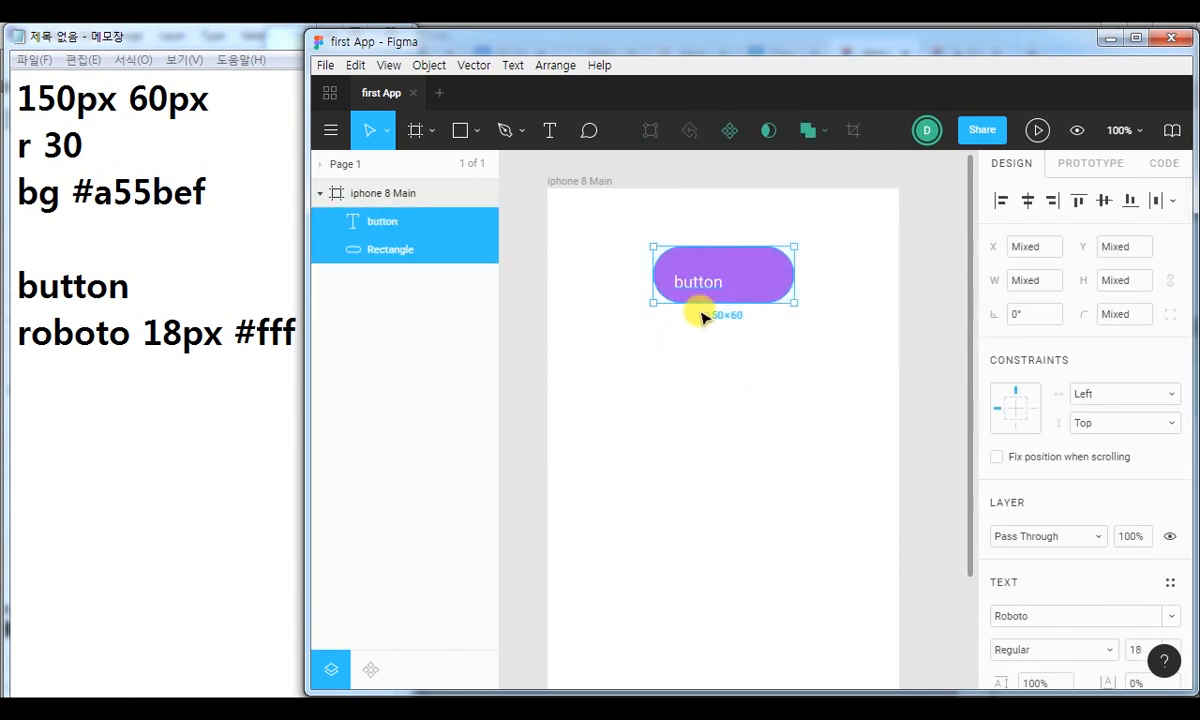
left_click(1025, 203)
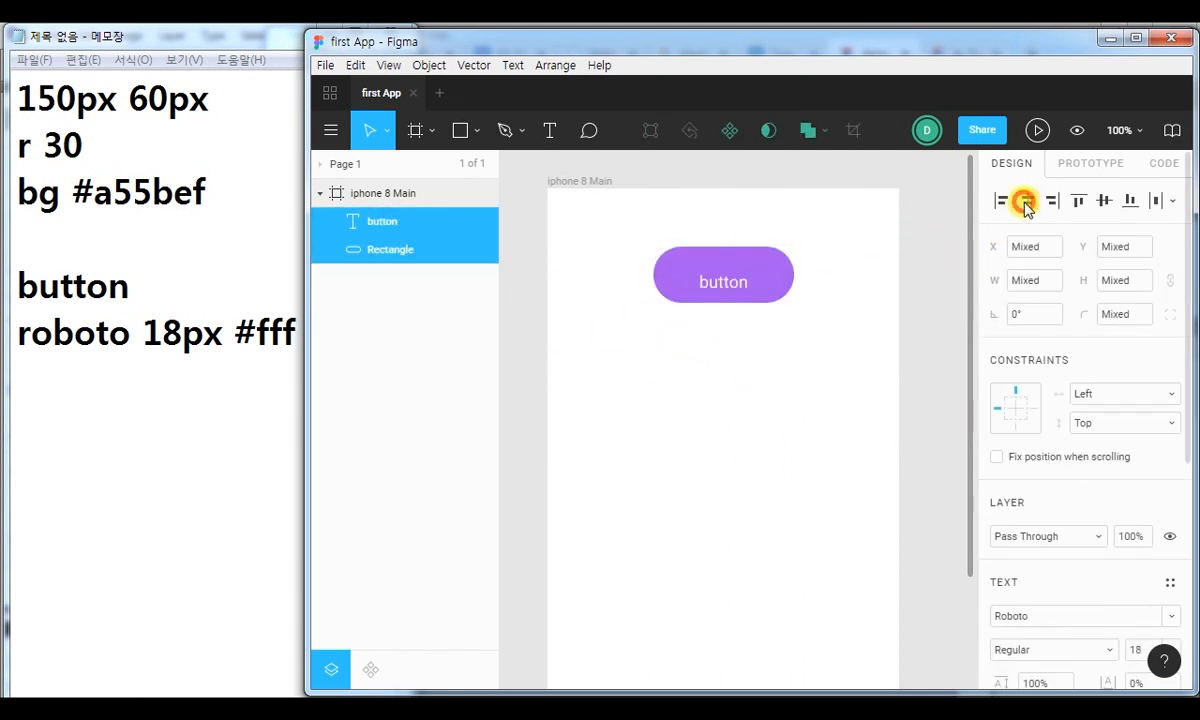
left_click(1104, 200)
key("ctrl+2")
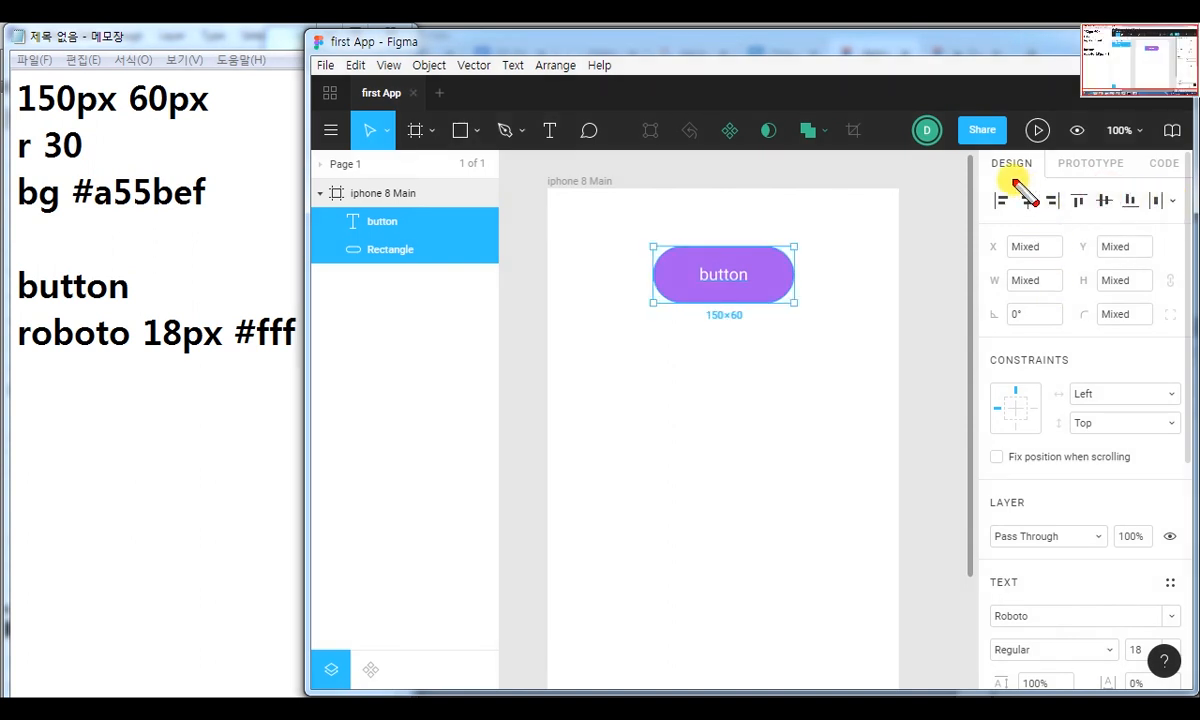
left_click_drag(1020, 181, 1110, 222)
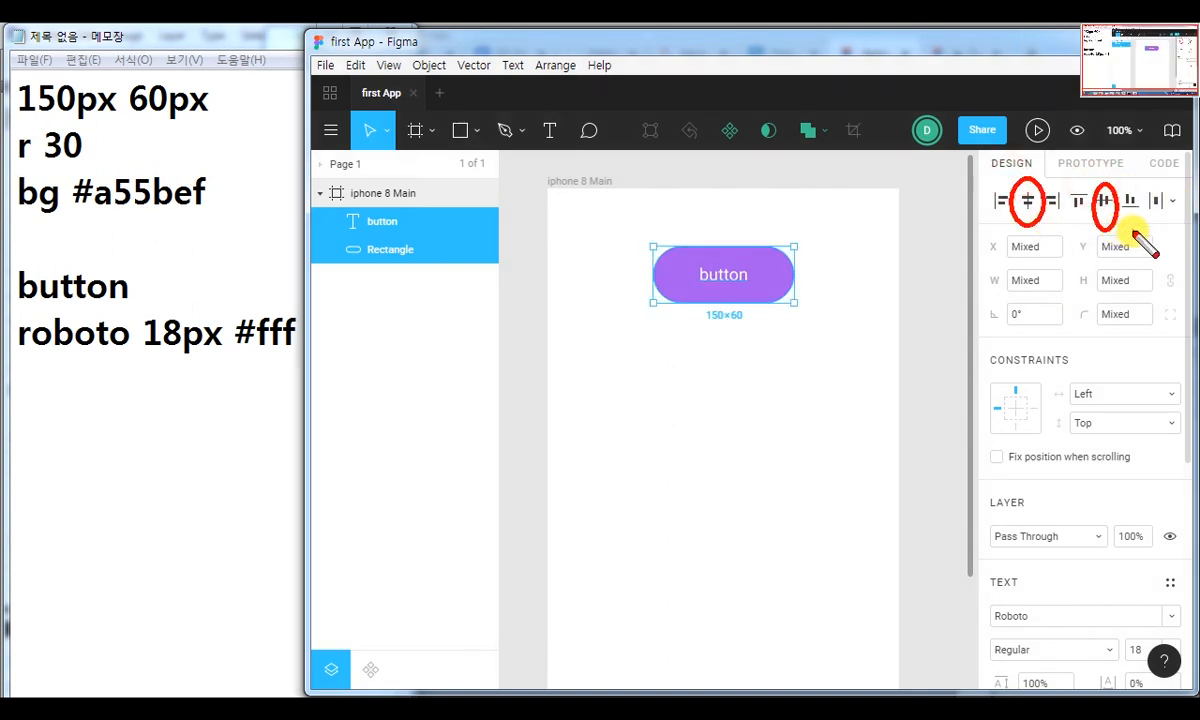
key("Escape")
Group the centered label and the purple rectangle.
left_click(603, 285)
left_click(705, 273)
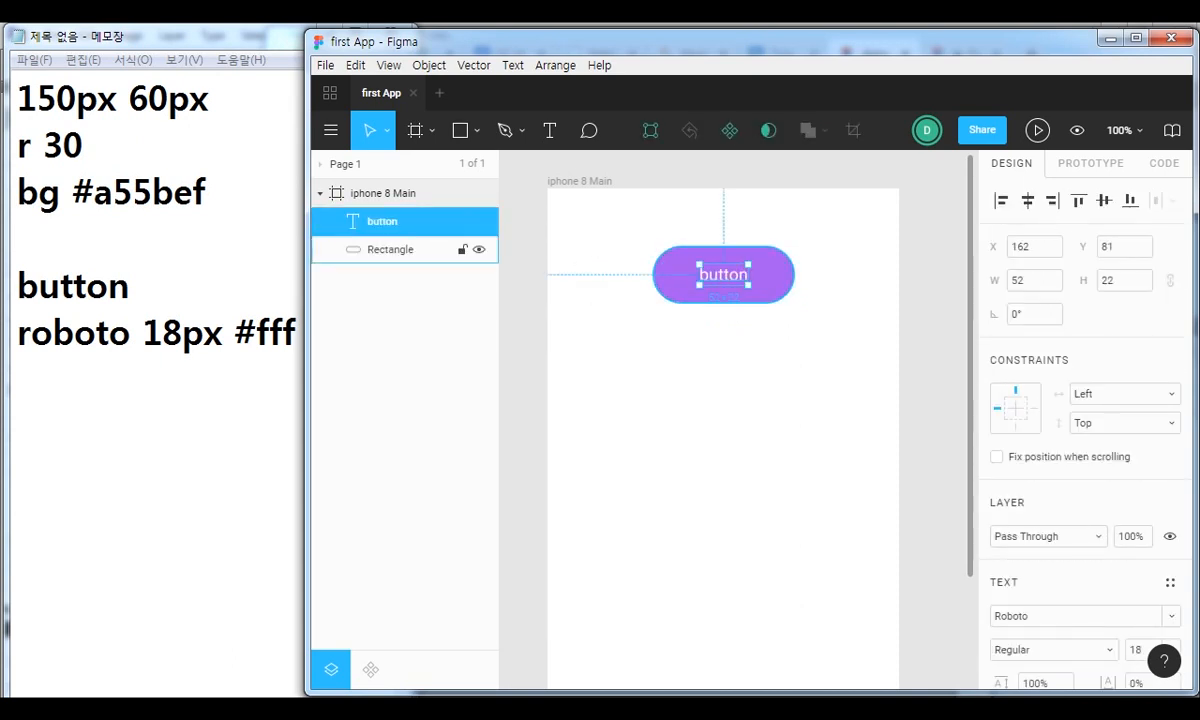
left_click(675, 272, "shift")
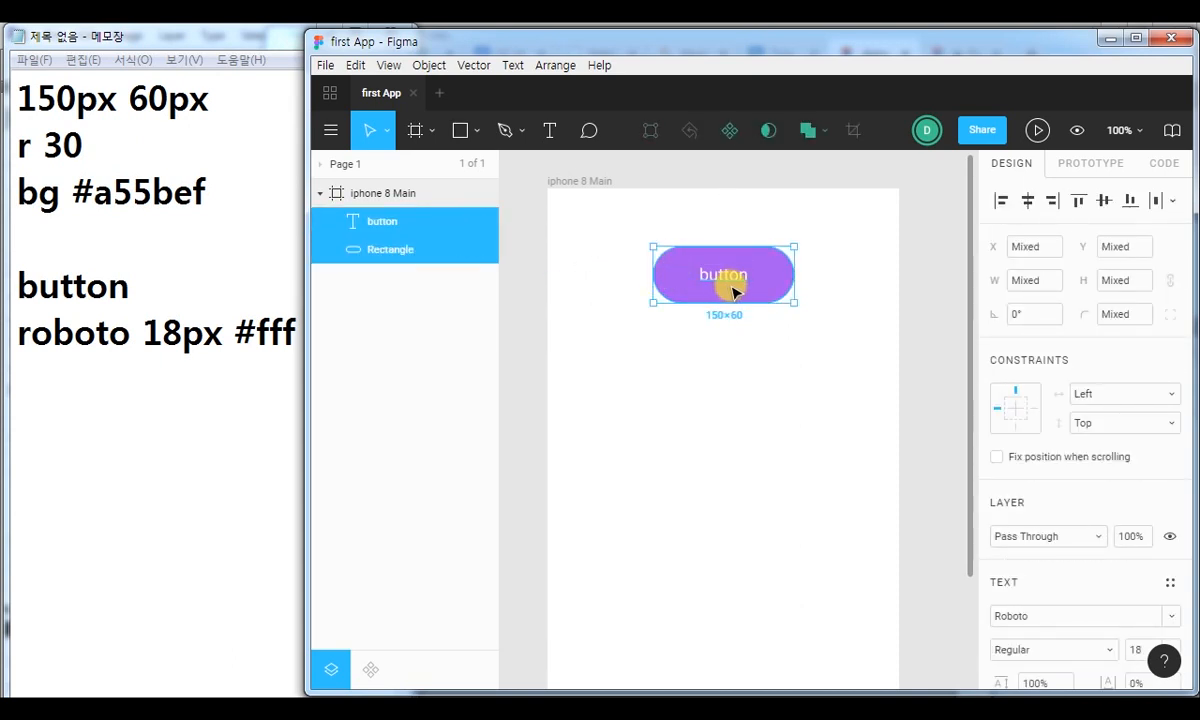
key("ctrl+g")
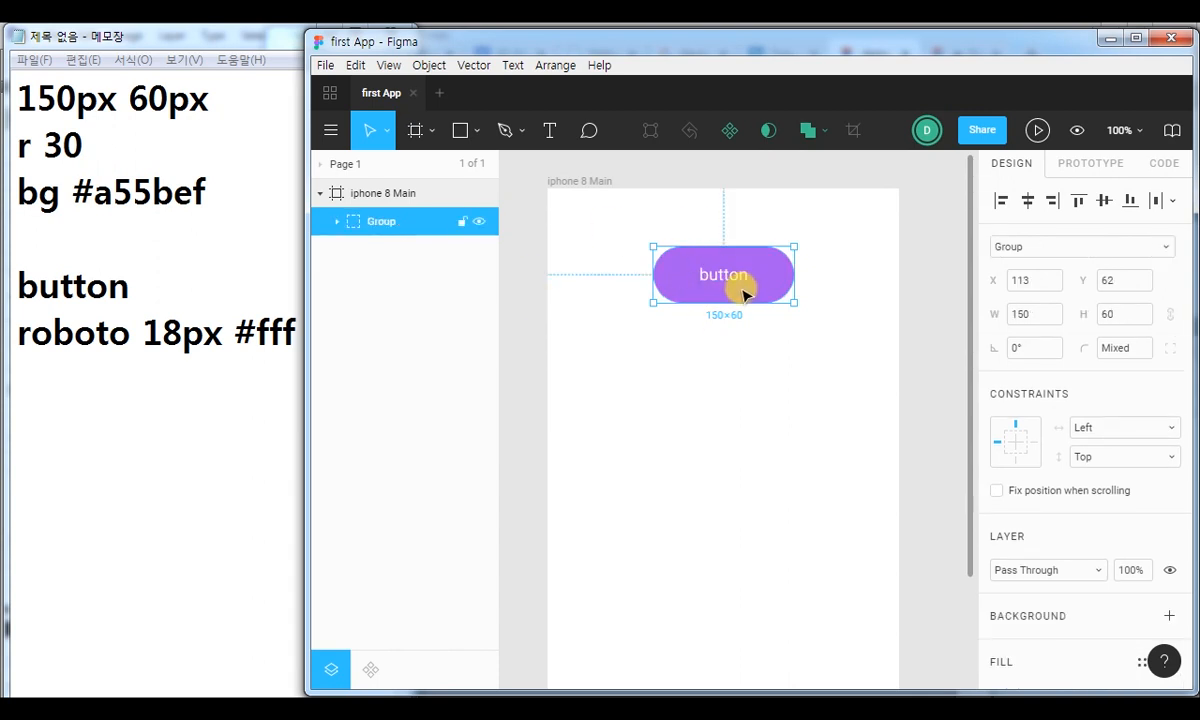
Create a component from the button group and display the file's components list.
key("ctrl+2")
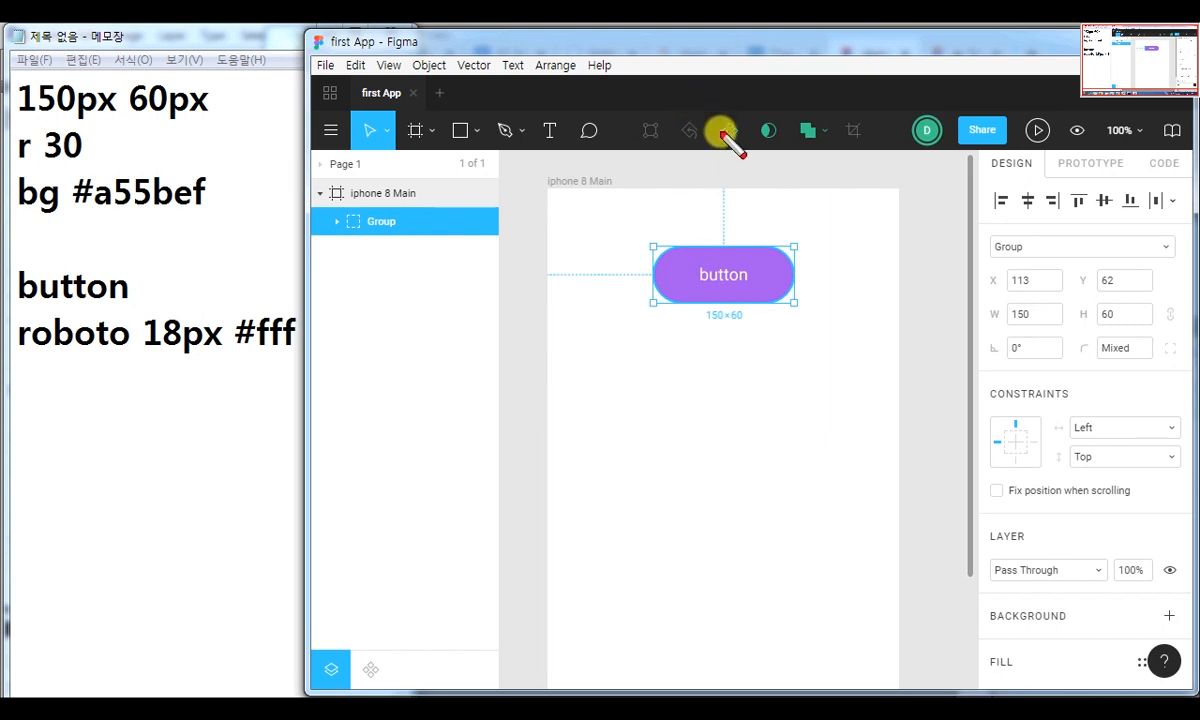
mouse_move(705, 107)
left_mouse_down()
mouse_move(713, 138)
mouse_move(752, 166)
left_mouse_up()
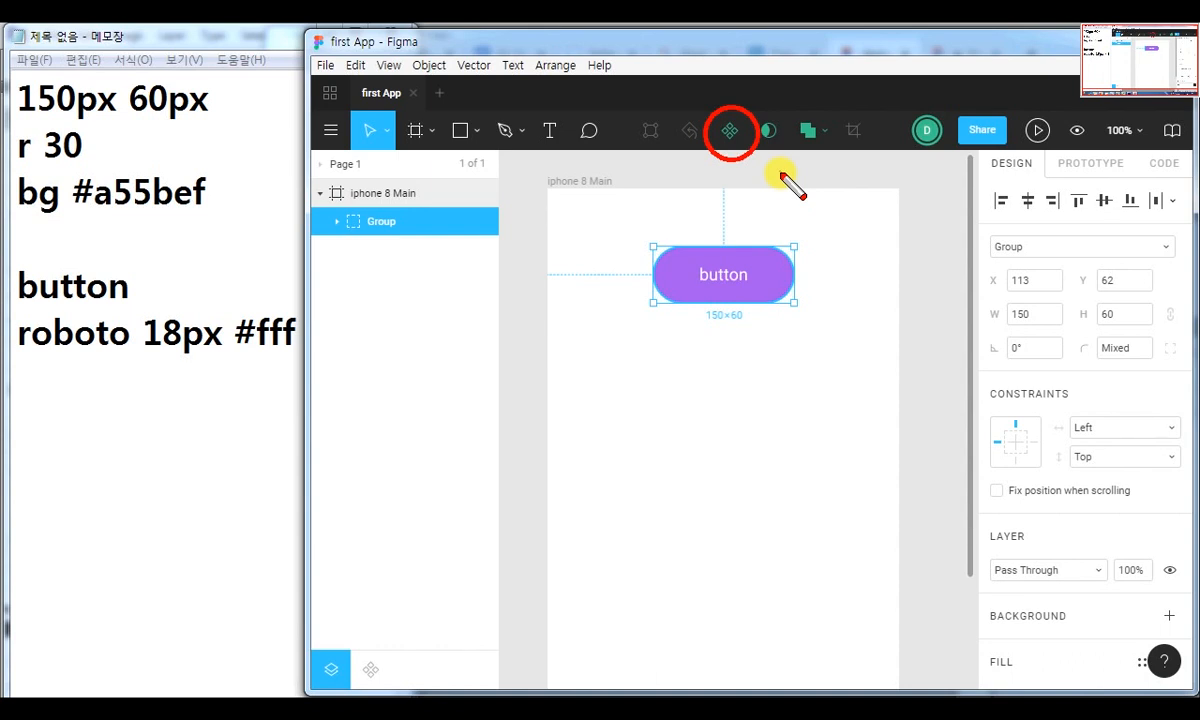
key("Escape")
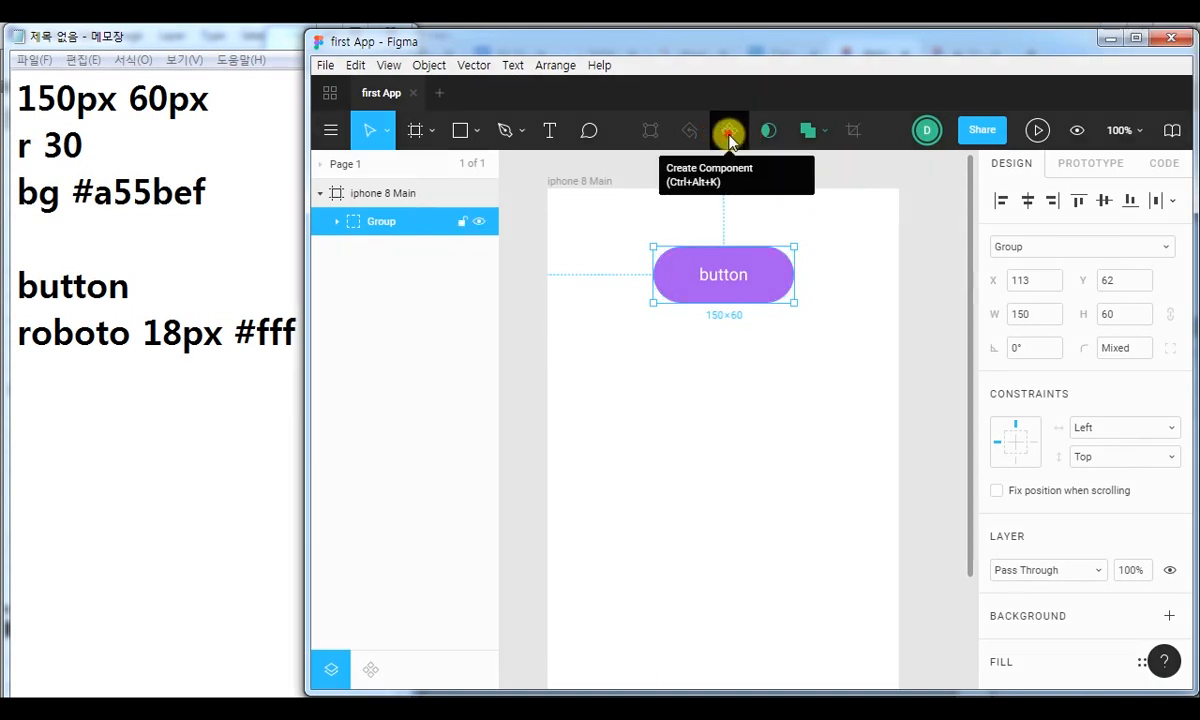
left_click(729, 137)
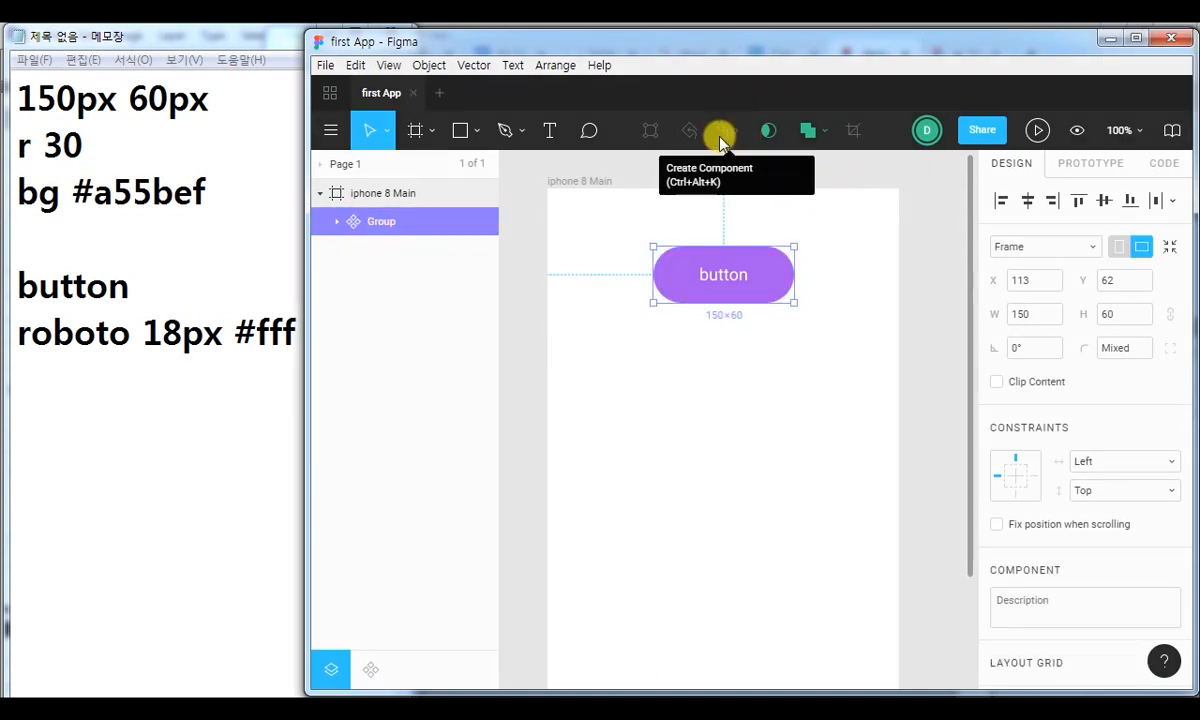
key("ctrl+2")
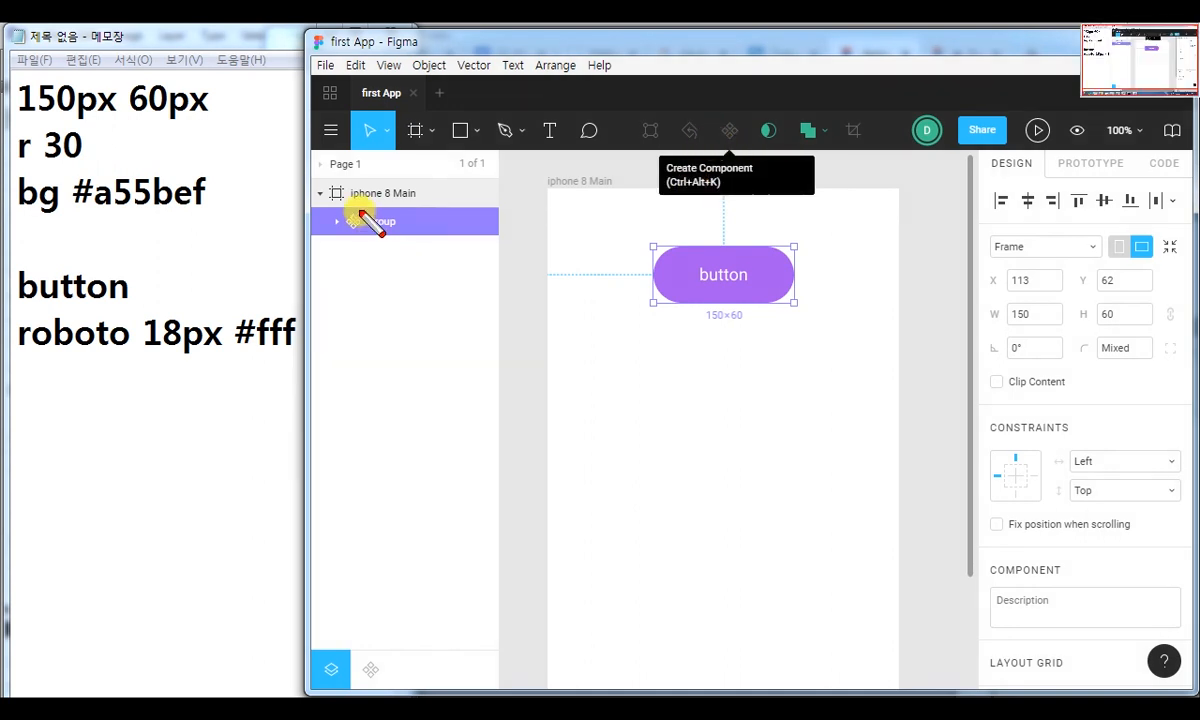
mouse_move(346, 206)
left_mouse_down()
mouse_move(356, 236)
mouse_move(351, 206)
left_mouse_up()
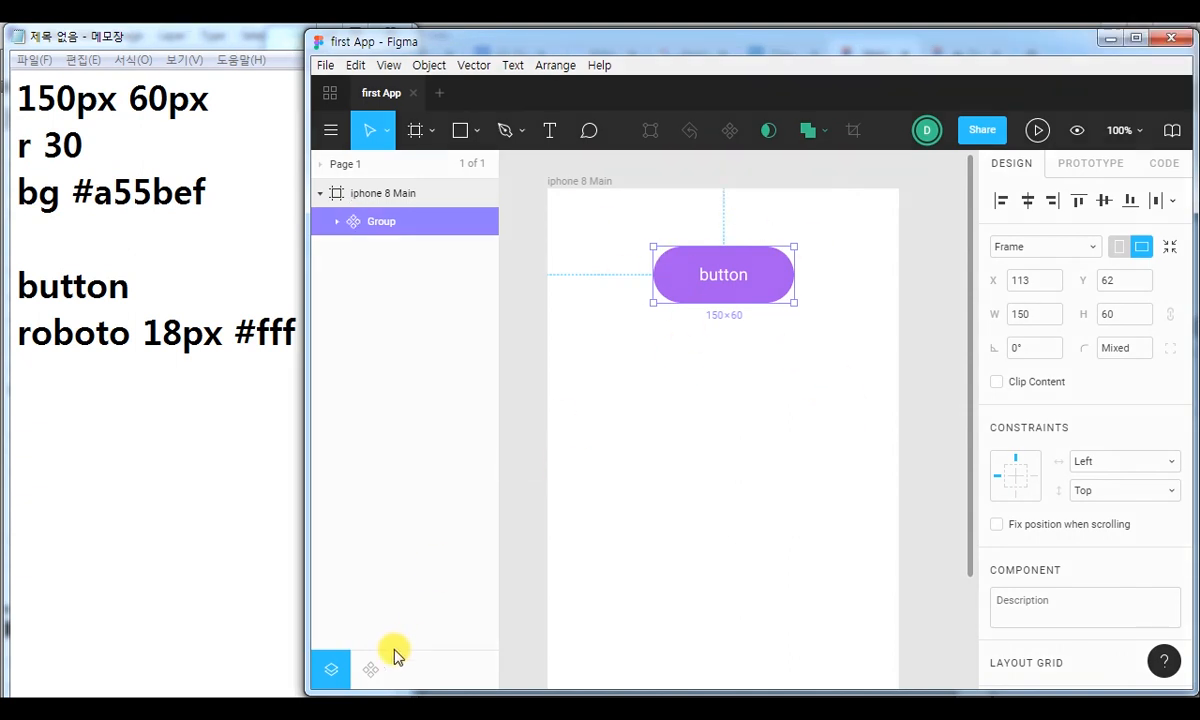
left_click(370, 669)
left_click_drag(346, 611, 396, 694)
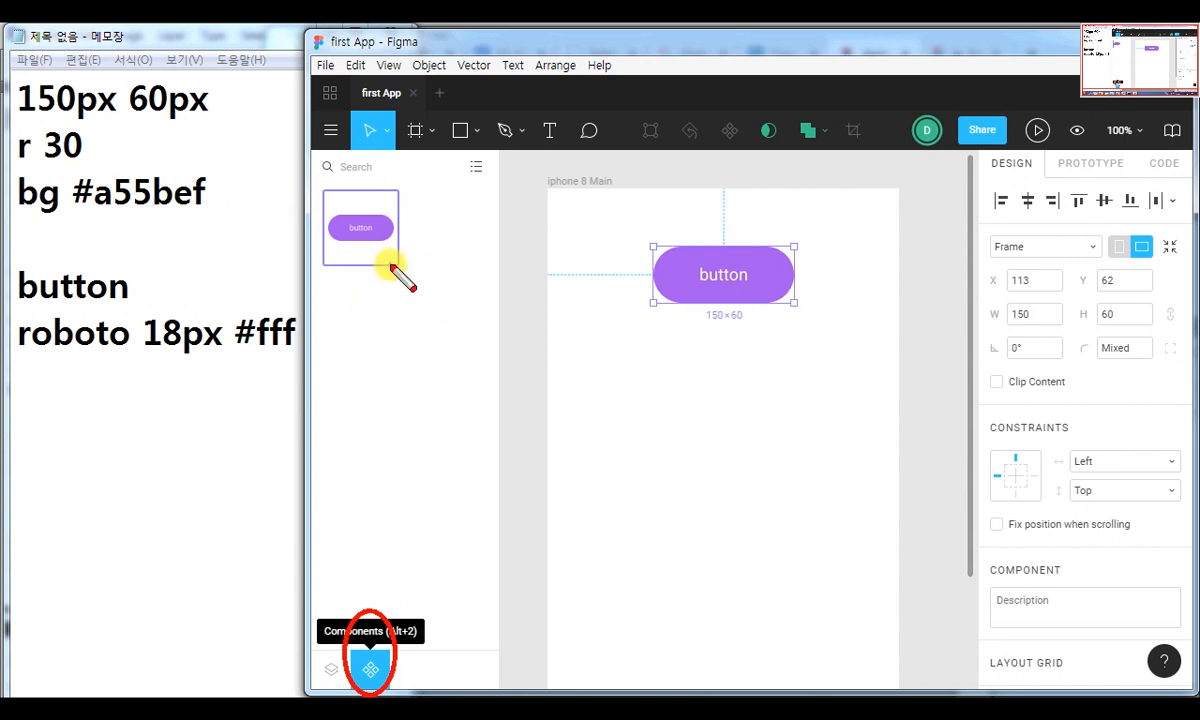
key("Escape")
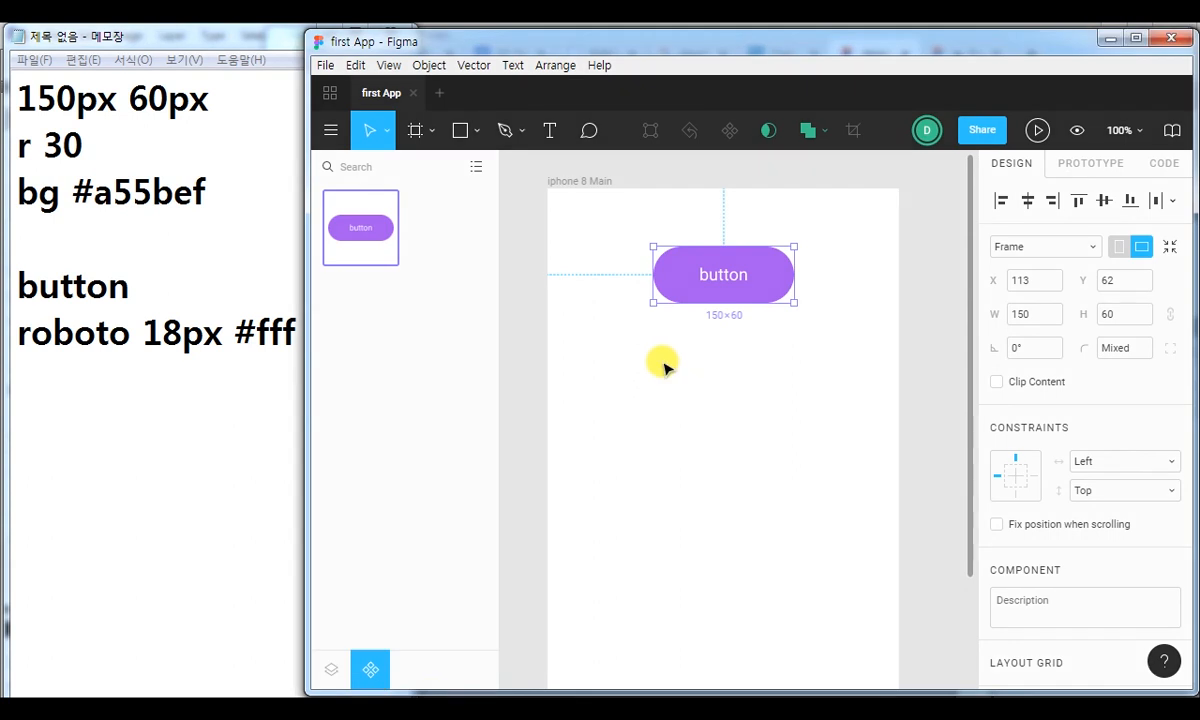
Move the master button component out of the iphone 8 Main frame onto the empty canvas beside it.
key("minus")
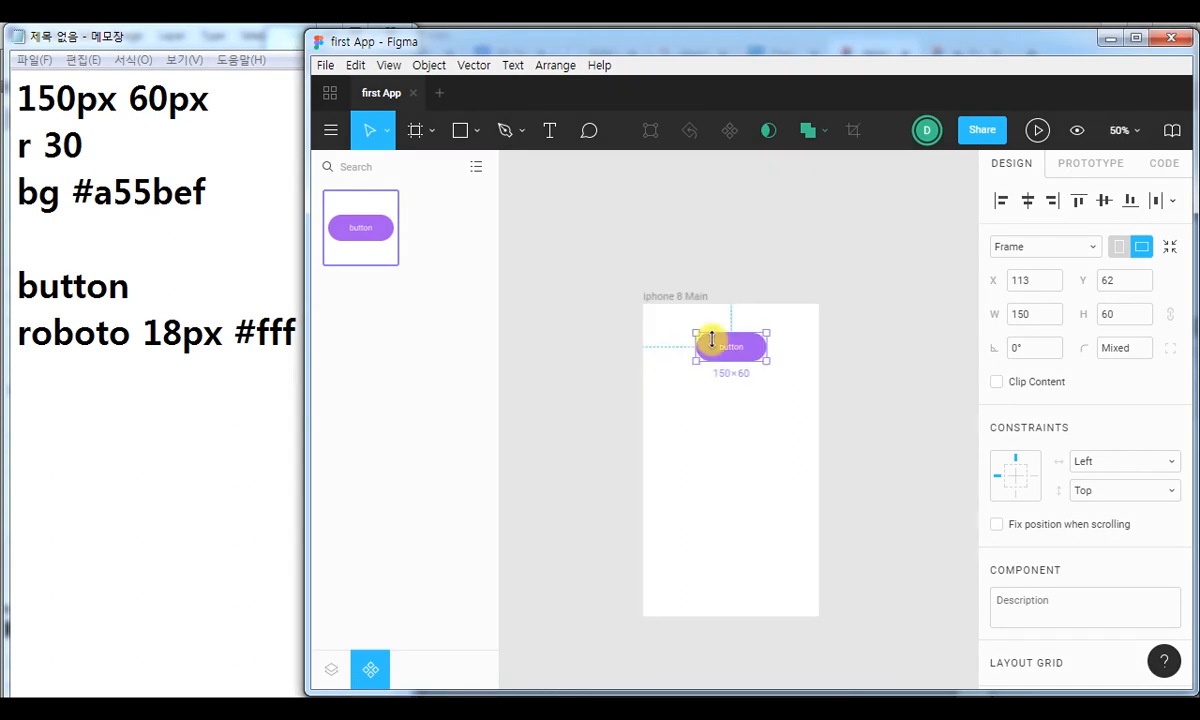
left_click_drag(723, 348, 565, 316)
left_click(580, 236)
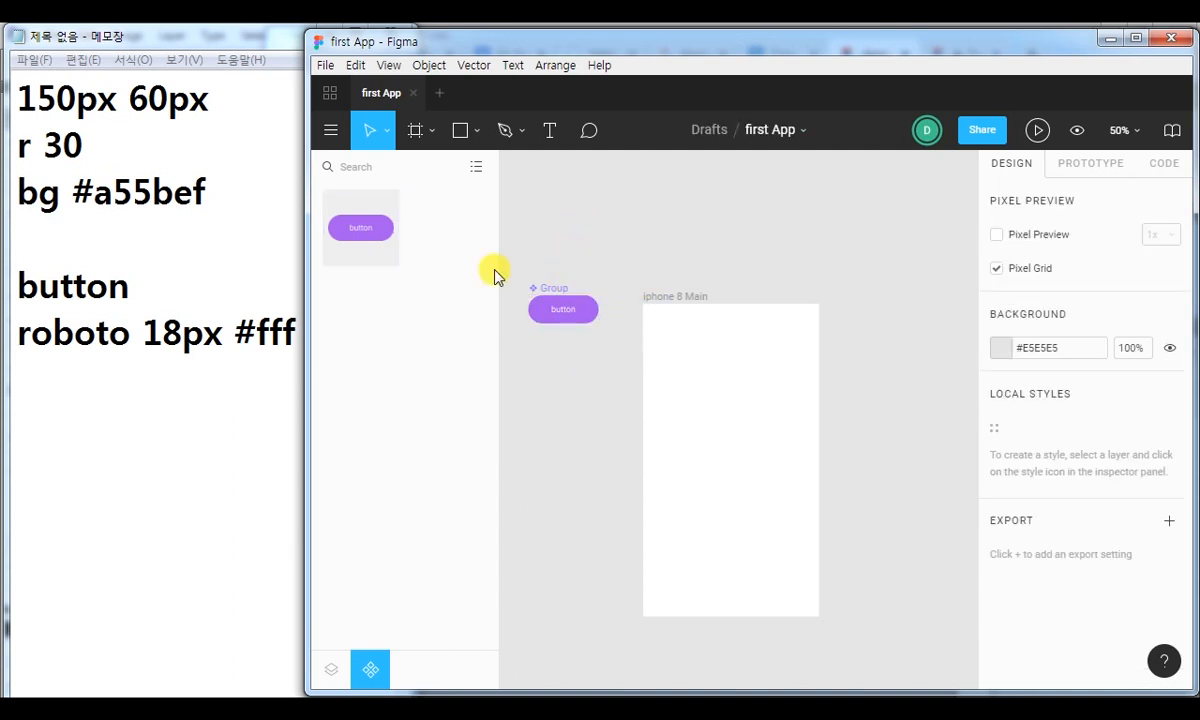
Delete the master button component beside the frame and undo the deletion.
left_click(569, 310)
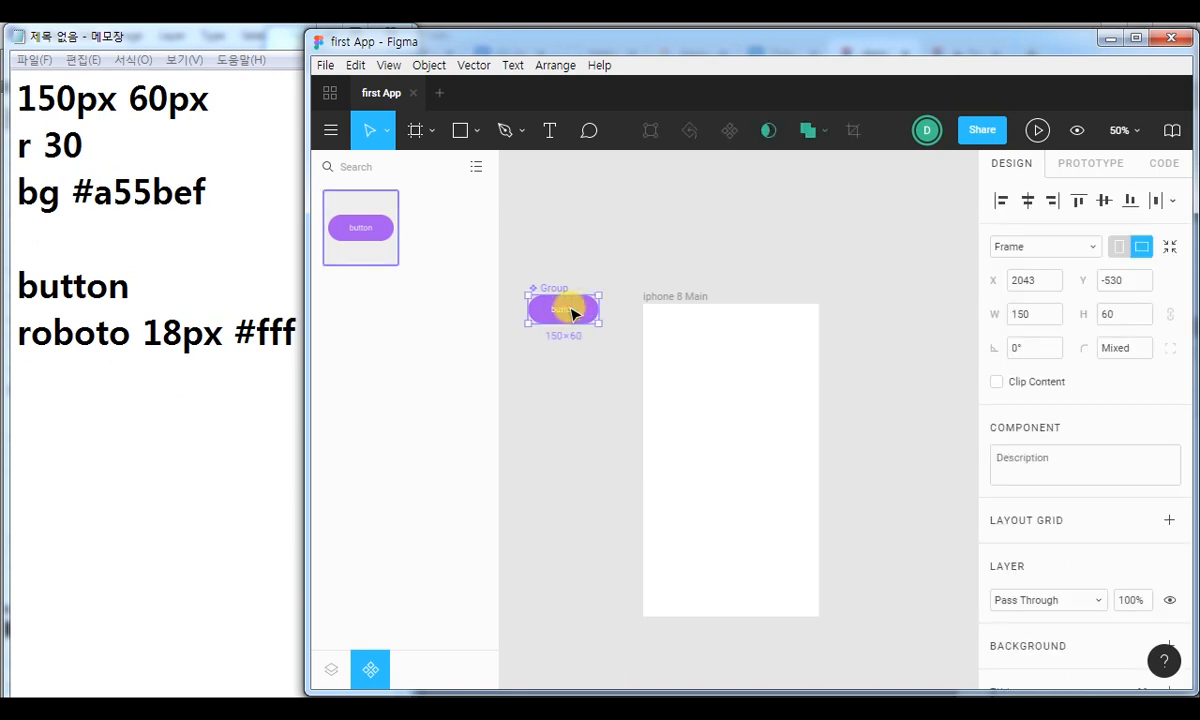
key("Delete")
key("ctrl+z")
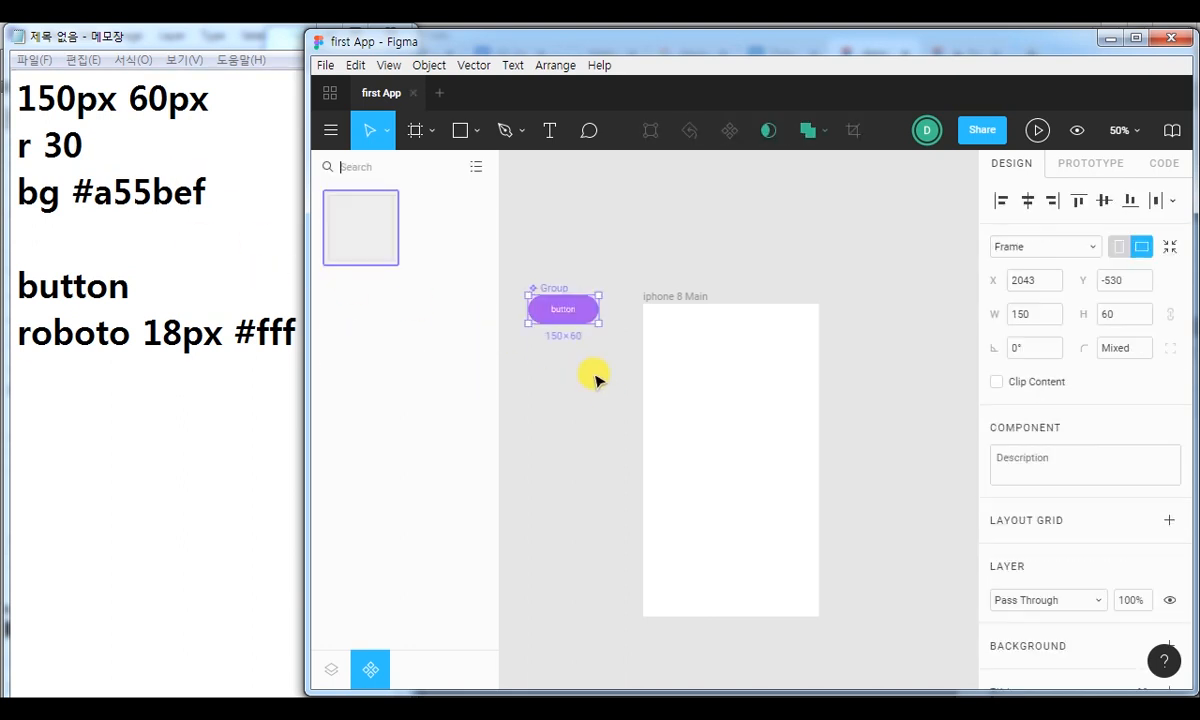
left_click(600, 383)
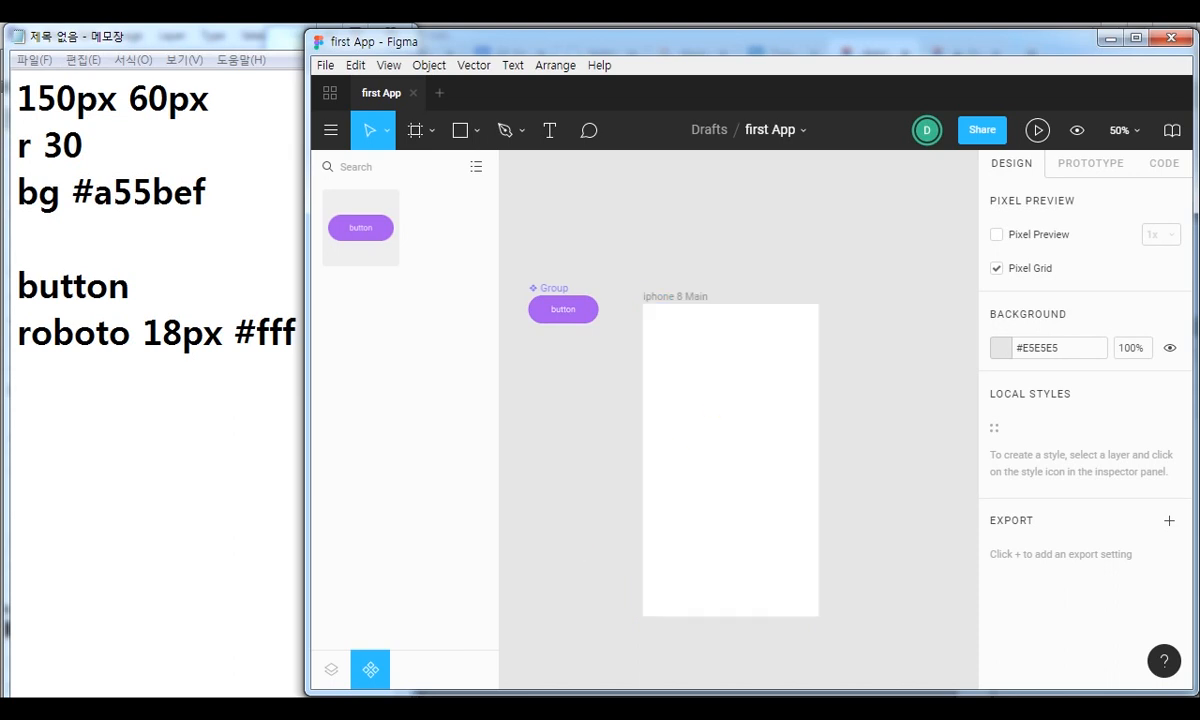
Place an instance of the button component in the iphone 8 Main frame at about X 92, Y 40.
key("ctrl+2")
left_click_drag(355, 636, 389, 690)
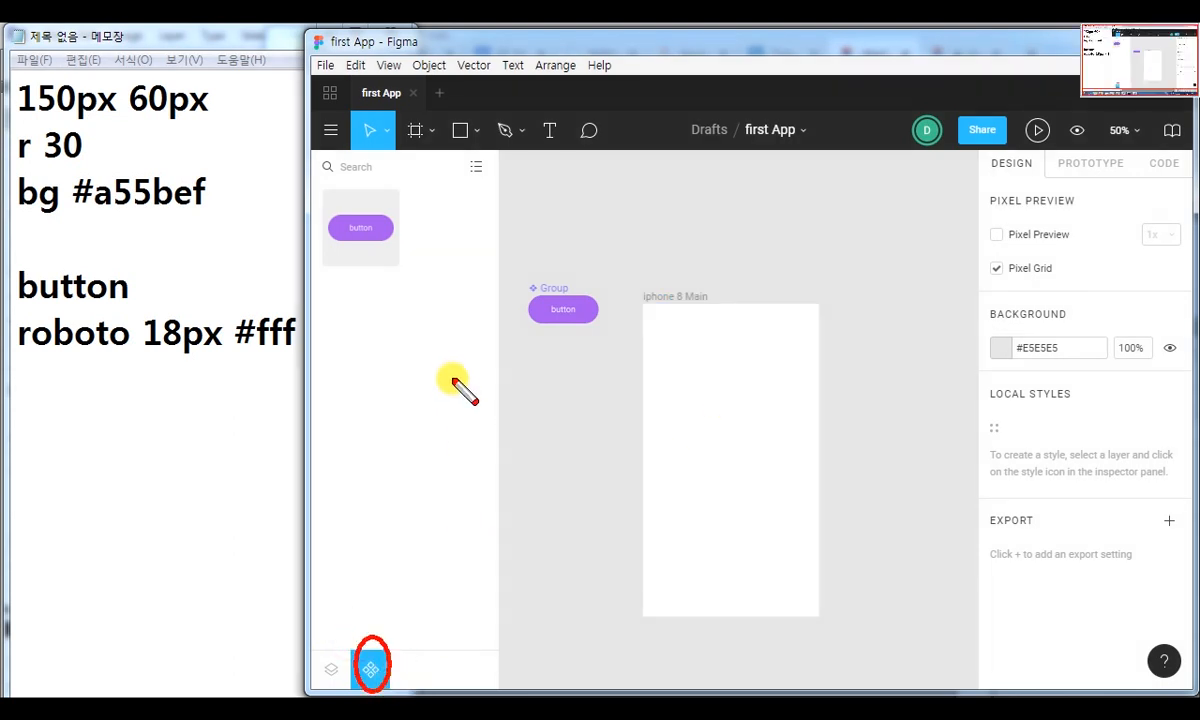
mouse_move(303, 187)
left_mouse_down()
mouse_move(393, 272)
mouse_move(729, 410)
mouse_move(719, 336)
left_mouse_up()
key("Escape")
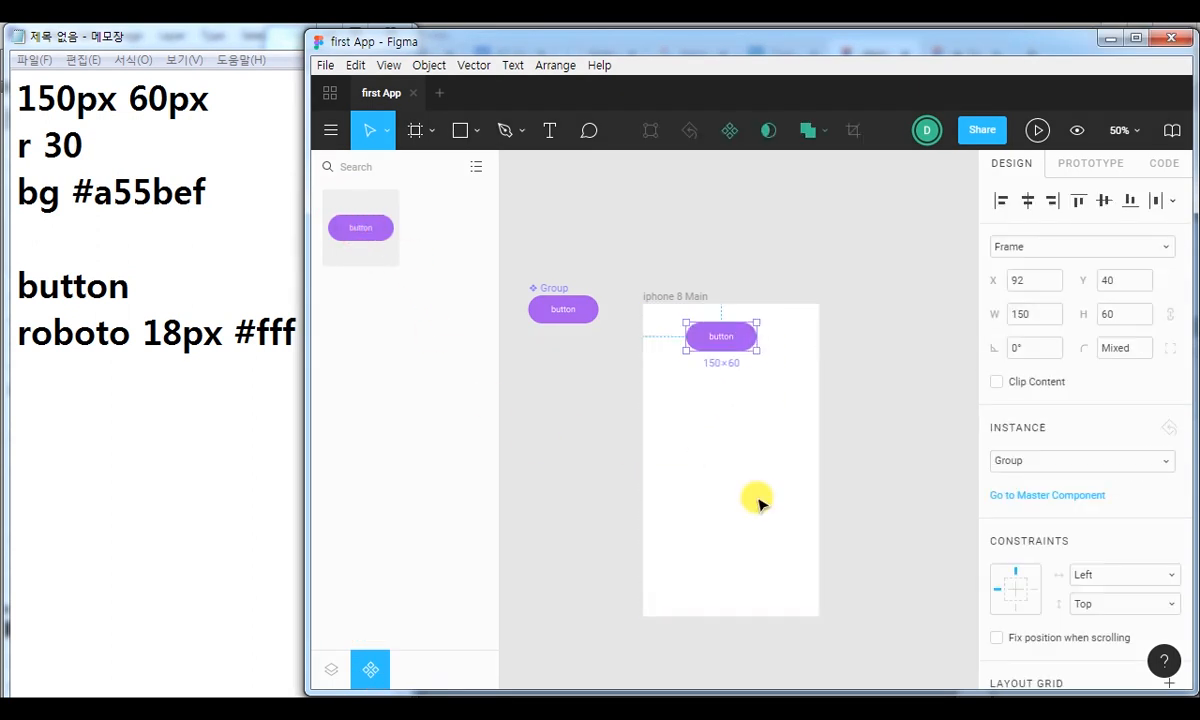
key("F9")
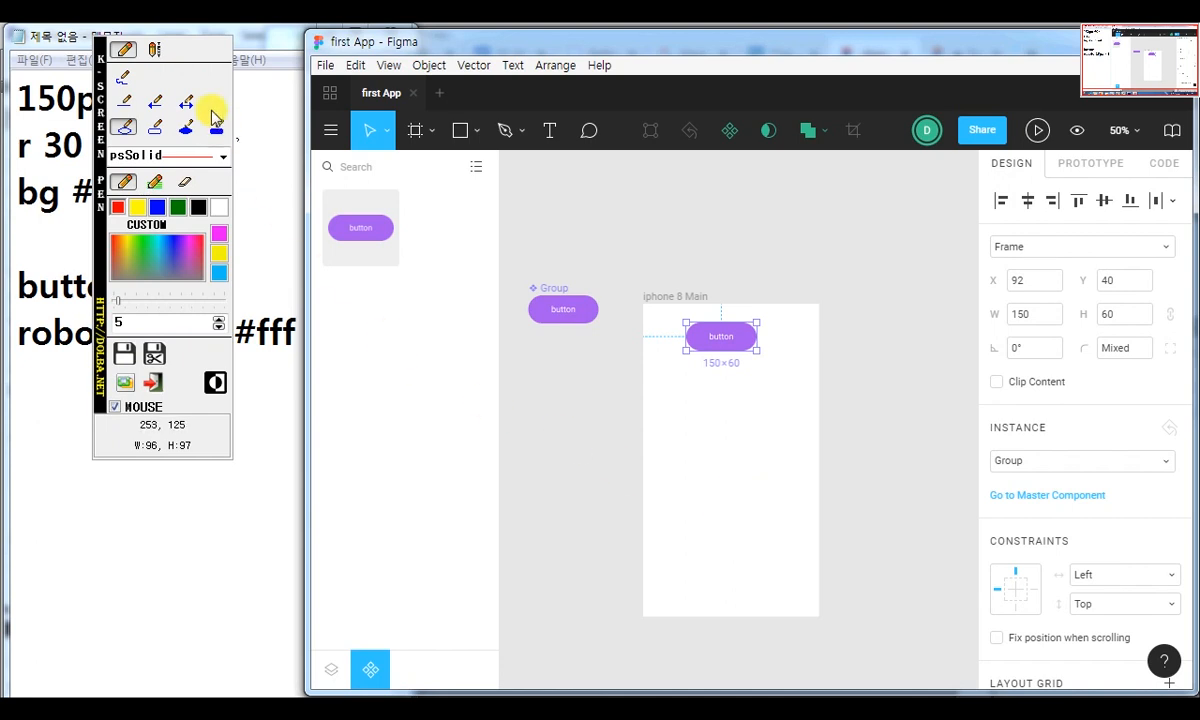
left_click(149, 99)
mouse_move(348, 225)
left_mouse_down()
mouse_move(710, 348)
mouse_move(718, 337)
left_mouse_up()
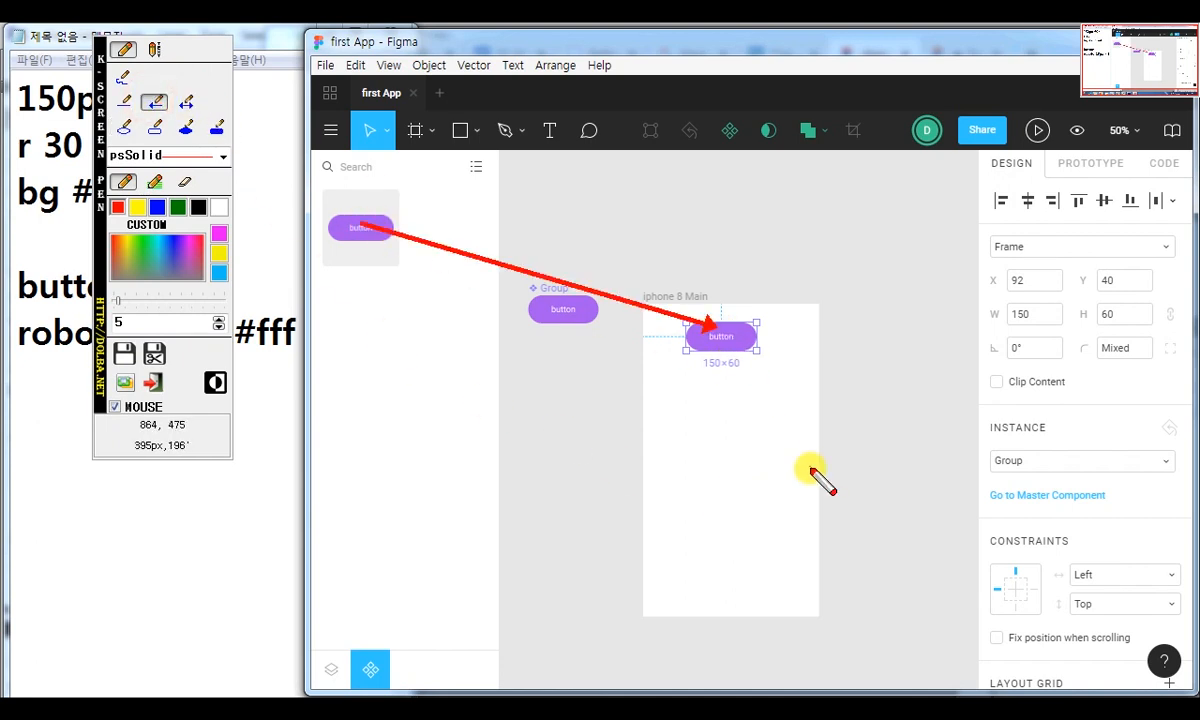
key("Escape")
Make two copies of the button instance stacked below it at X 113, placing the lowest at Y 281 in the iphone 8 Main frame.
left_click(731, 258)
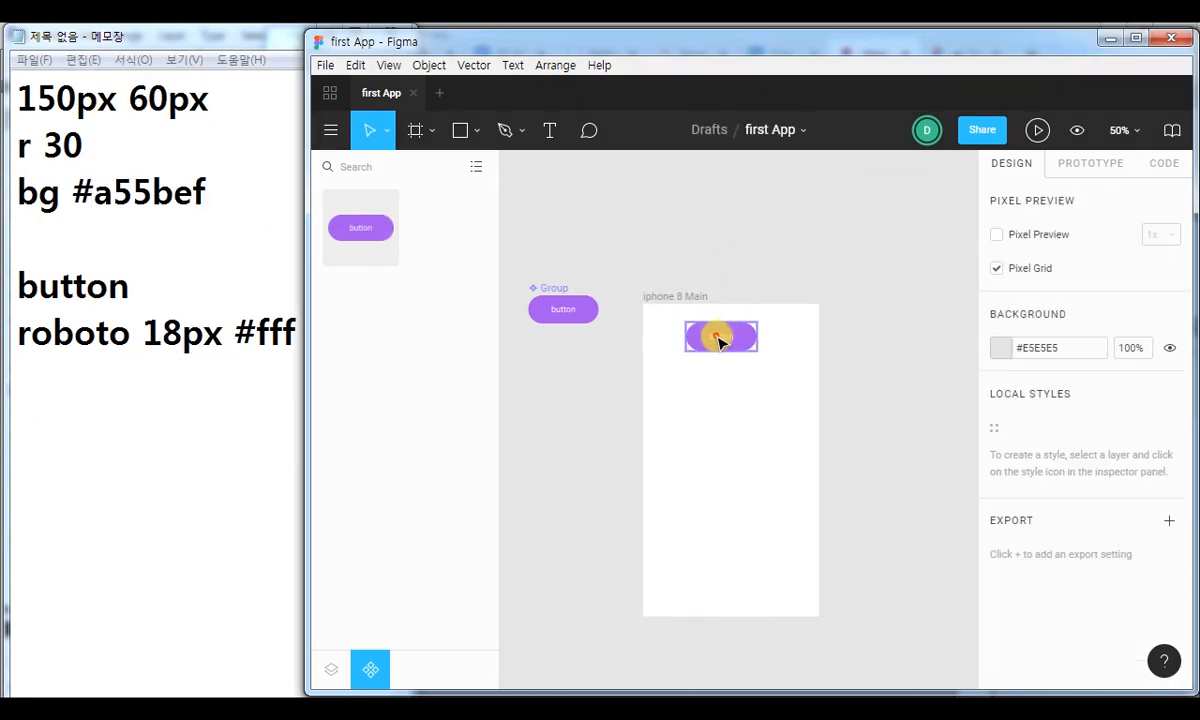
left_click(730, 340)
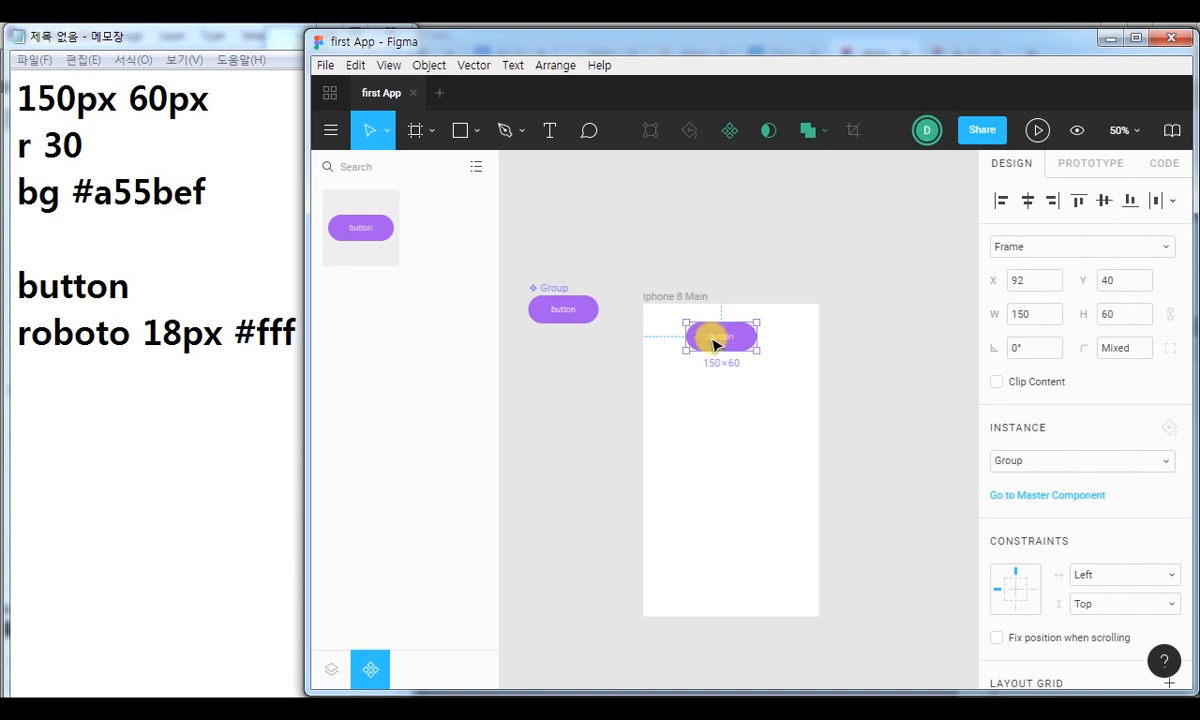
key("shift+0")
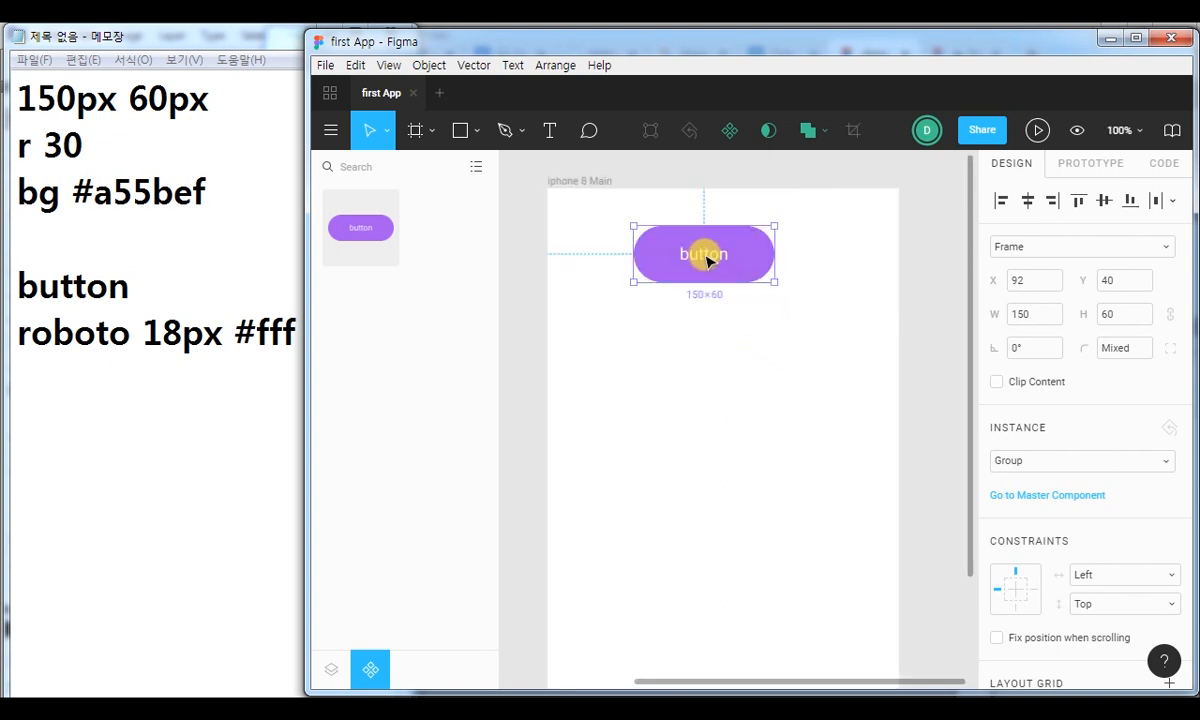
left_click_drag(706, 261, 729, 359)
key("ctrl+d")
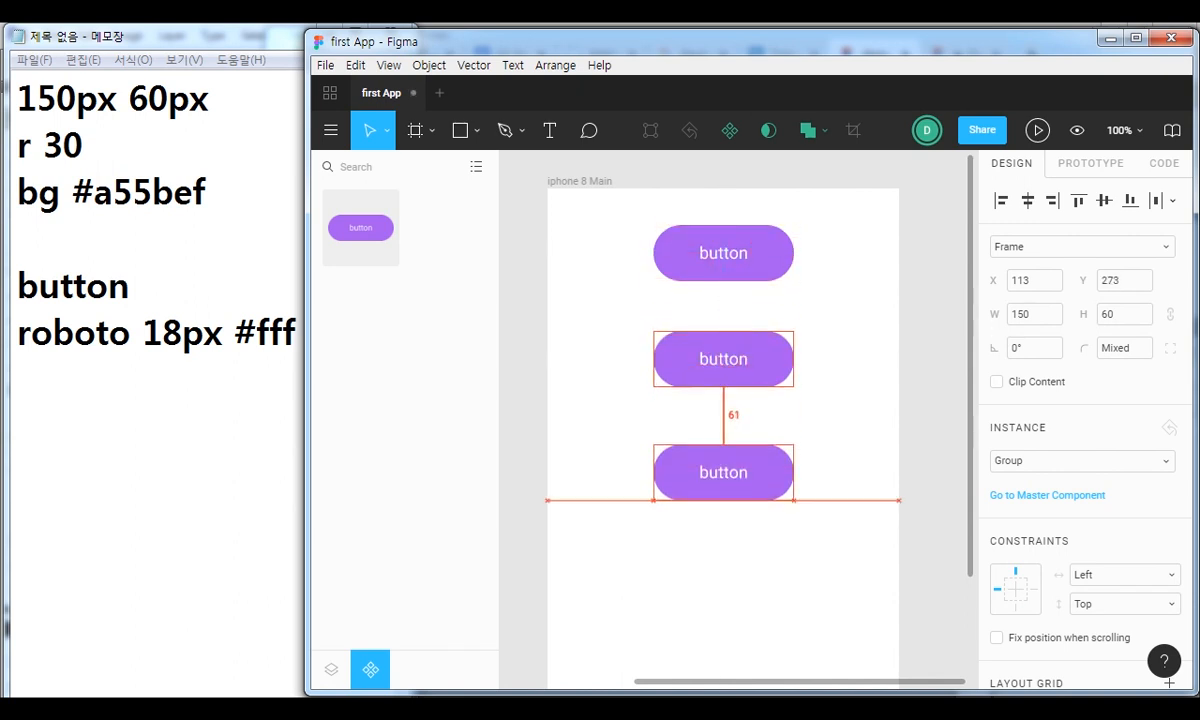
left_click_drag(731, 476, 737, 482)
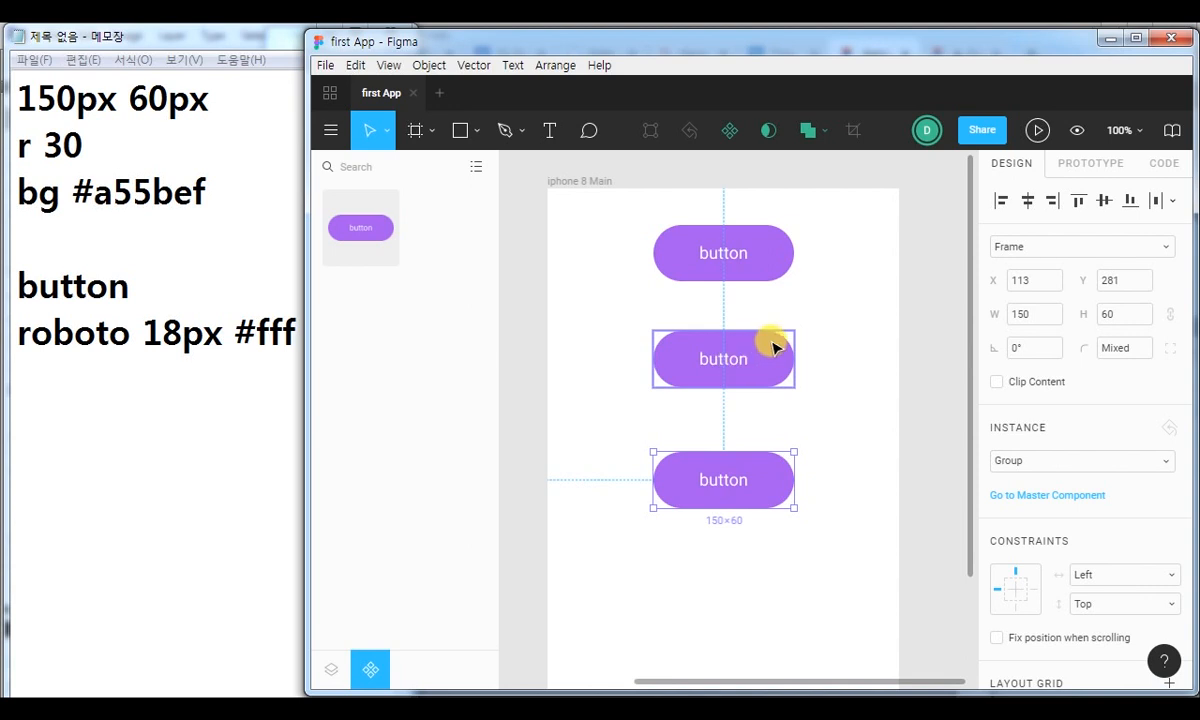
Change the label of the topmost button instance to "Sign in".
left_click(731, 356)
left_click(718, 240)
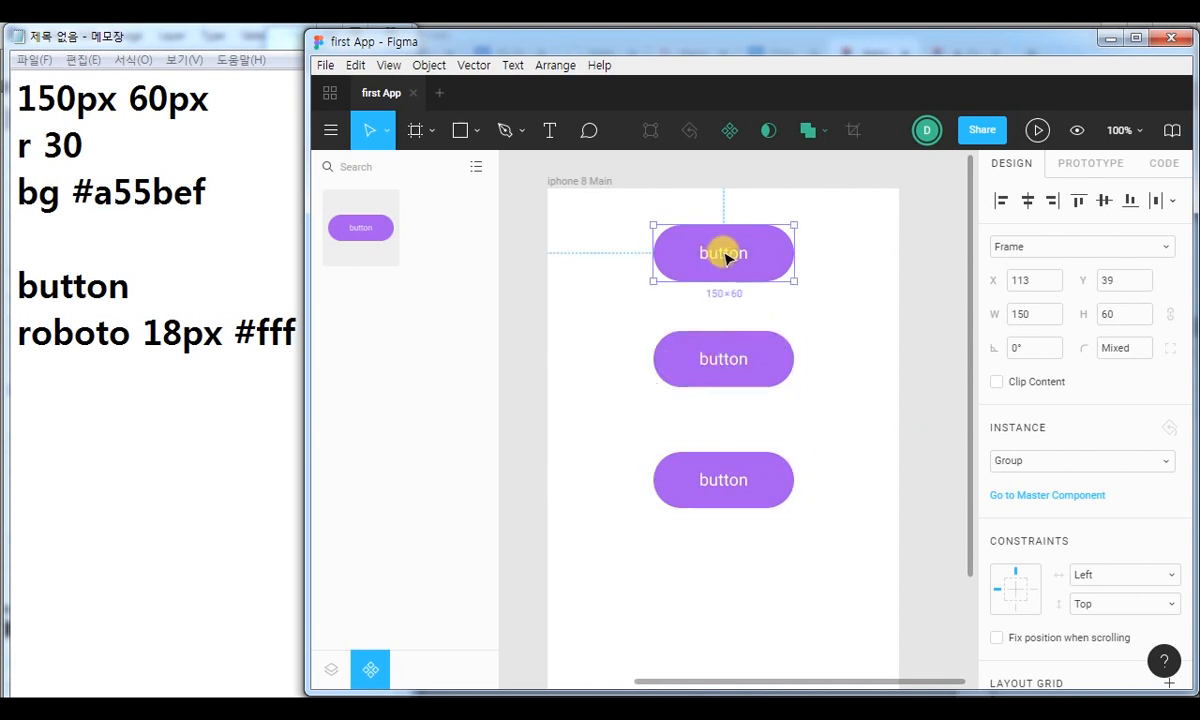
double_click(725, 255)
double_click(723, 252)
left_click(724, 253)
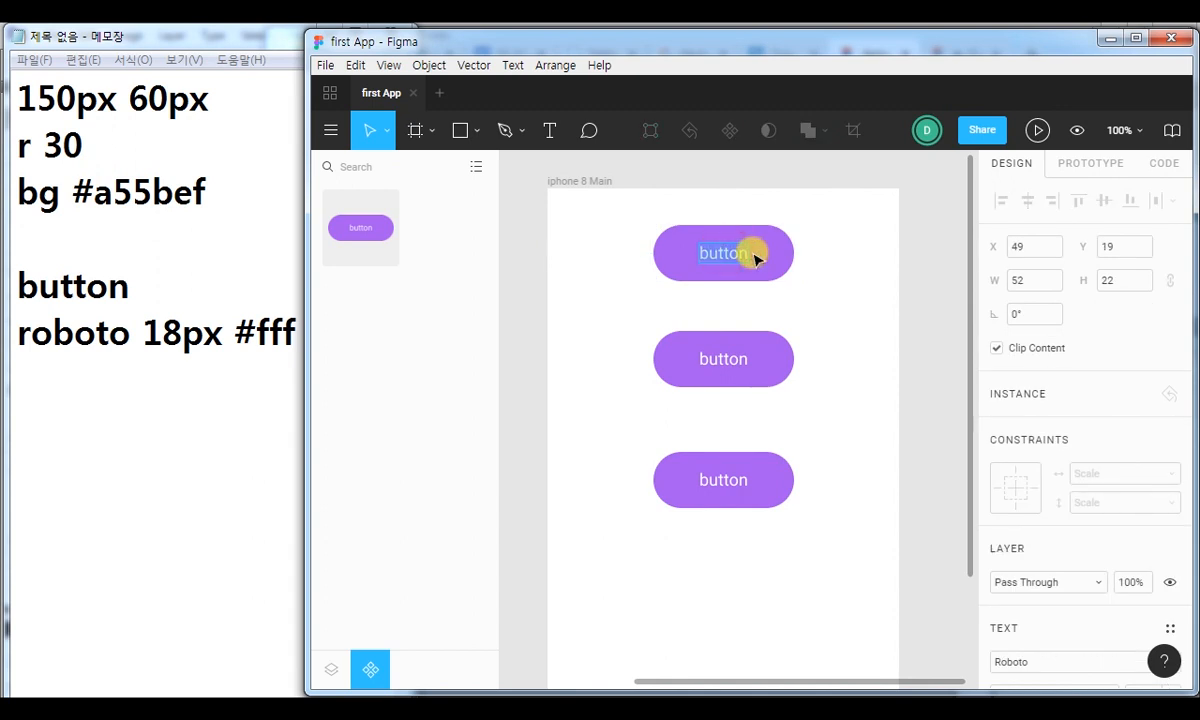
type("Sign in")
Change the label of the middle button instance to "Sign up".
left_click(726, 358)
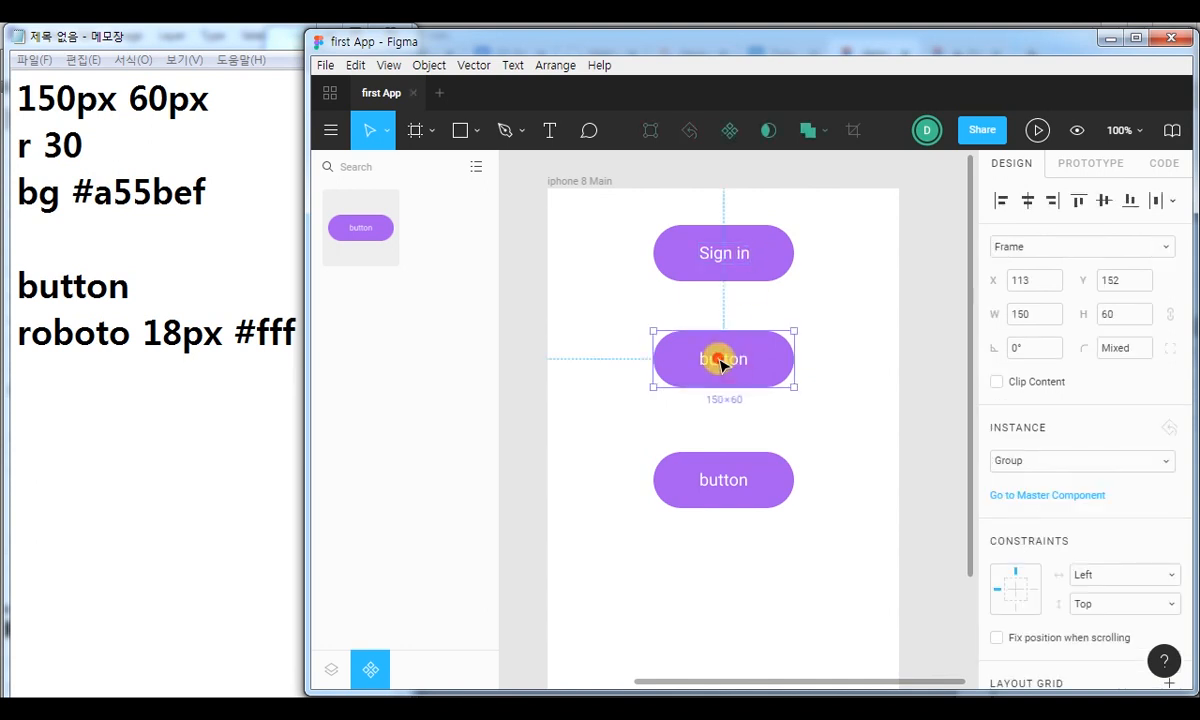
double_click(720, 362)
double_click(720, 362)
type("Sign up")
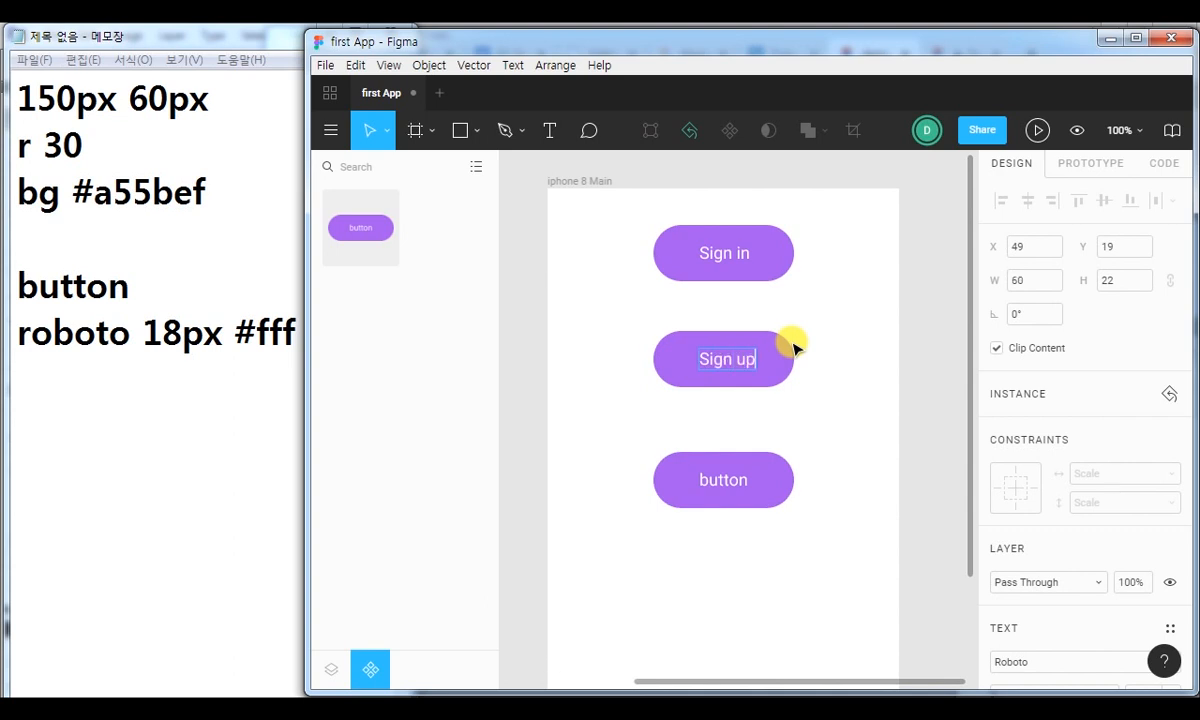
Change the label of the lowest button instance to "delete".
left_click(711, 482)
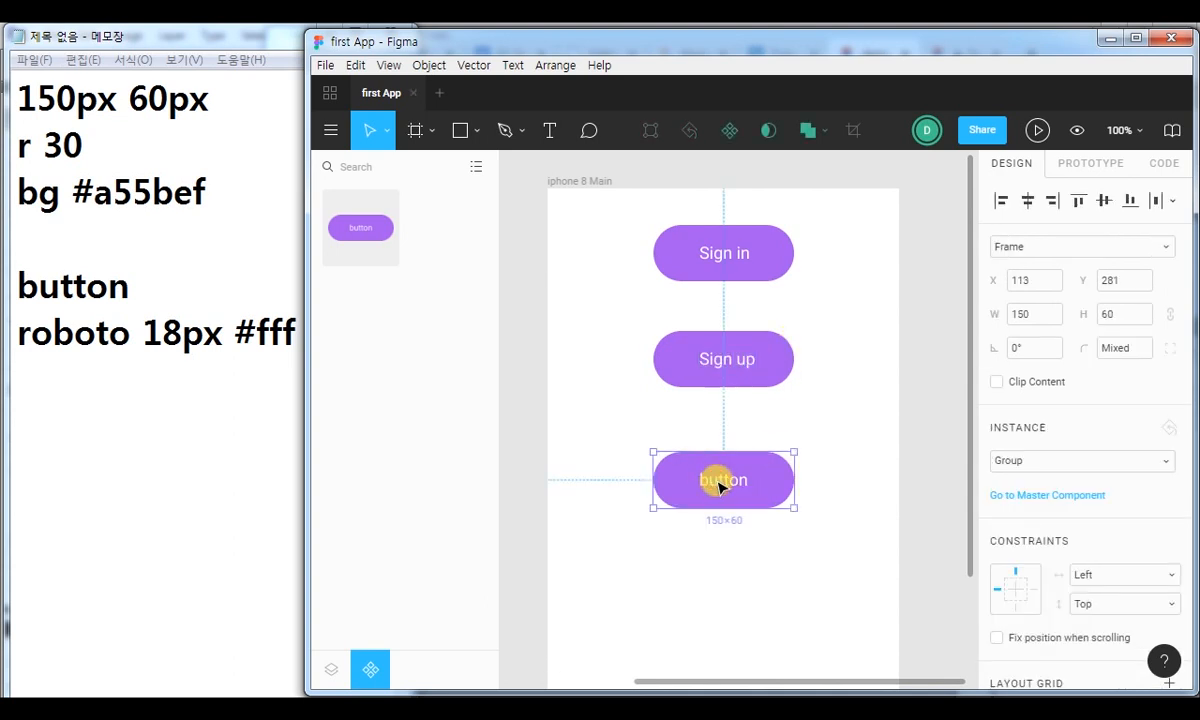
double_click(717, 481)
double_click(717, 481)
type("delete")
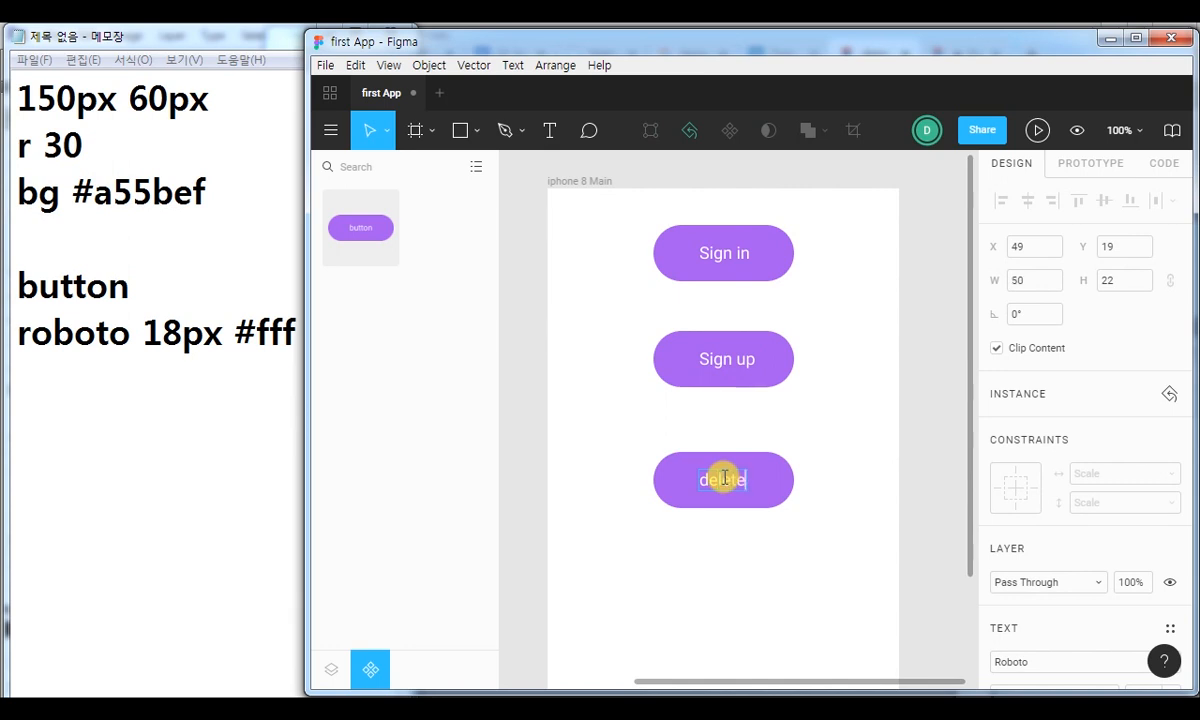
key("Escape")
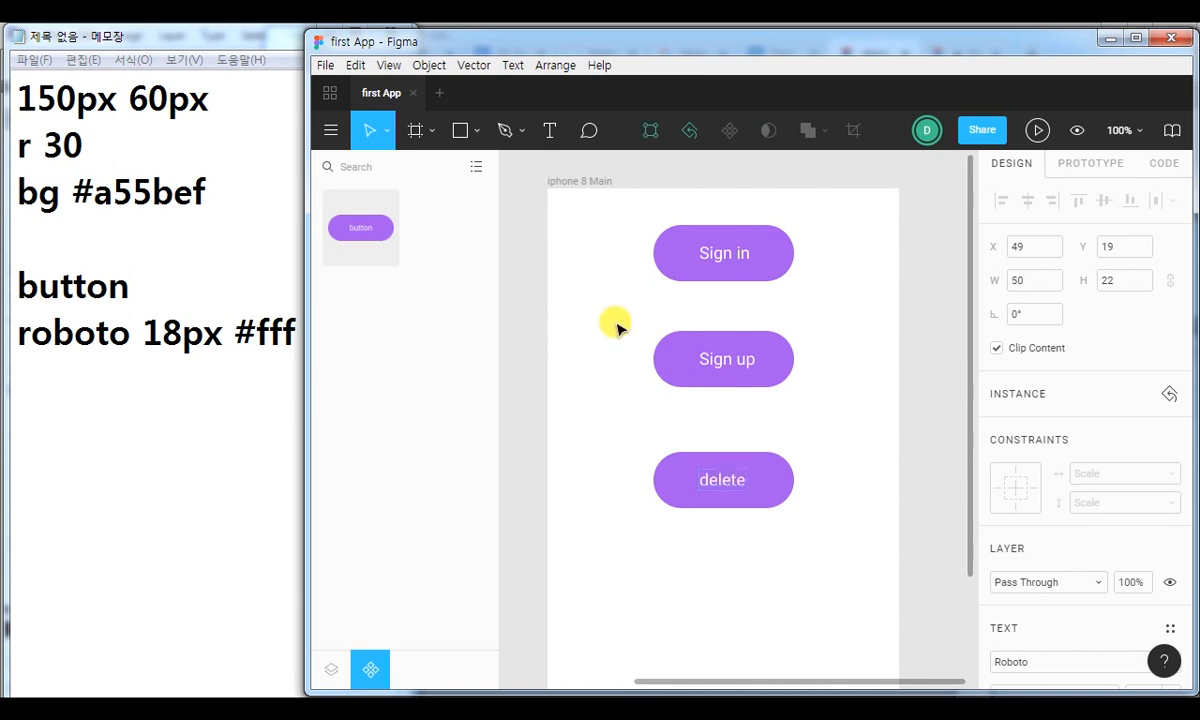
Replace the mixed fill of the whole Sign in button instance with dark navy #0B0E59.
left_click(691, 258)
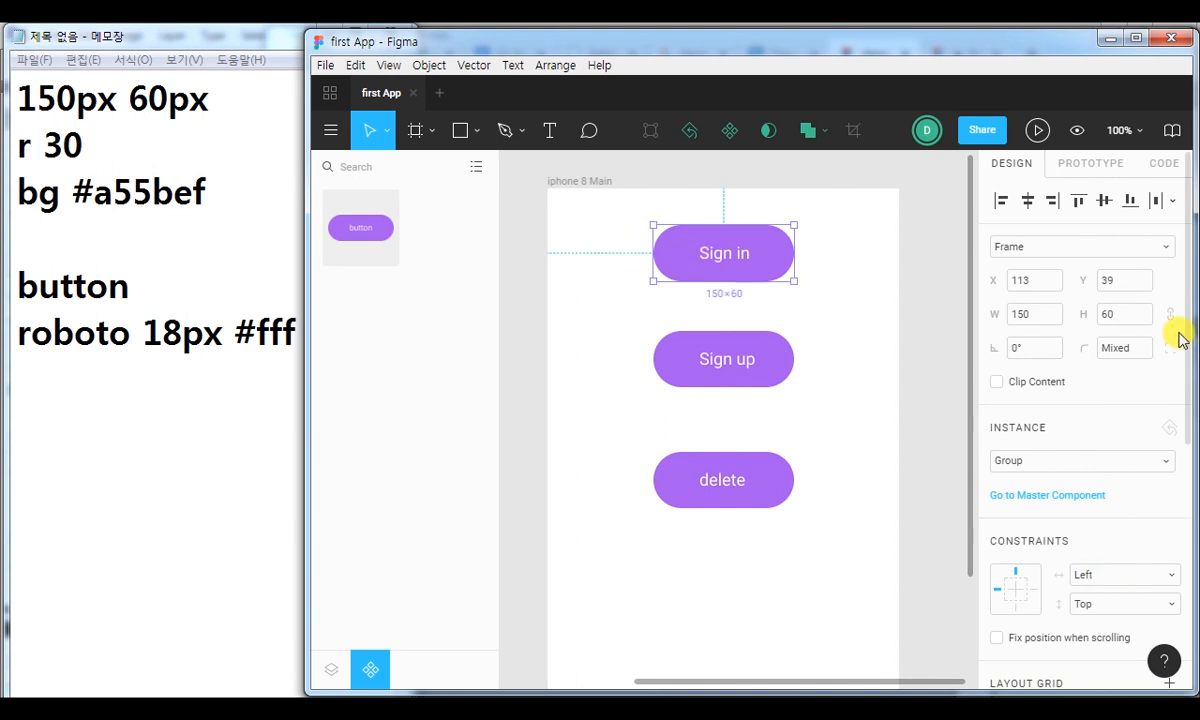
left_click(897, 268)
left_click(790, 259)
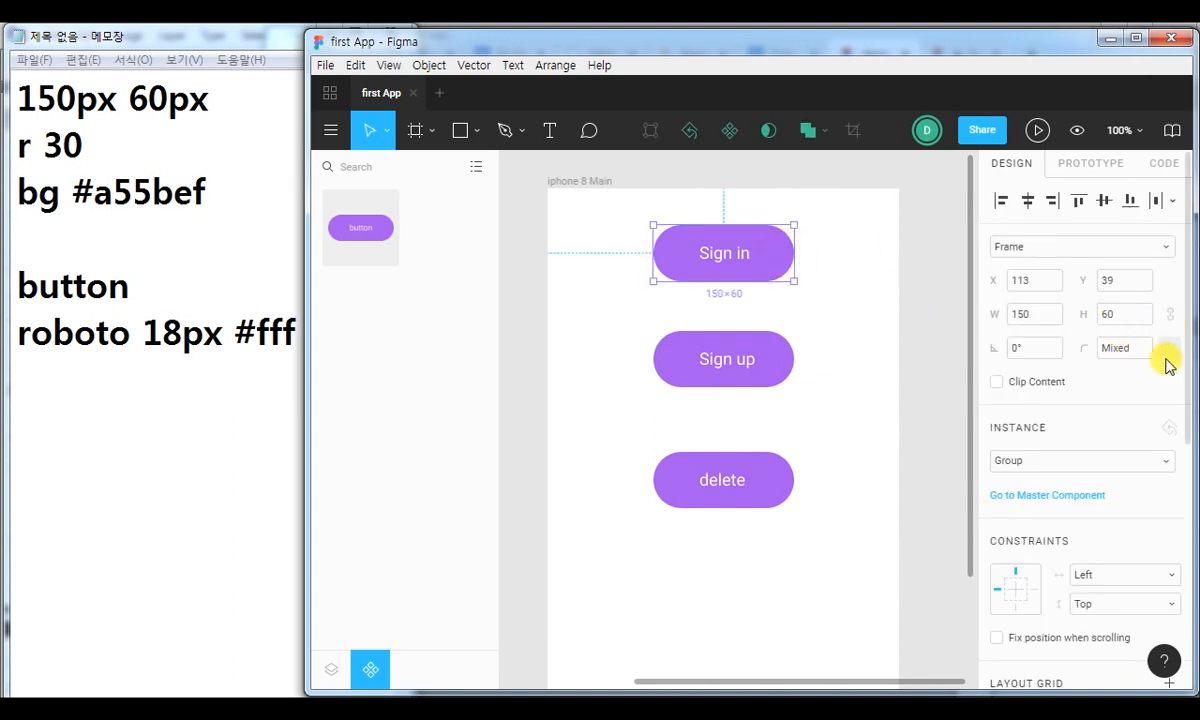
left_click_drag(1188, 353, 1193, 595)
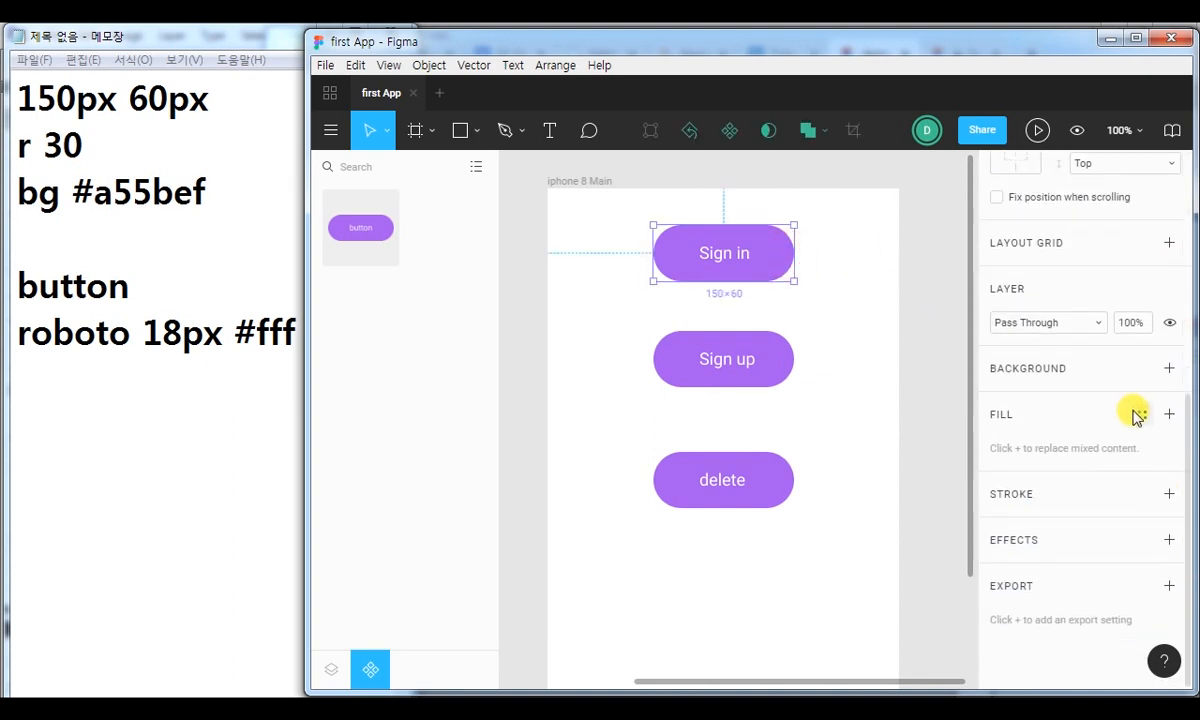
left_click(1169, 414)
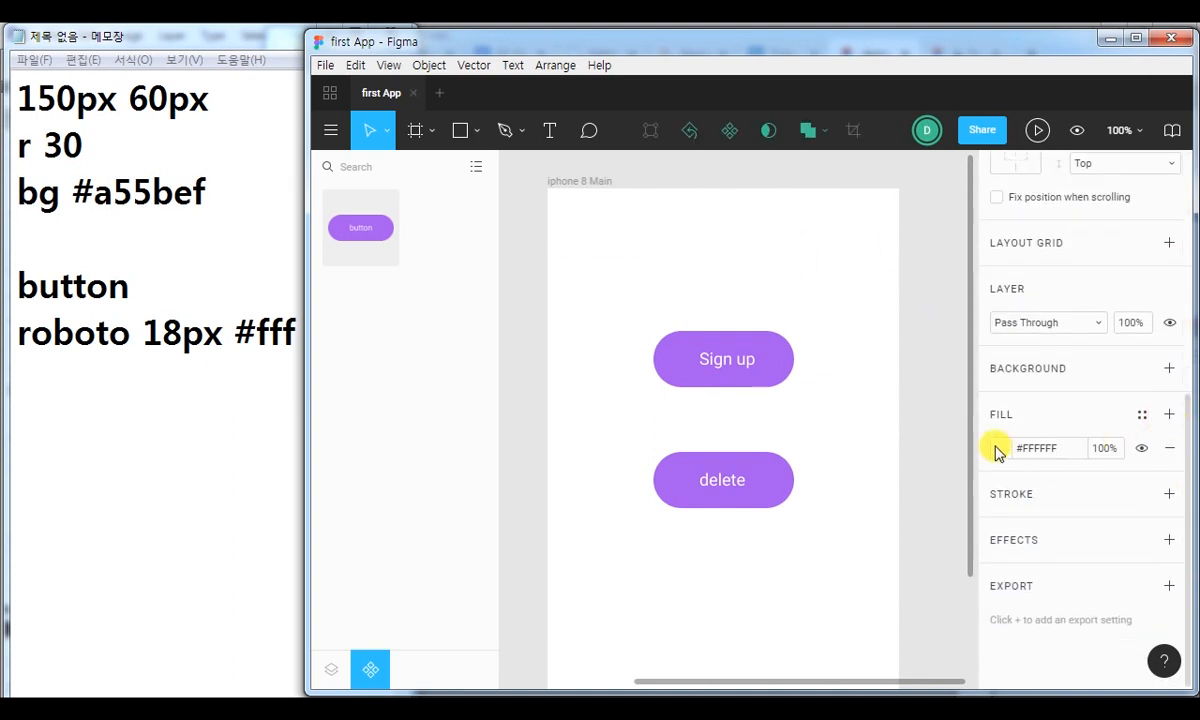
left_click(999, 449)
left_click(920, 444)
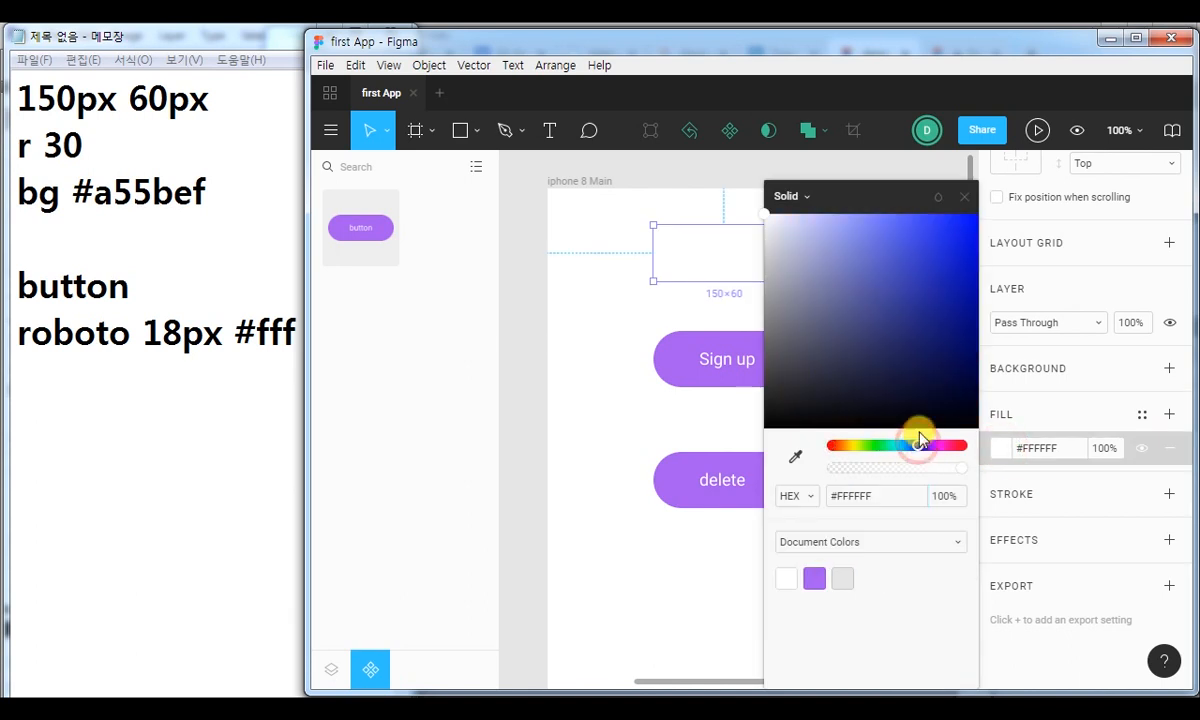
left_click(956, 353)
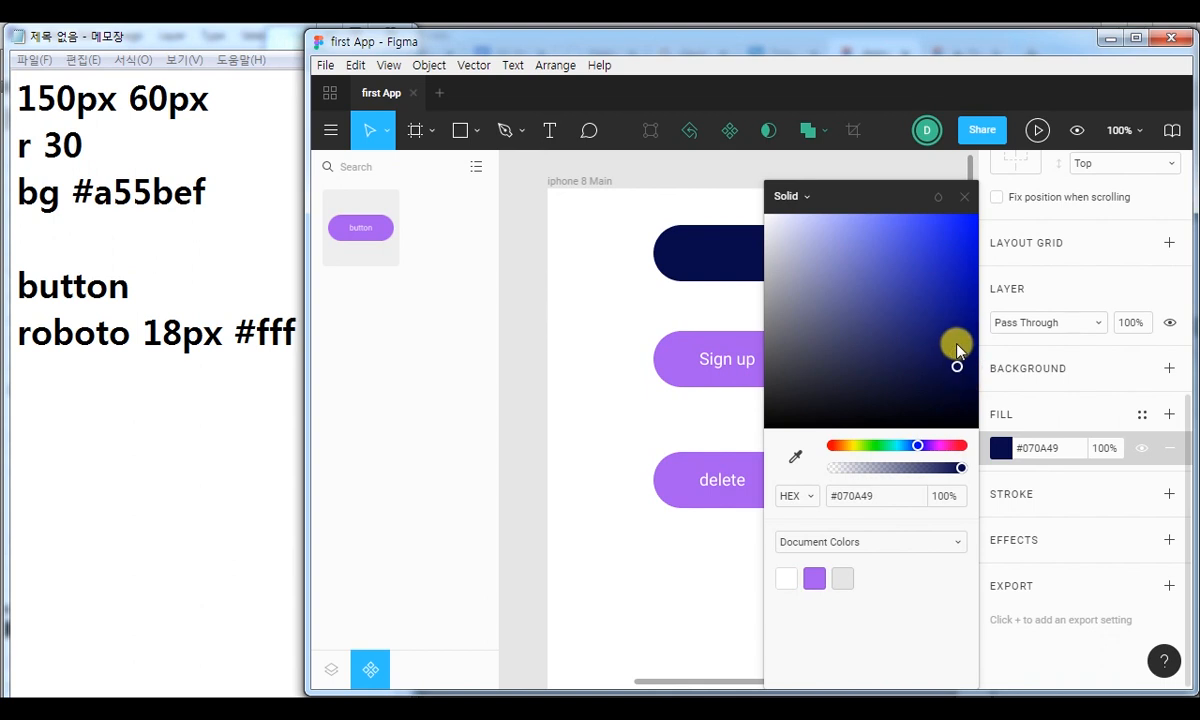
left_click(952, 339)
left_click(964, 196)
Set the fill of the label text inside the navy Sign in button to white, fff.
left_click(720, 254)
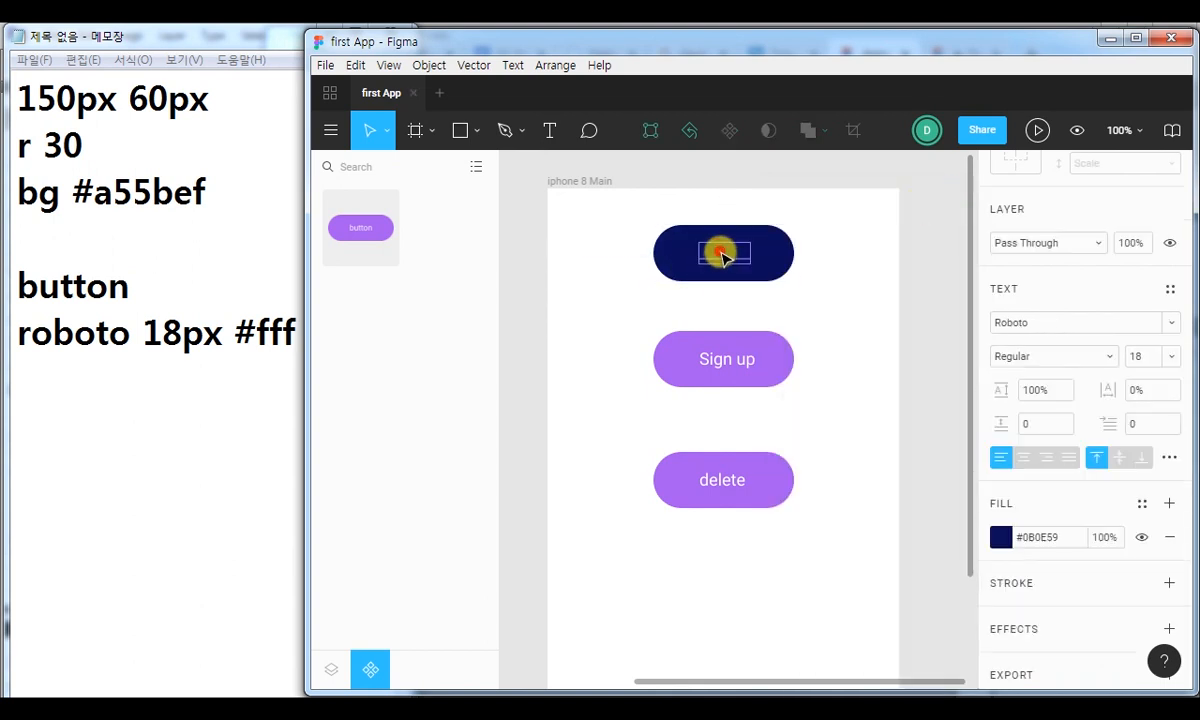
double_click(720, 253)
left_click(739, 252)
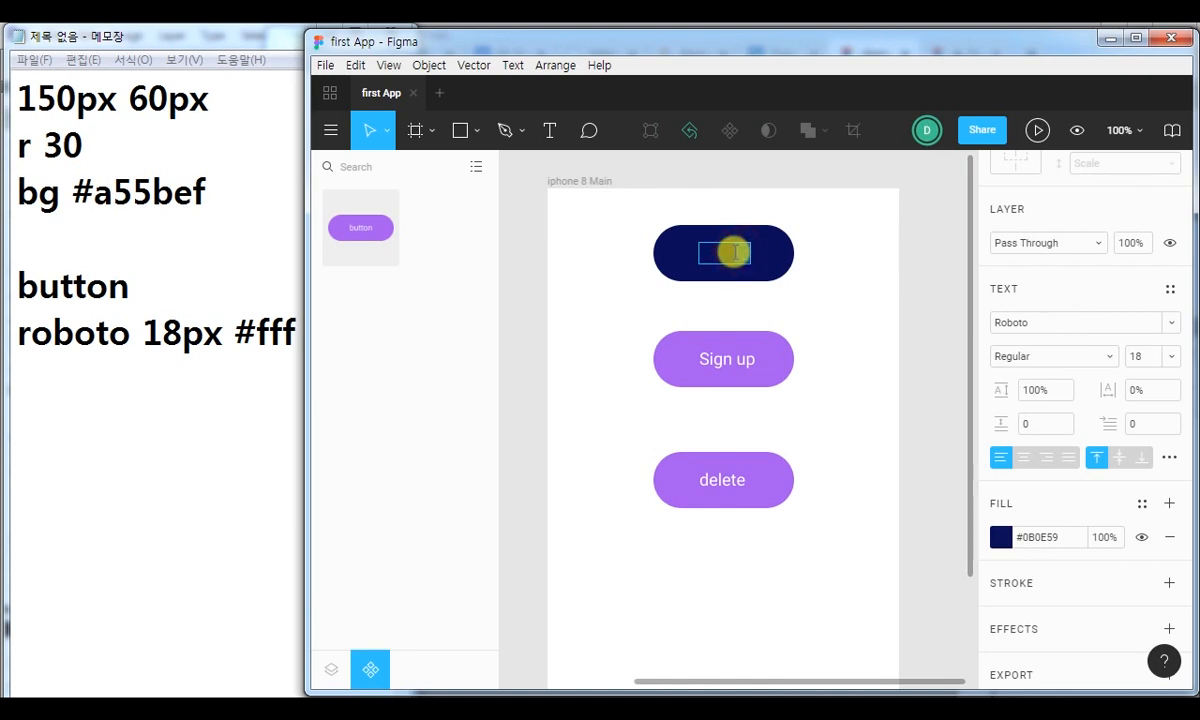
left_click_drag(702, 254, 752, 254)
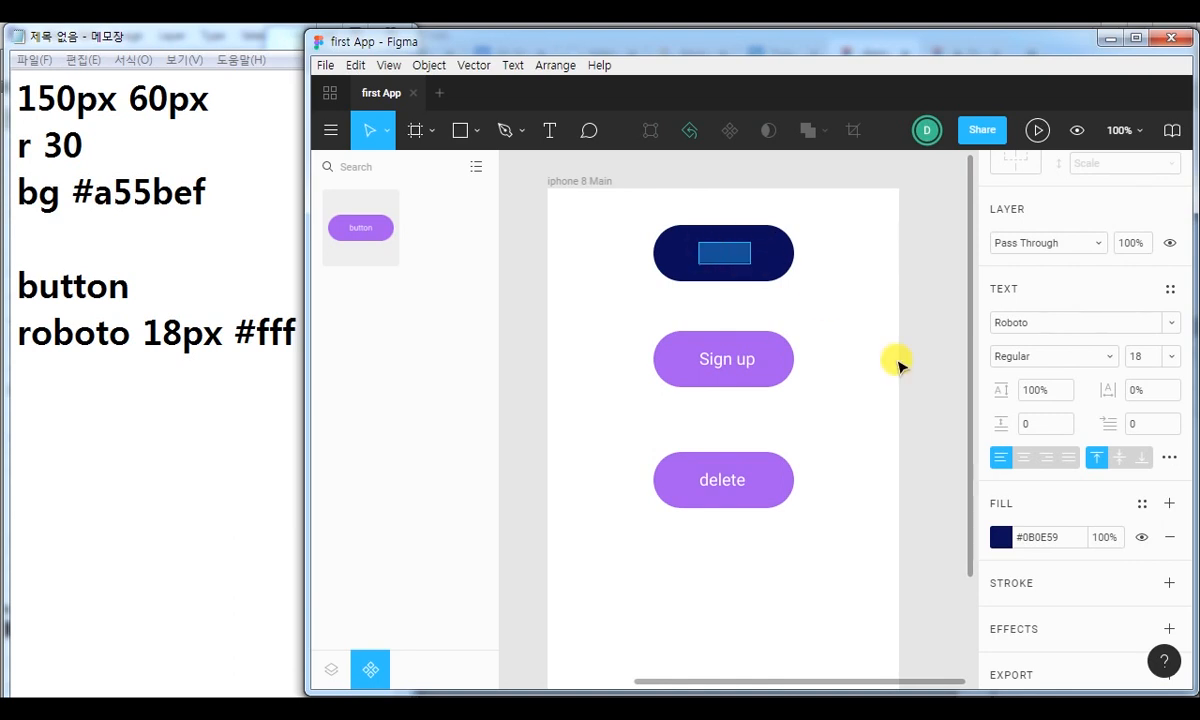
left_click(1001, 540)
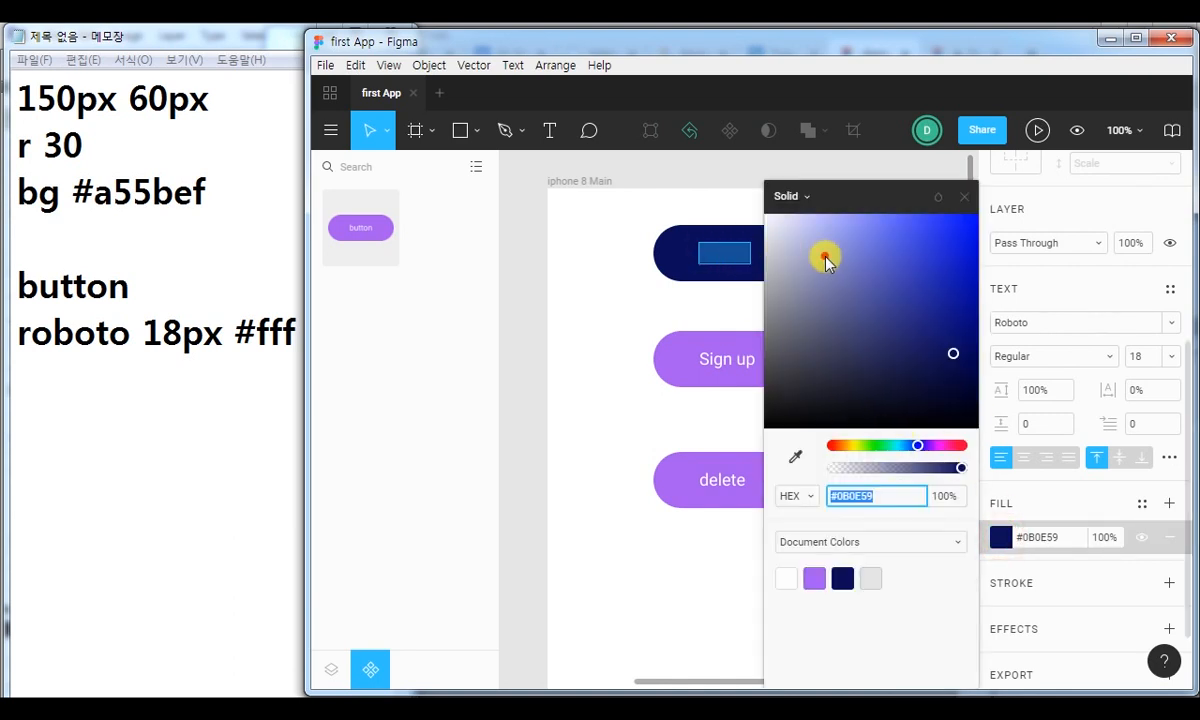
type("fff")
key("Return")
left_click(964, 198)
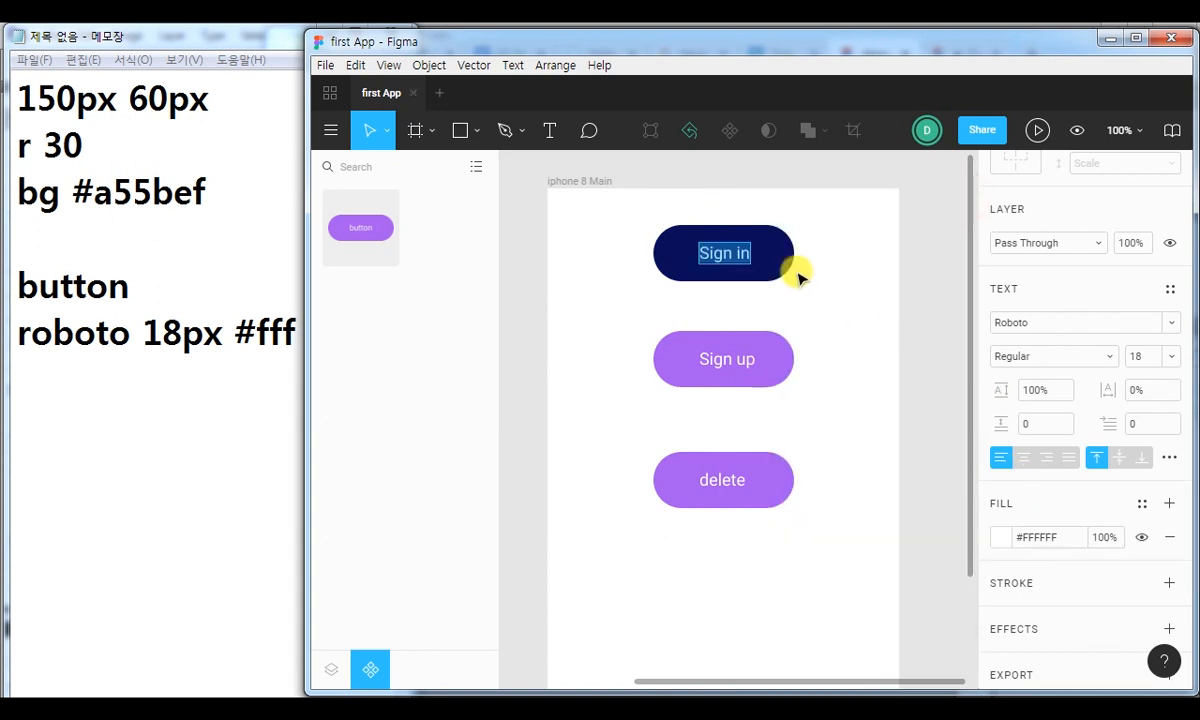
key("Escape")
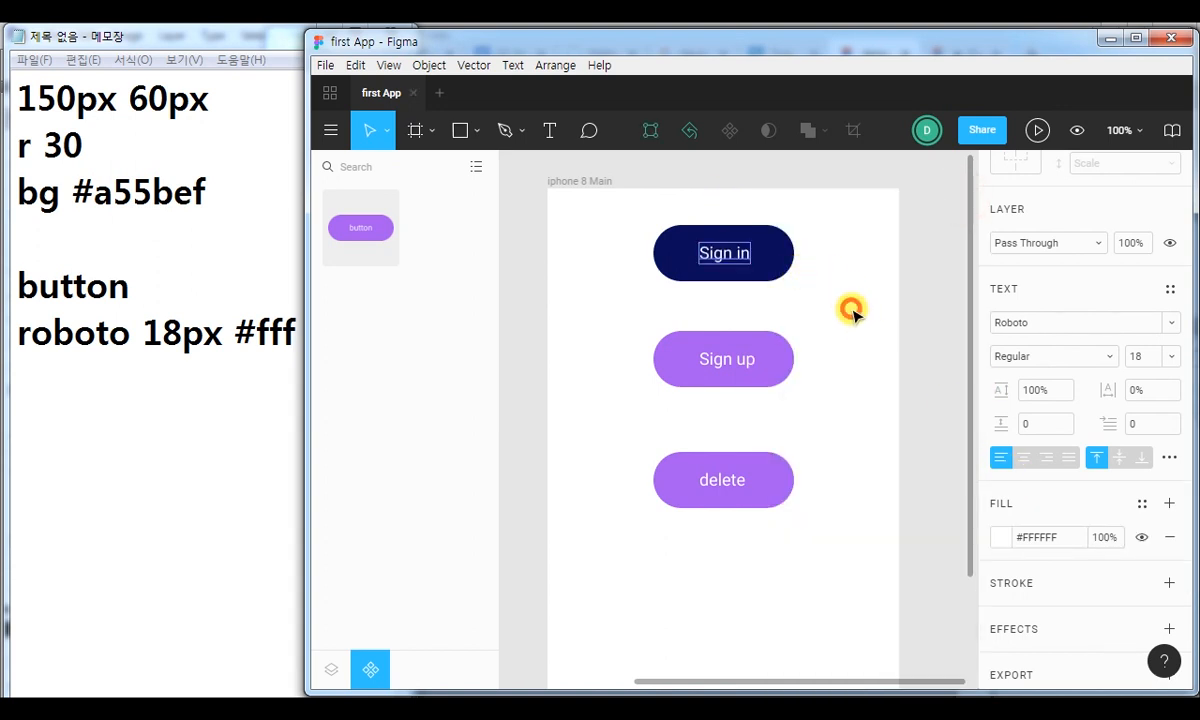
Replace the mixed fill of the whole Sign up button instance with red #FF0000.
left_click(780, 356)
left_click(825, 328)
left_click(758, 348)
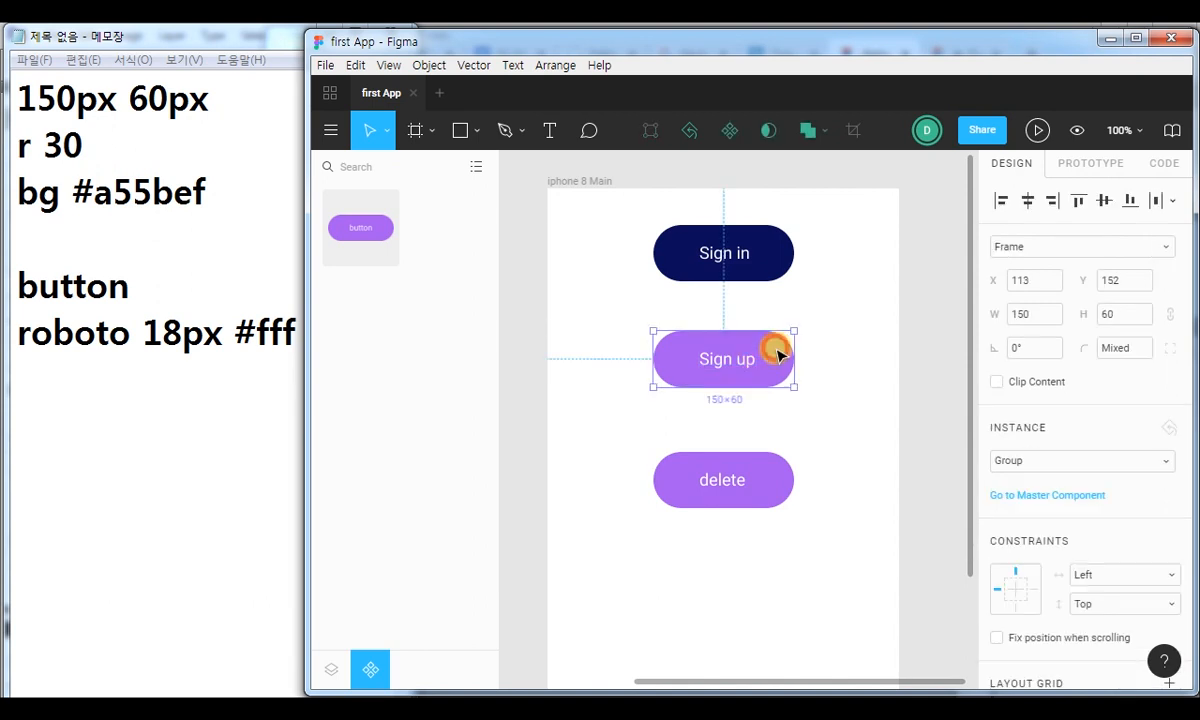
scroll(1110, 530, "down", 5)
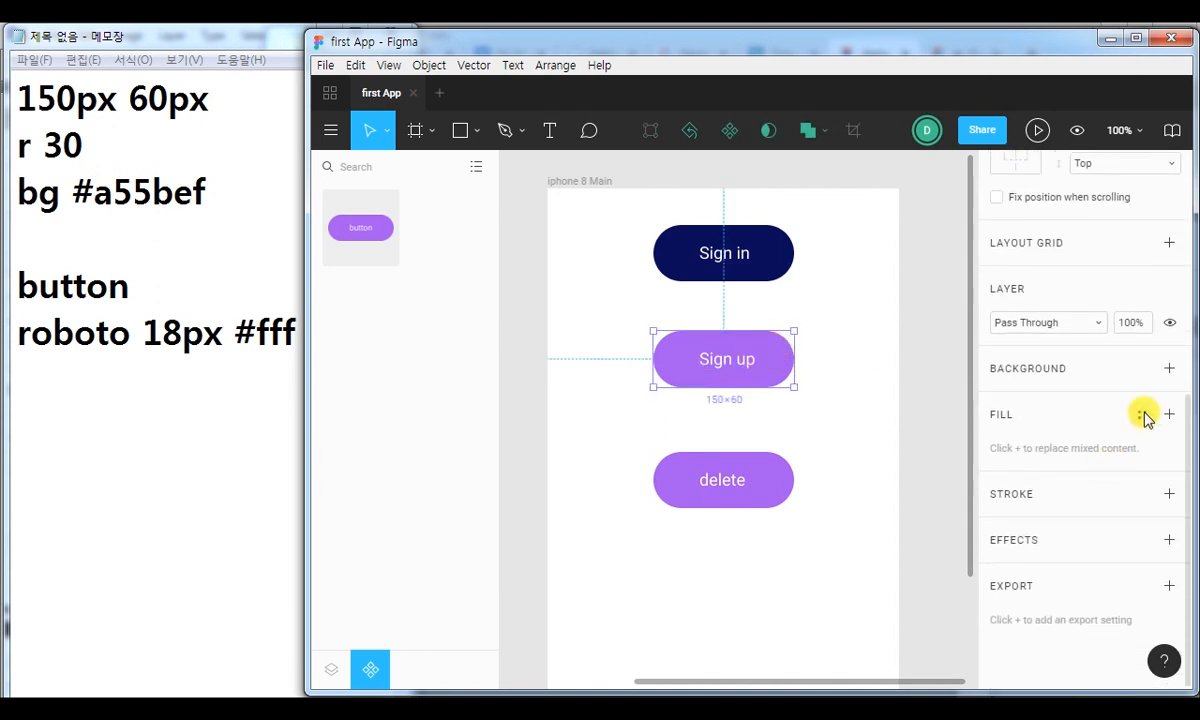
left_click(1166, 414)
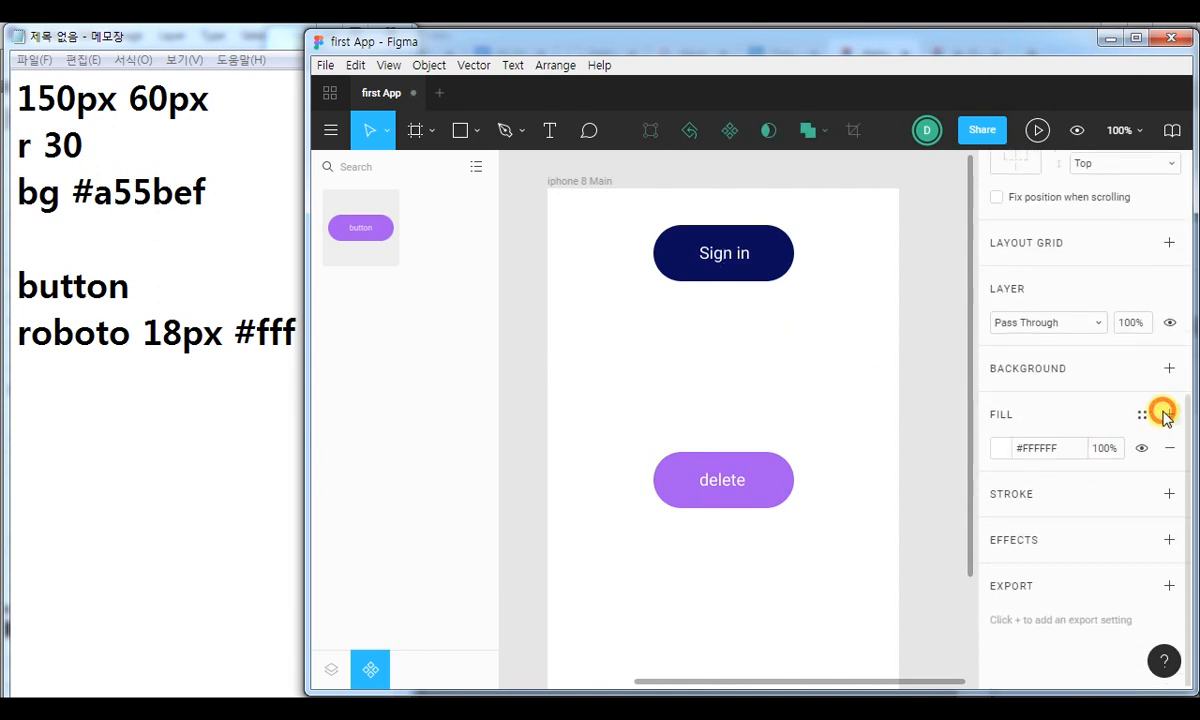
left_click(1001, 448)
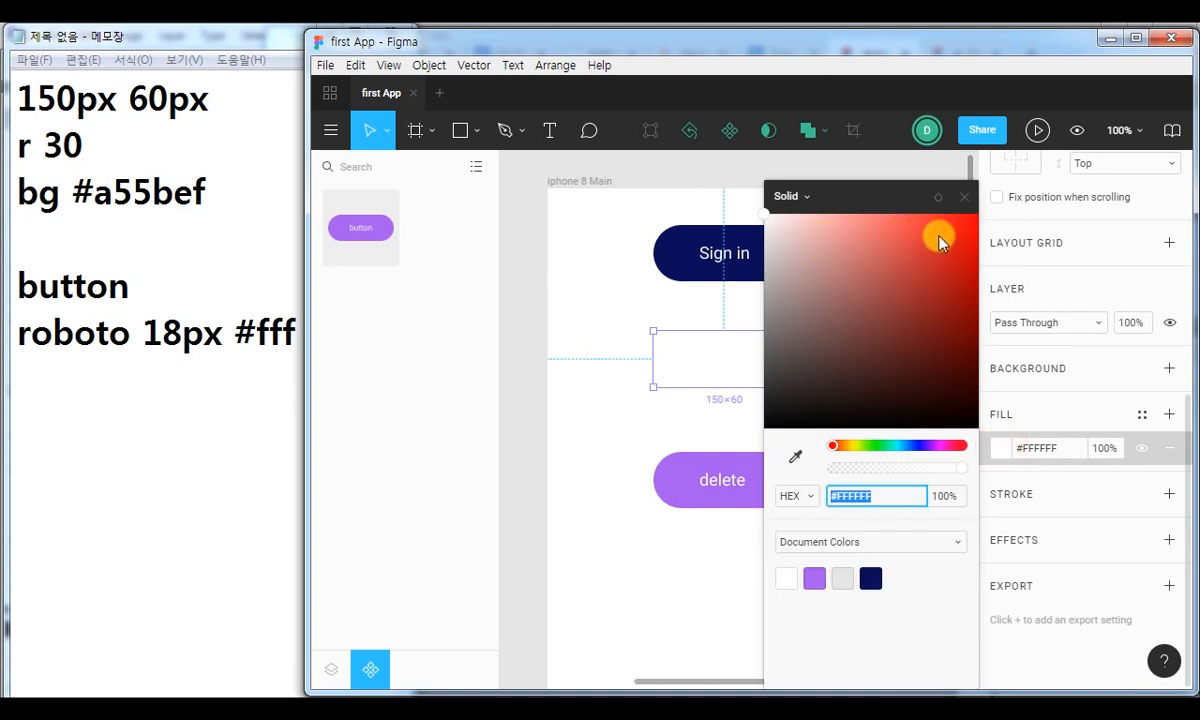
left_click_drag(959, 228, 978, 210)
left_click(963, 196)
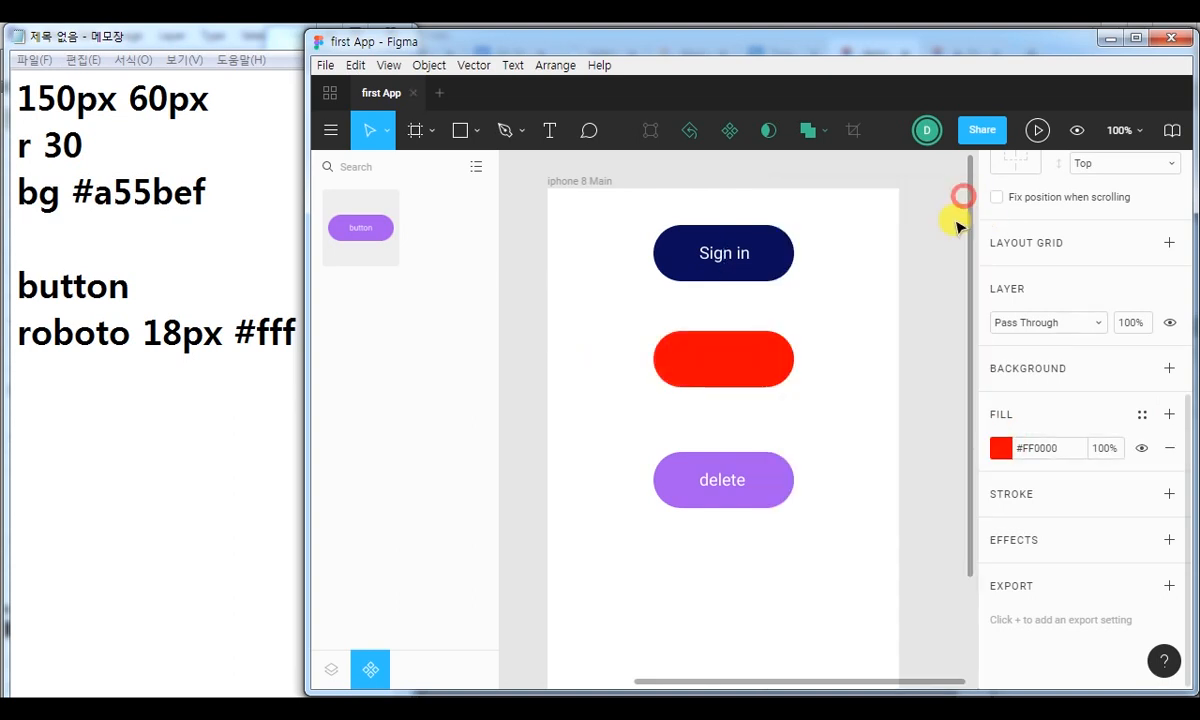
Set the fill of the label text inside the red Sign up button to white, fff.
double_click(713, 354)
left_click(1000, 536)
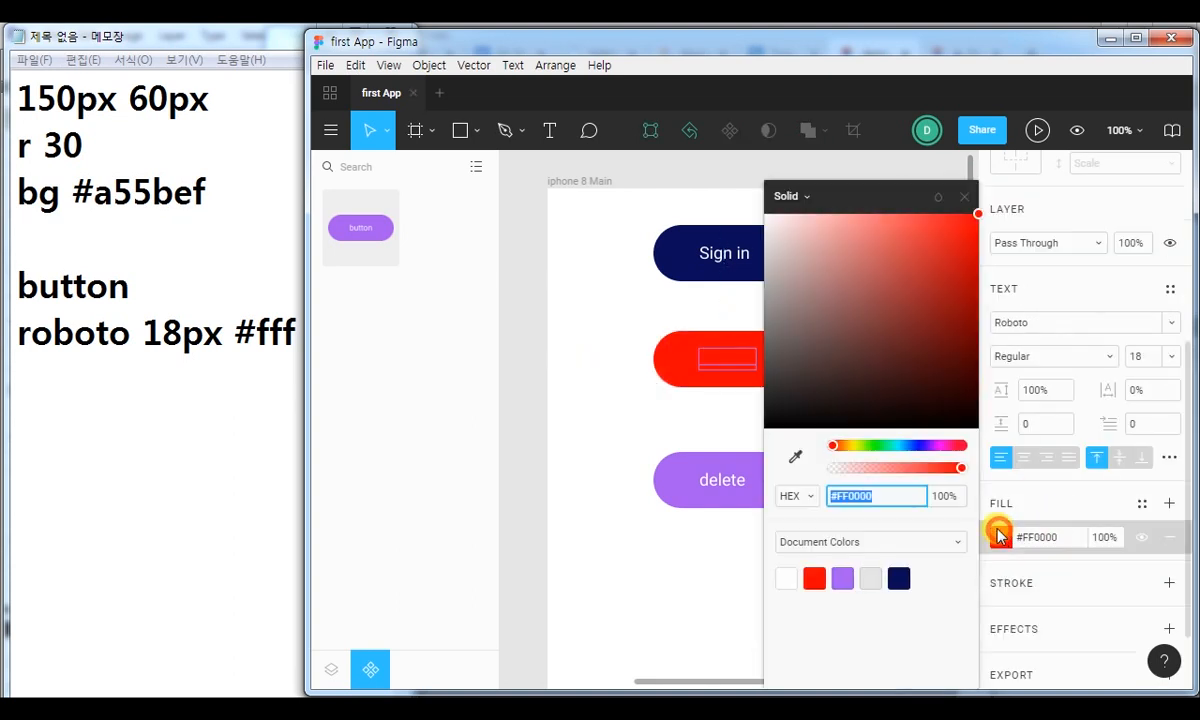
type("fff")
key("Return")
left_click(964, 196)
left_click(874, 376)
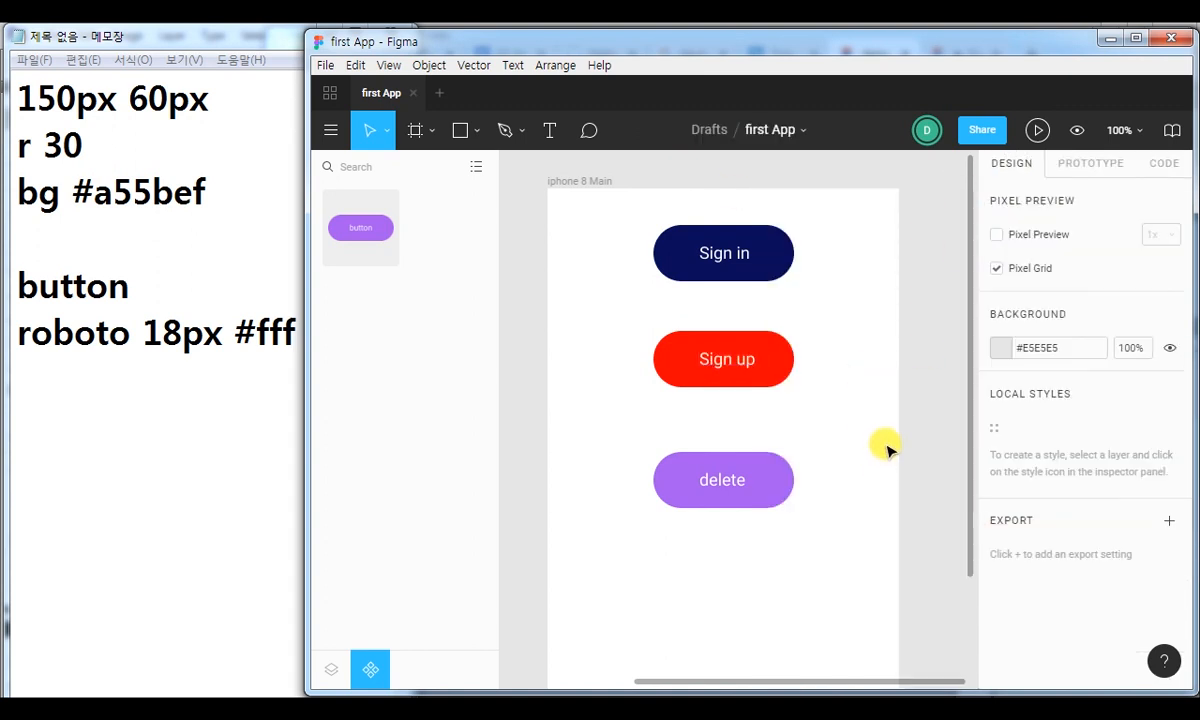
Set the fill of only the background shape inside the delete button instance to black #000000.
left_click(785, 488)
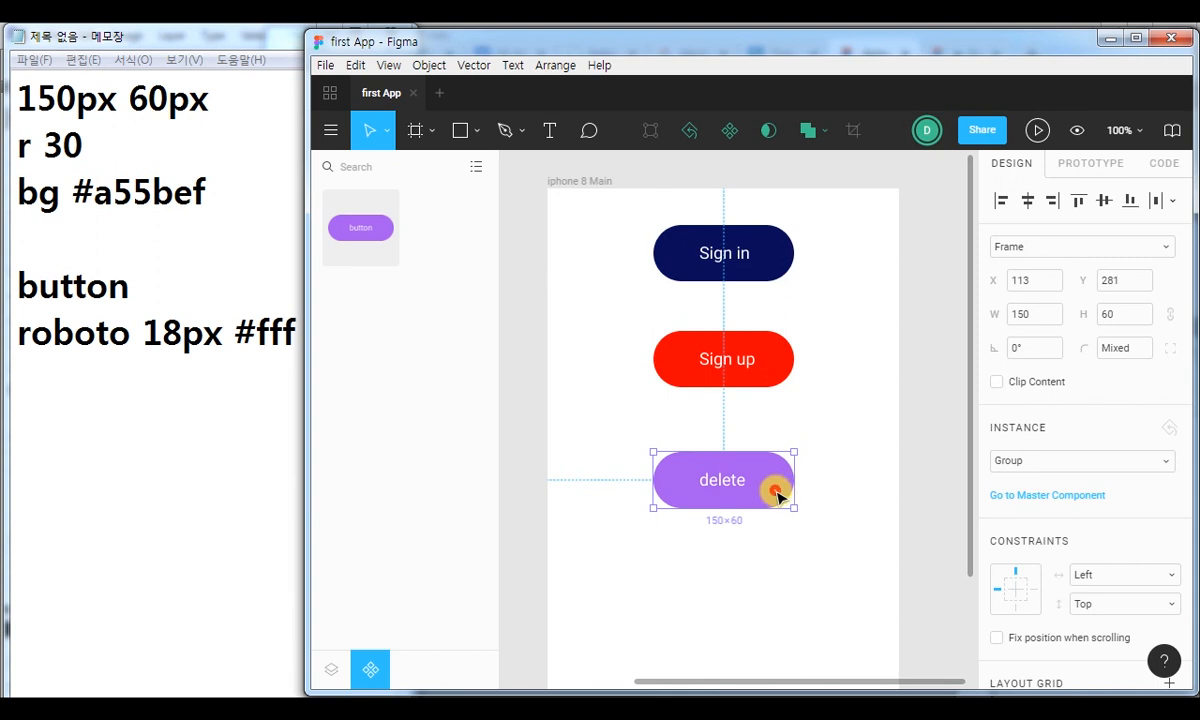
left_click(777, 495)
left_click(1000, 448)
left_click_drag(900, 340, 710, 492)
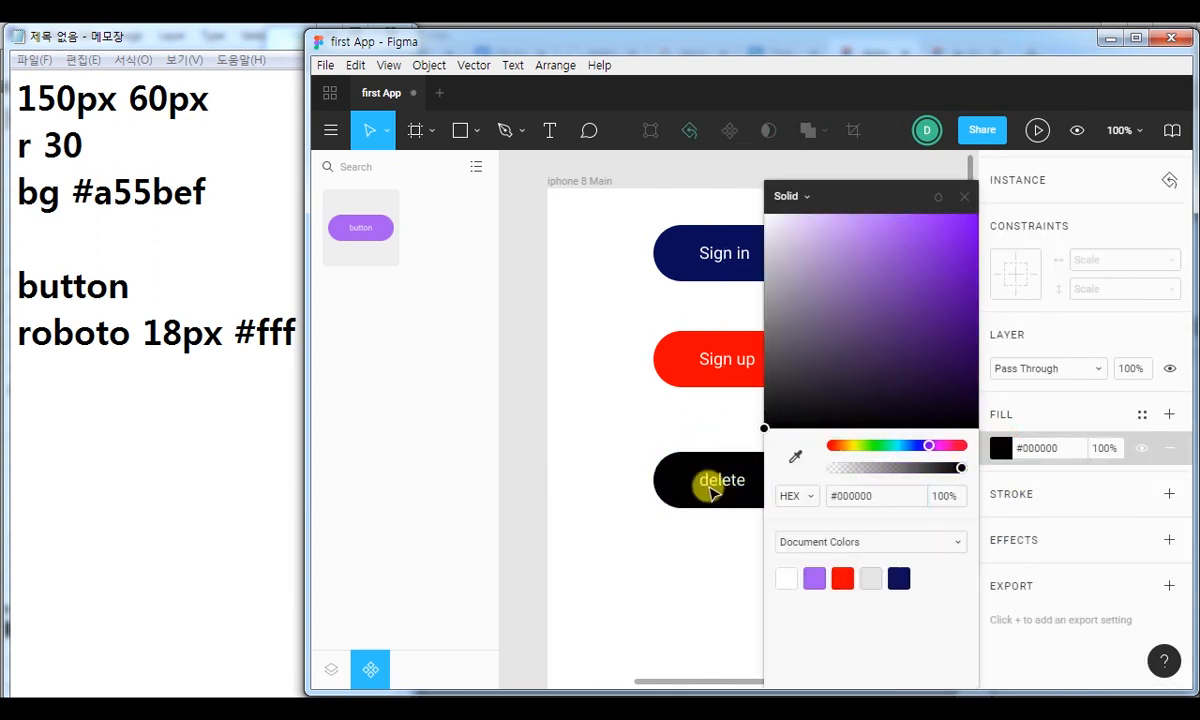
left_click(964, 197)
left_click(842, 317)
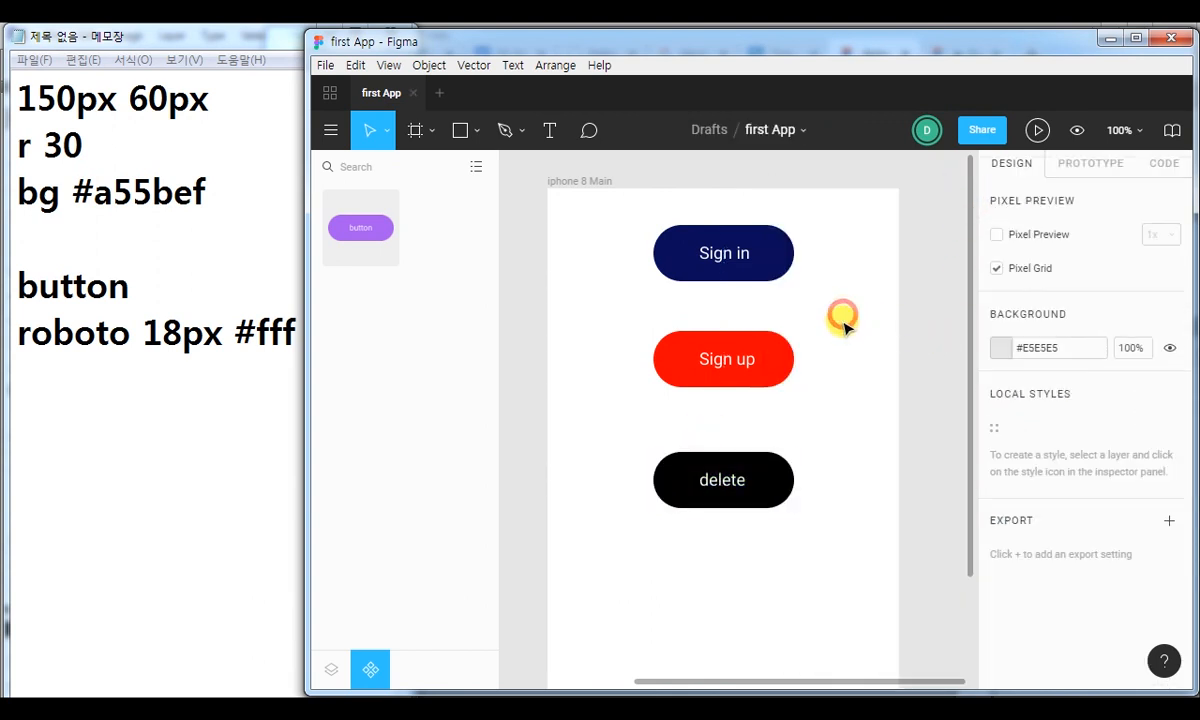
Set the corner radius of the background shape inside the purple button master component to 20.
left_click(830, 407)
left_click(527, 270)
left_click_drag(538, 233, 738, 262)
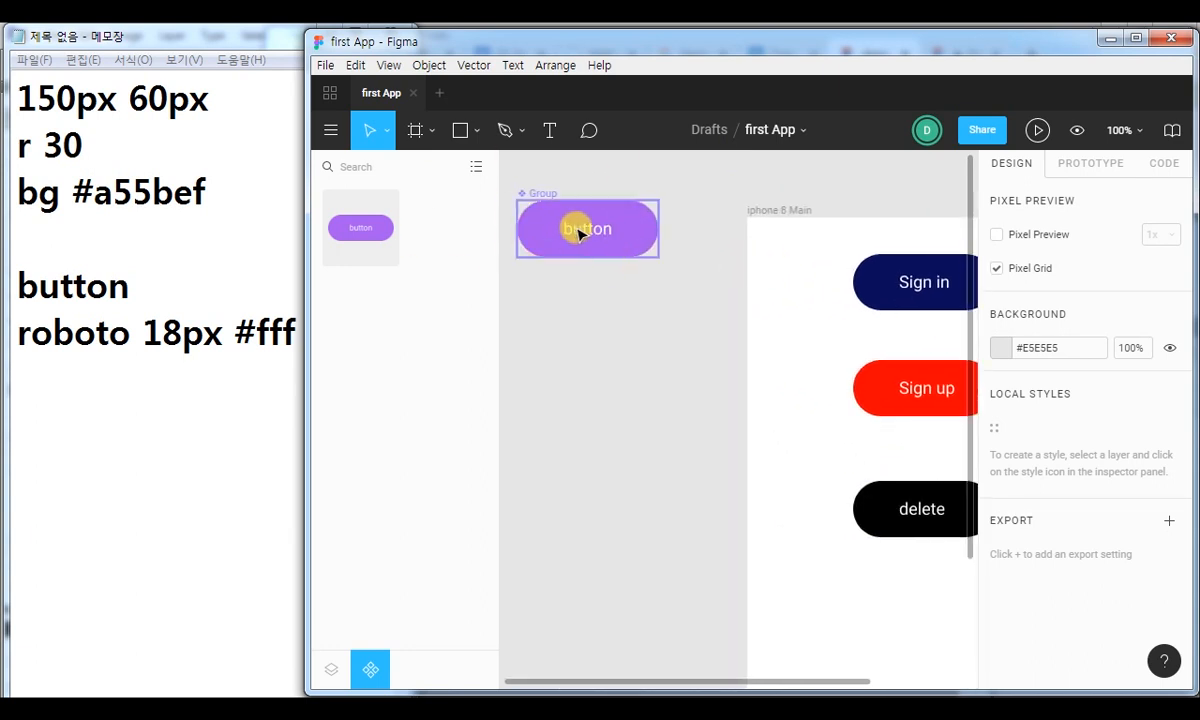
left_click(1136, 38)
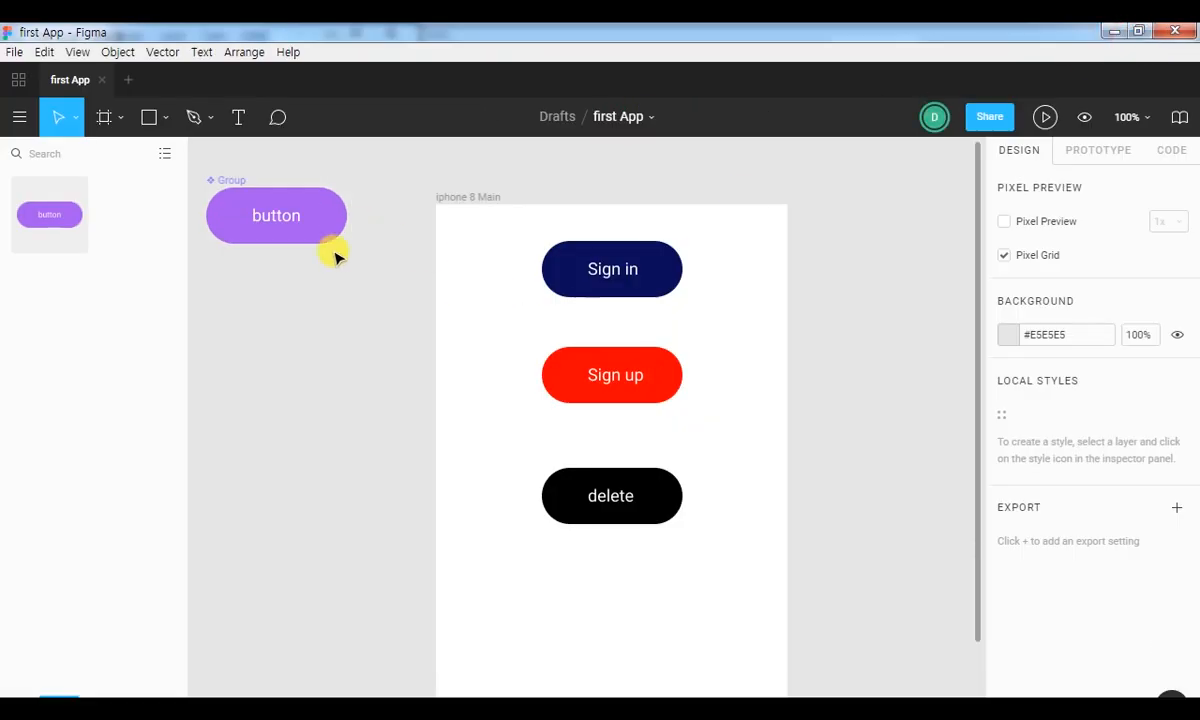
left_click(298, 207)
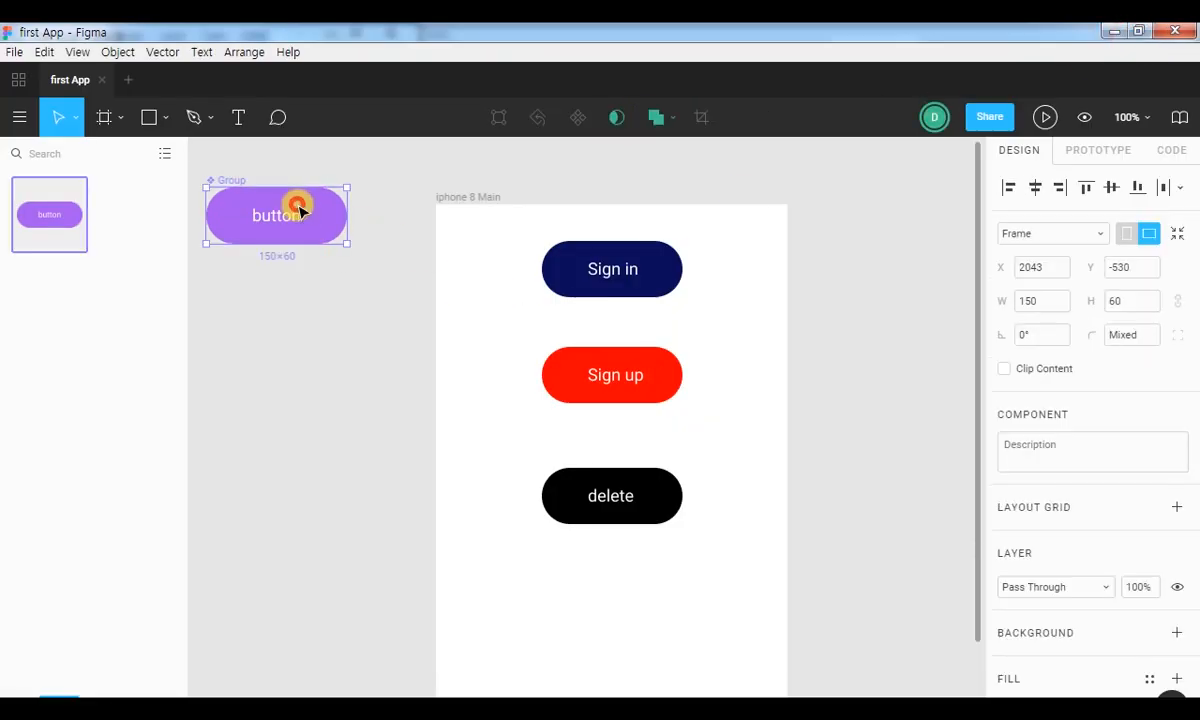
left_click(343, 166)
left_click(303, 196)
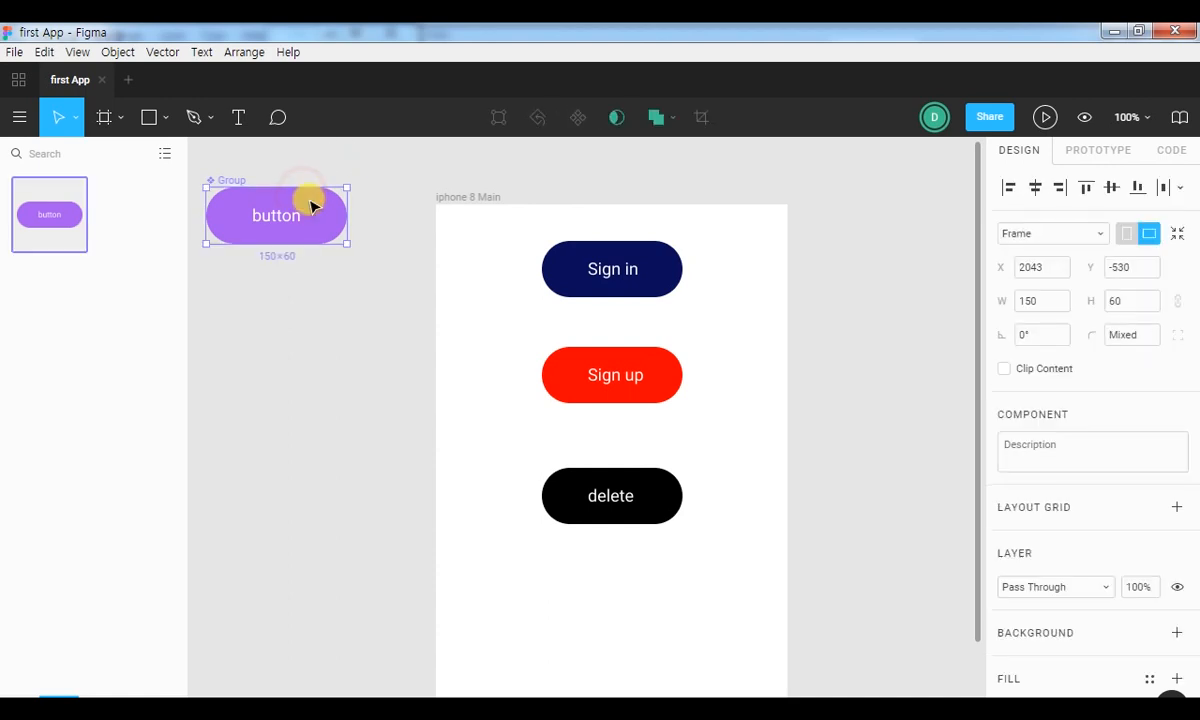
double_click(326, 215)
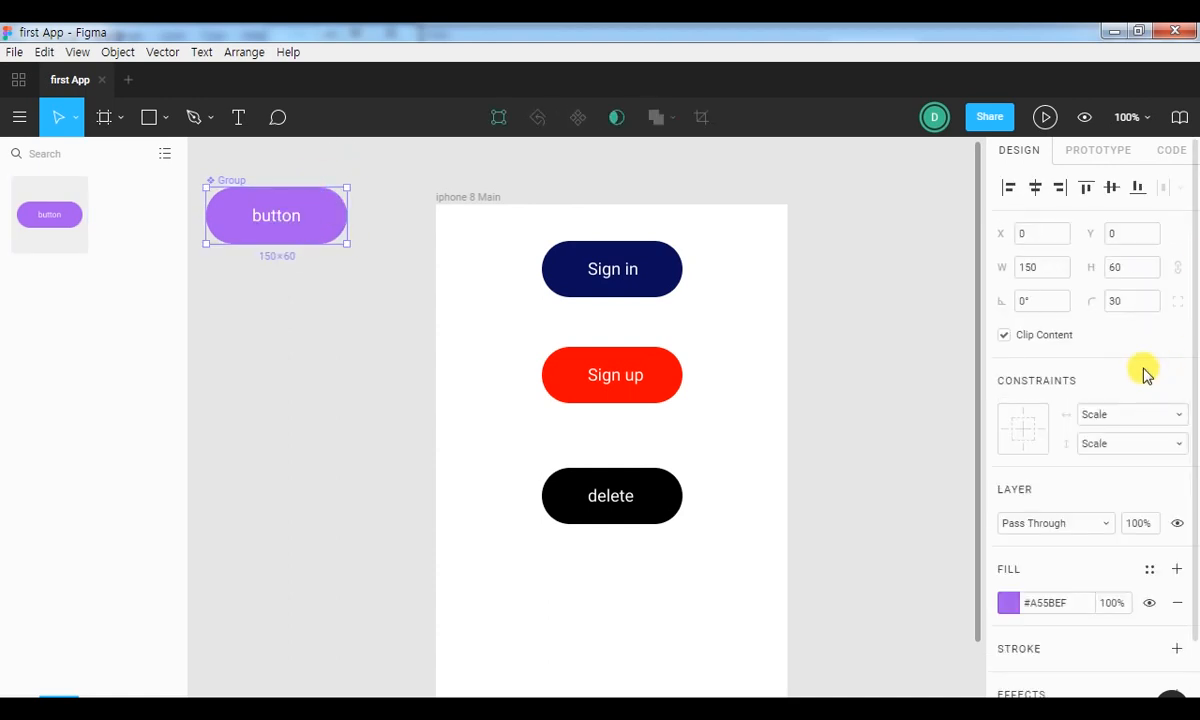
left_click(1118, 302)
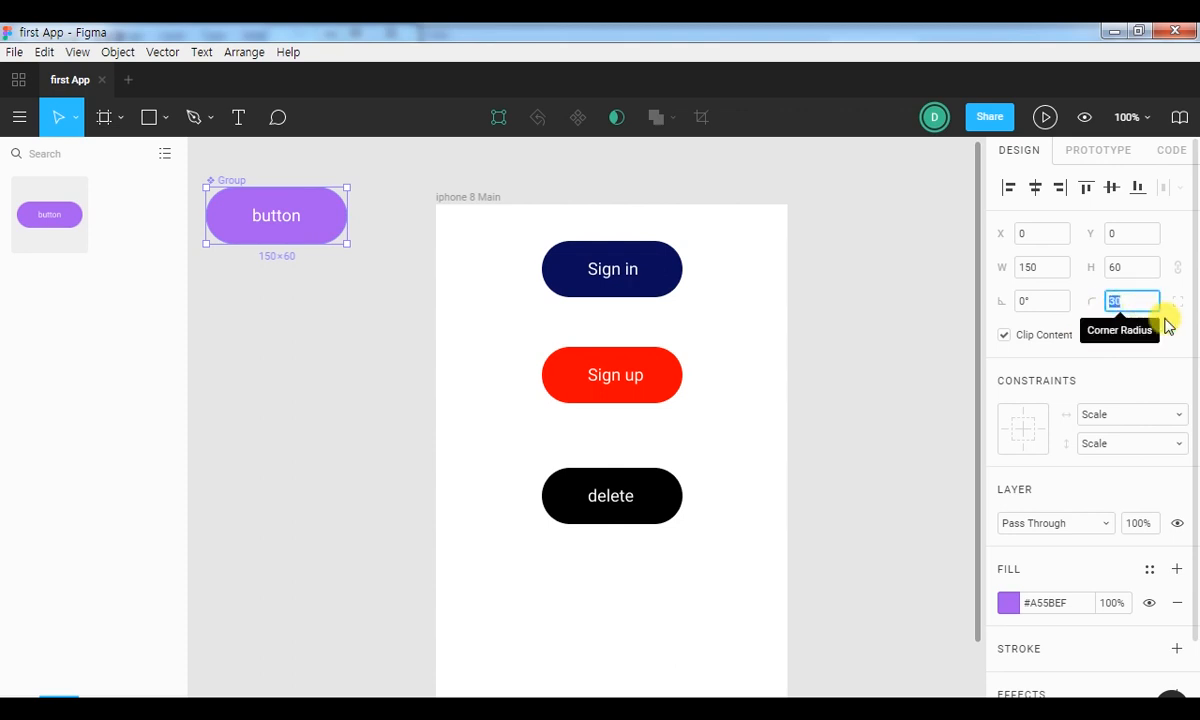
type("20")
key("Return")
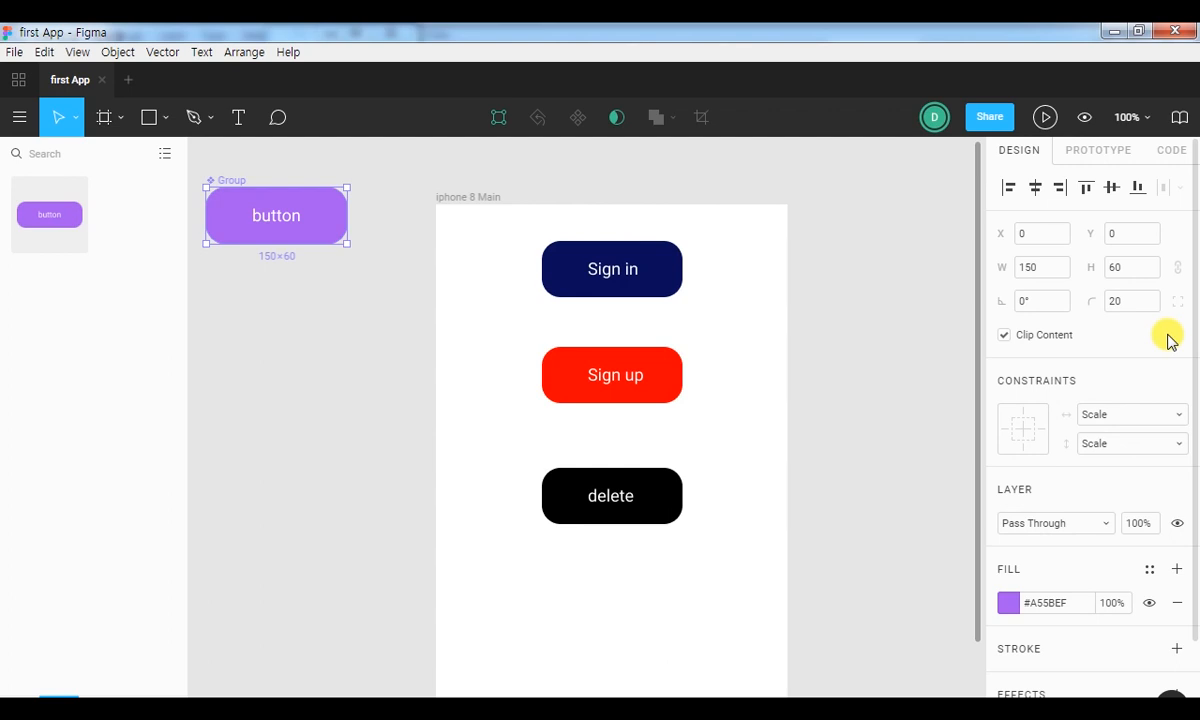
mouse_move(463, 190)
left_mouse_down()
mouse_move(698, 608)
mouse_move(496, 323)
mouse_move(540, 302)
left_mouse_up()
left_click(124, 127)
left_click_drag(478, 191, 790, 572)
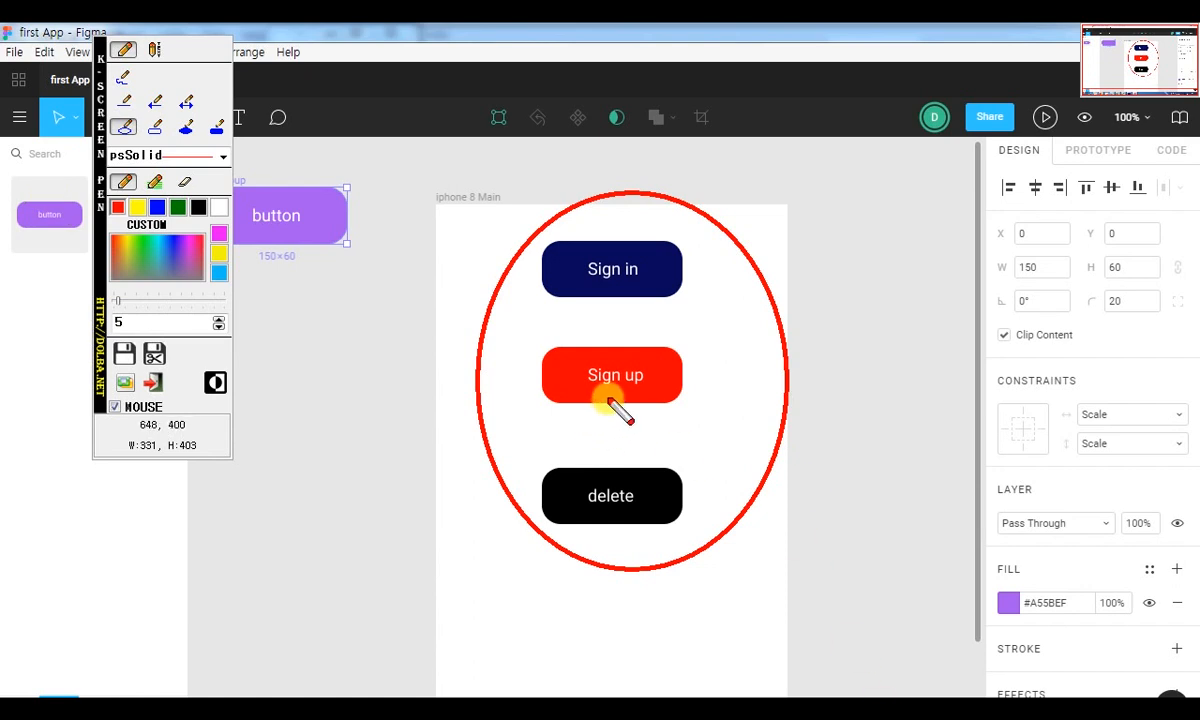
key("Escape")
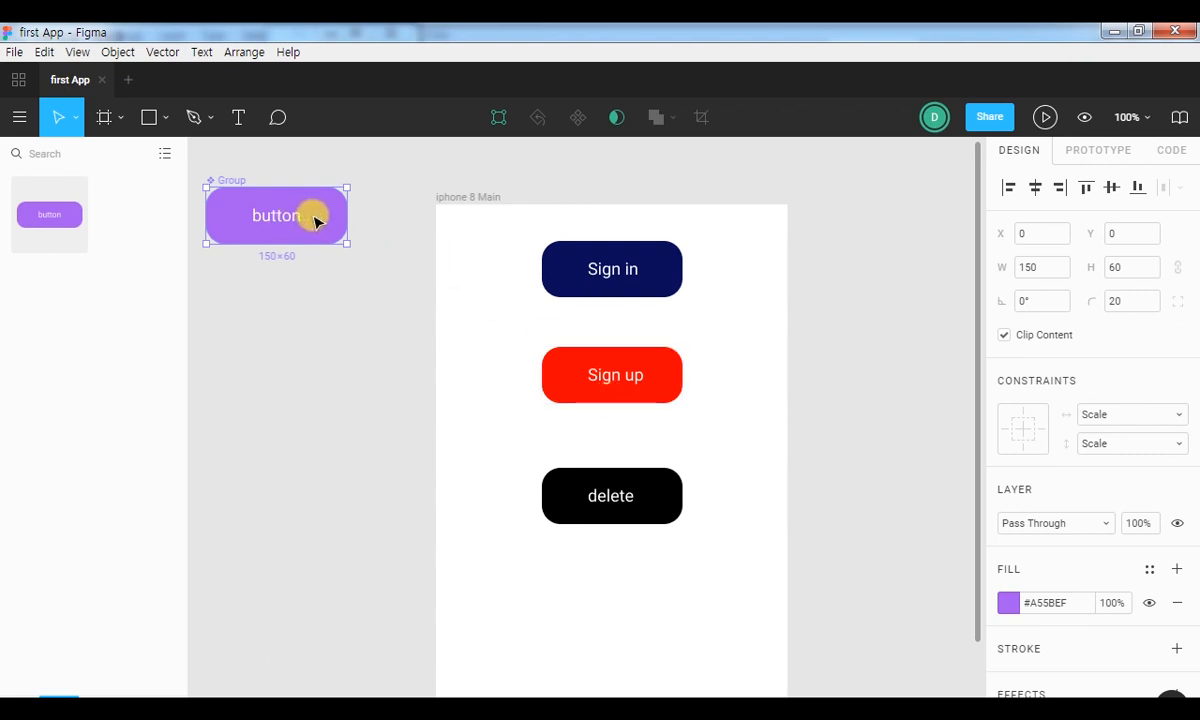
Widen the label's text box inside the purple master button on both sides to span the full 150 px width.
double_click(273, 220)
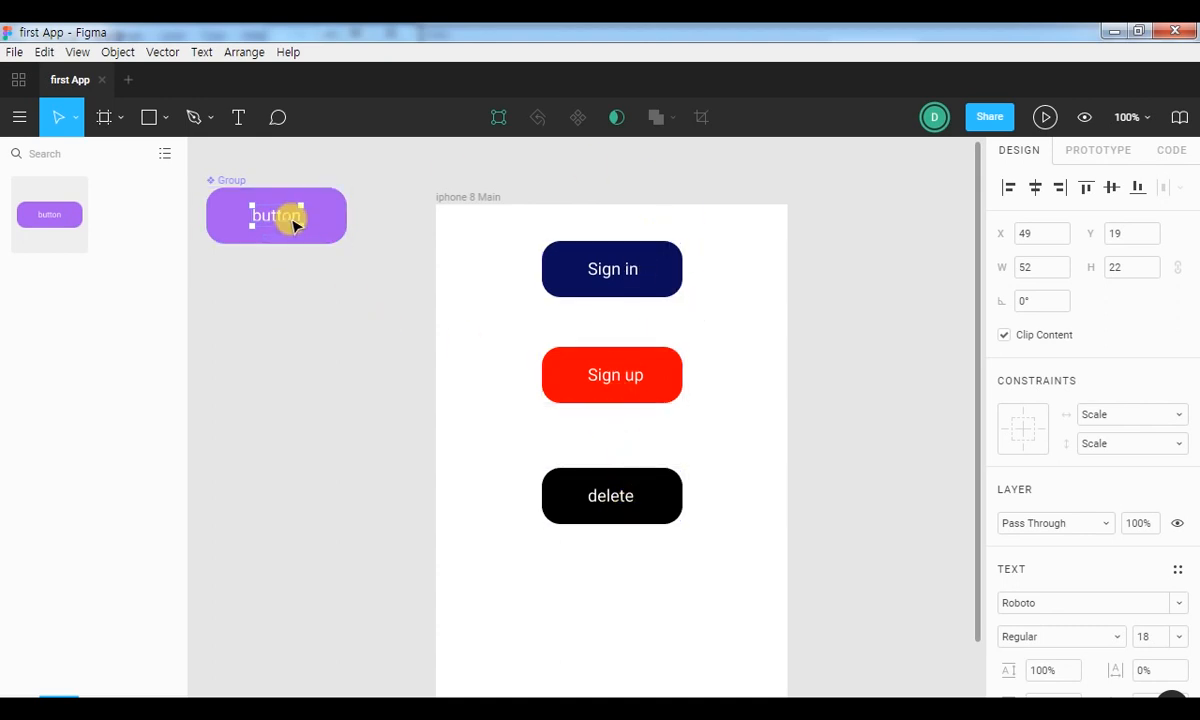
double_click(284, 218)
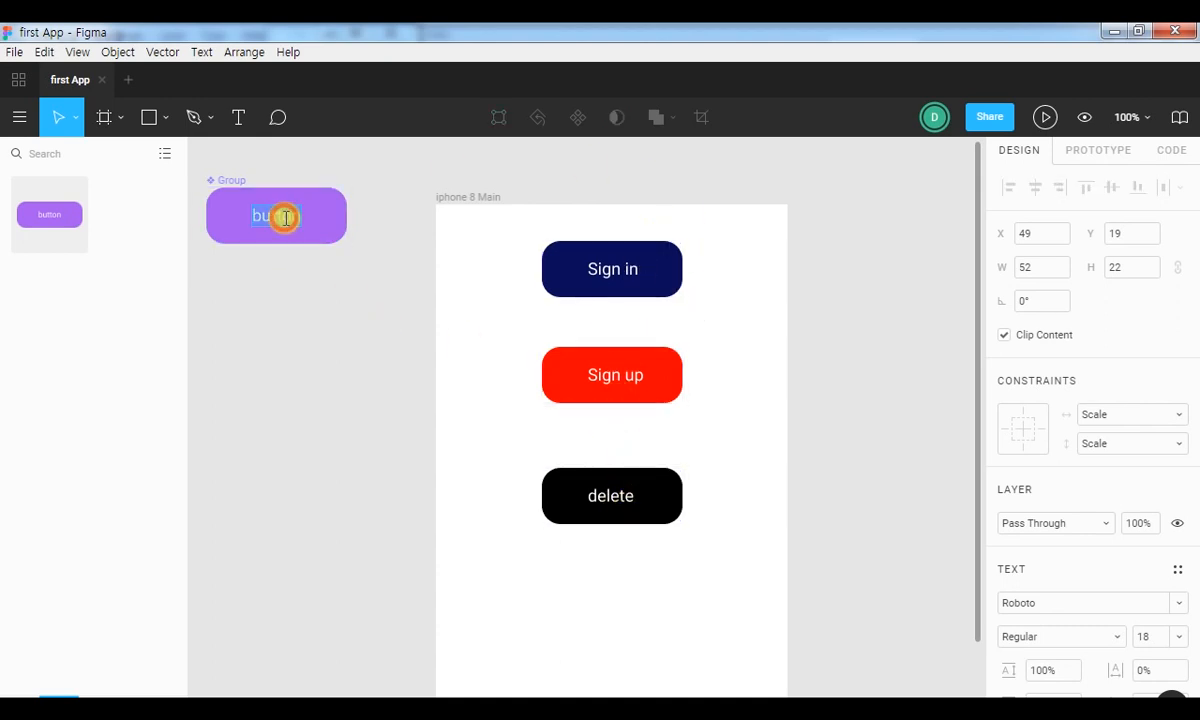
left_click(293, 256)
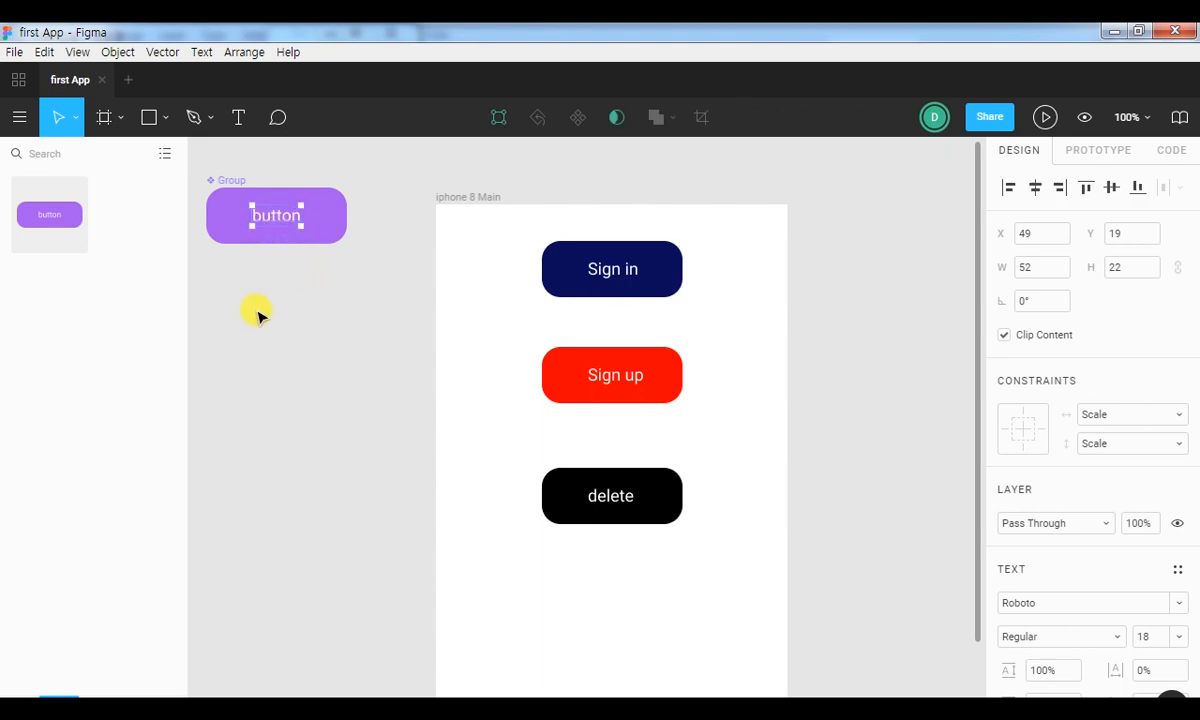
left_click(266, 216)
left_click(279, 268)
left_click(268, 213)
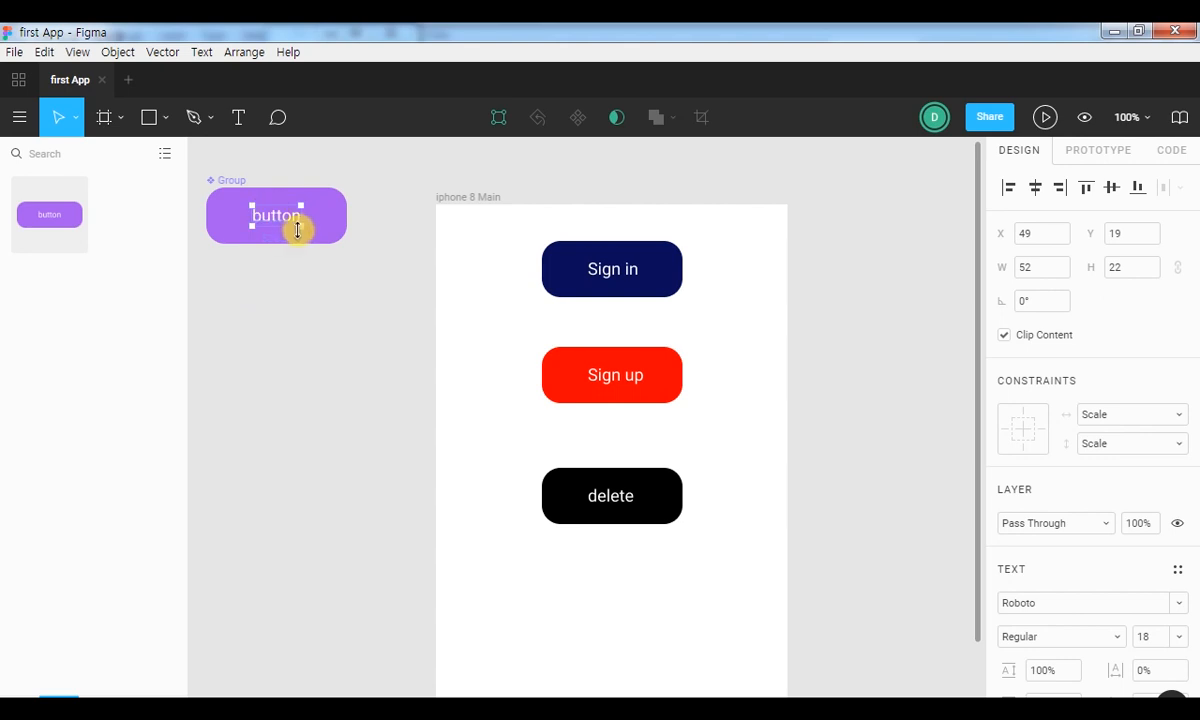
left_click_drag(304, 224, 346, 216)
left_click_drag(251, 222, 206, 221)
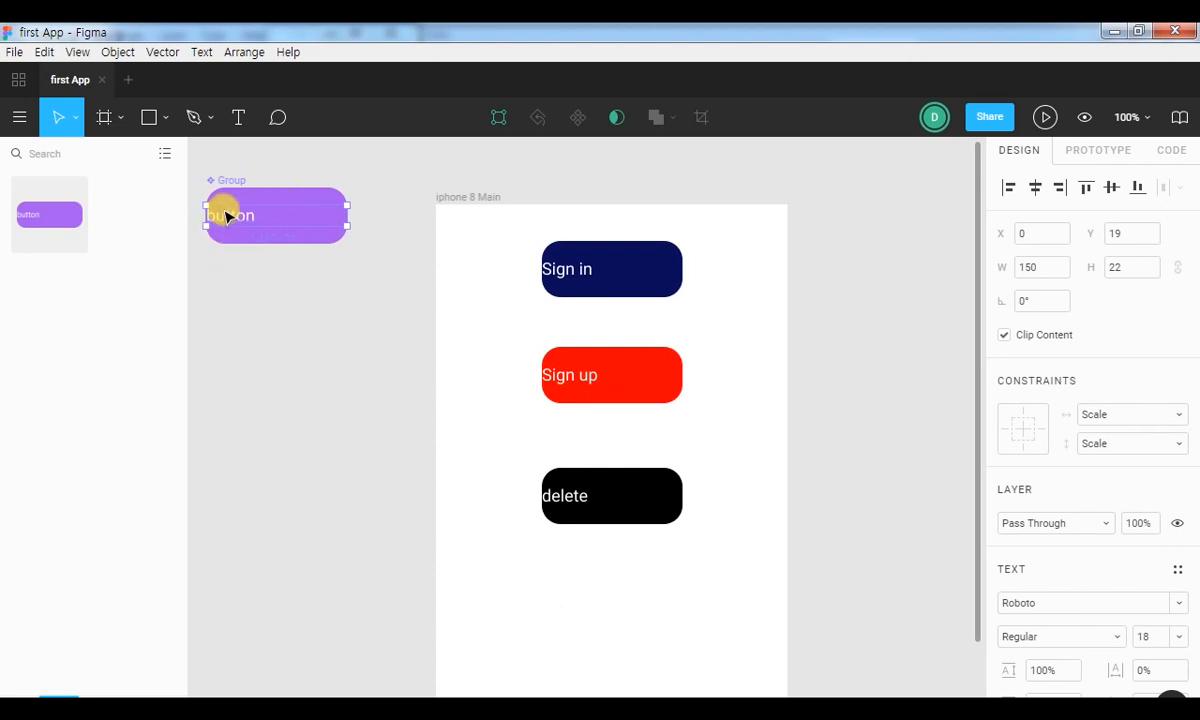
Centre-align the label text of the purple master button horizontally within its text box.
scroll(1109, 570, "down", 4)
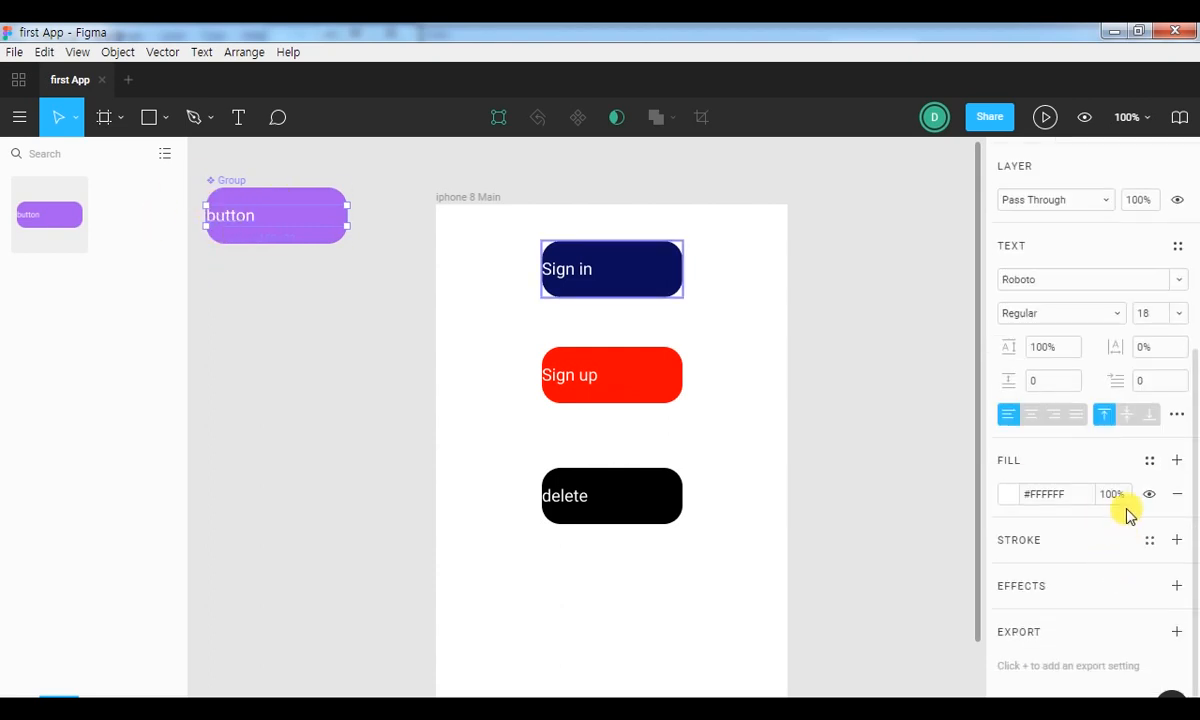
left_click(1031, 414)
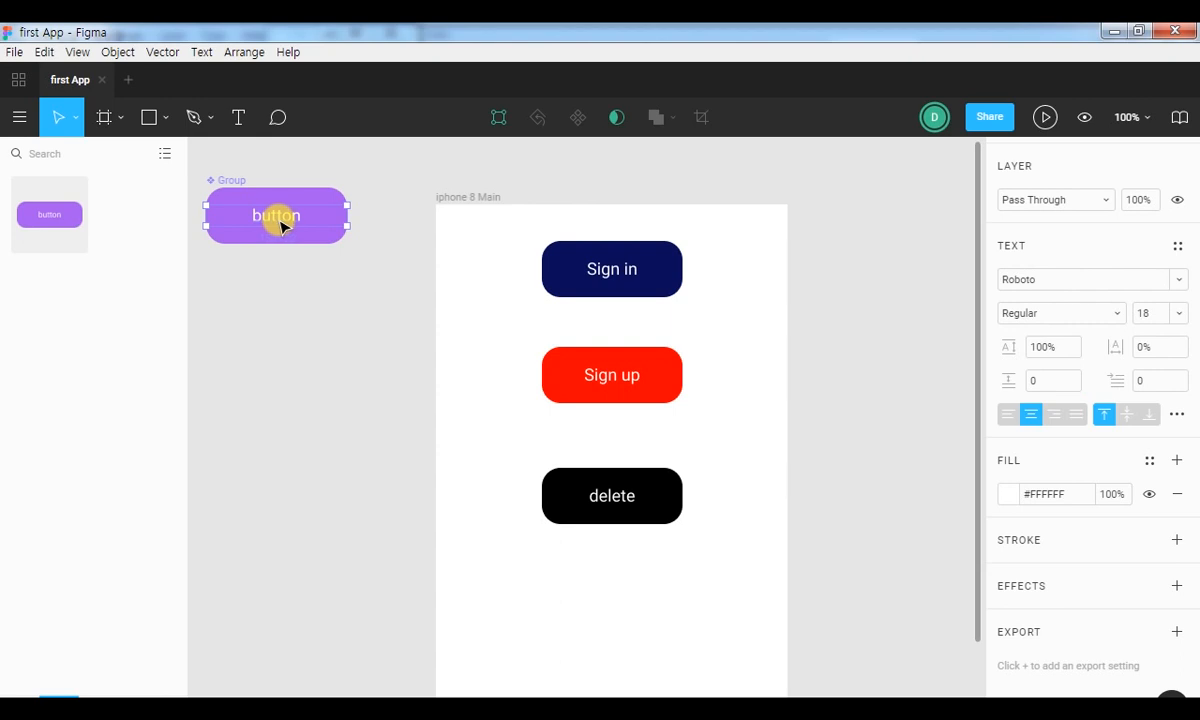
left_click(396, 375)
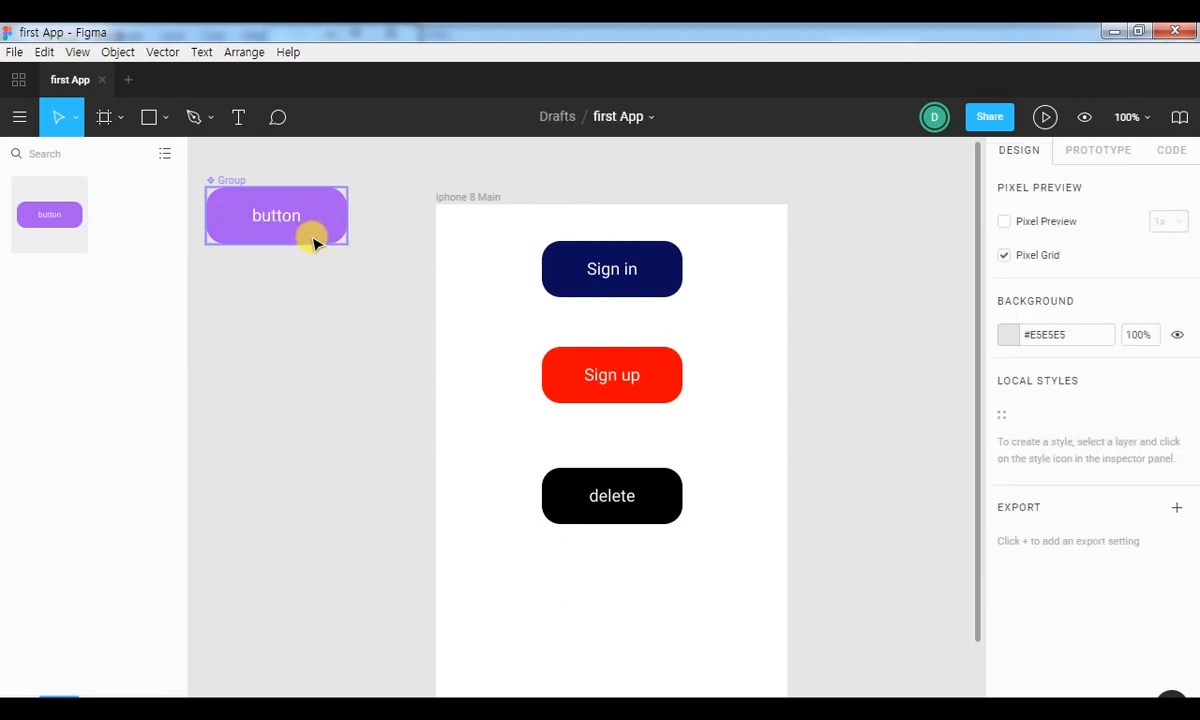
Delete the purple button master component and the Sign in, Sign up and delete instances in iphone 8 Main.
left_click_drag(374, 293, 197, 155)
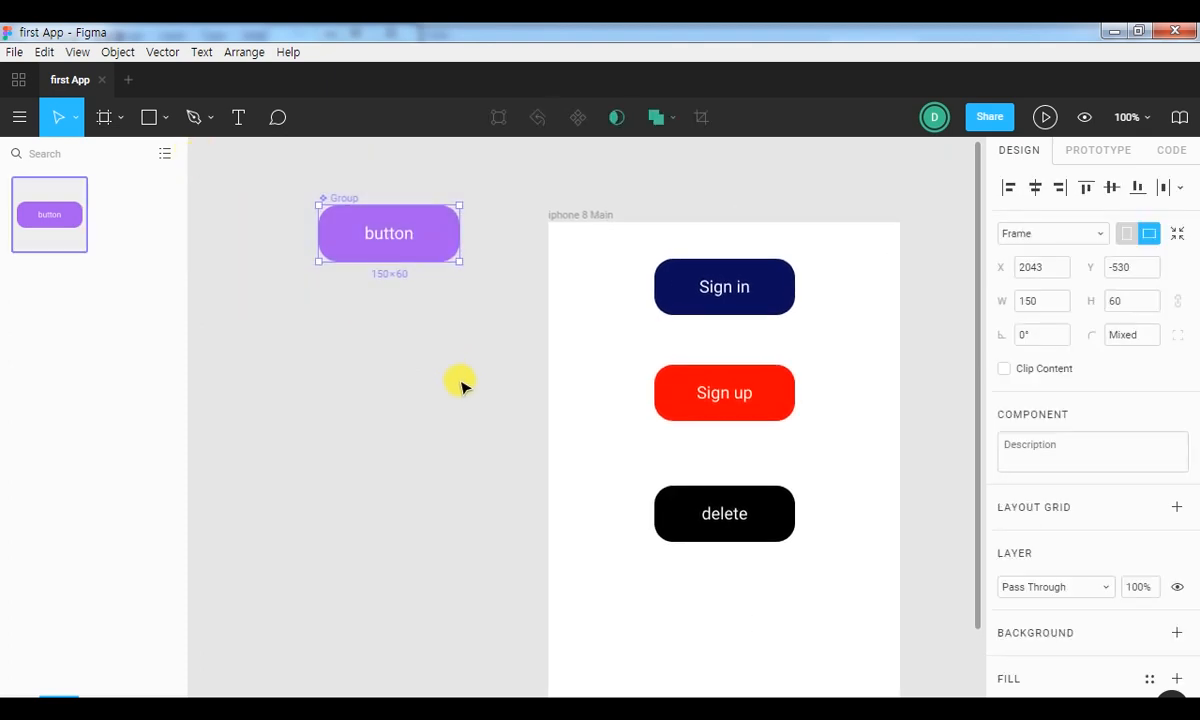
left_click(461, 384)
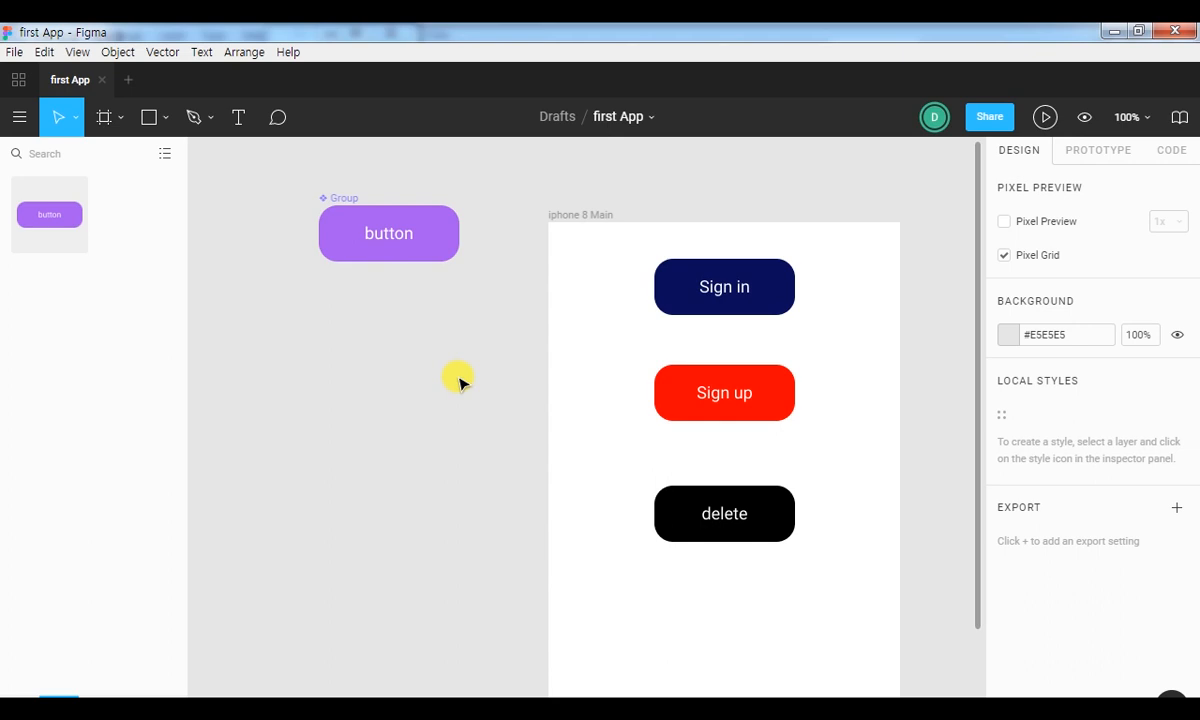
left_click_drag(270, 166, 446, 290)
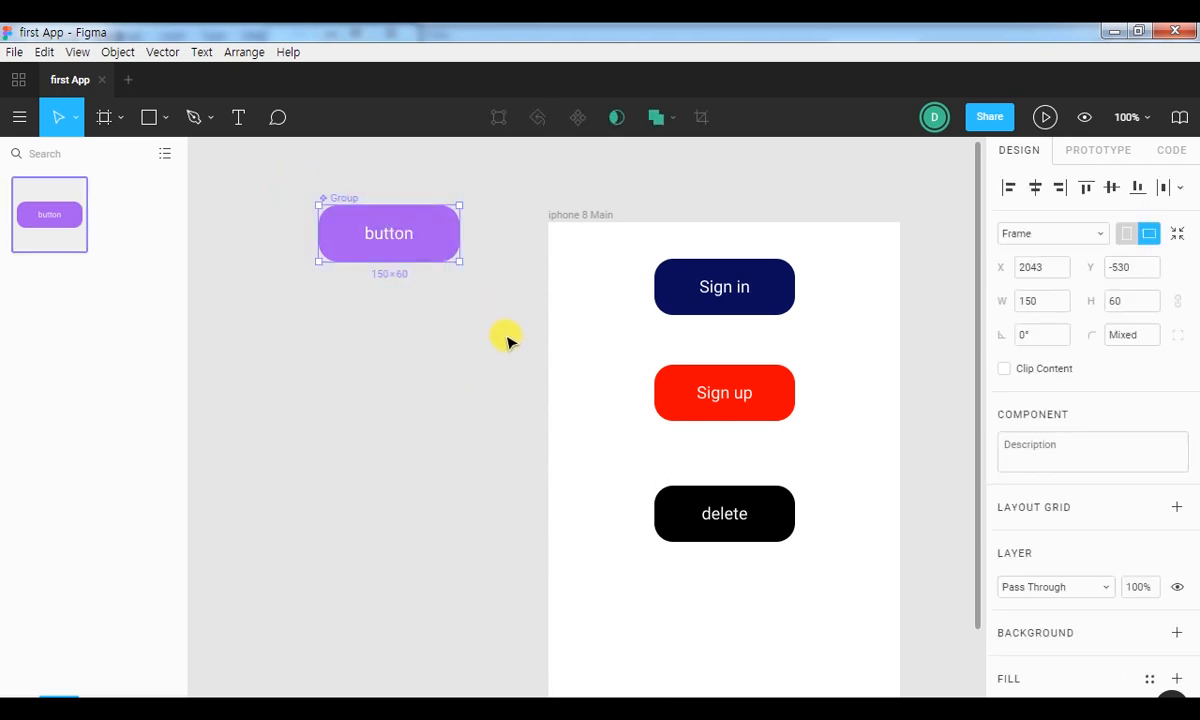
key("Delete")
left_click_drag(643, 250, 805, 540)
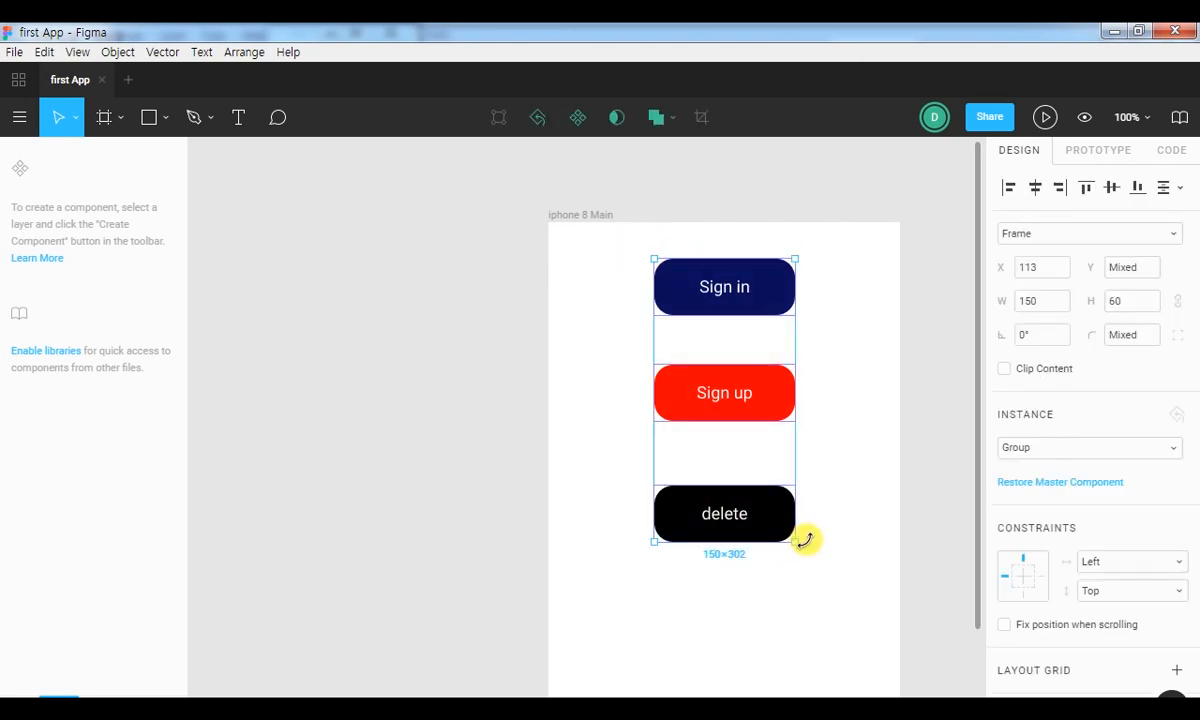
key("Delete")
Look through the device size presets for the iphone 8 Main frame, then toggle its orientation to landscape and back to portrait.
key("minus")
key("minus")
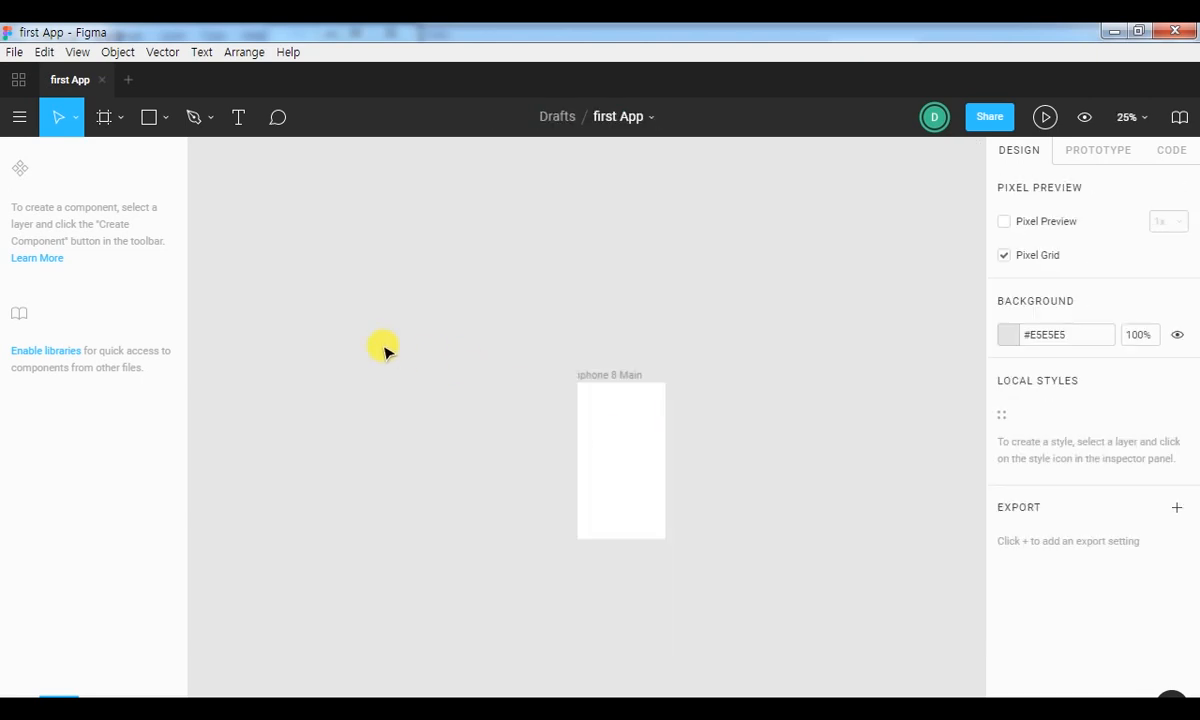
key("plus")
key("plus")
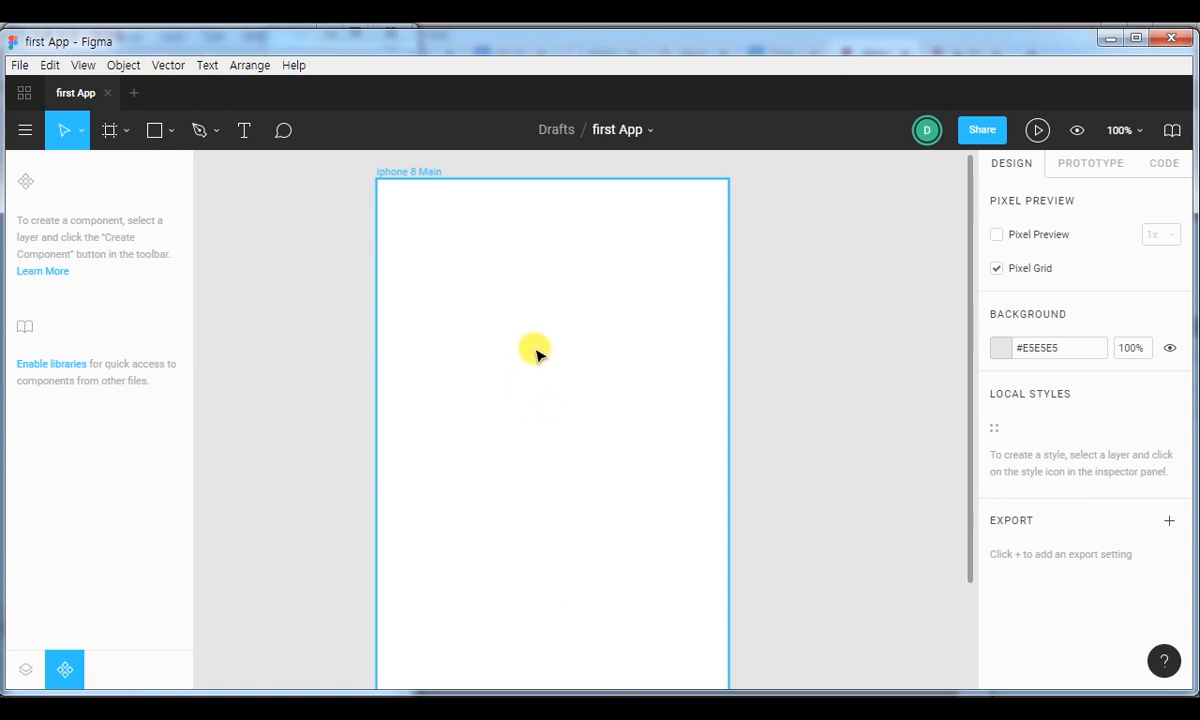
key("minus")
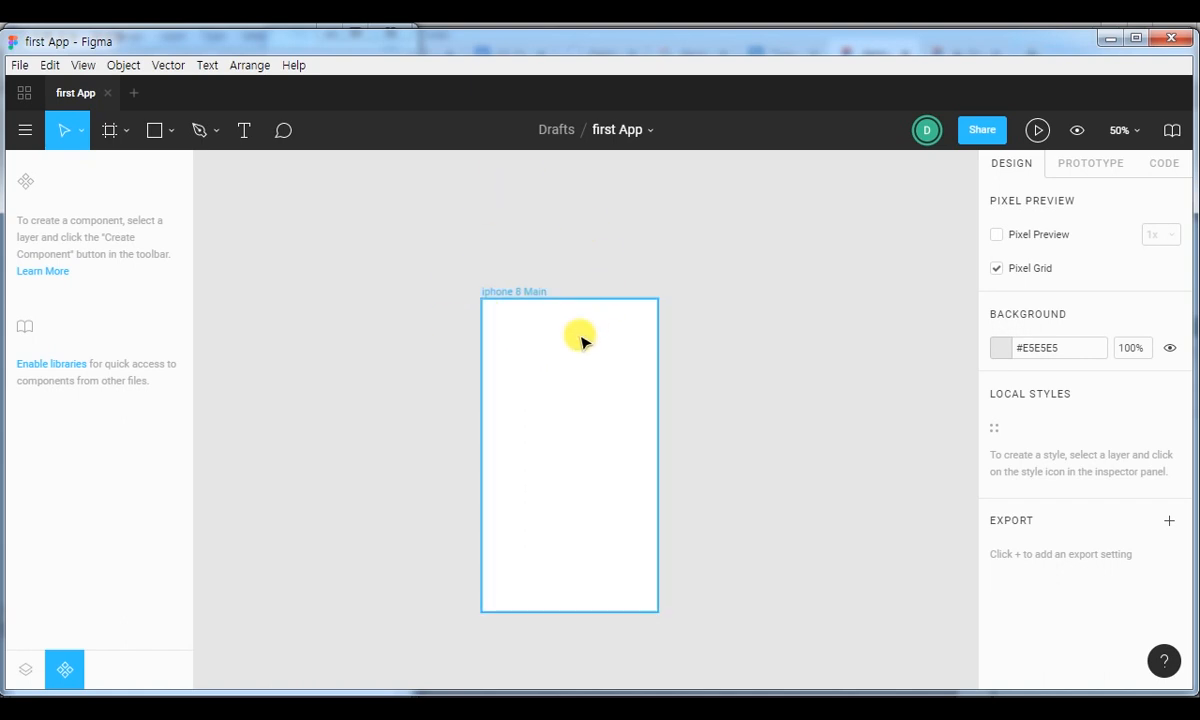
left_click(579, 336)
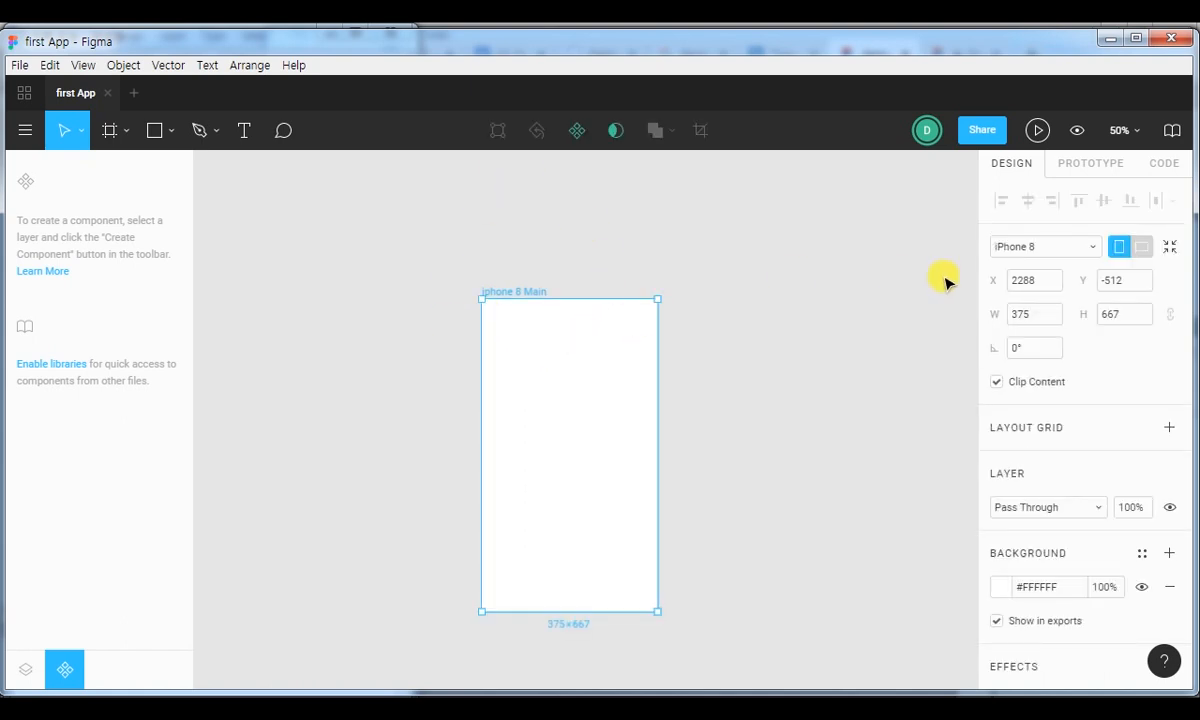
left_click(1094, 246)
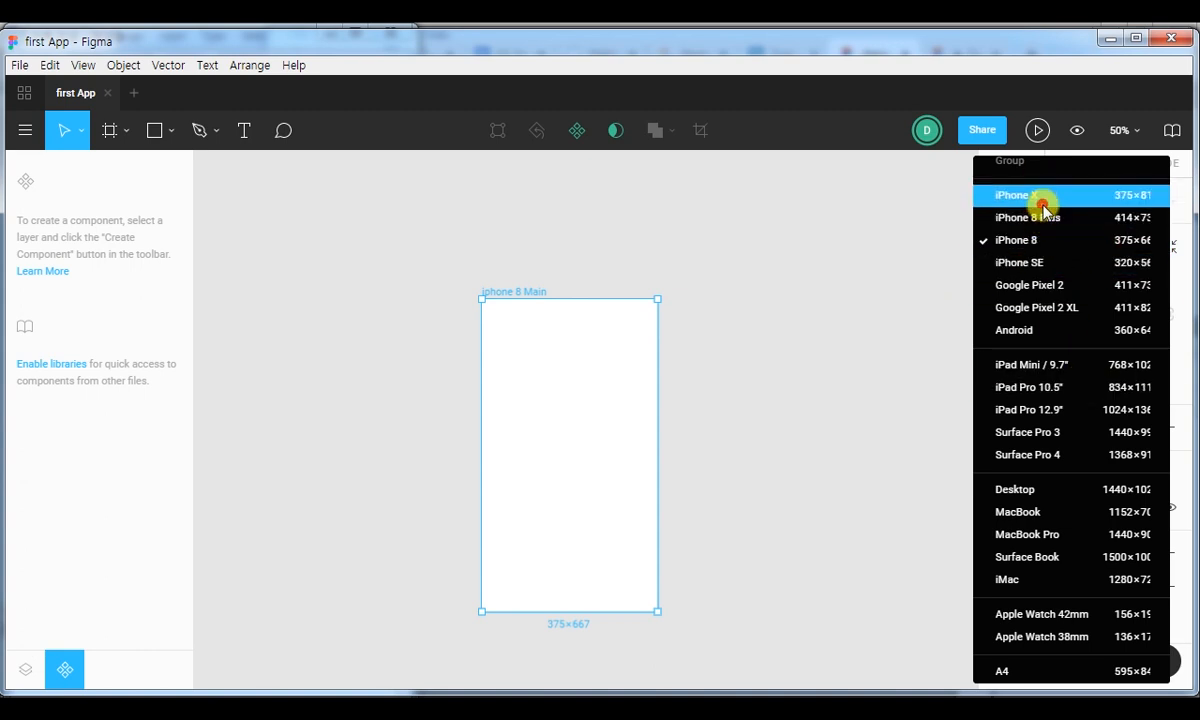
left_click(1040, 195)
left_click(1088, 253)
left_click(1063, 268)
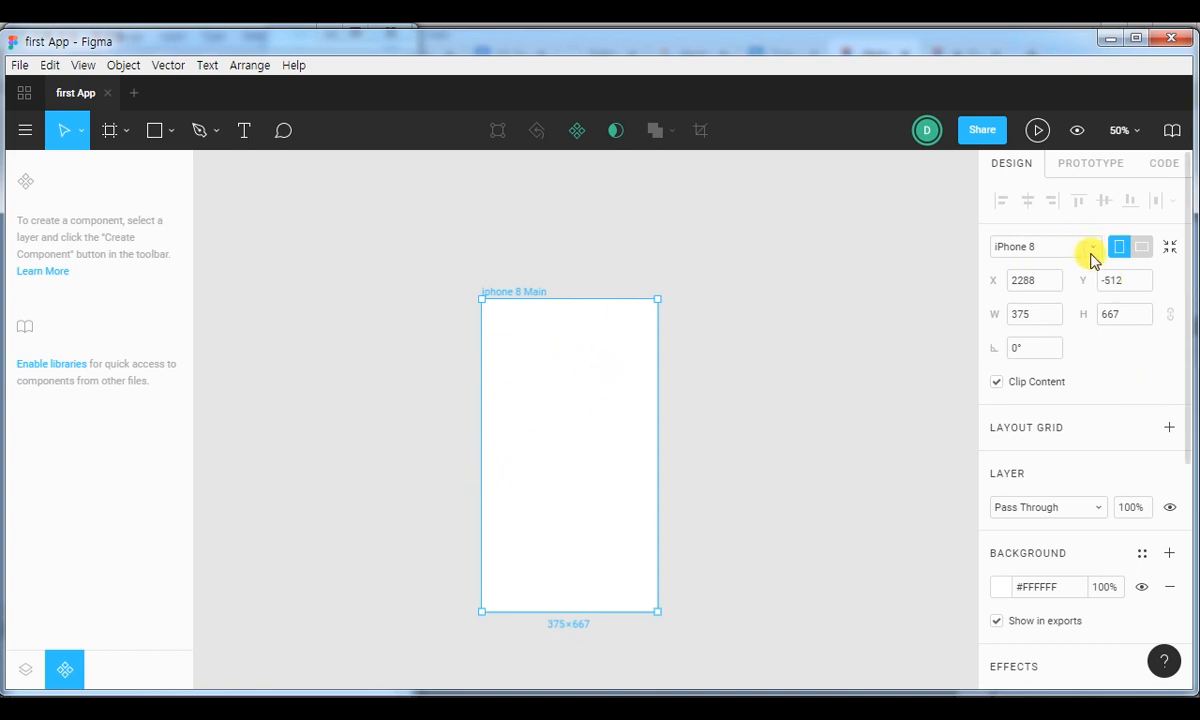
left_click(1142, 246)
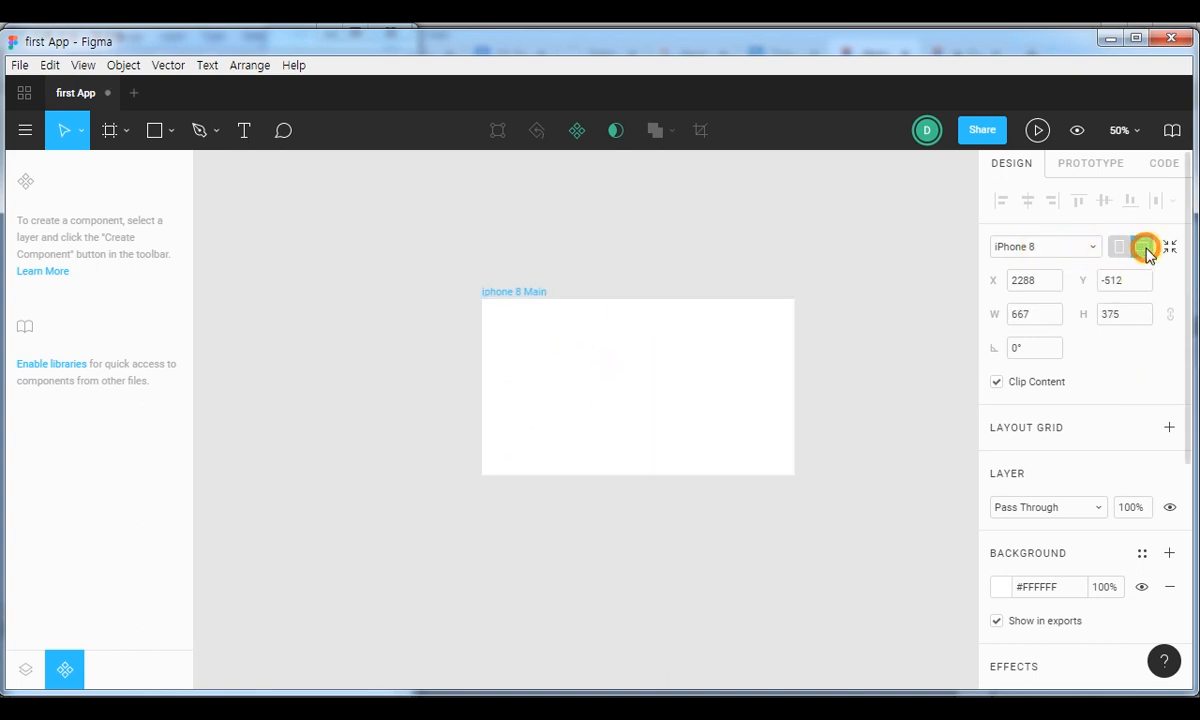
left_click(1120, 246)
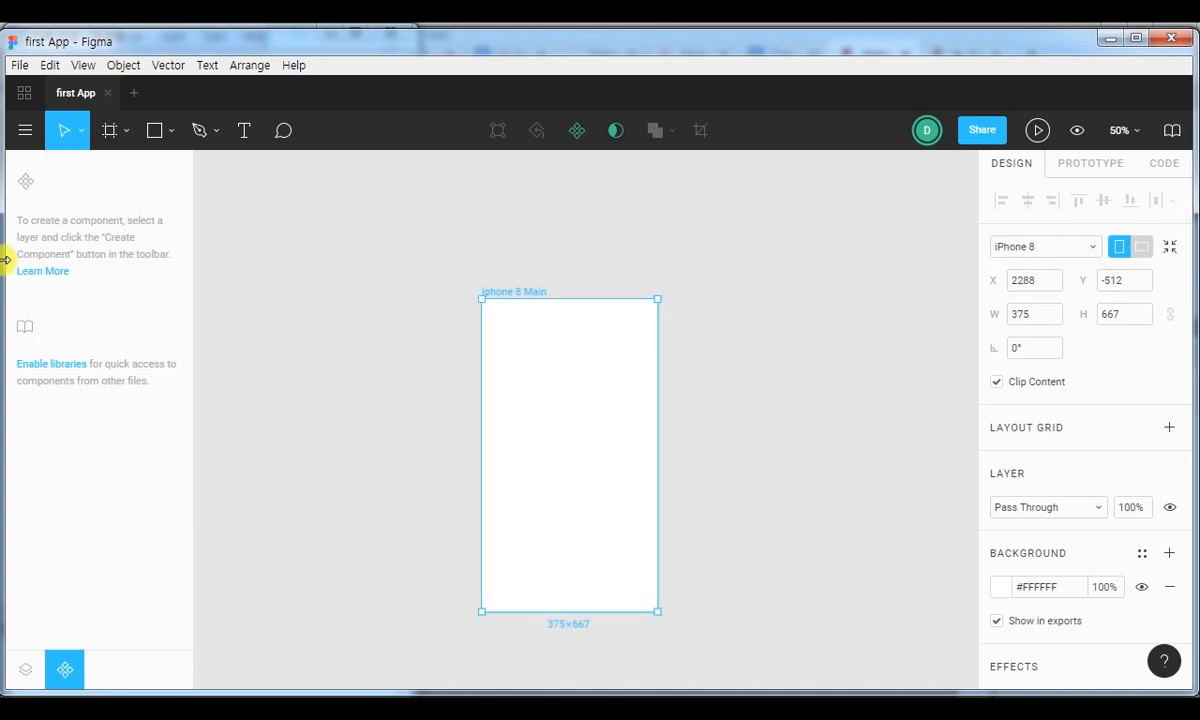
Switch to Notepad, narrow its window beside Figma and clear all of the old button notes.
left_click_drag(5, 258, 296, 226)
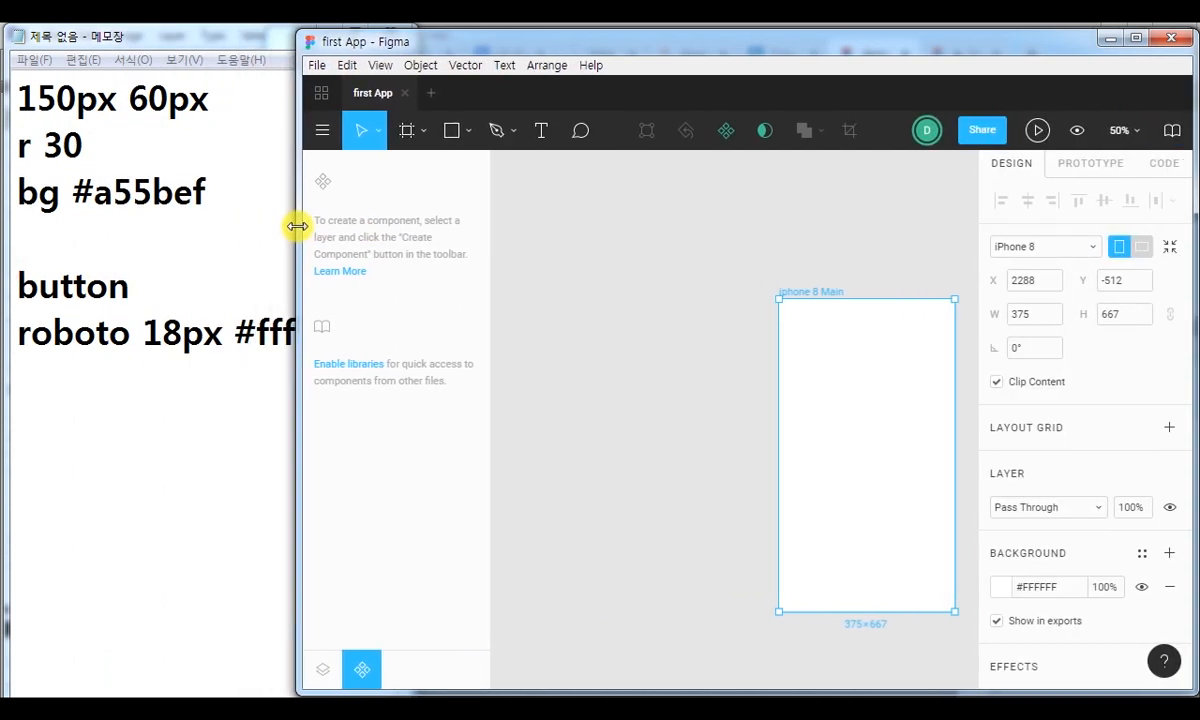
left_click(156, 230)
left_click_drag(411, 198, 310, 200)
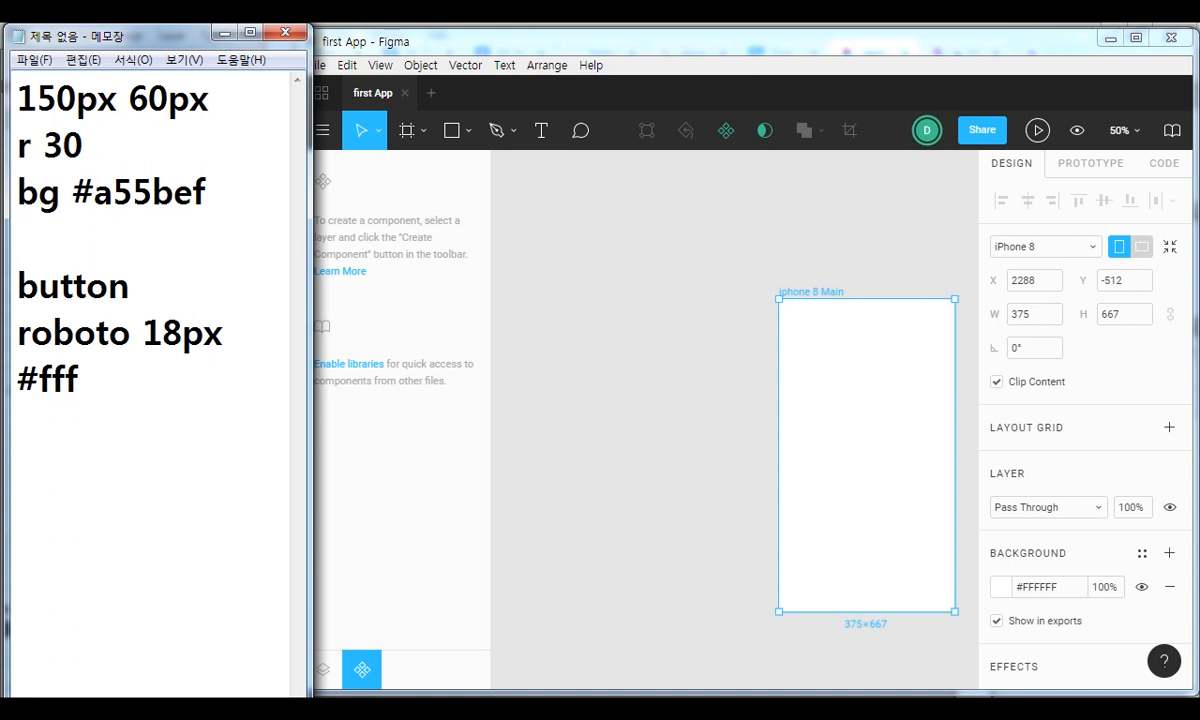
left_click(196, 447)
key("ctrl+a")
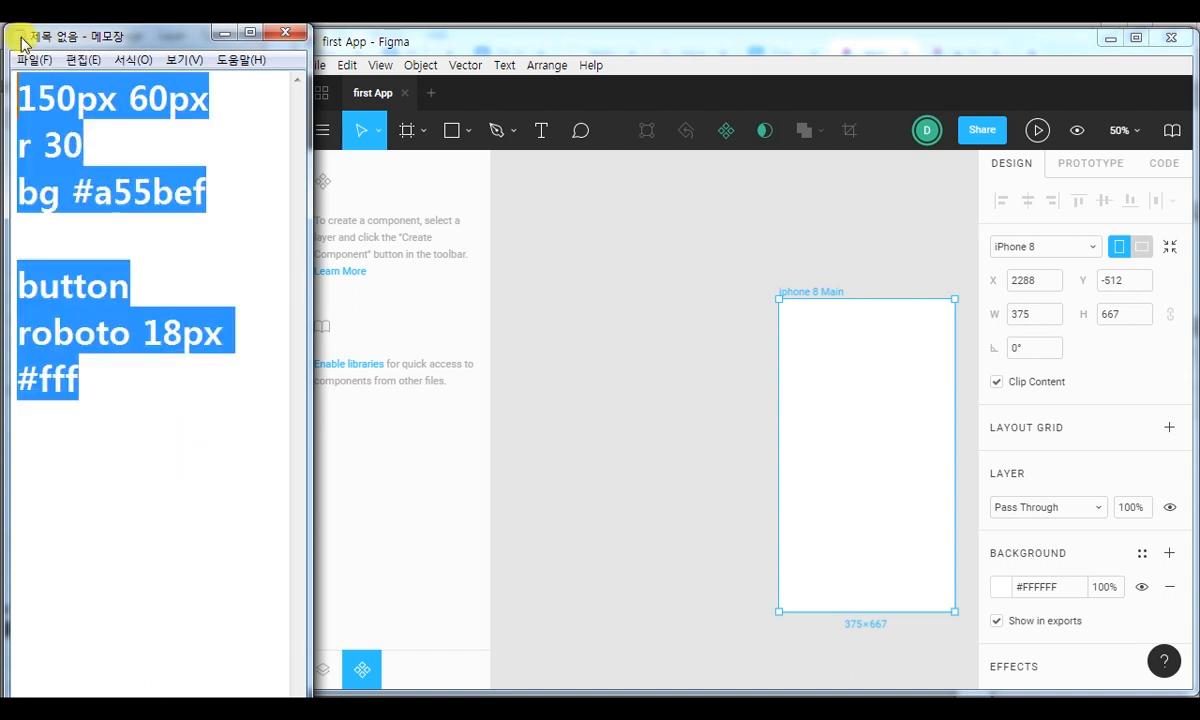
type("gpej")
key("BackSpace")
key("BackSpace")
key("BackSpace")
key("BackSpace")
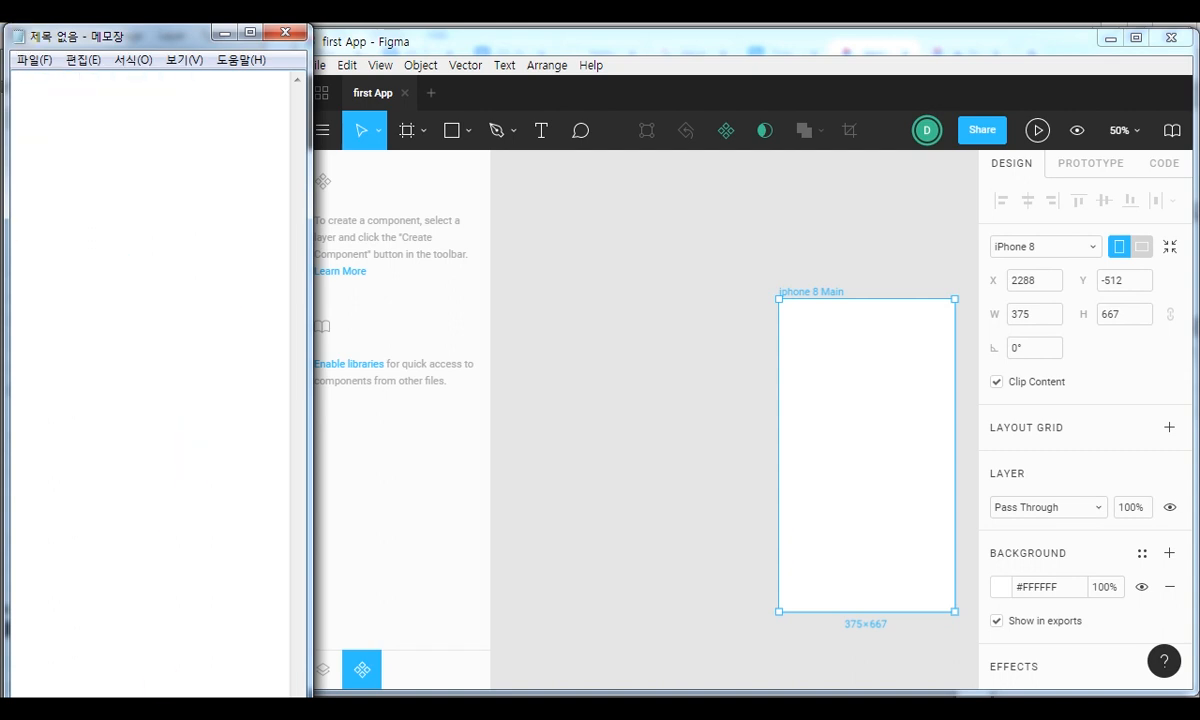
Note the new rectangle's specifications on three lines: rec, 375*110 and bg #2f3a4d.
type("rec")
key("Return")
type("375")
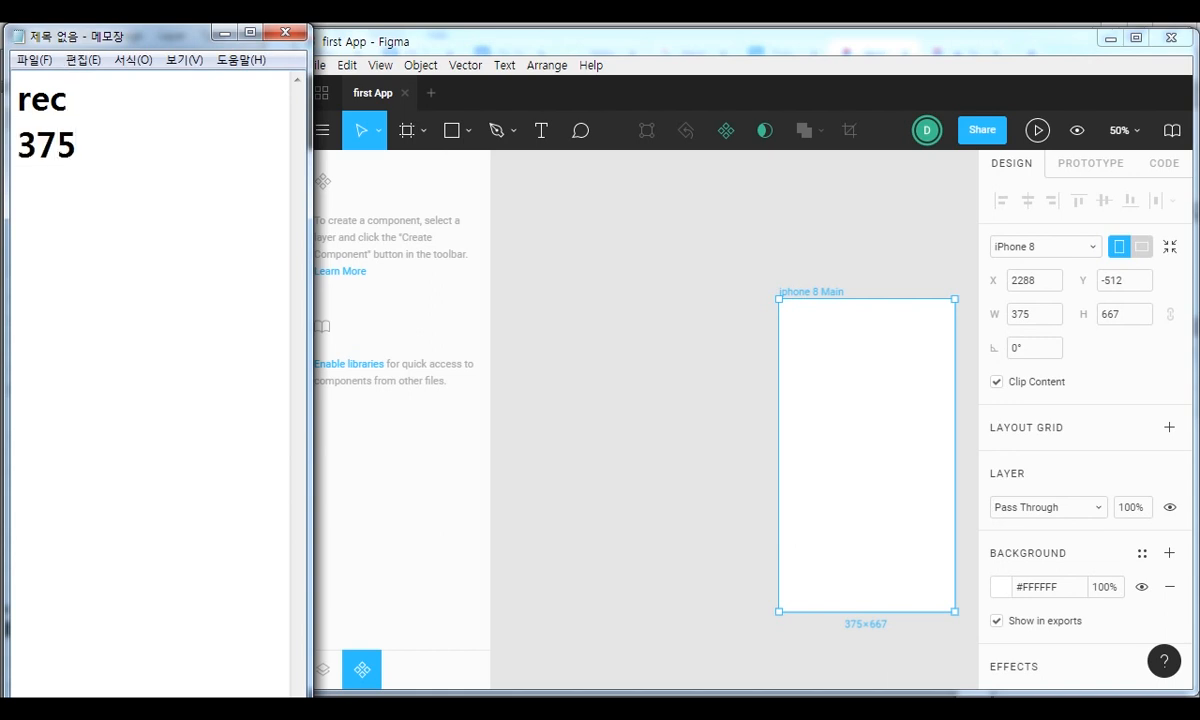
type("*110")
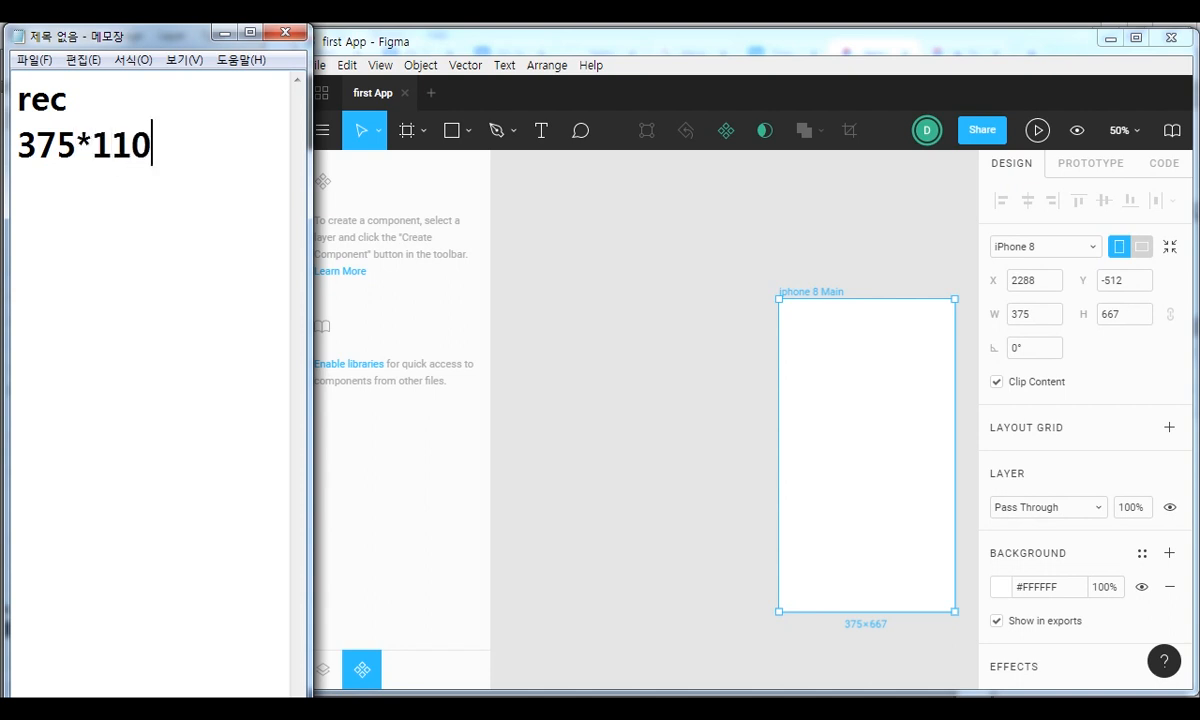
key("Return")
type("bg #")
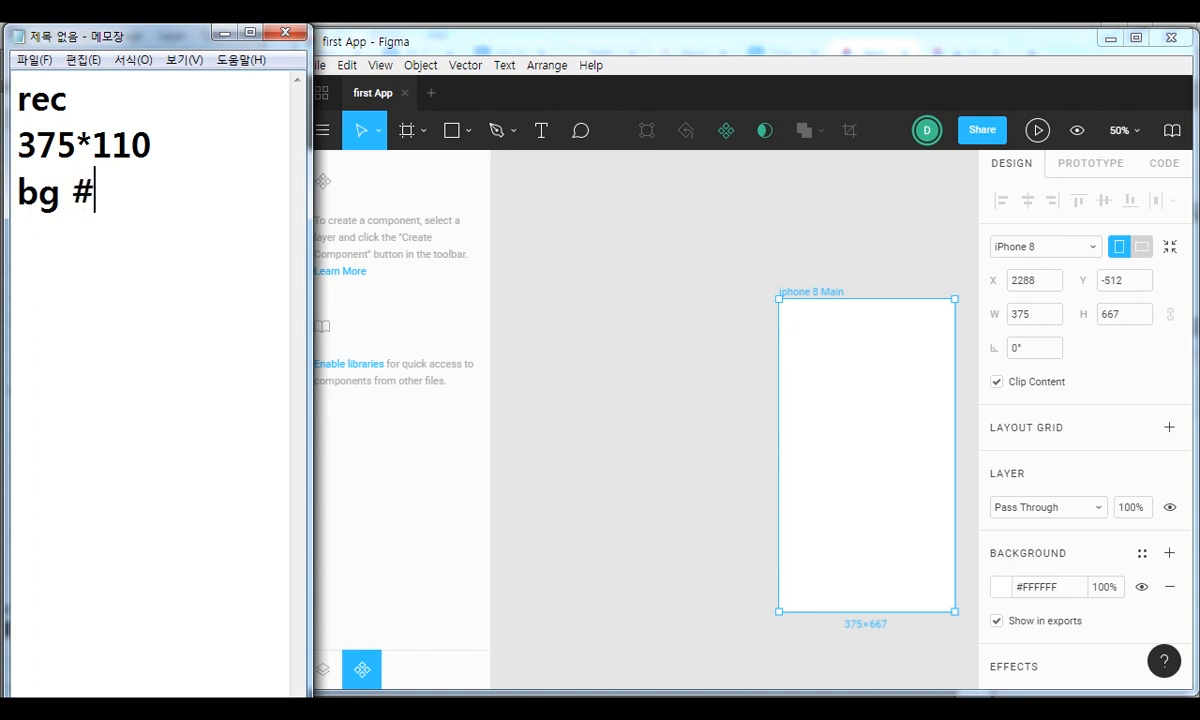
type("2f3a")
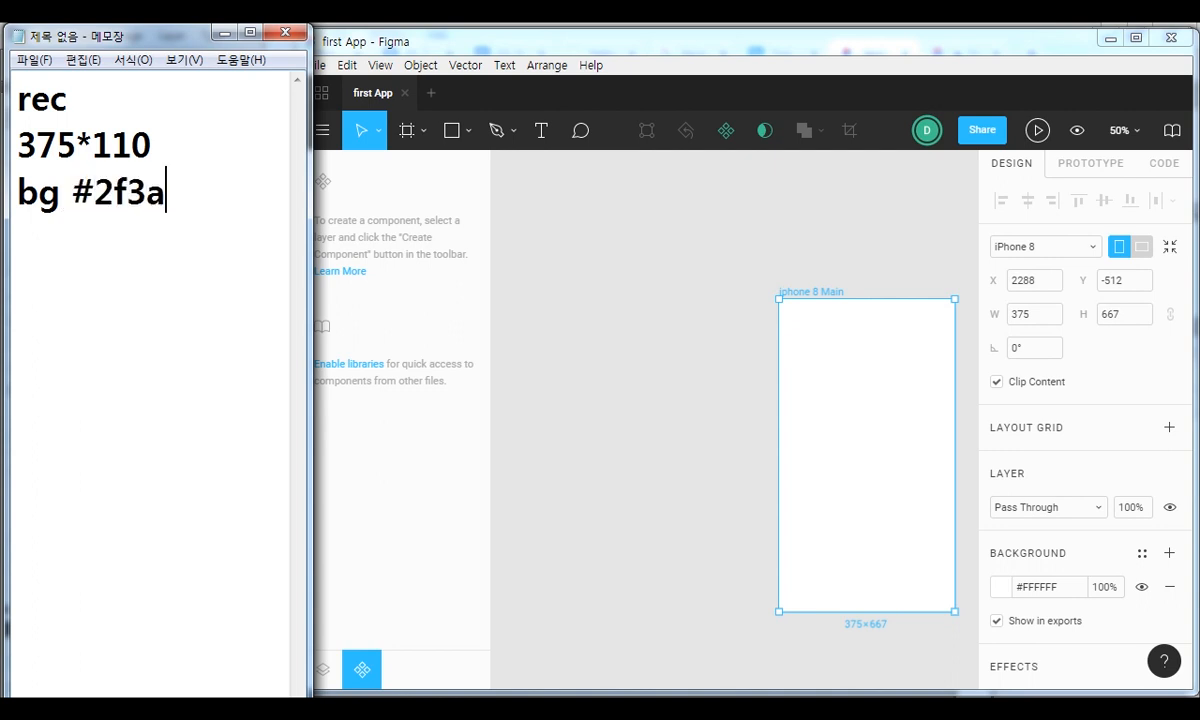
type("4d")
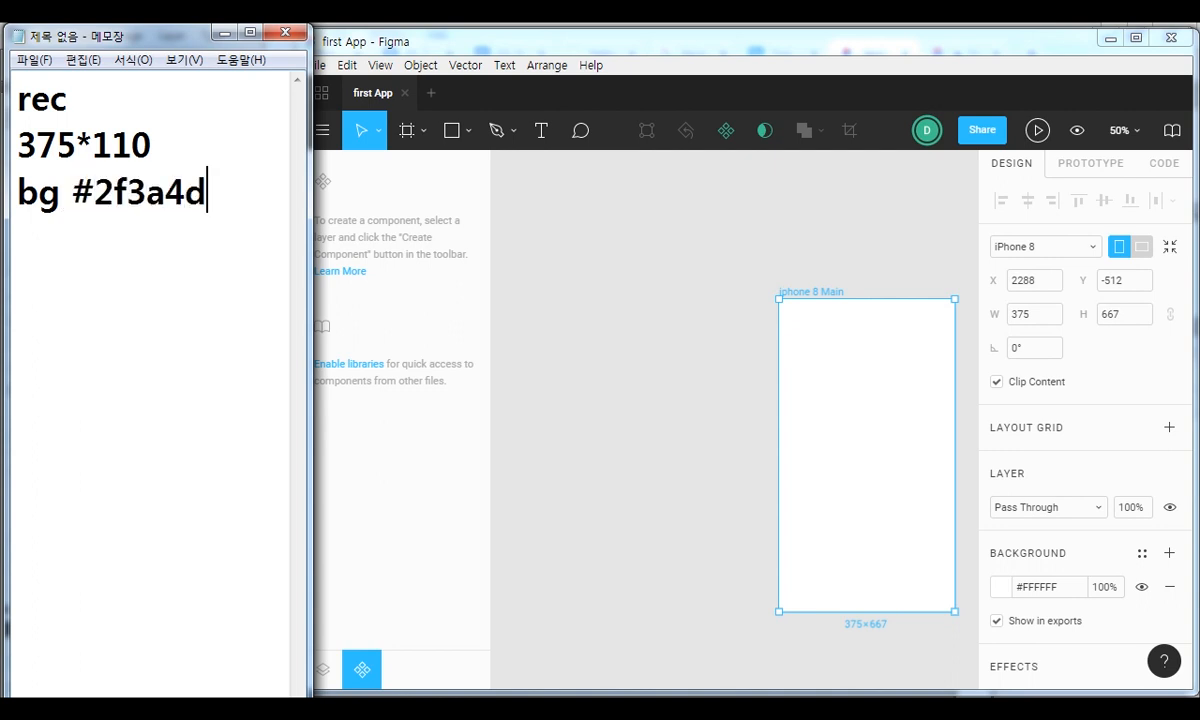
Switch to Figma and draw a full-width rectangle from the top-left corner of iphone 8 Main, then set its height to 110.
left_click(565, 41)
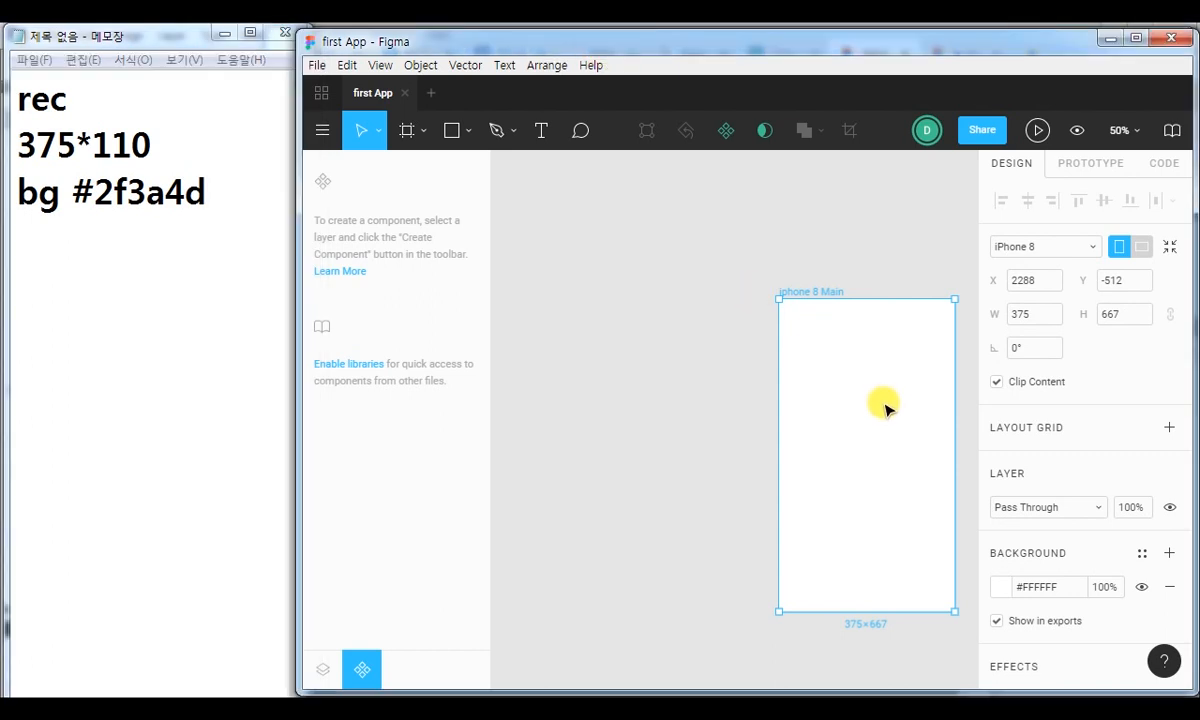
left_click_drag(905, 437, 678, 338)
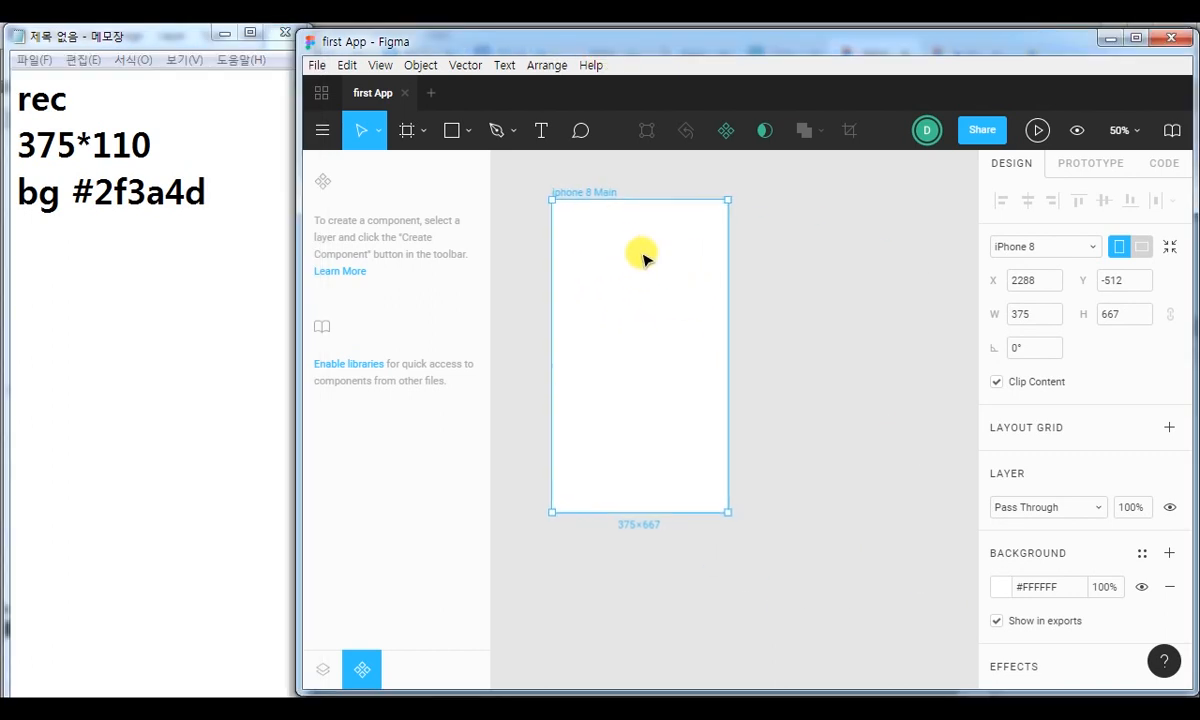
left_click(452, 130)
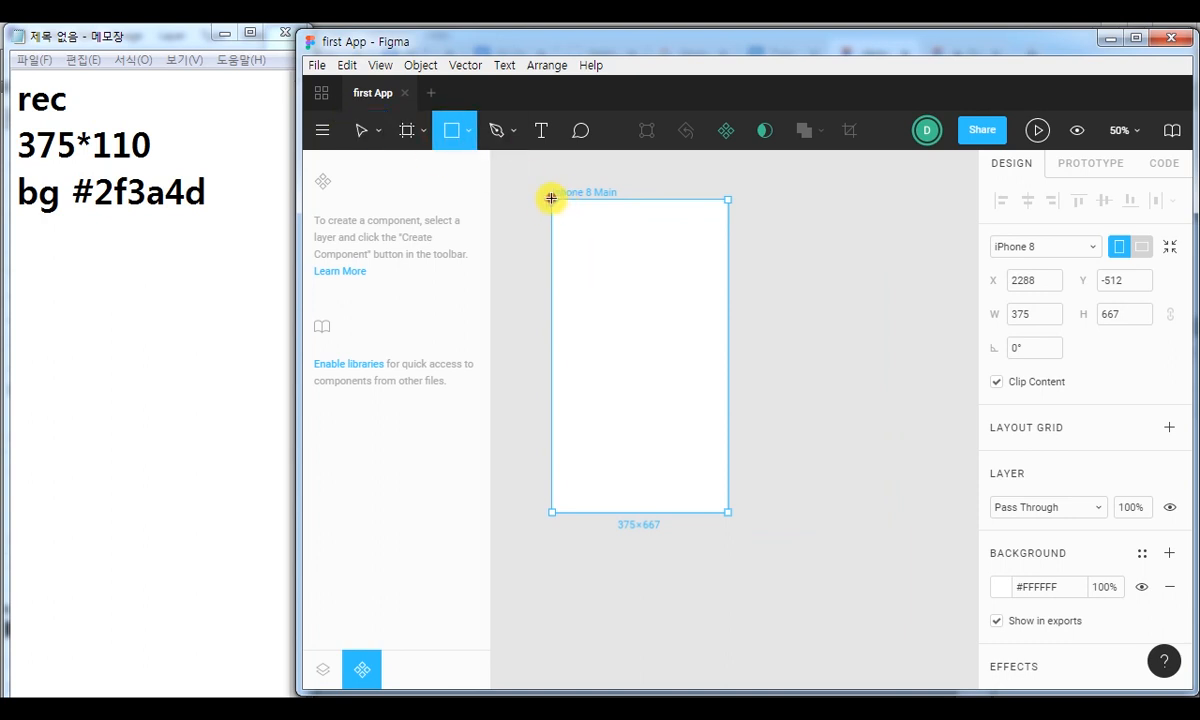
left_click_drag(551, 198, 727, 250)
left_click(1131, 281)
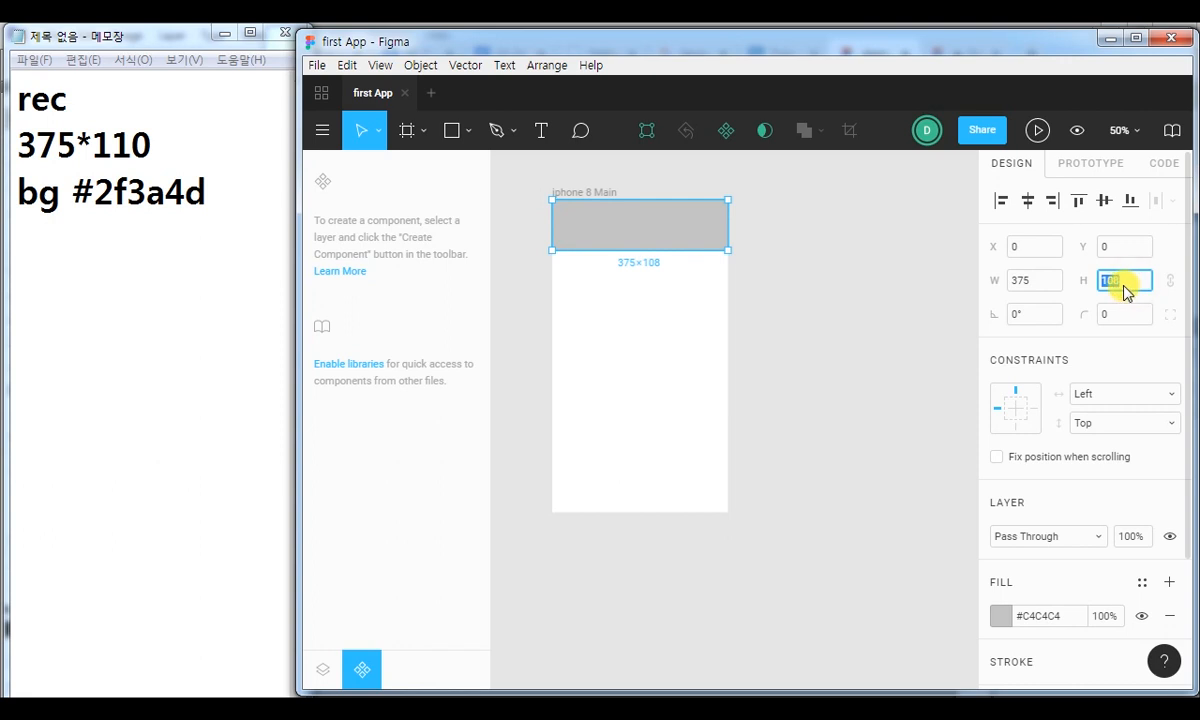
type("110")
key("Return")
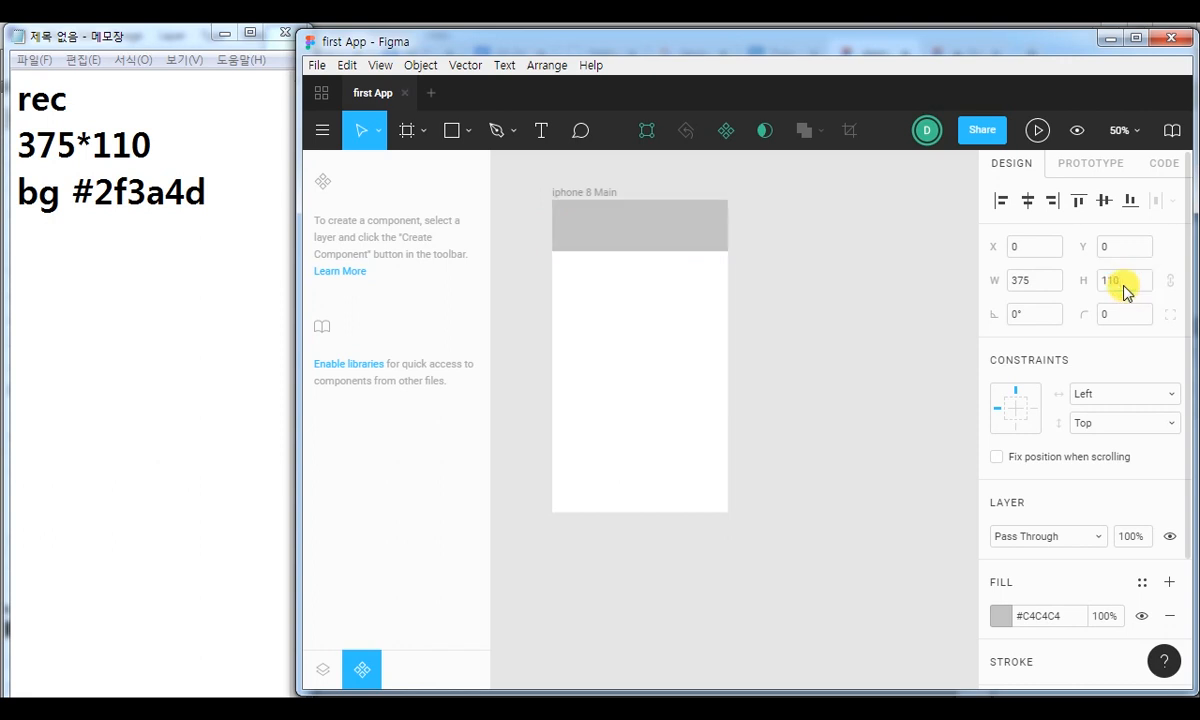
Set the header rectangle's fill colour to #2F3A4D and close the colour picker.
left_click(1002, 616)
left_click_drag(835, 496, 926, 498)
type("2f3a")
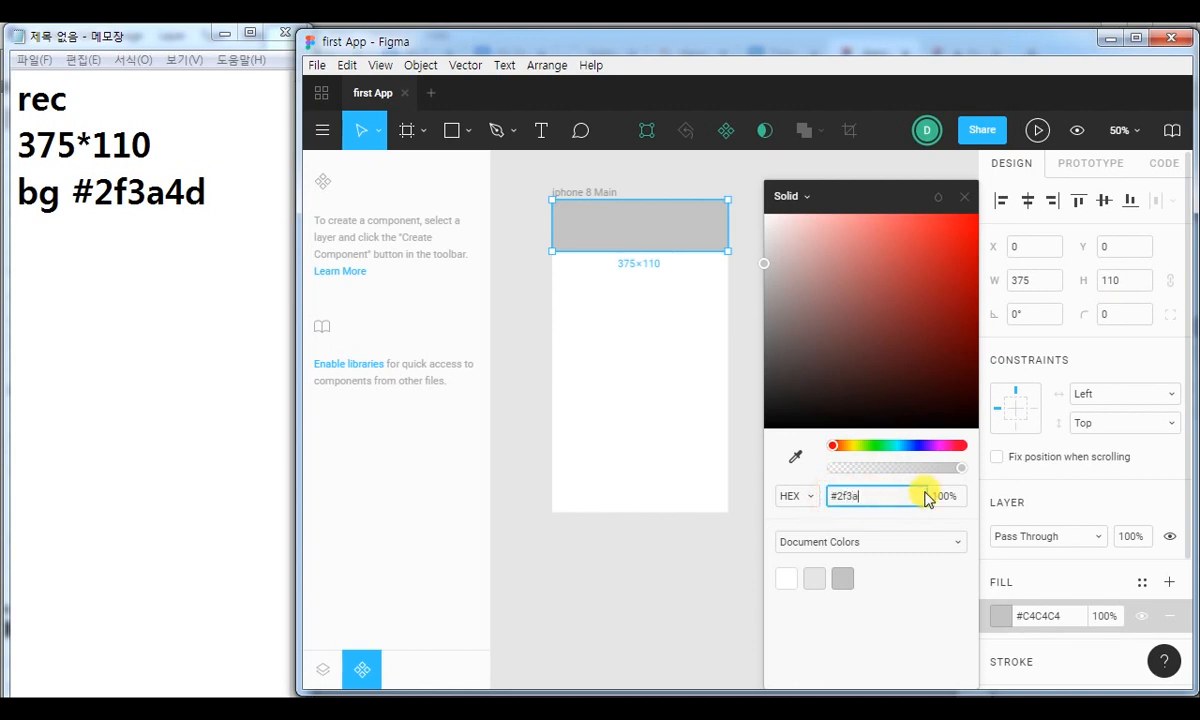
type("4d")
key("Return")
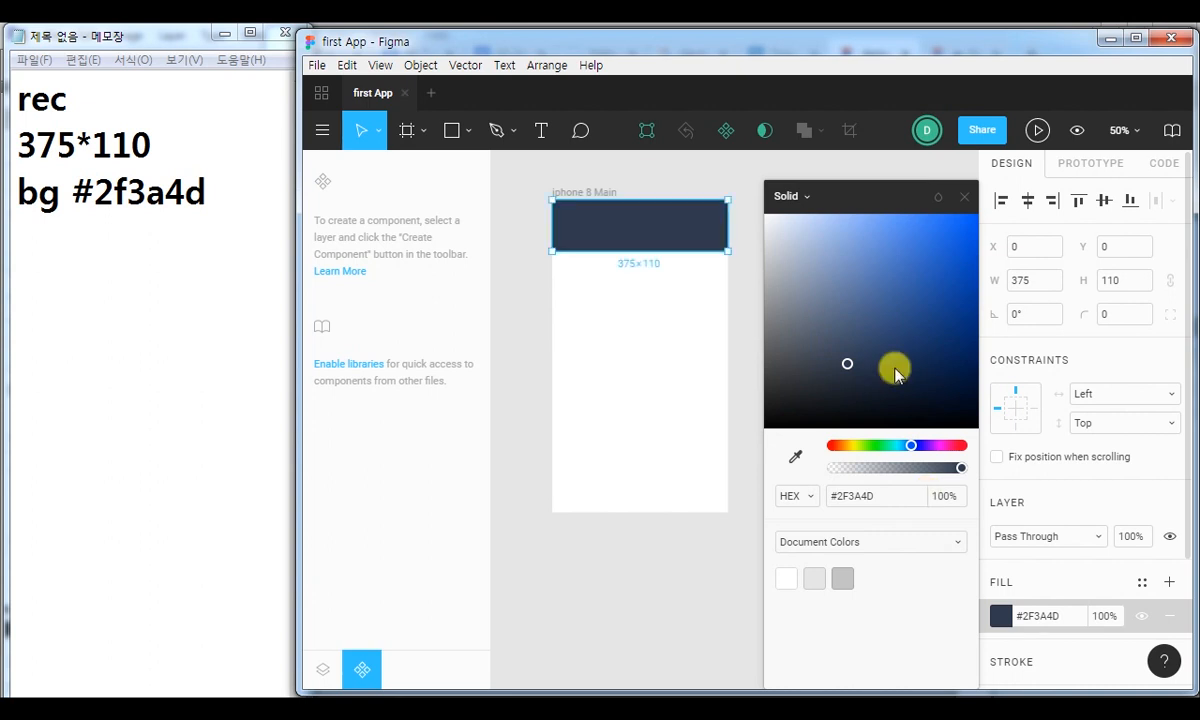
left_click(966, 197)
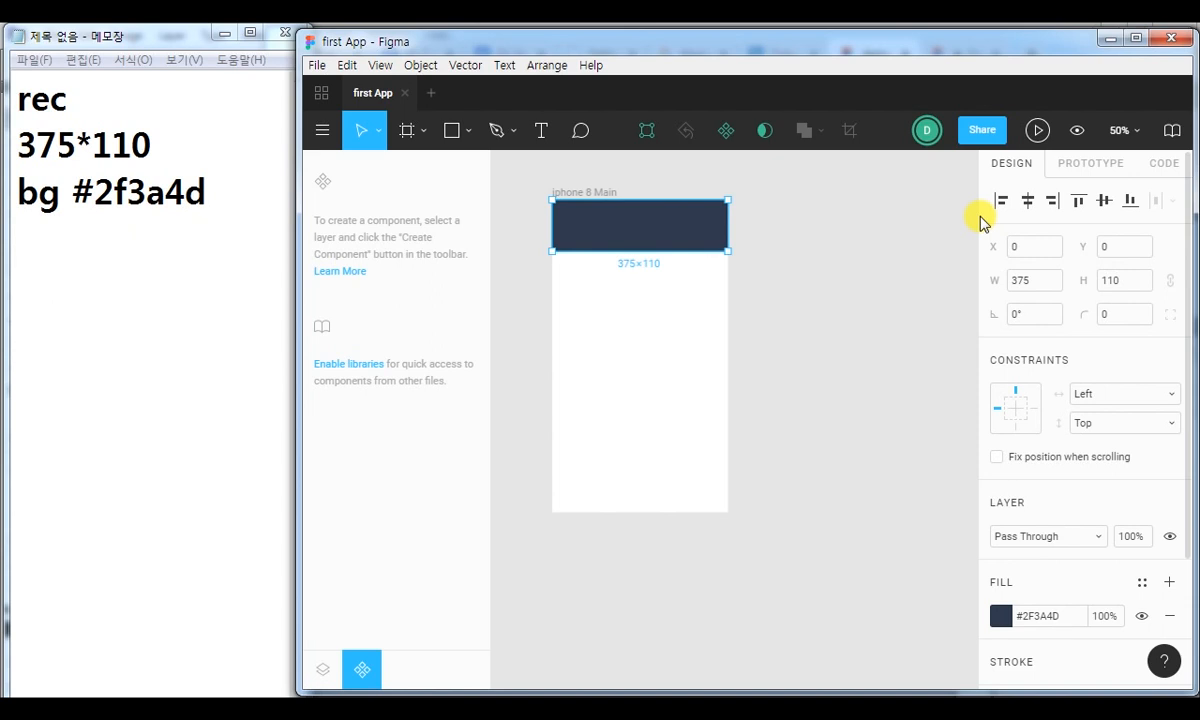
Look through the fill types offered for the header rectangle, keep Solid and close the colour picker.
left_click(1001, 616)
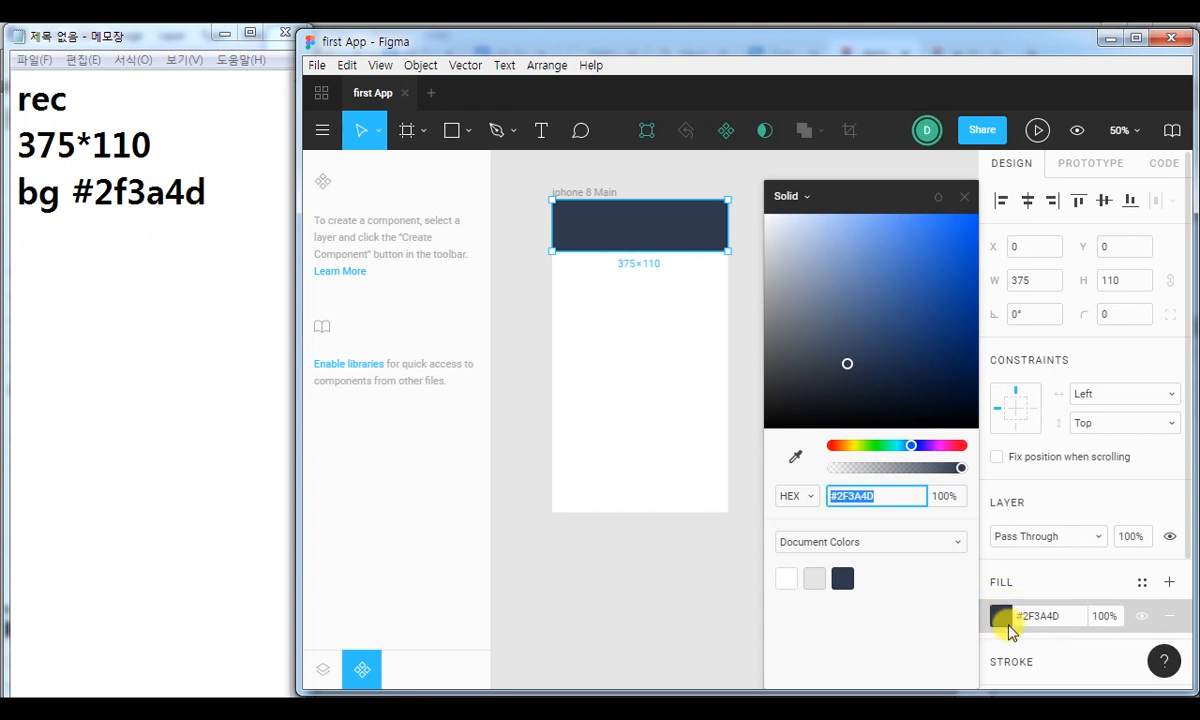
left_click(805, 196)
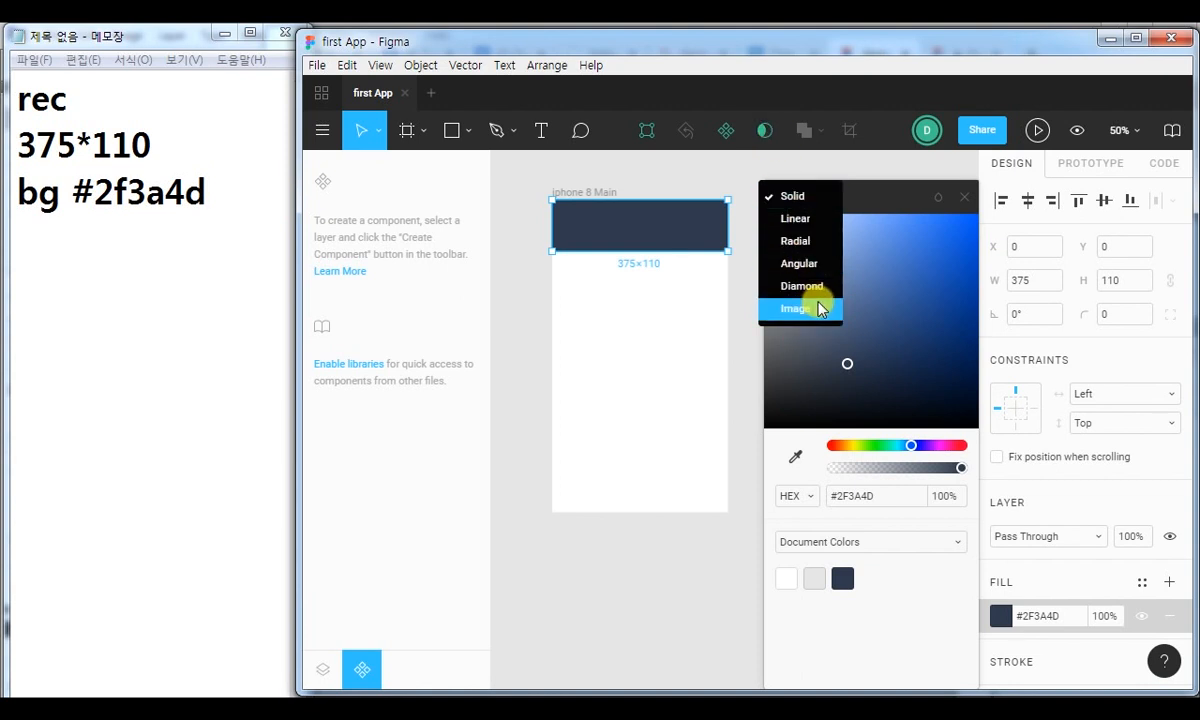
left_click(787, 196)
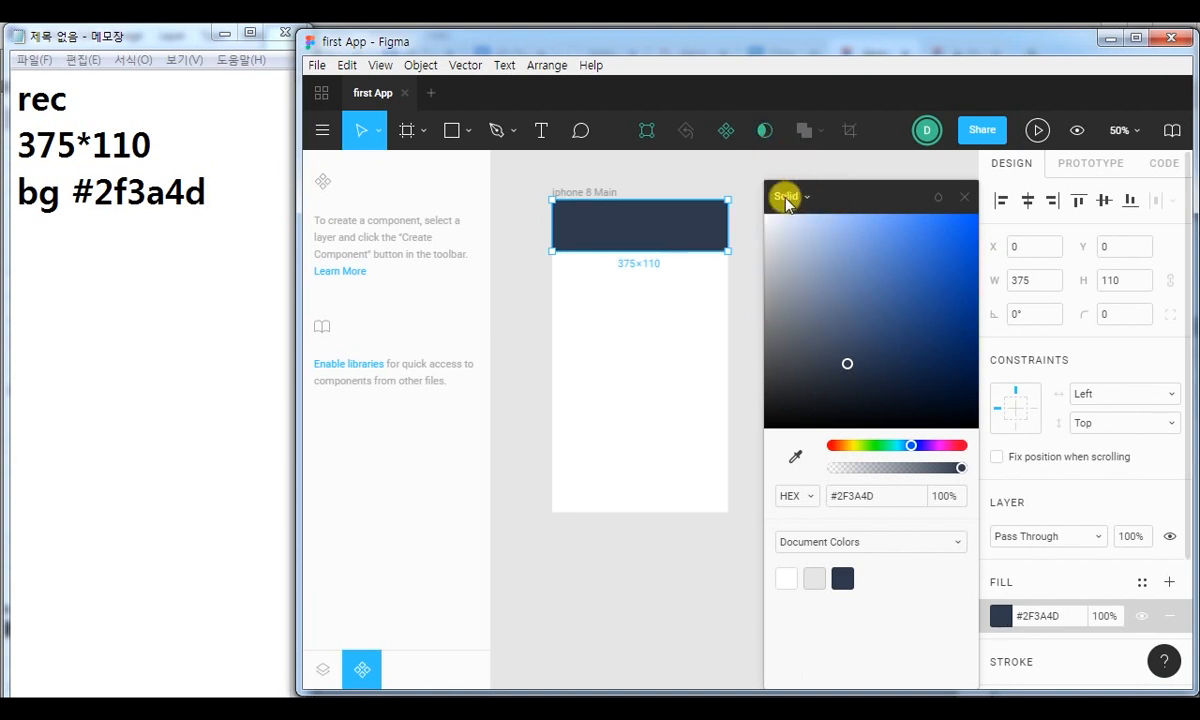
left_click(960, 196)
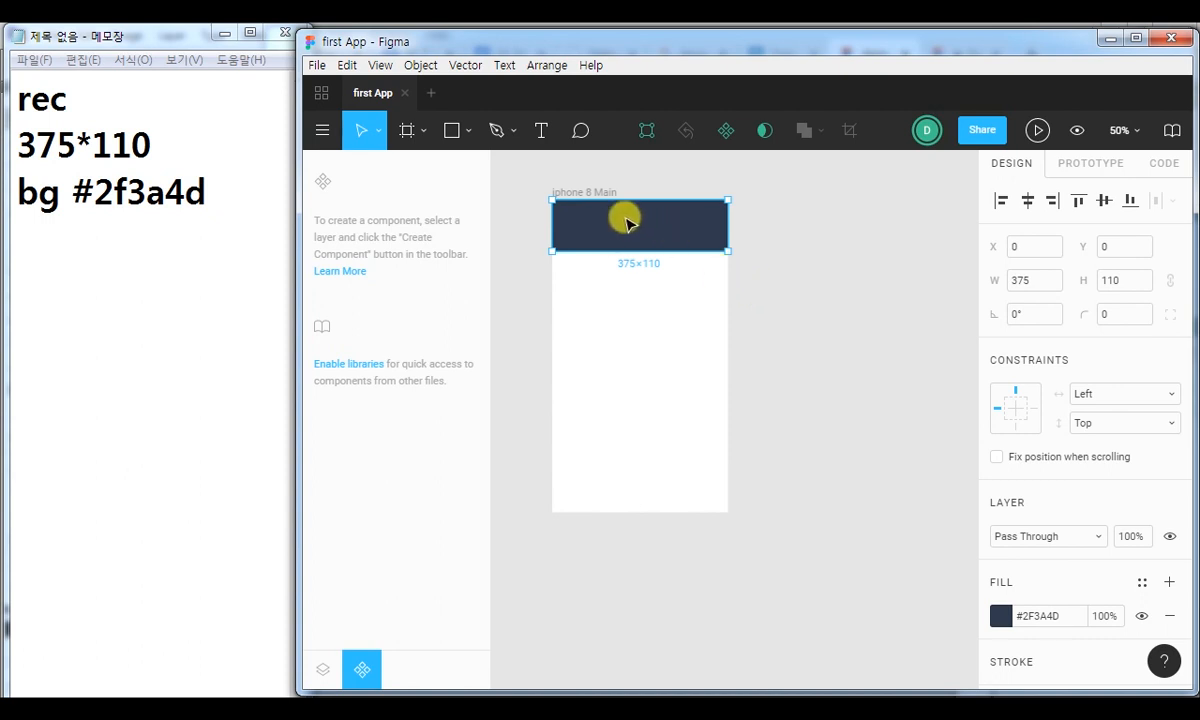
Reopen the rectangle's fill colour picker and circle the fill swatch and the Document Colors area in red with the screen pen.
left_click(1004, 614)
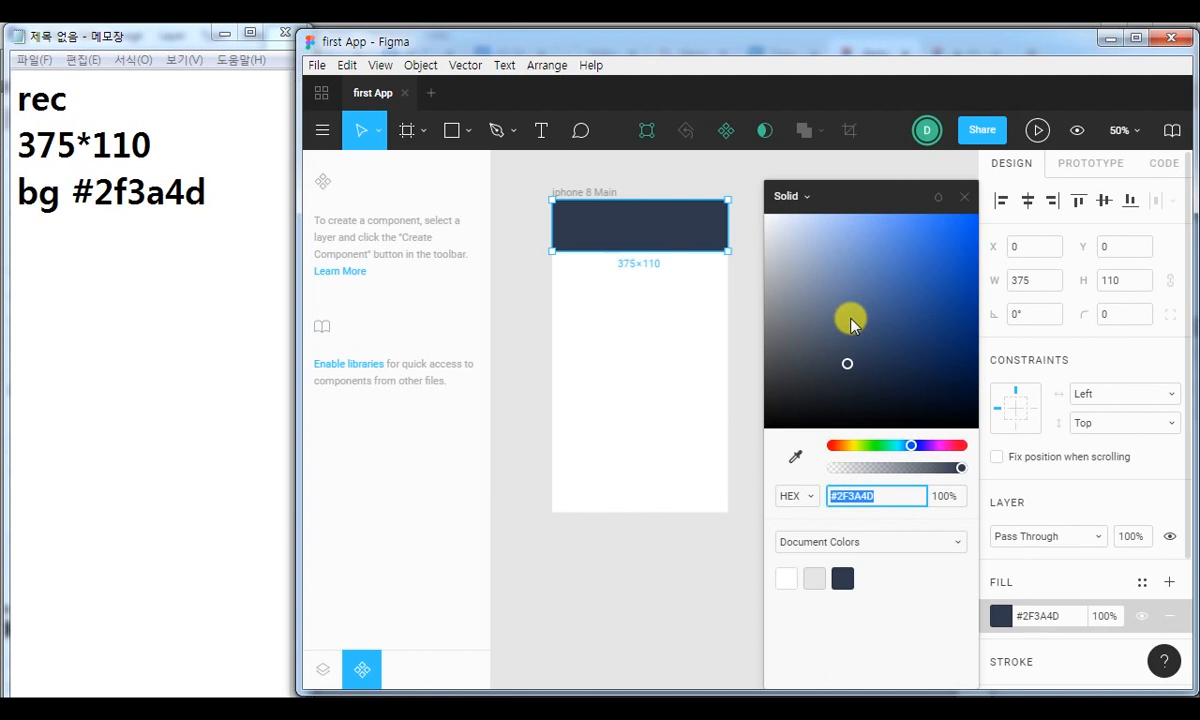
left_click(1086, 692)
left_click_drag(973, 588, 1018, 634)
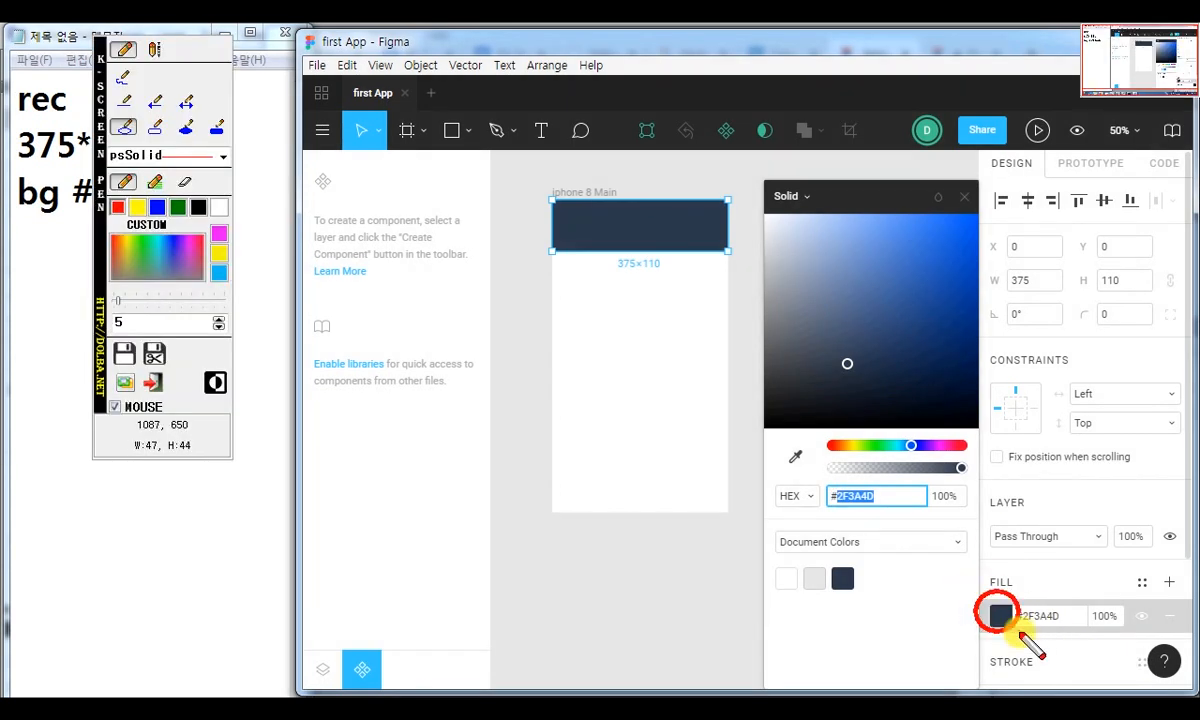
mouse_move(742, 513)
left_mouse_down()
mouse_move(973, 630)
mouse_move(975, 613)
left_mouse_up()
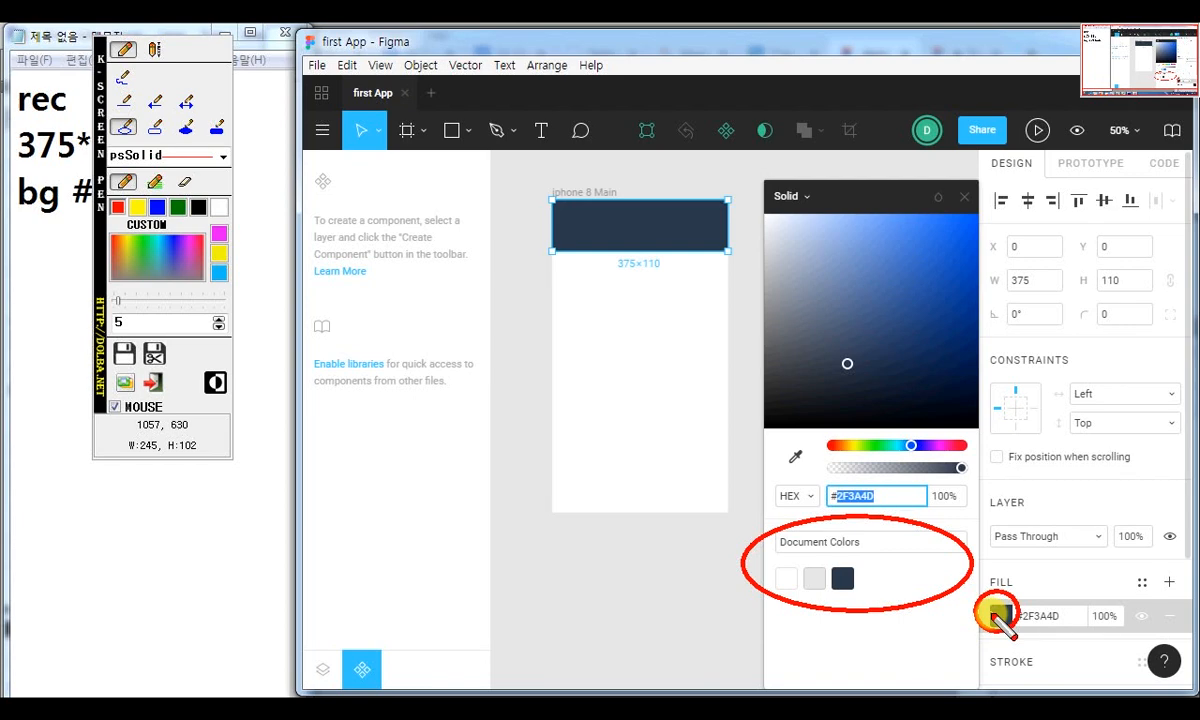
Clear the red pen marks and draw a rectangle about 140×112 below the header in iphone 8 Main.
key("Escape")
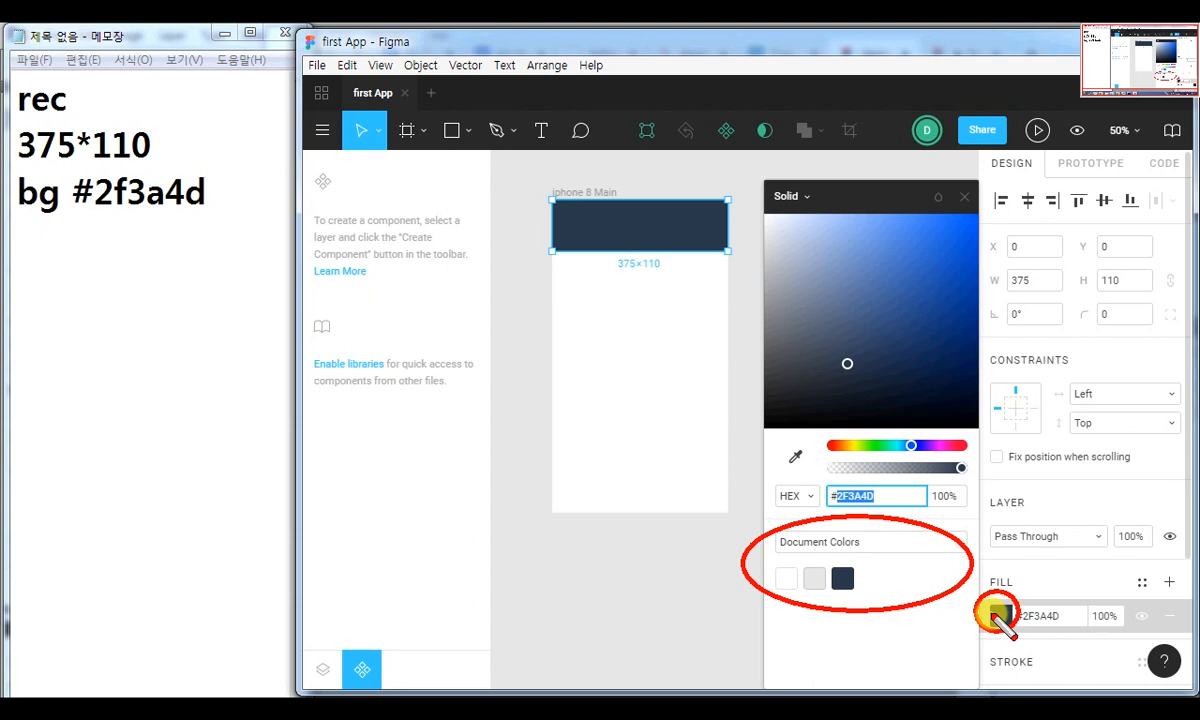
left_click(451, 130)
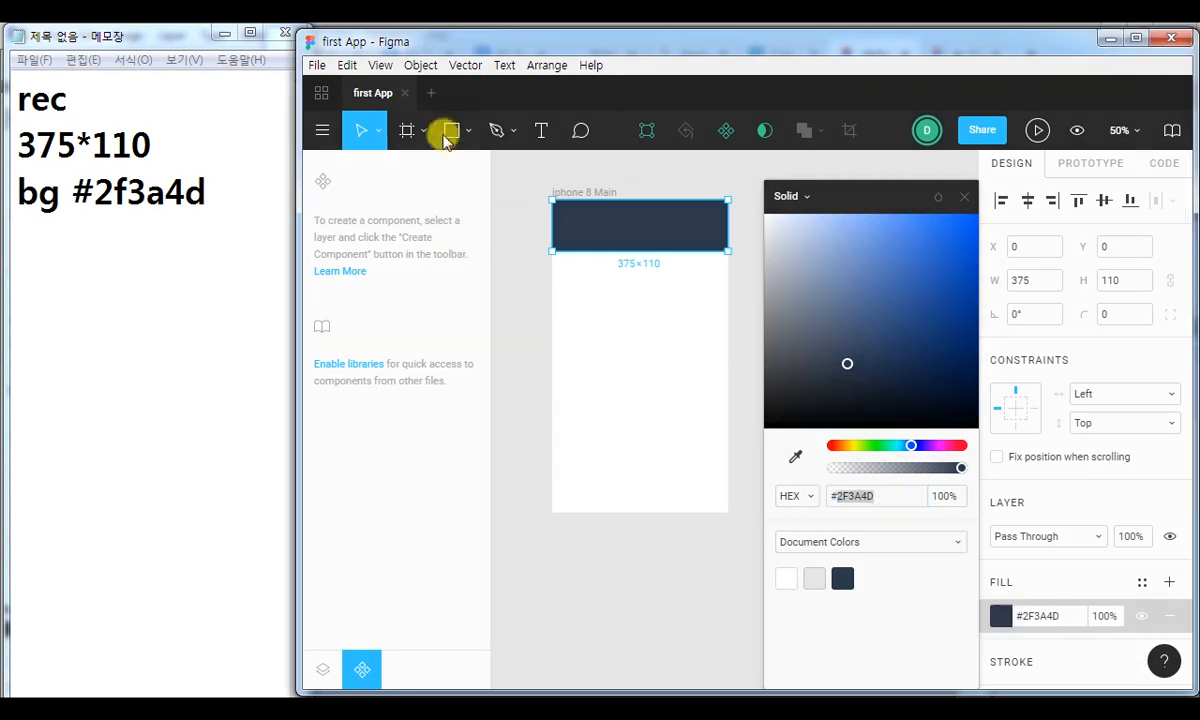
left_click_drag(581, 316, 647, 368)
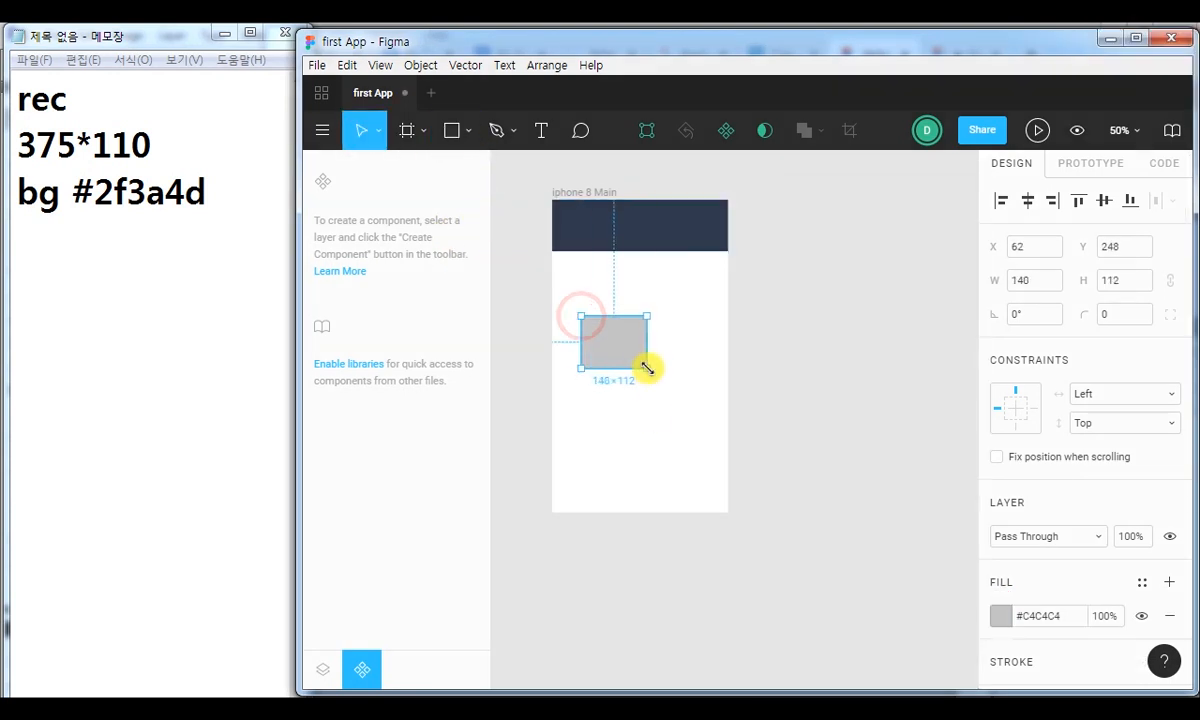
Circle the fill picker's eyedropper in red with the screen pen, and sample the header's colour as the small rectangle's fill.
left_click(1001, 615)
key("ctrl+2")
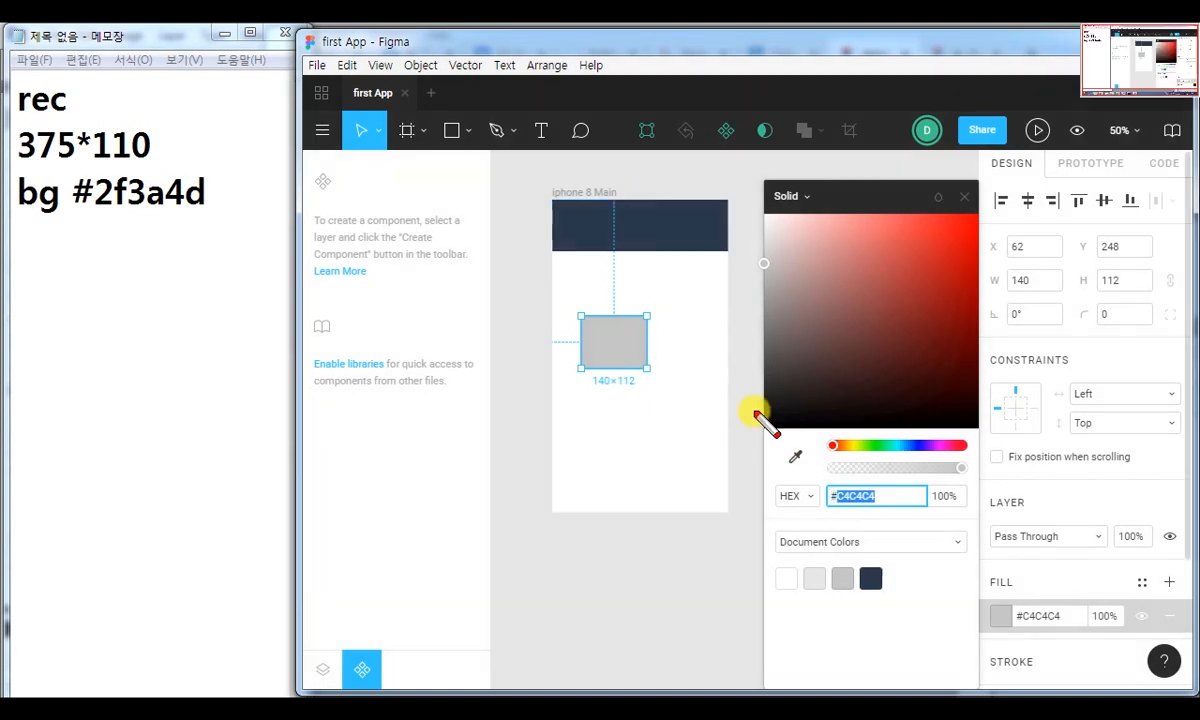
left_click_drag(776, 439, 828, 487)
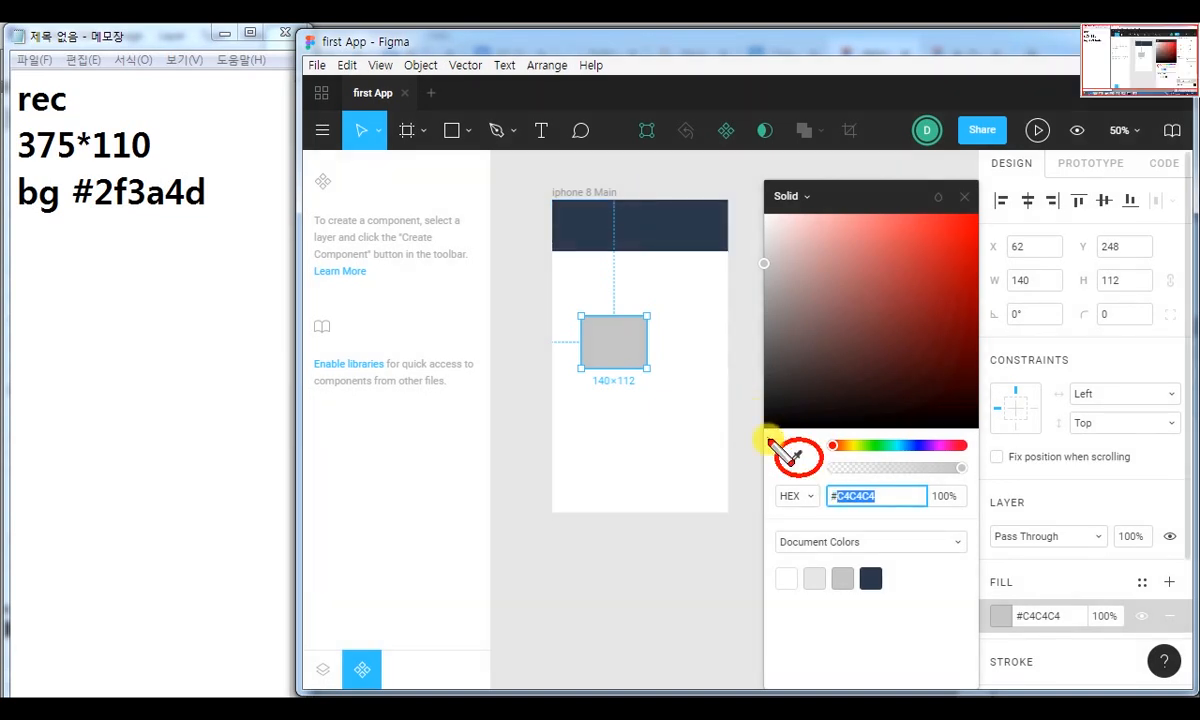
key("Escape")
left_click(796, 456)
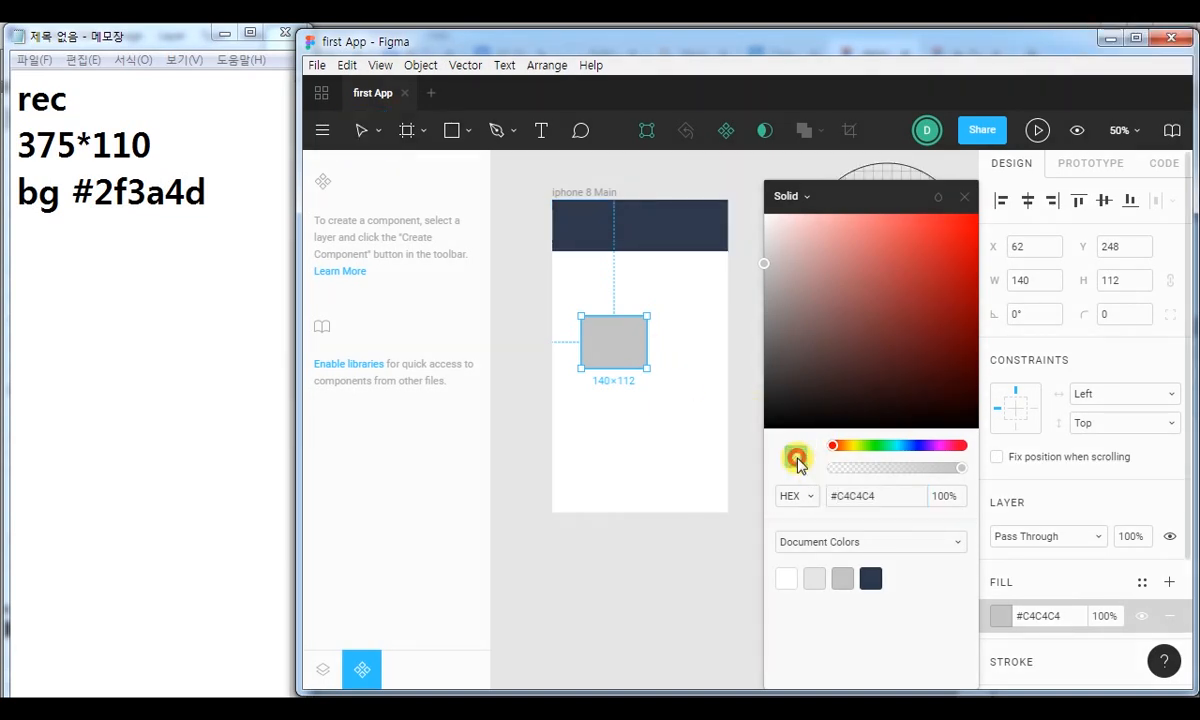
left_click(674, 223)
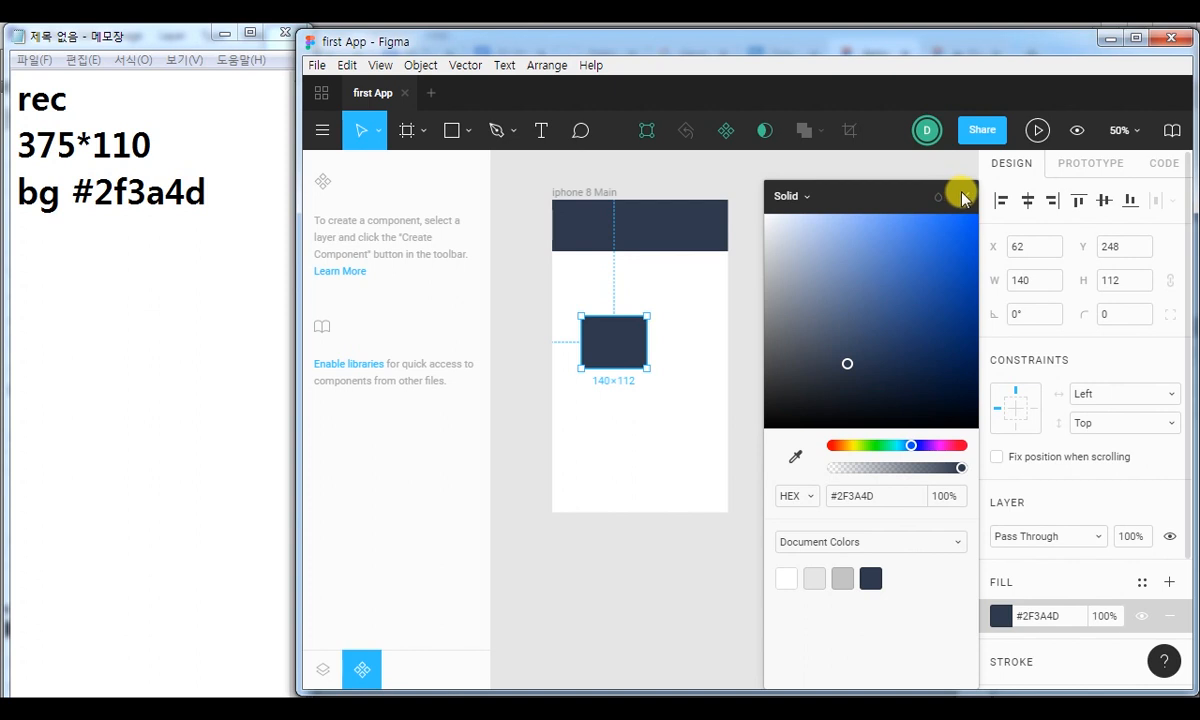
Circle the Document Colors swatches in red with the screen pen and try the greys on the small rectangle, settling on white #FFFFFF.
key("ctrl+2")
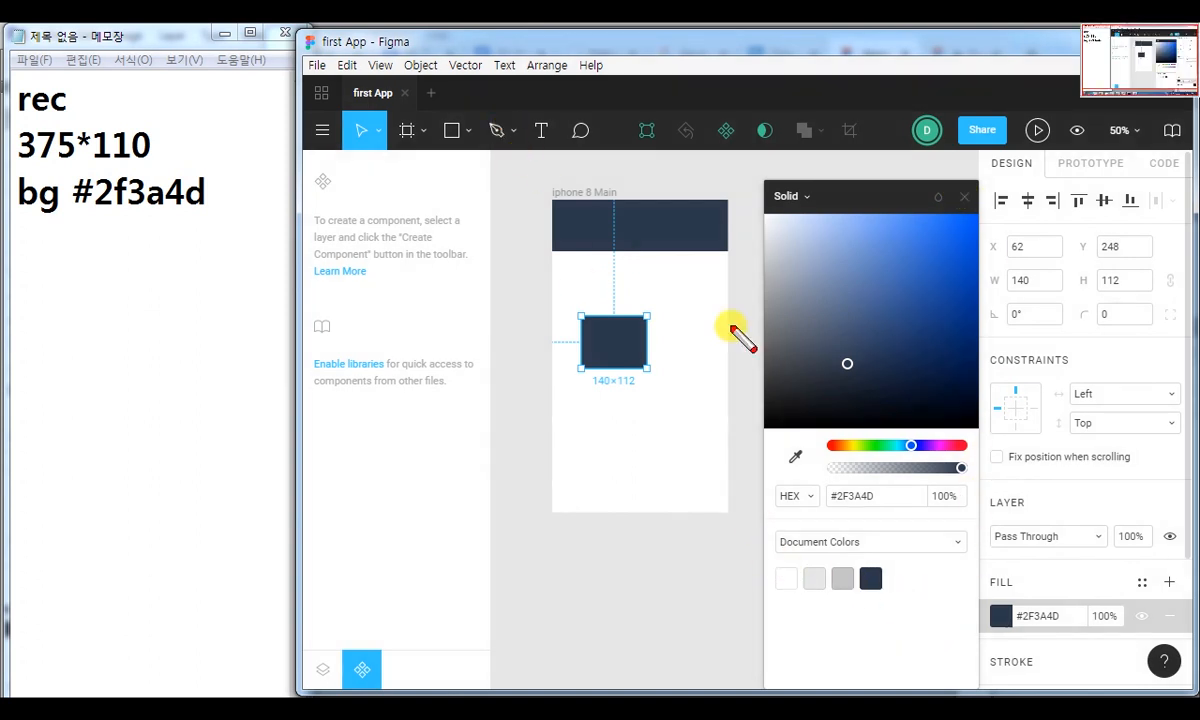
left_click_drag(762, 550, 942, 637)
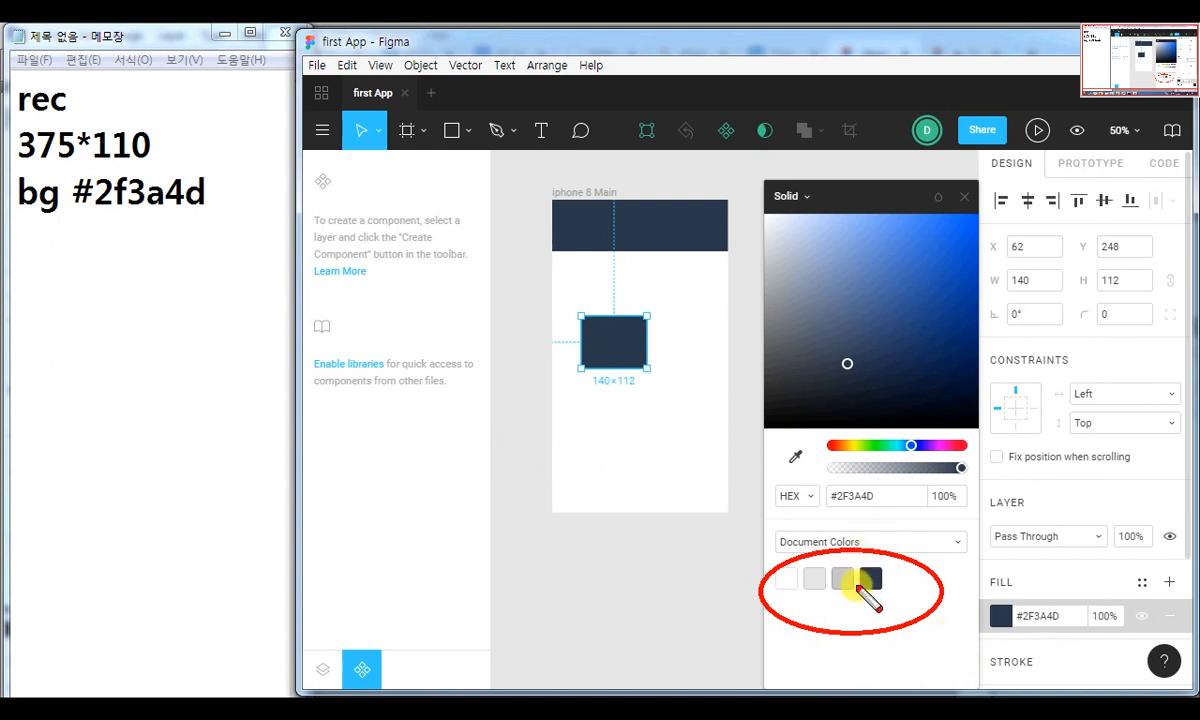
key("Escape")
left_click(843, 579)
left_click(814, 579)
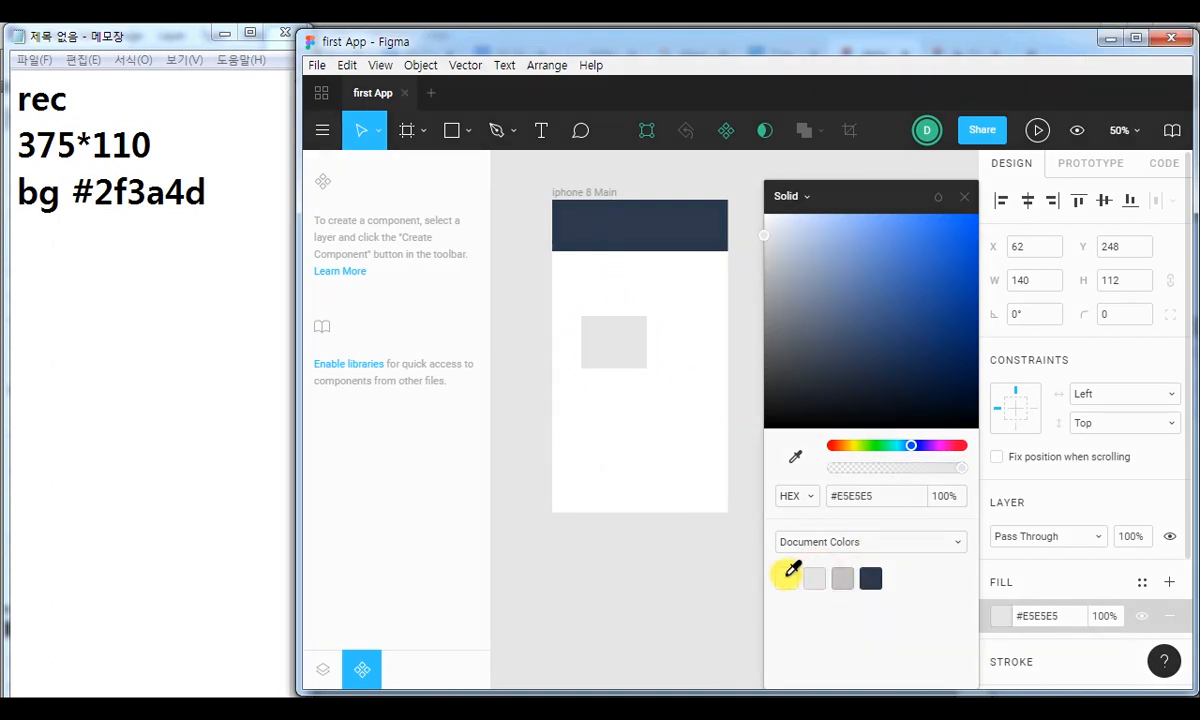
left_click(786, 579)
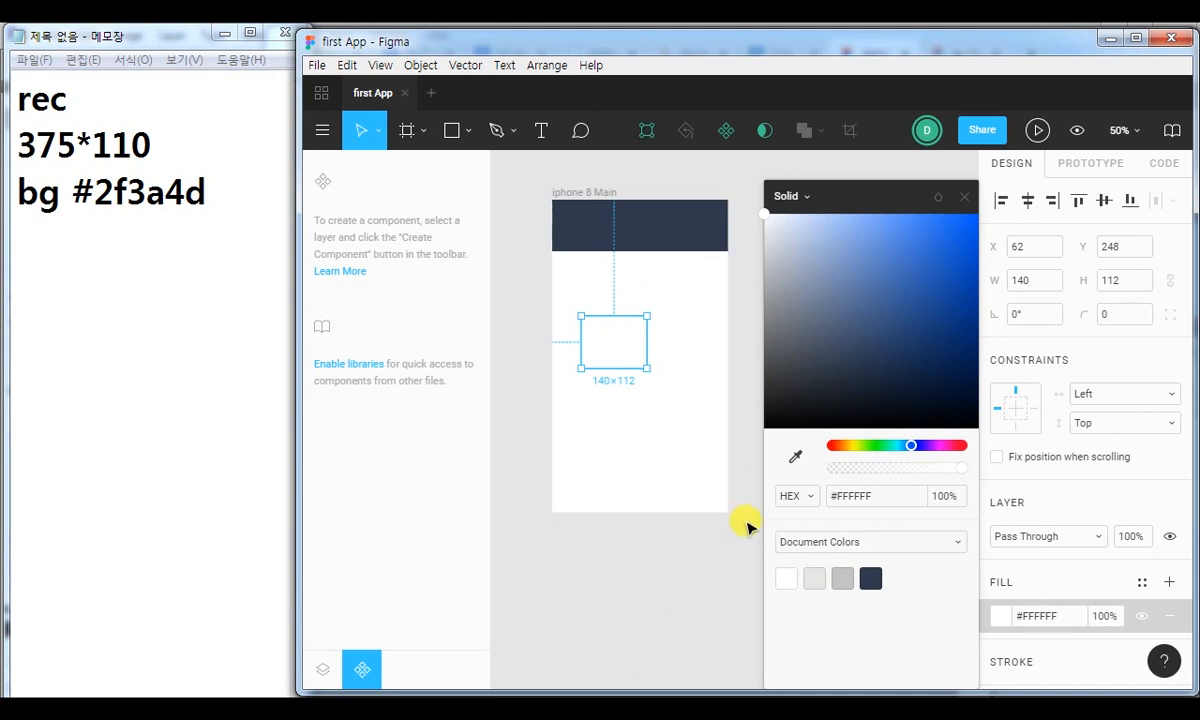
key("ctrl+2")
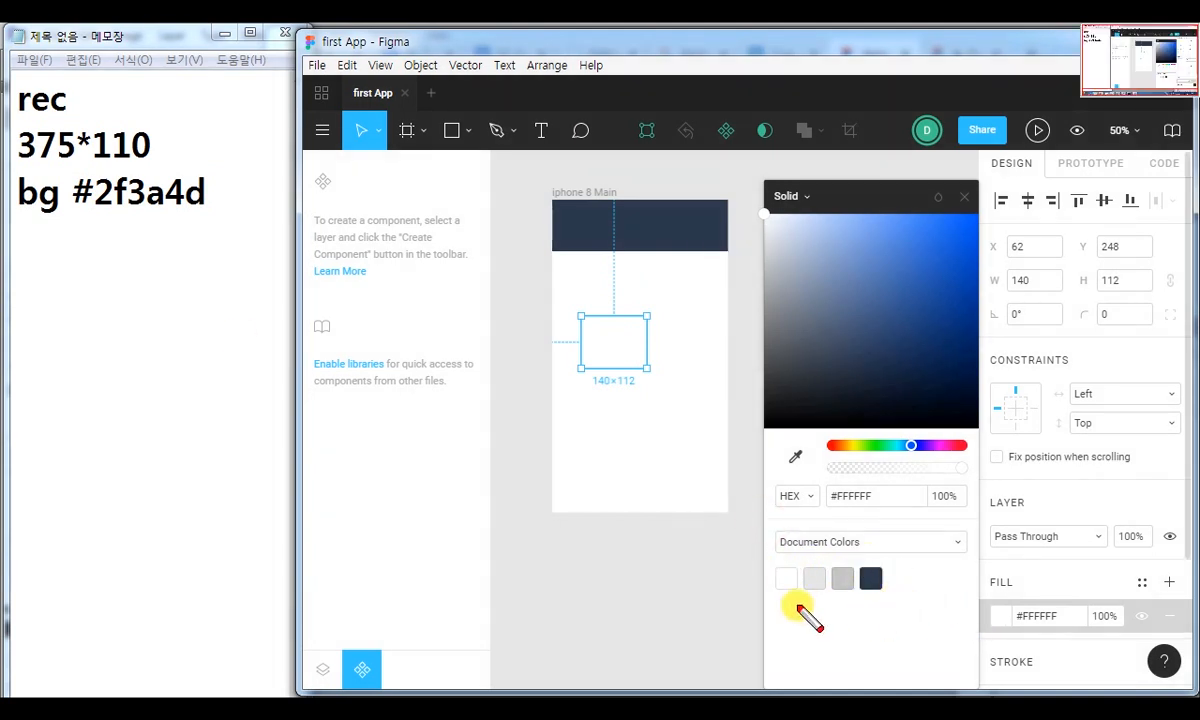
right_click(958, 548)
left_click(993, 530)
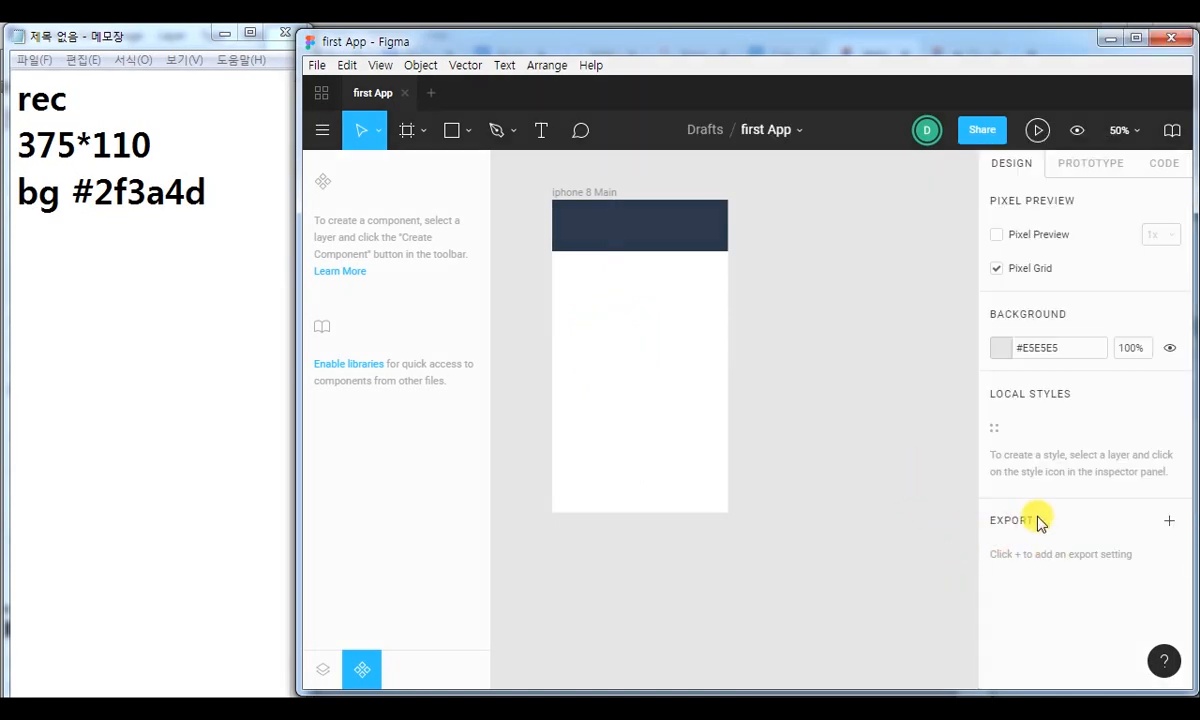
Open the colour library choices in the header rectangle's fill picker and circle Personal Colors and the fill swatch in red.
left_click(688, 252)
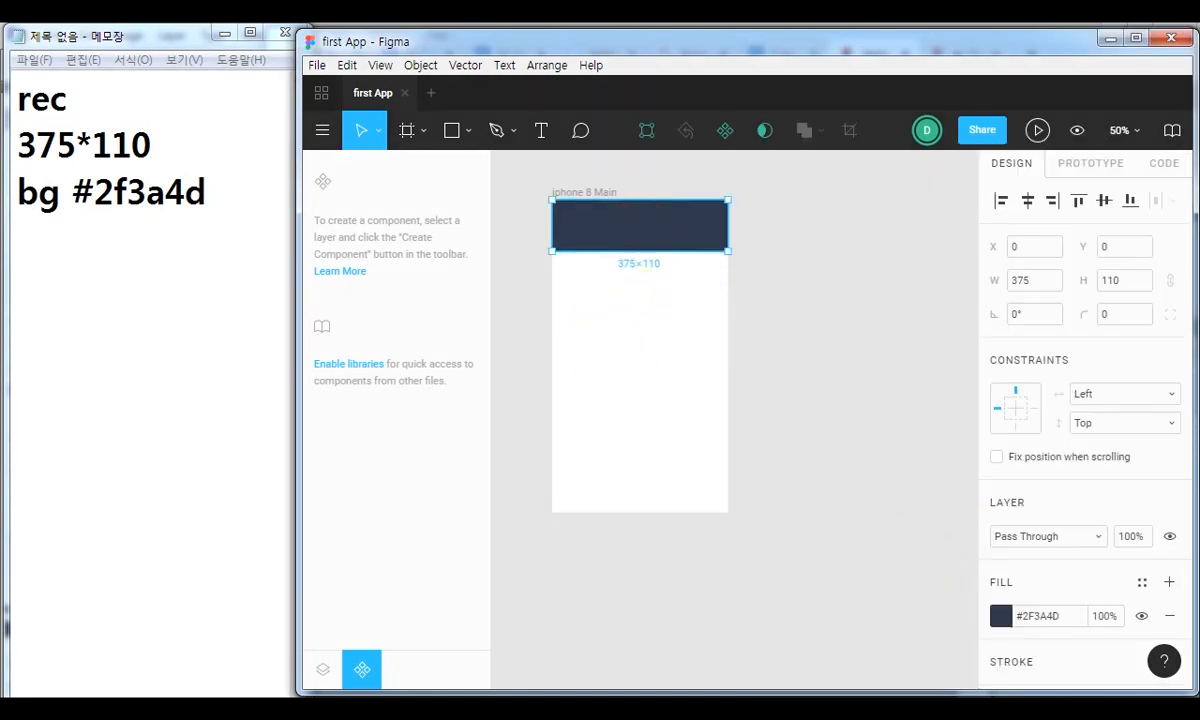
left_click(1000, 616)
left_click(957, 542)
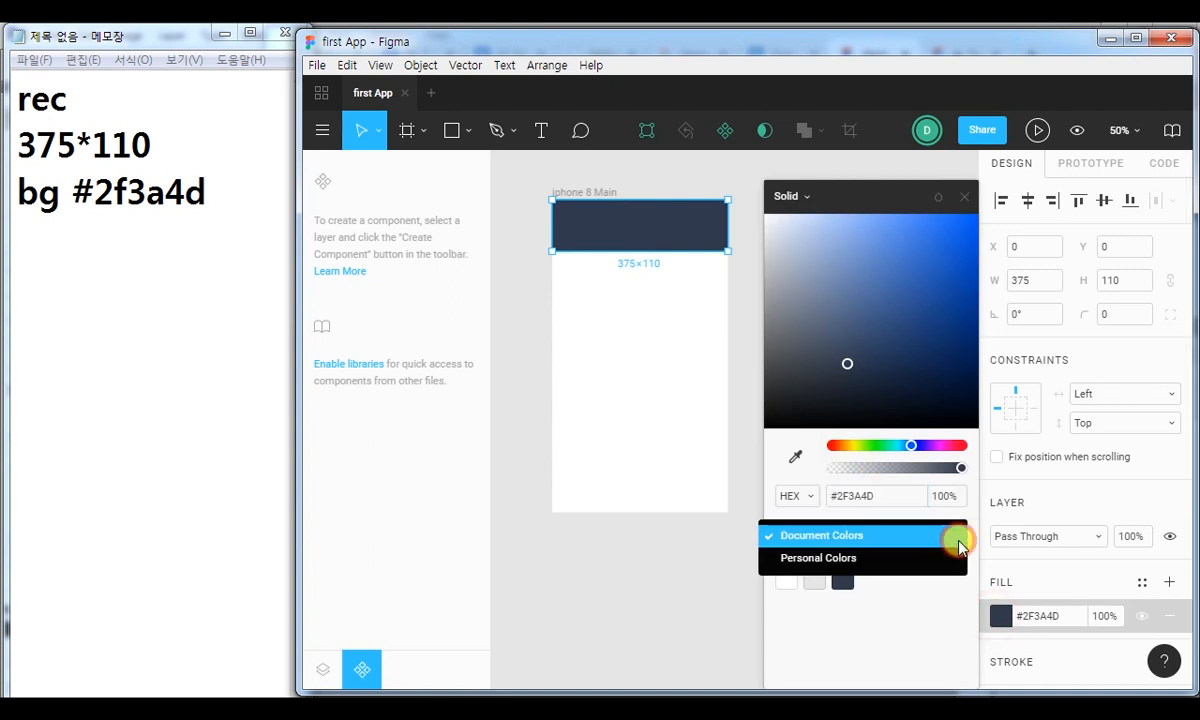
left_click_drag(758, 531, 880, 584)
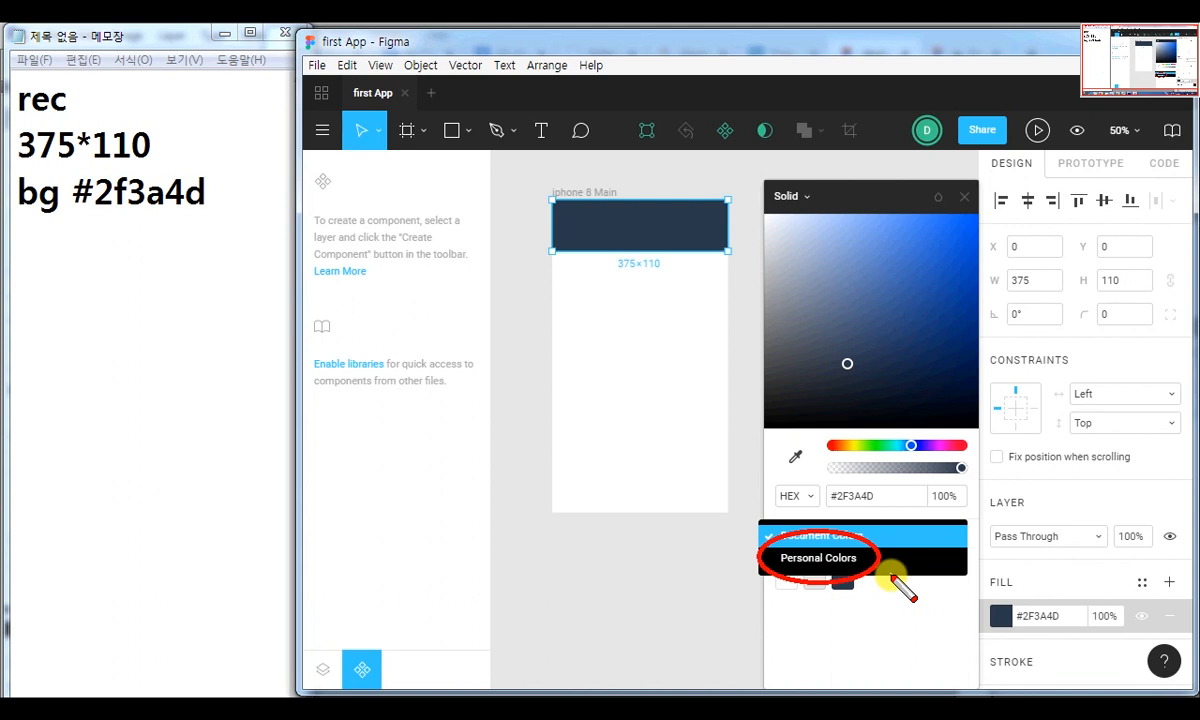
left_click(848, 538)
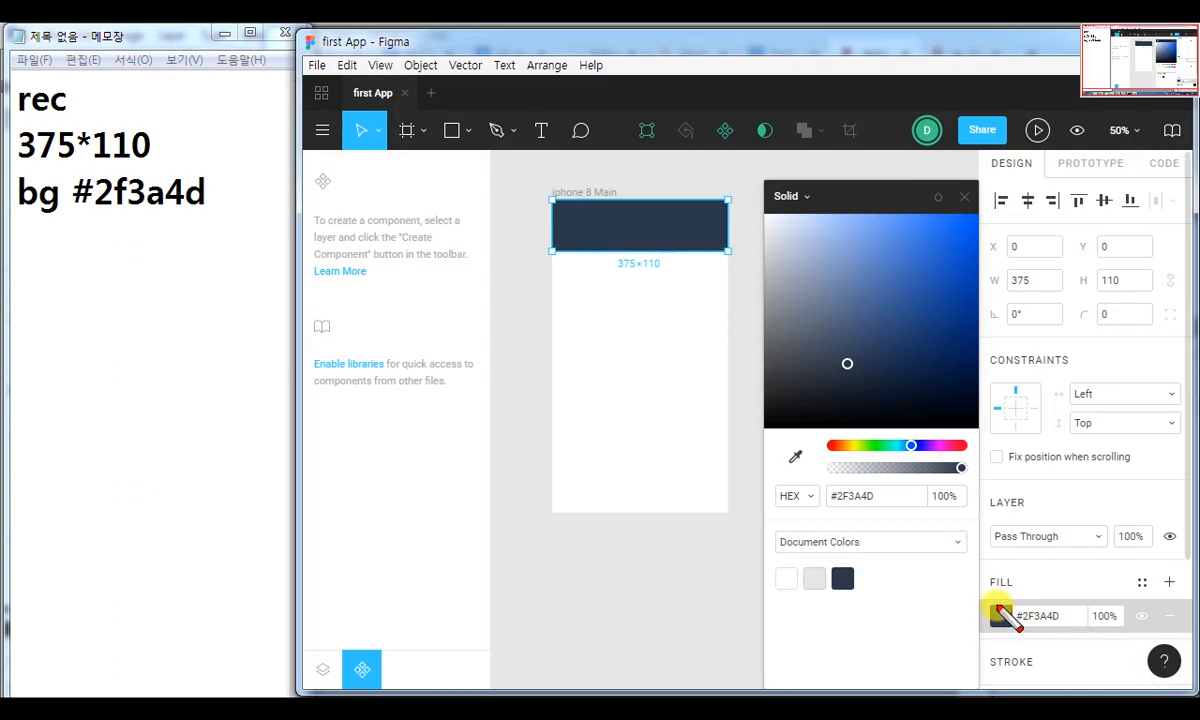
mouse_move(1003, 612)
left_mouse_down()
mouse_move(1013, 643)
mouse_move(1005, 592)
left_mouse_up()
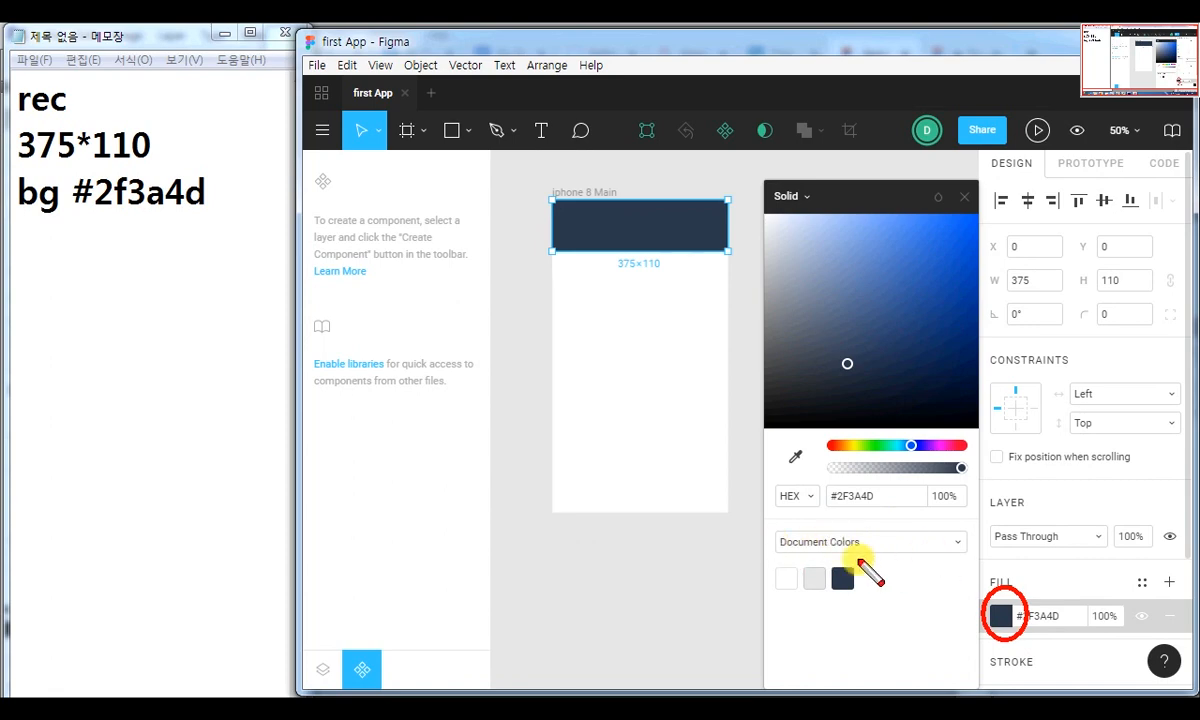
View the Personal Colors palette for the header's fill, return to Document Colors and close the colour picker.
left_click(951, 542)
left_click(842, 561)
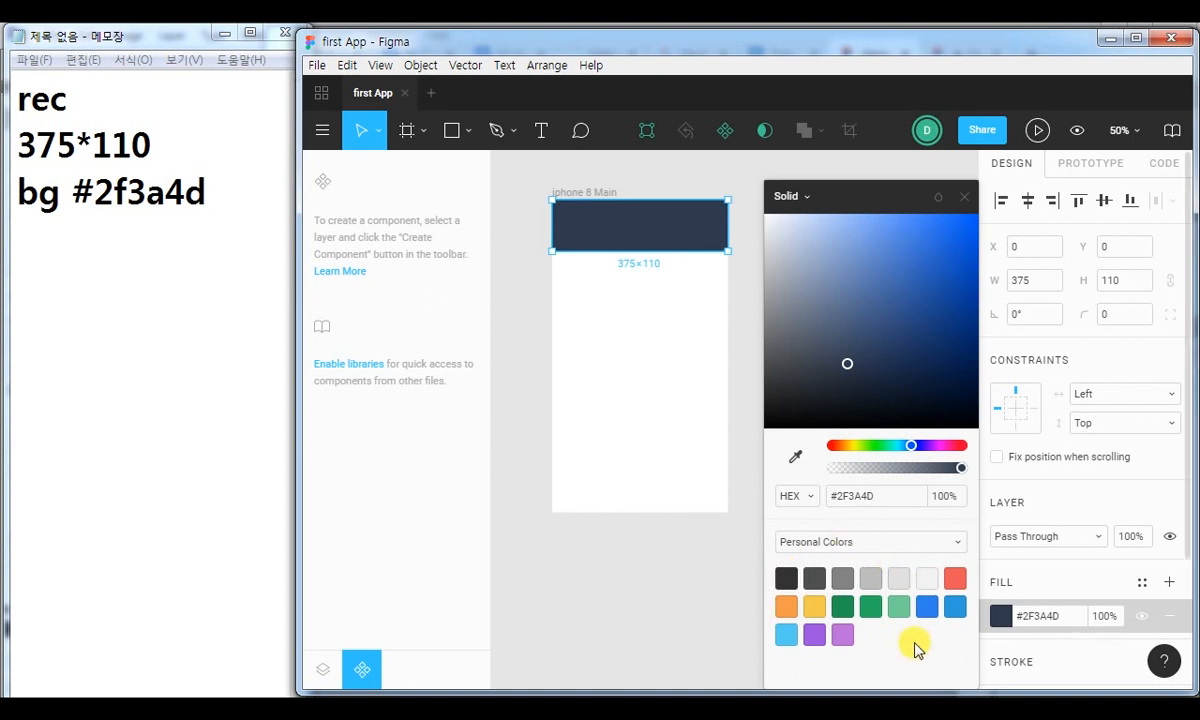
left_click(955, 543)
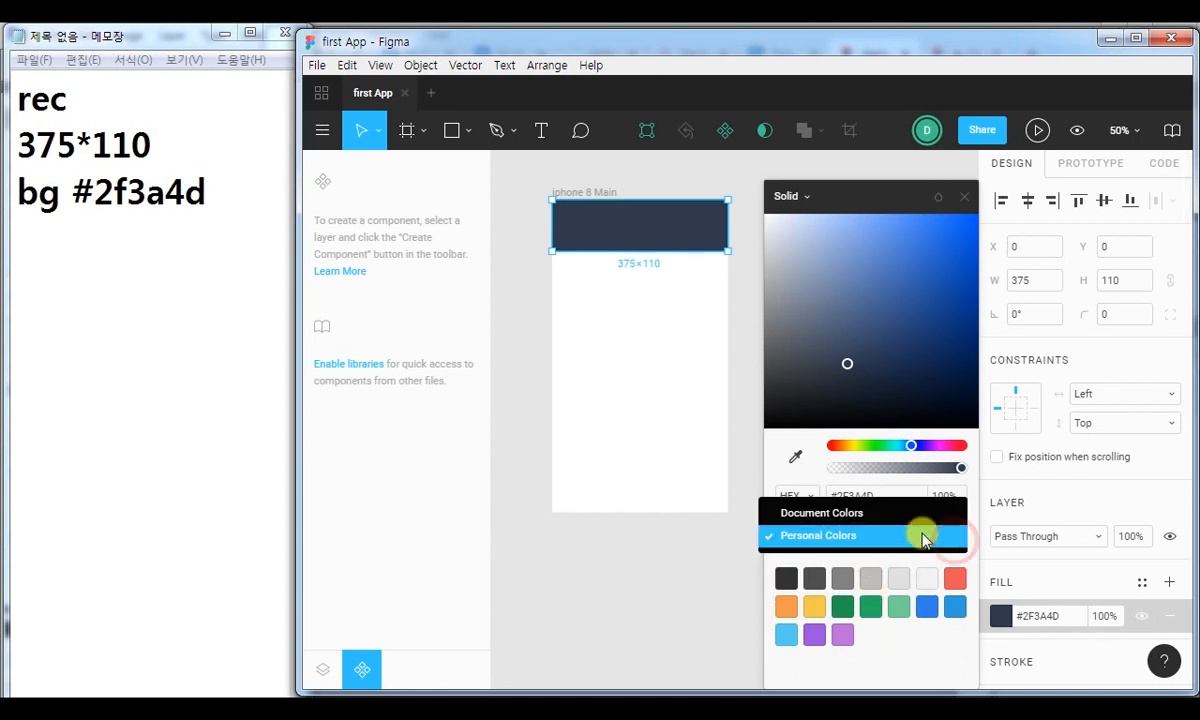
left_click(817, 514)
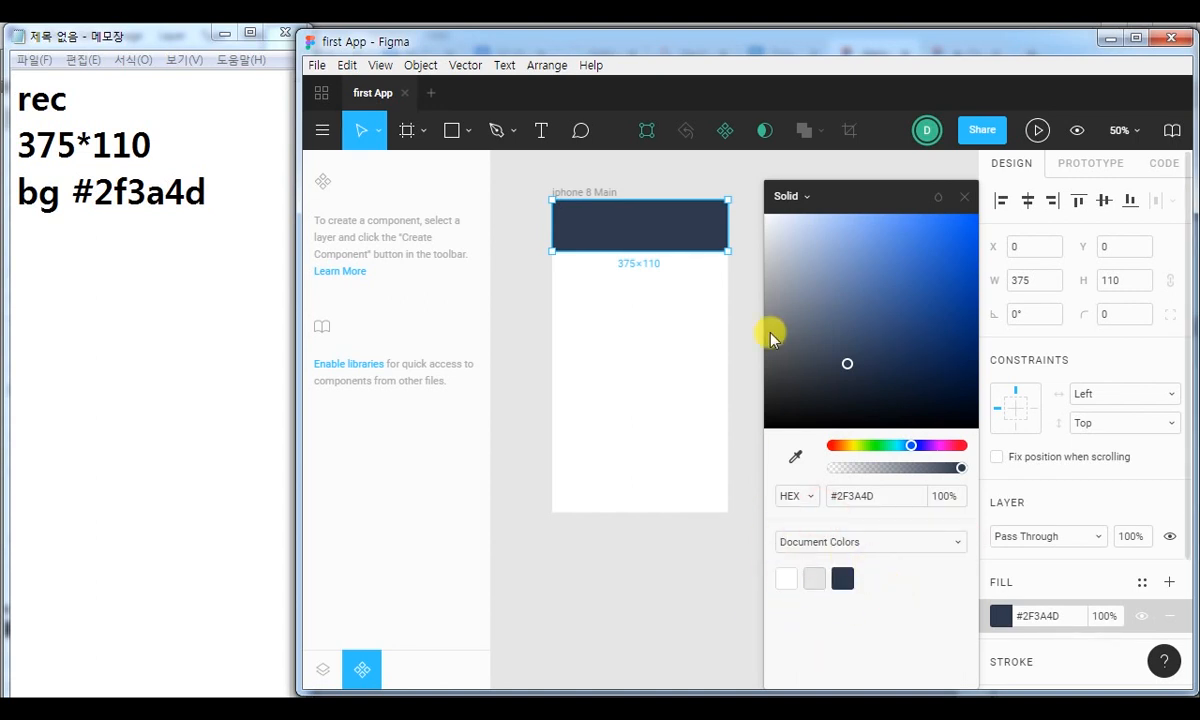
left_click(964, 196)
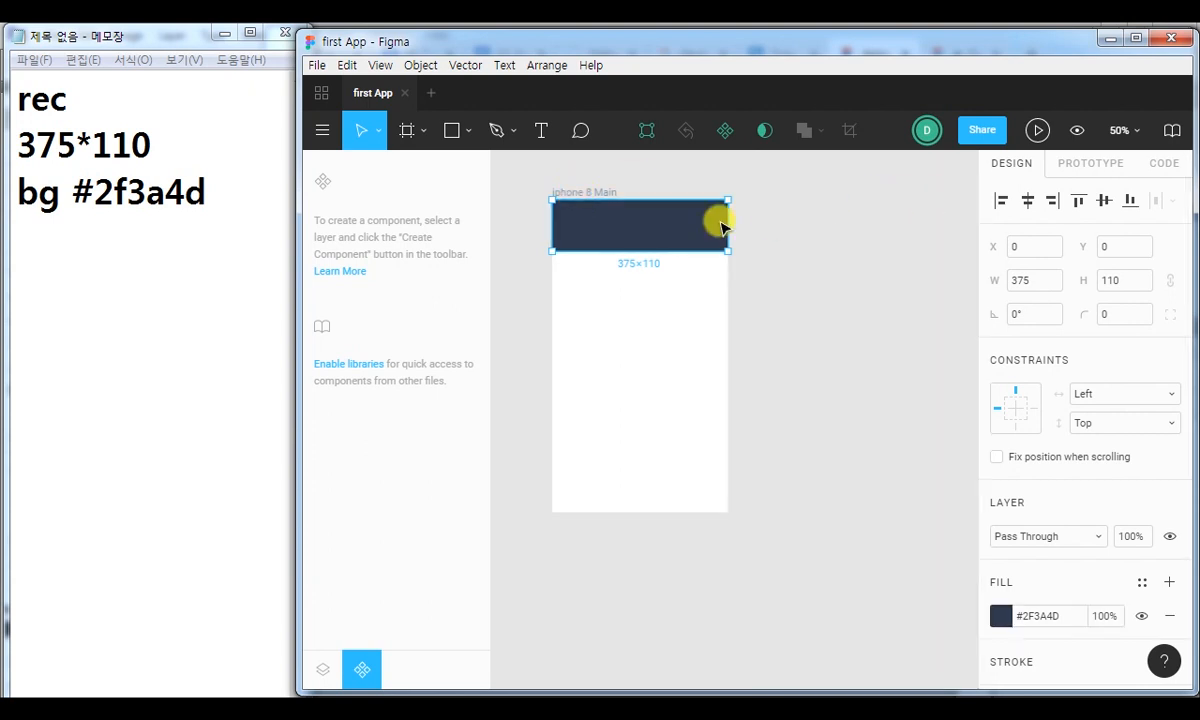
Open the header rectangle's shape for editing its corner points.
key("shift+0")
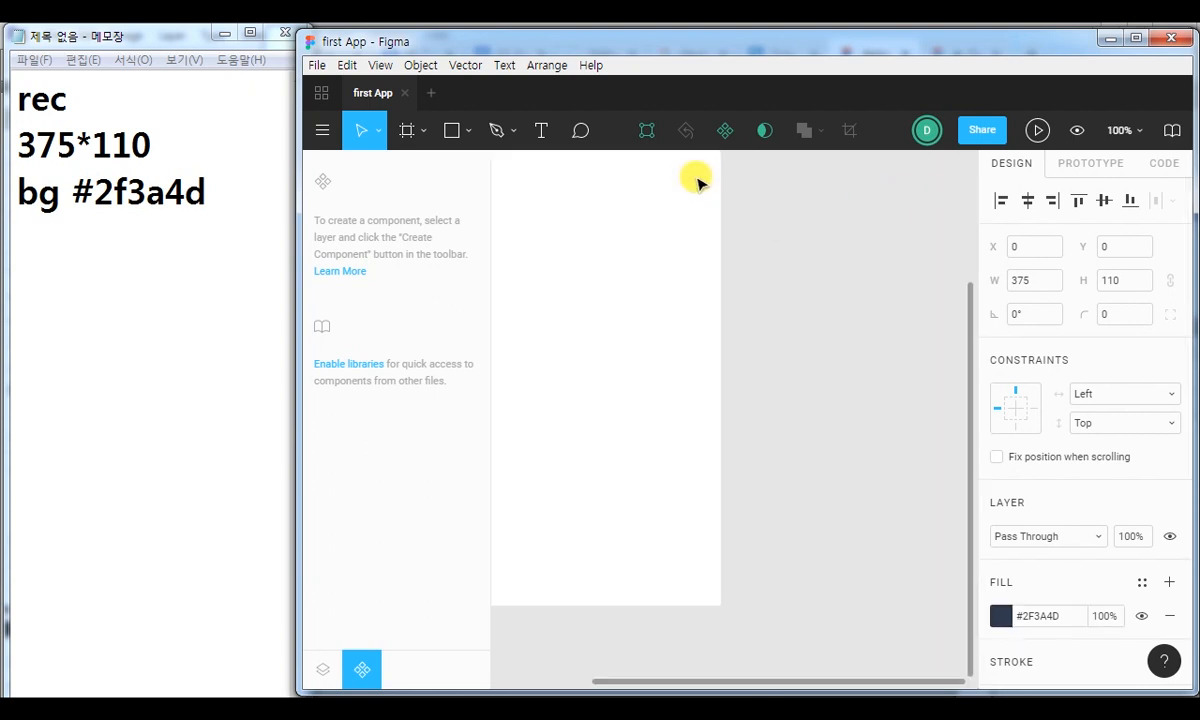
left_click_drag(614, 220, 823, 456)
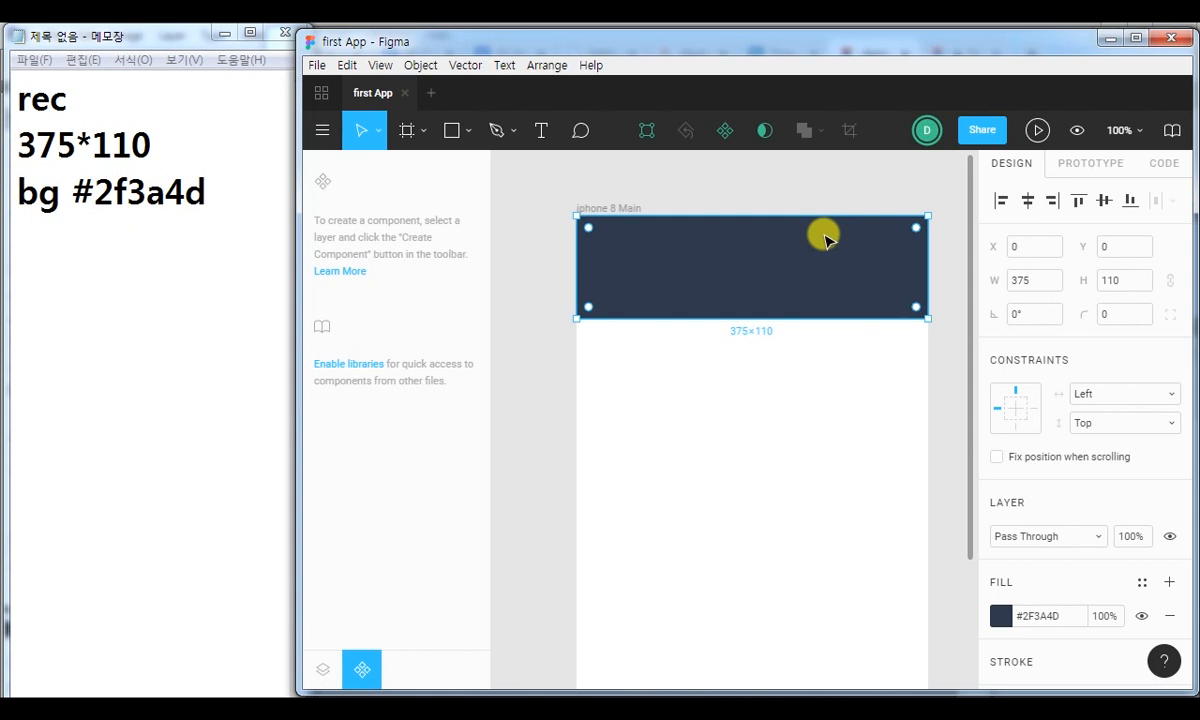
double_click(726, 258)
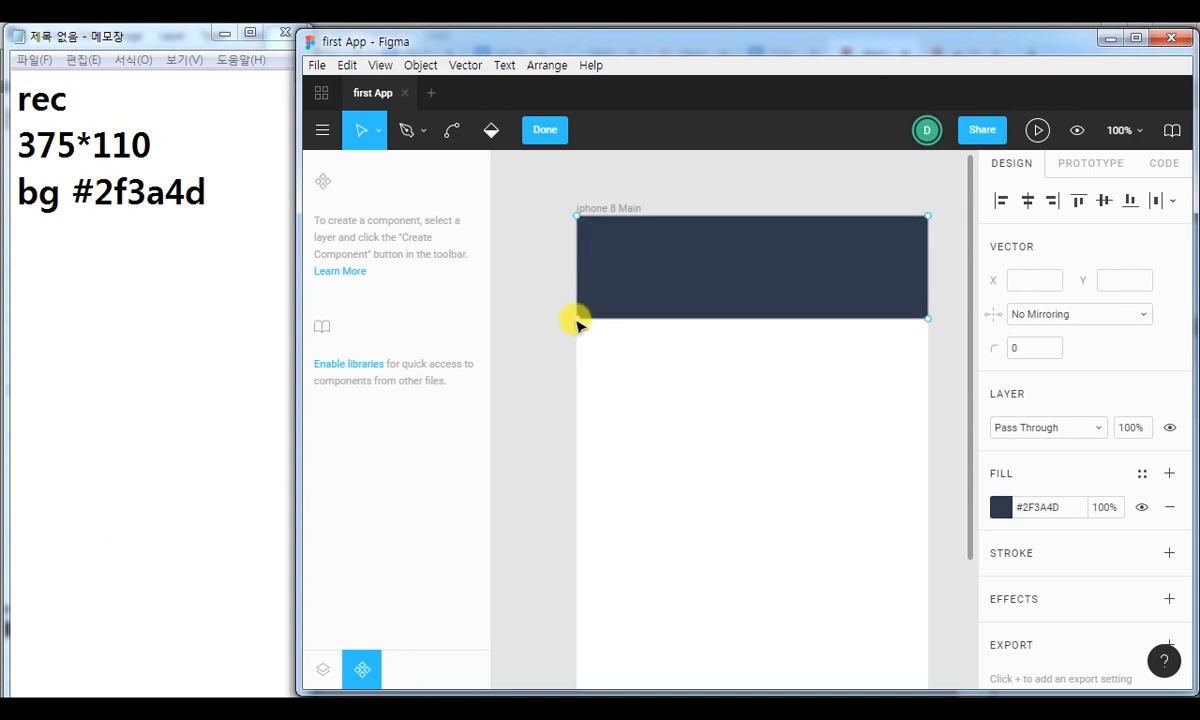
Try pulling the header's lower-left corner point straight down to about Y 163 and undo the move.
left_click_drag(577, 319, 577, 369)
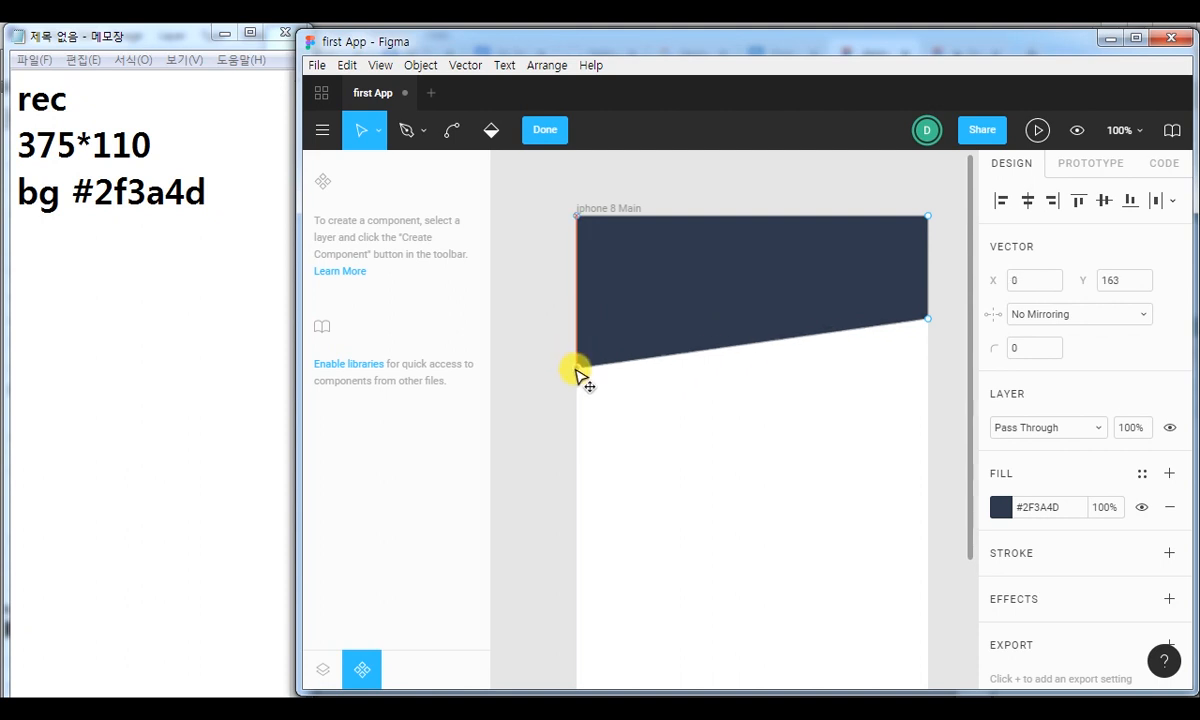
key("ctrl+z")
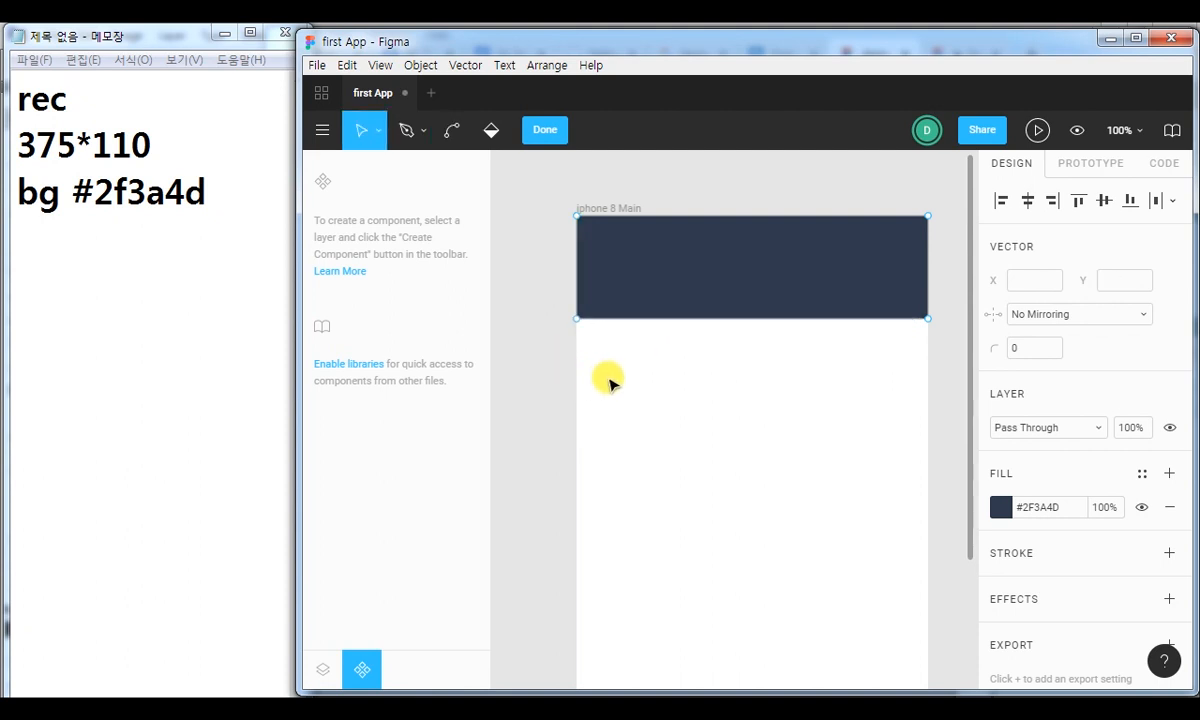
Move the header's lower-left corner point straight down in steps of 10 to Y 140 and finish editing the shape.
left_click(577, 319)
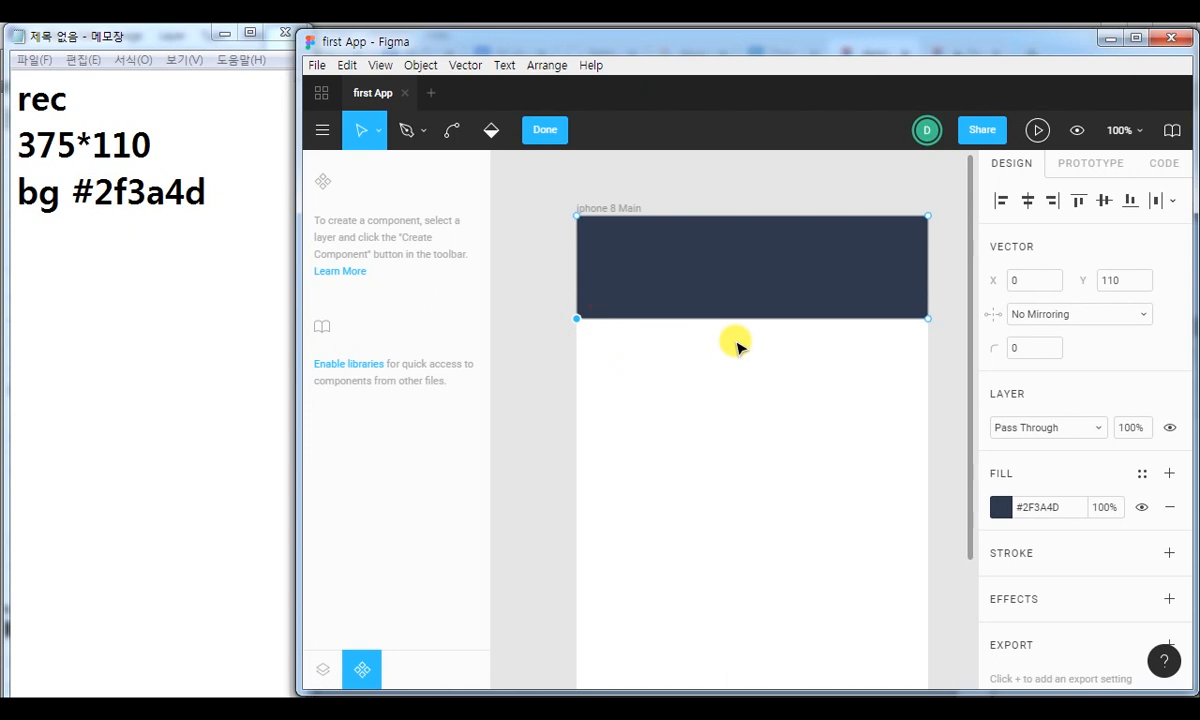
key("ctrl")
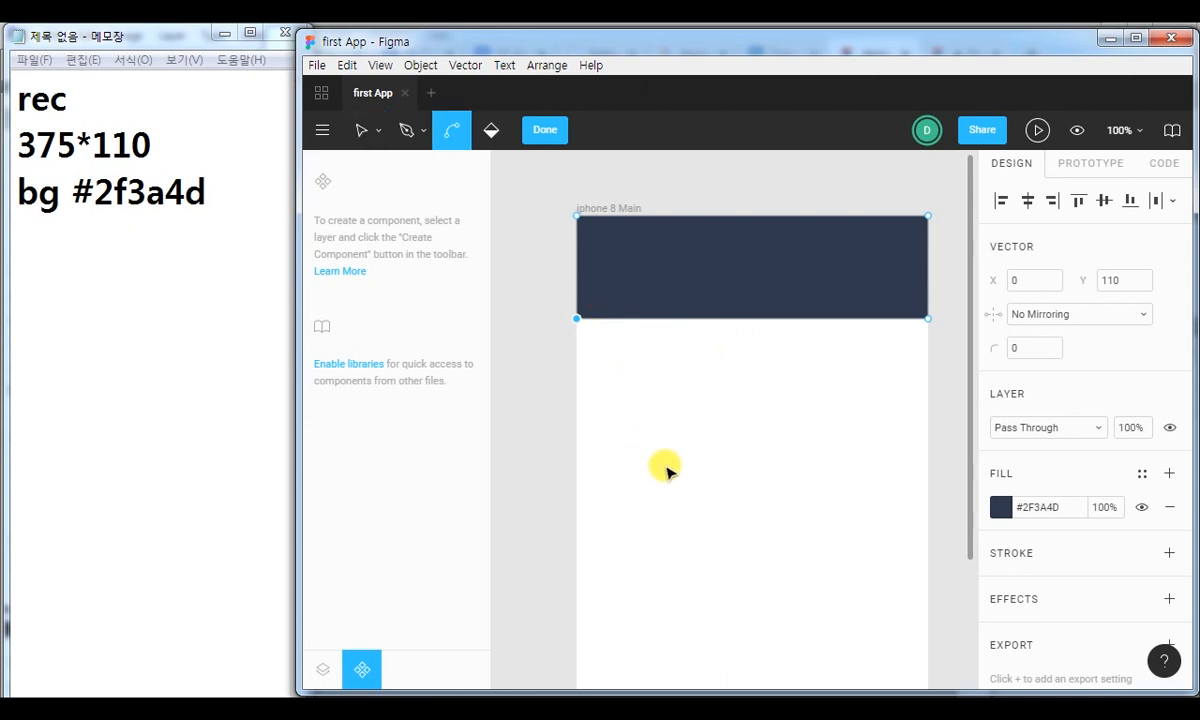
left_click(577, 319)
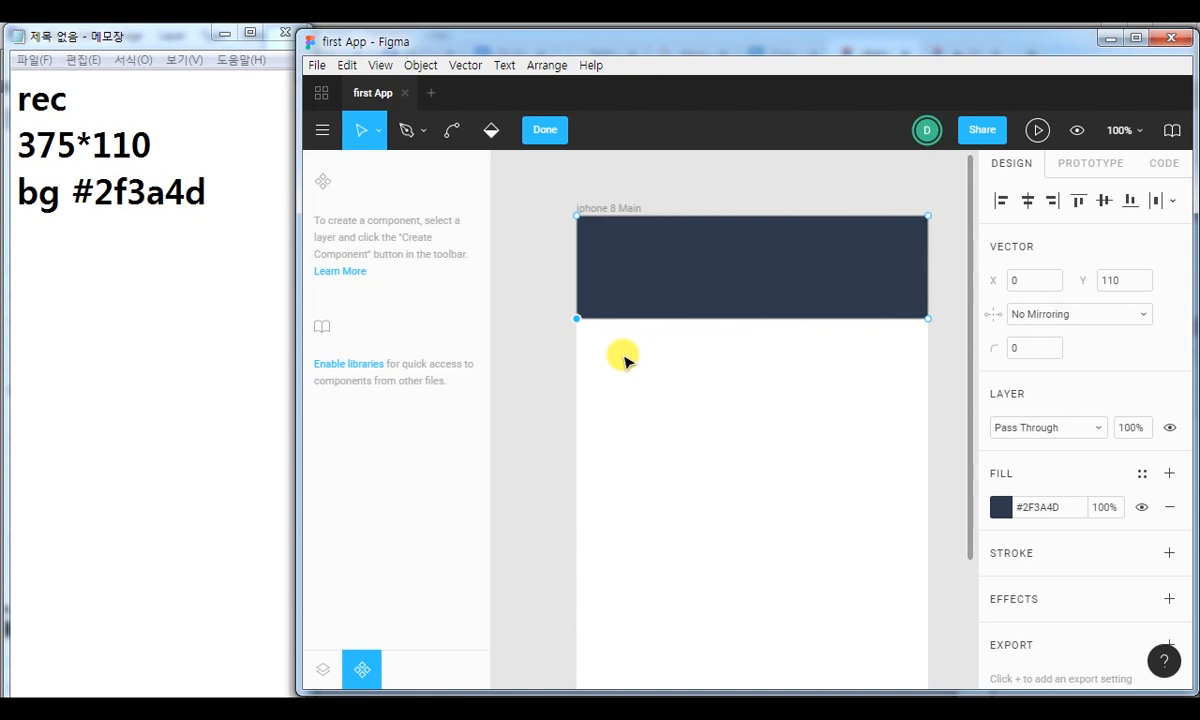
key("shift+Down")
key("shift+Down")
key("shift+Down")
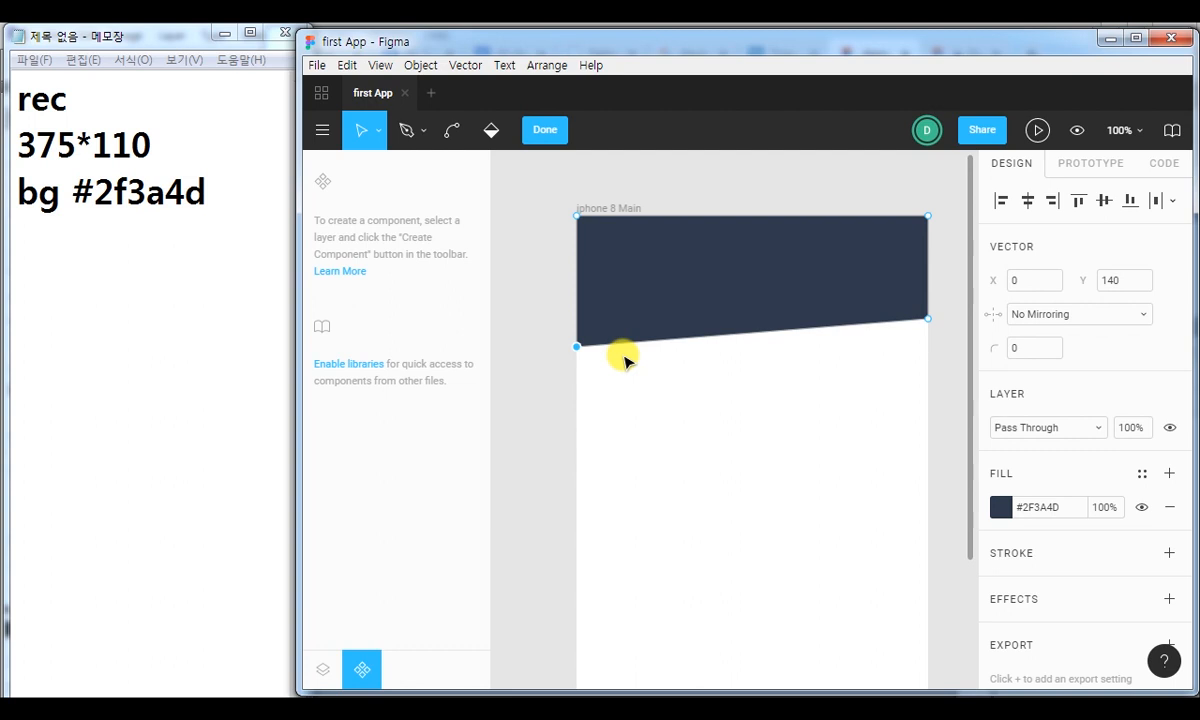
left_click(553, 130)
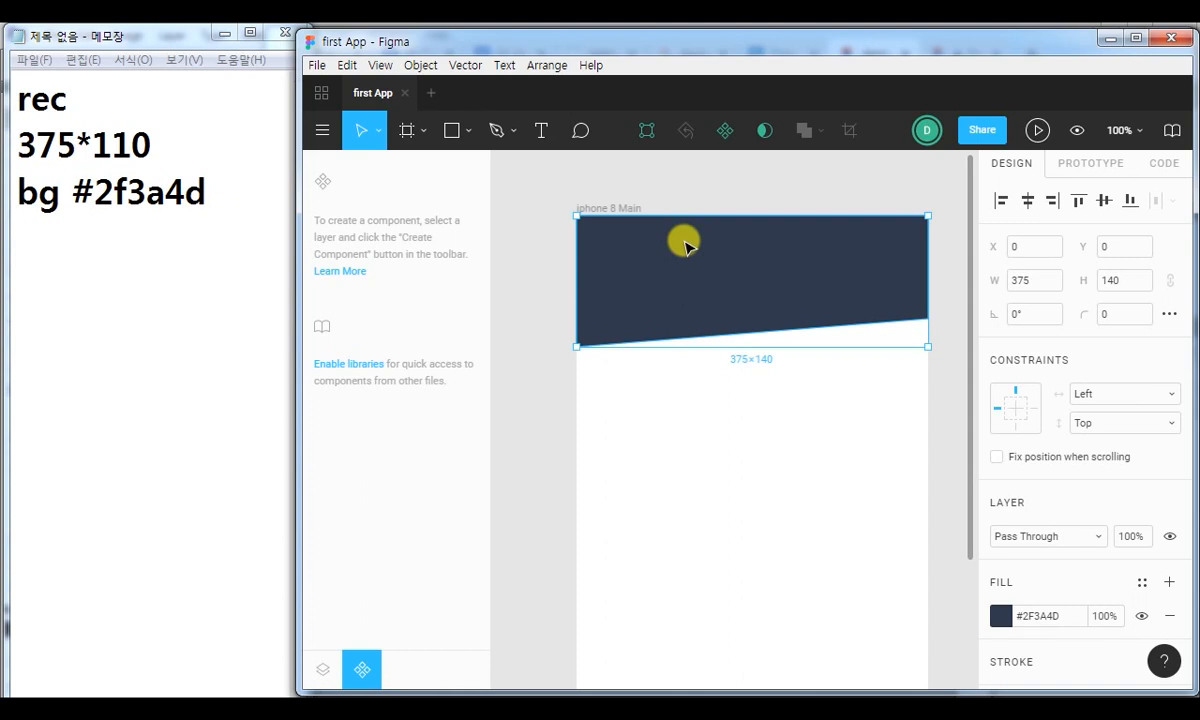
Switch to Notepad and add the note "ctrl +d" after a blank line below the background colour line.
left_click(240, 170)
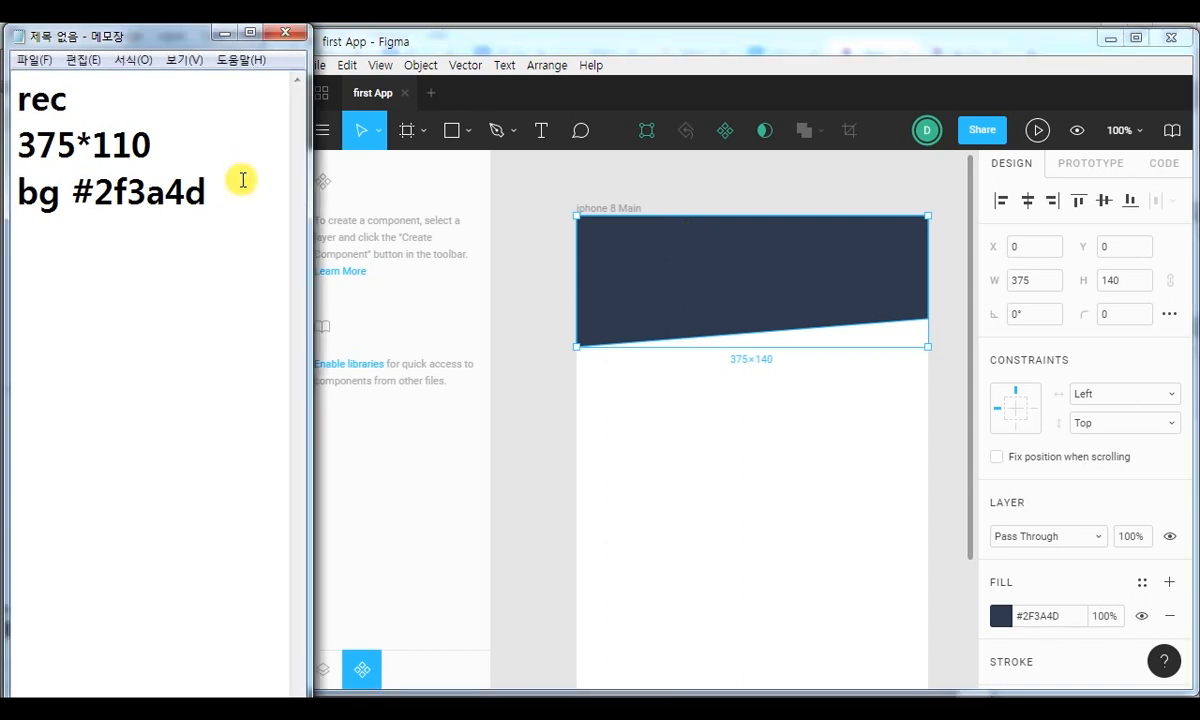
key("Return")
key("Return")
type("ctrl ")
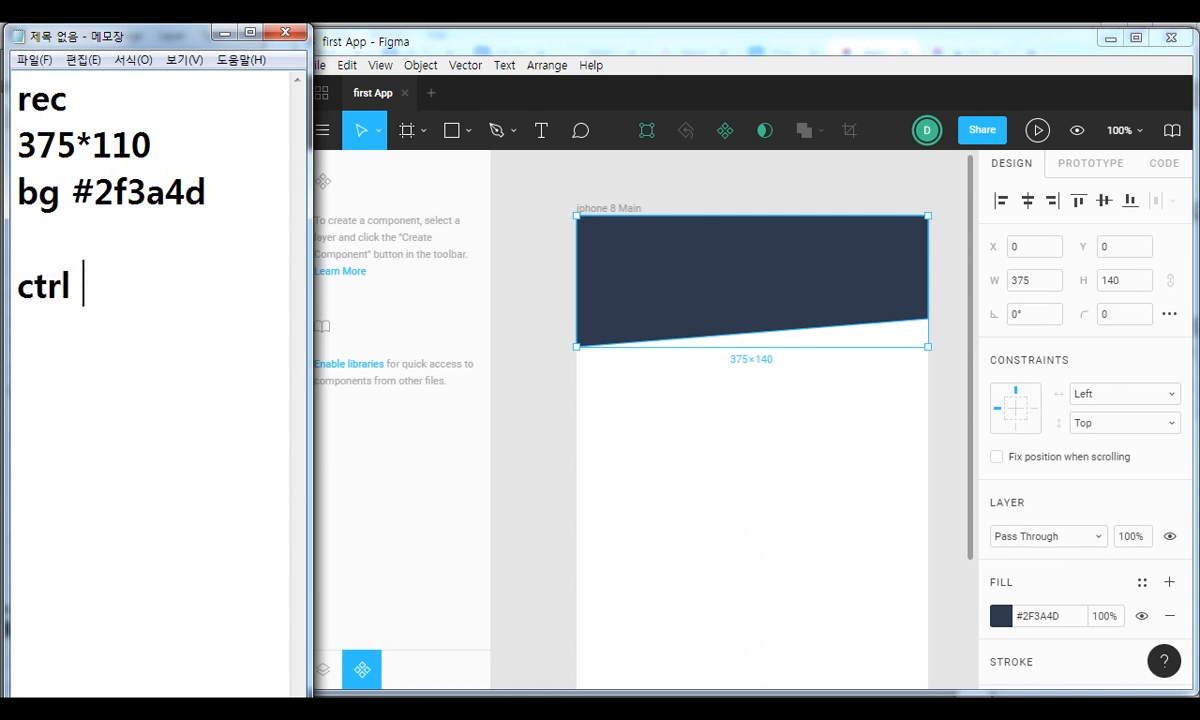
type("=d")
key("BackSpace")
key("BackSpace")
type("+d")
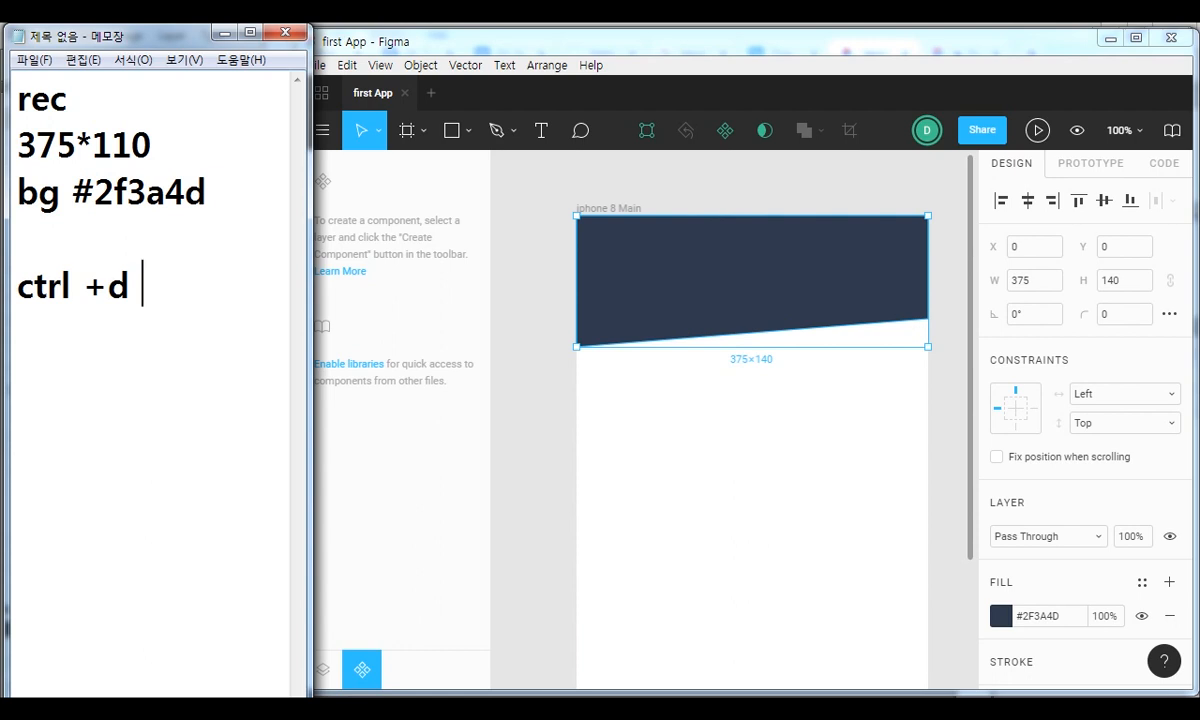
Switch back to Figma, duplicate the header rectangle in place and show the layer list.
left_click(553, 29)
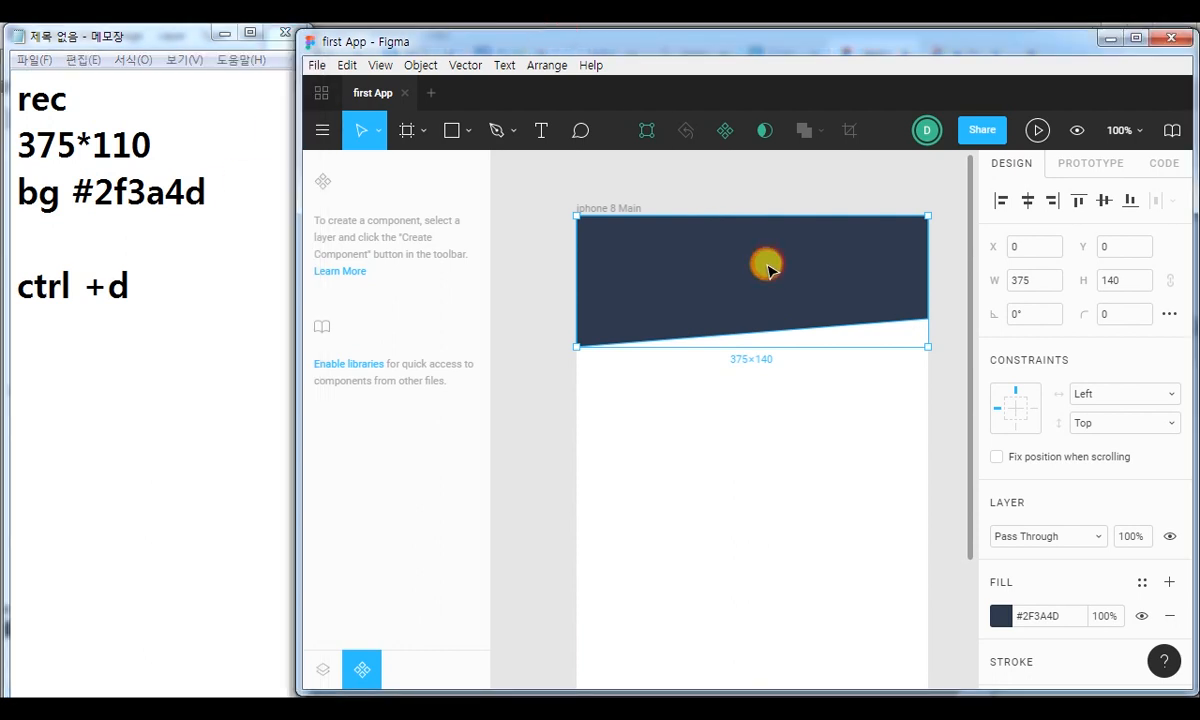
key("ctrl+d")
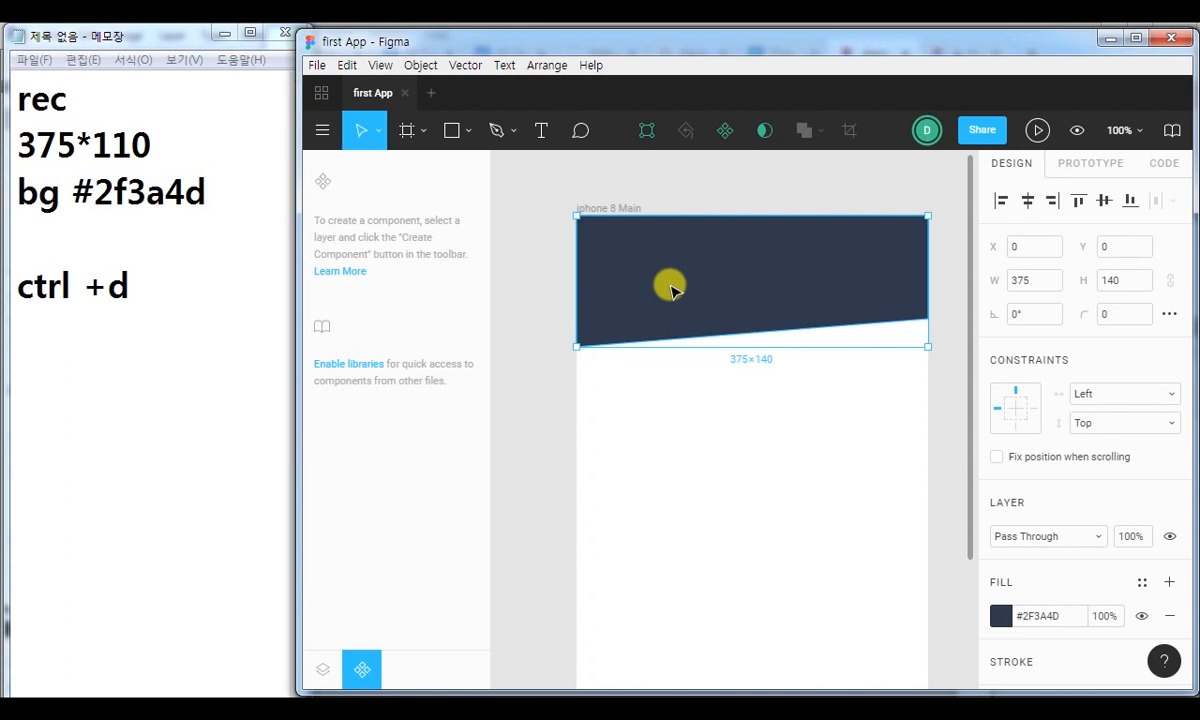
left_click(322, 669)
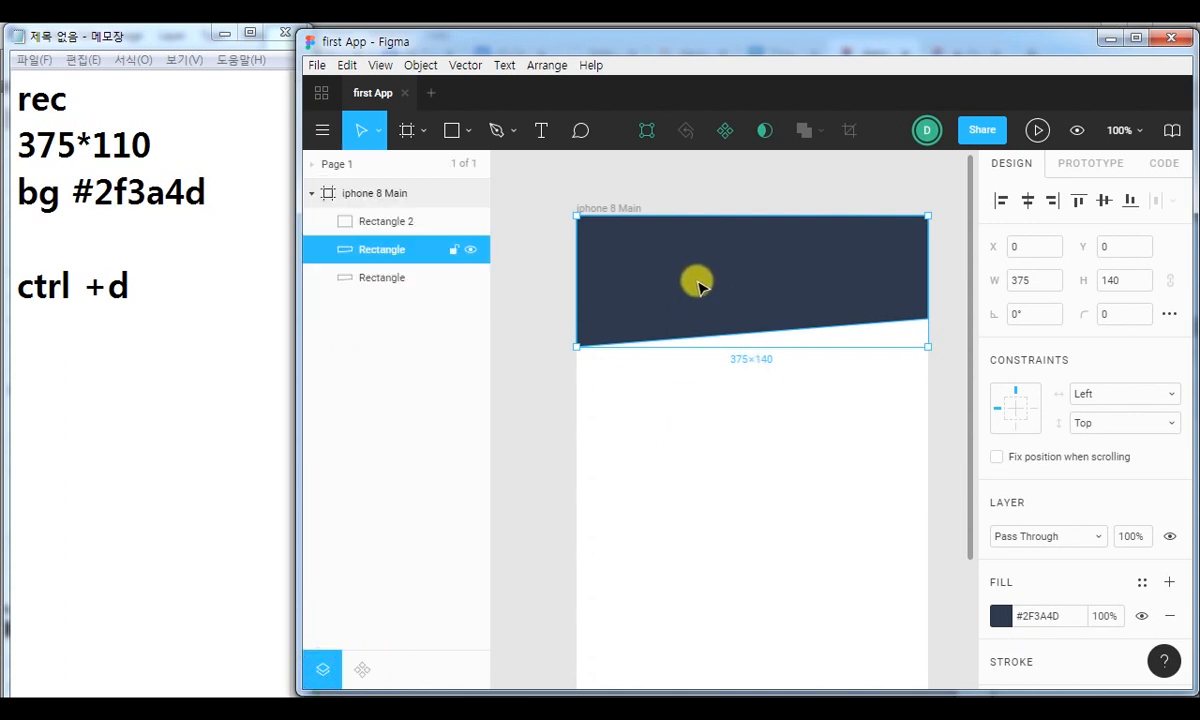
Delete the stray white rectangle, Rectangle 2, below the header in the iphone 8 Main frame.
left_click(546, 382)
left_click(663, 272)
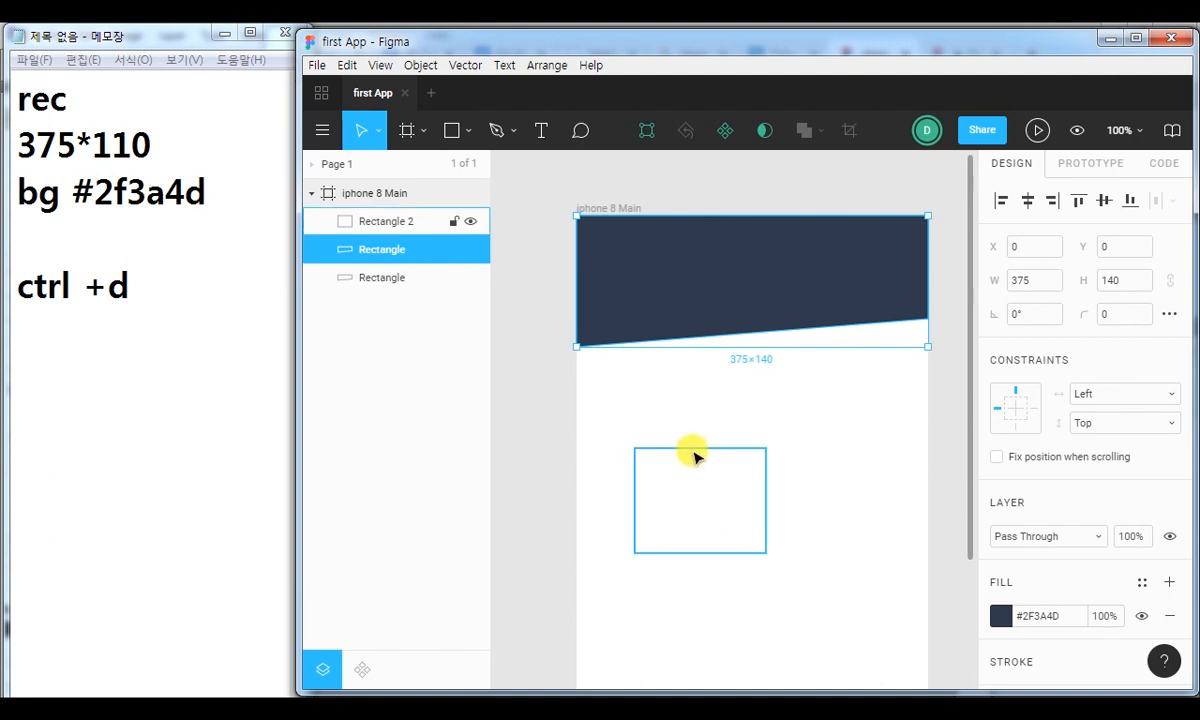
left_click(683, 484)
key("Delete")
Edit the upper header copy's shape and move its lower-left corner point straight down in steps of 10 to Y 170.
left_click(697, 276)
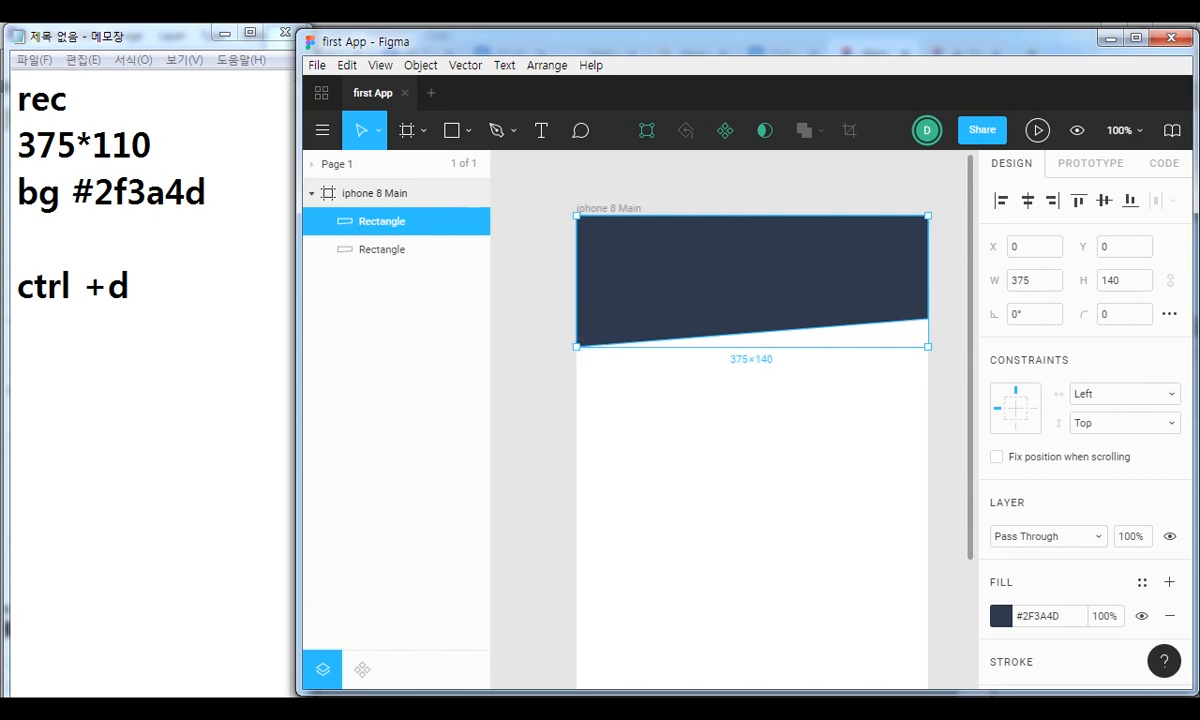
double_click(705, 265)
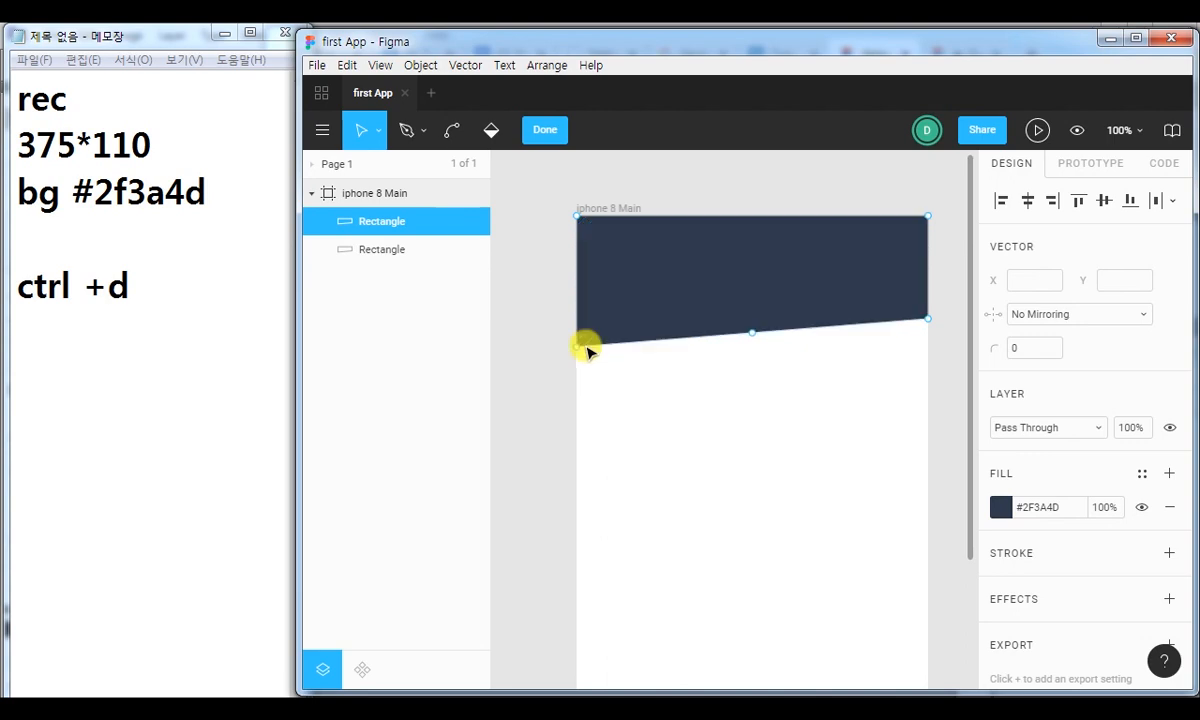
left_click(574, 344)
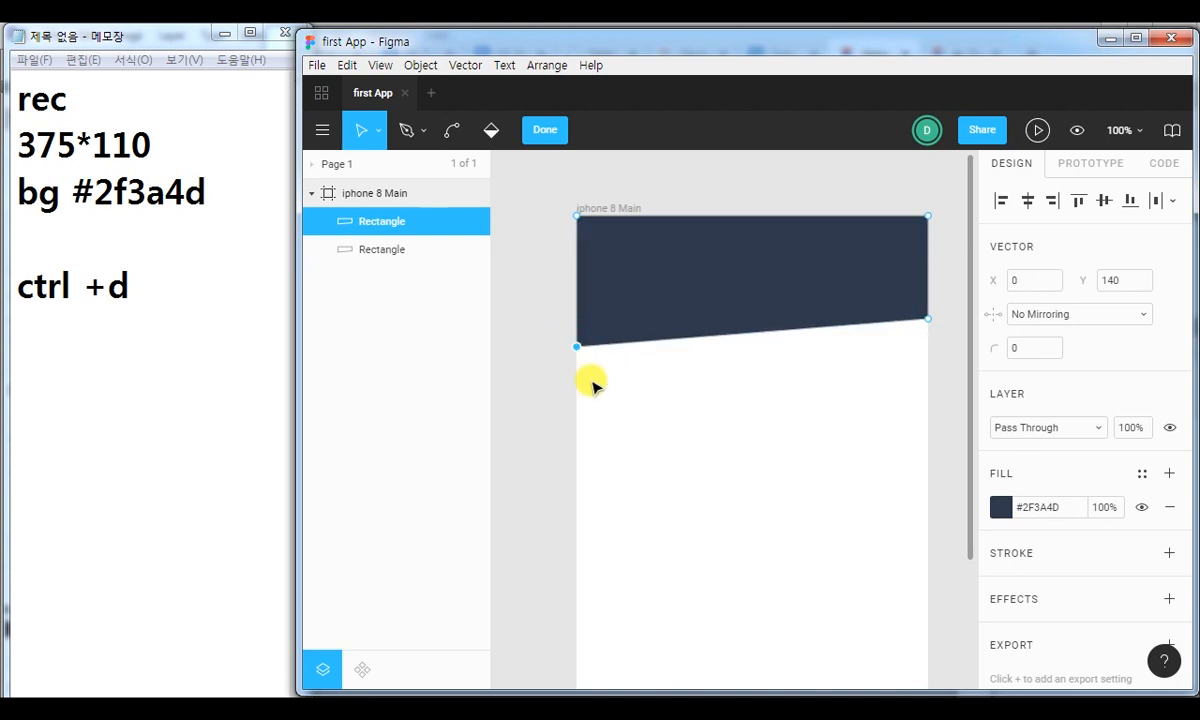
key("shift+Down")
key("shift+Down")
key("shift+Down")
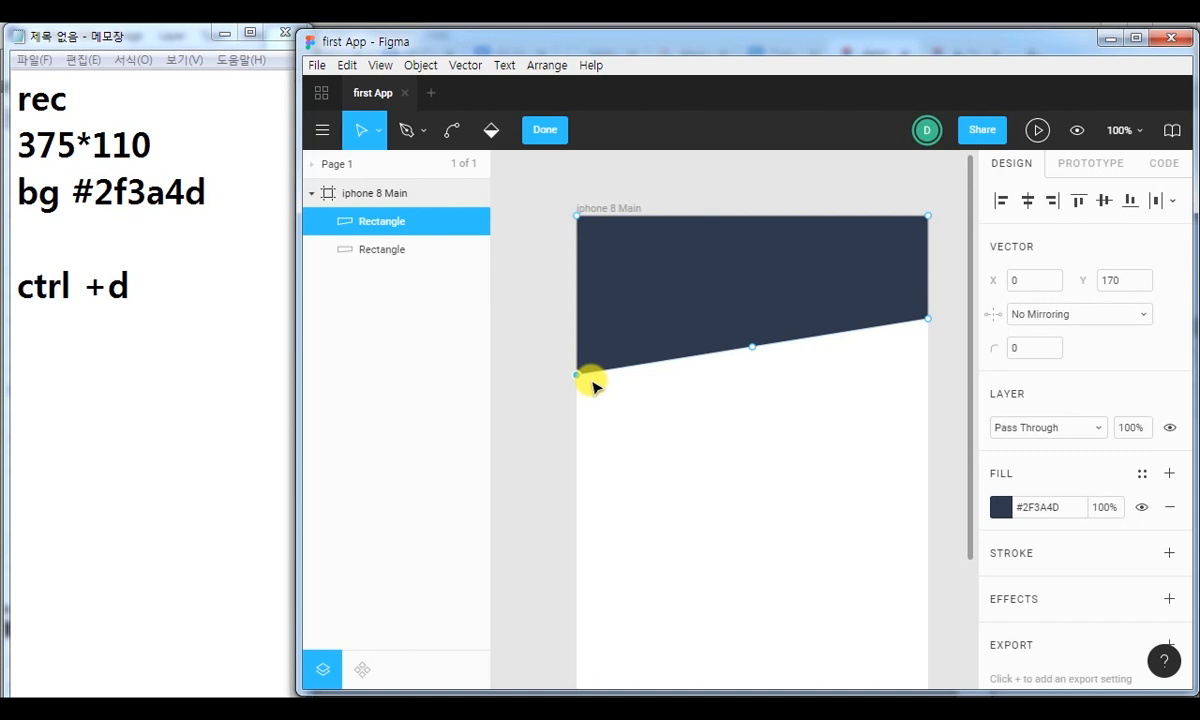
Place the reshaped header copy beneath the other rectangle in the layer order and finish editing its shape.
key("ctrl")
left_click(667, 312)
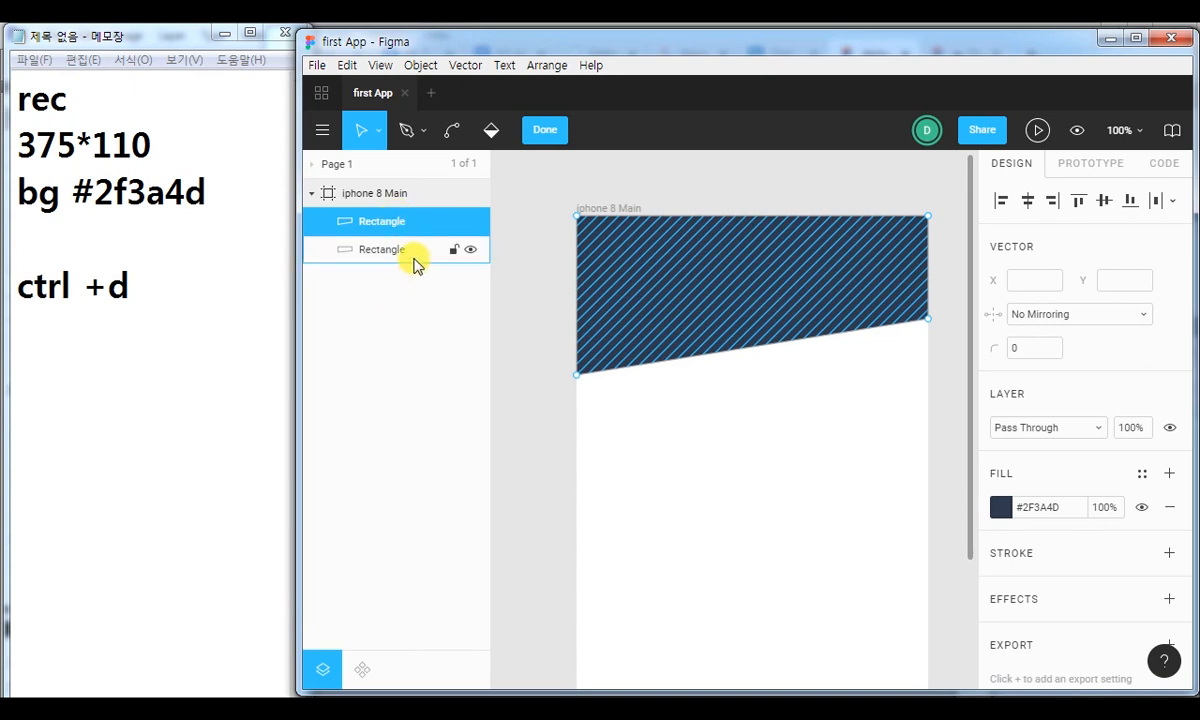
left_click_drag(407, 224, 408, 265)
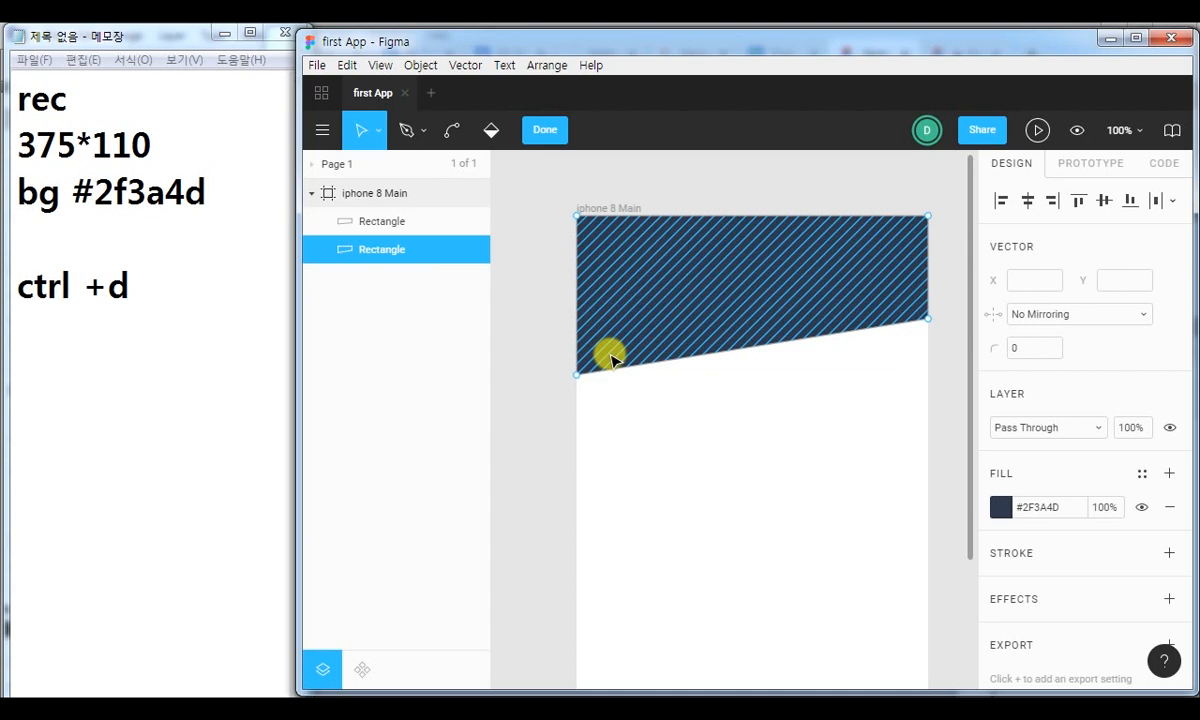
right_click(716, 272)
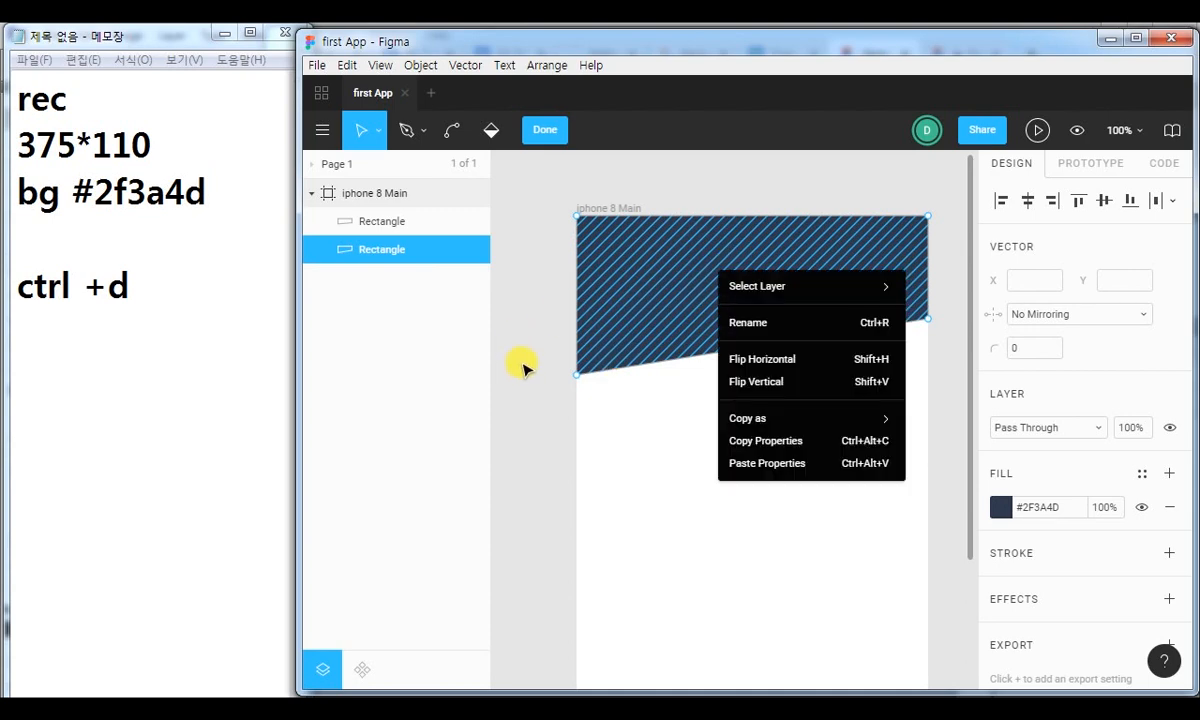
left_click(545, 130)
right_click(661, 268)
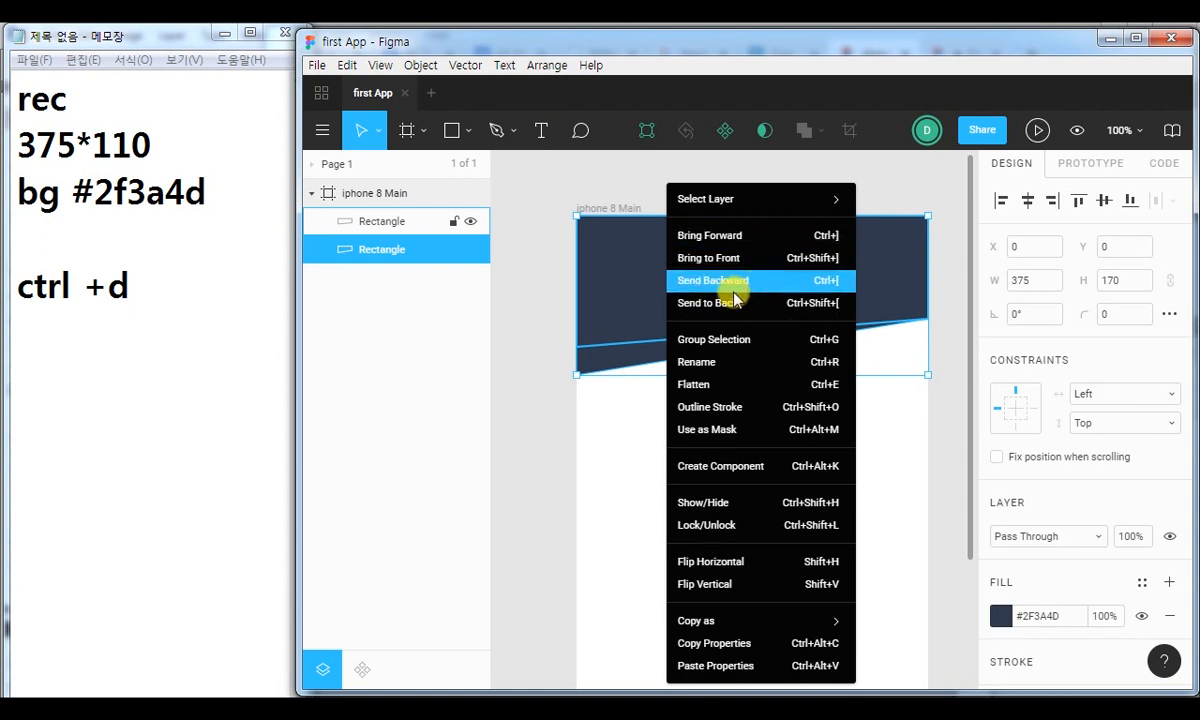
left_click(541, 314)
left_click(658, 288)
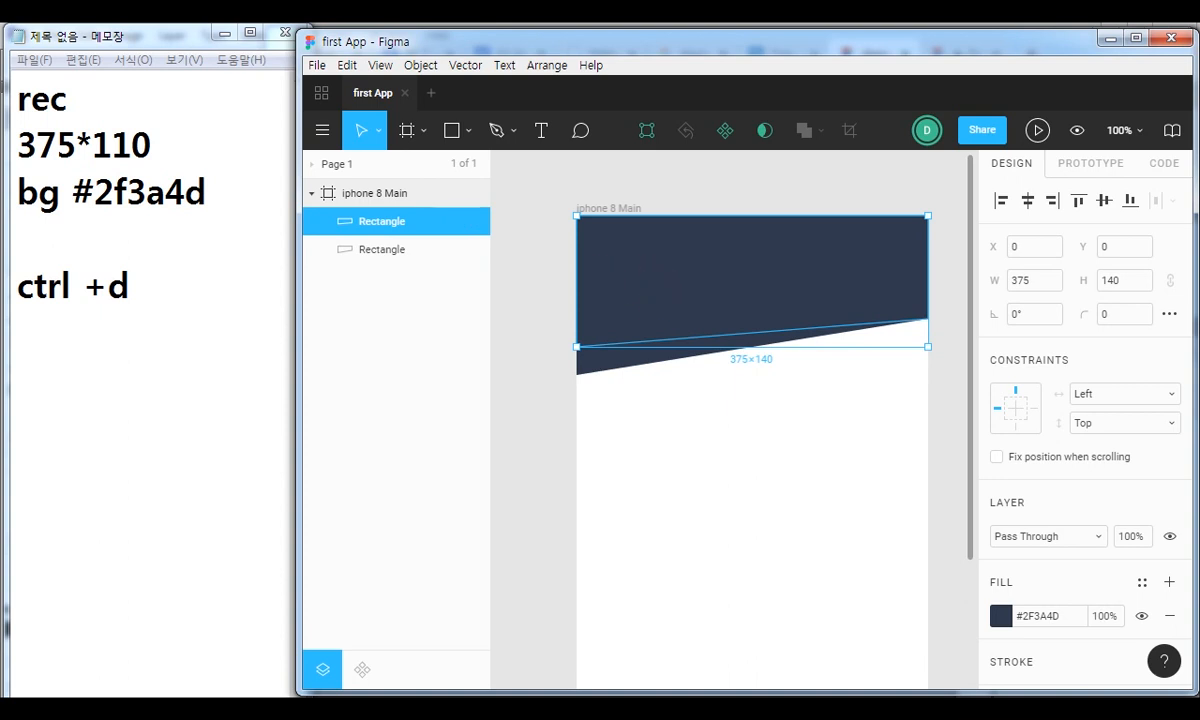
Change the fill of the lower, 170-high rectangle to the lighter blue-grey #47546B and deselect it.
left_click(394, 256)
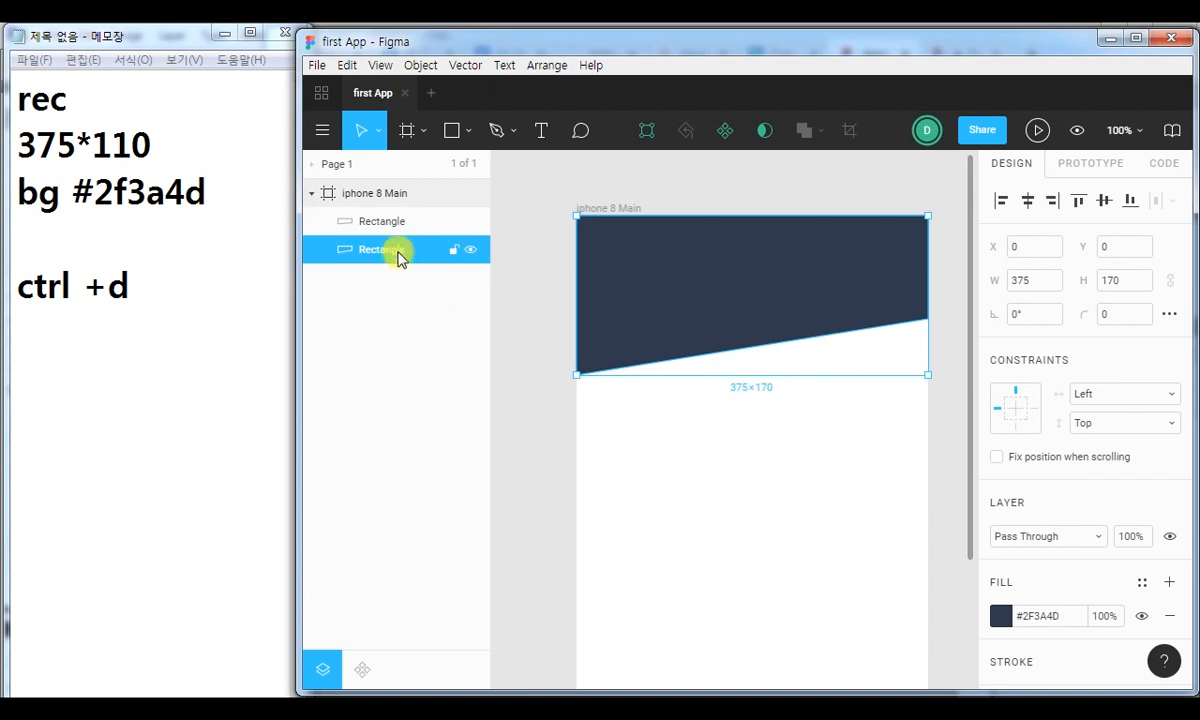
left_click(1001, 616)
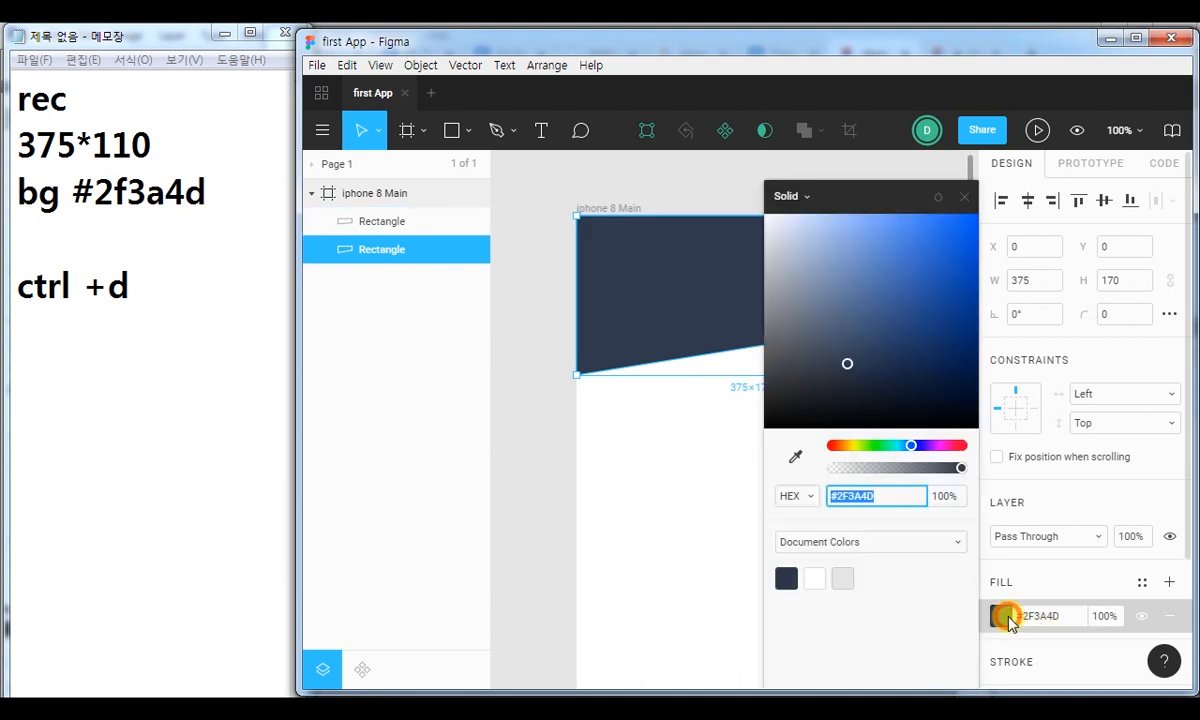
left_click(836, 345)
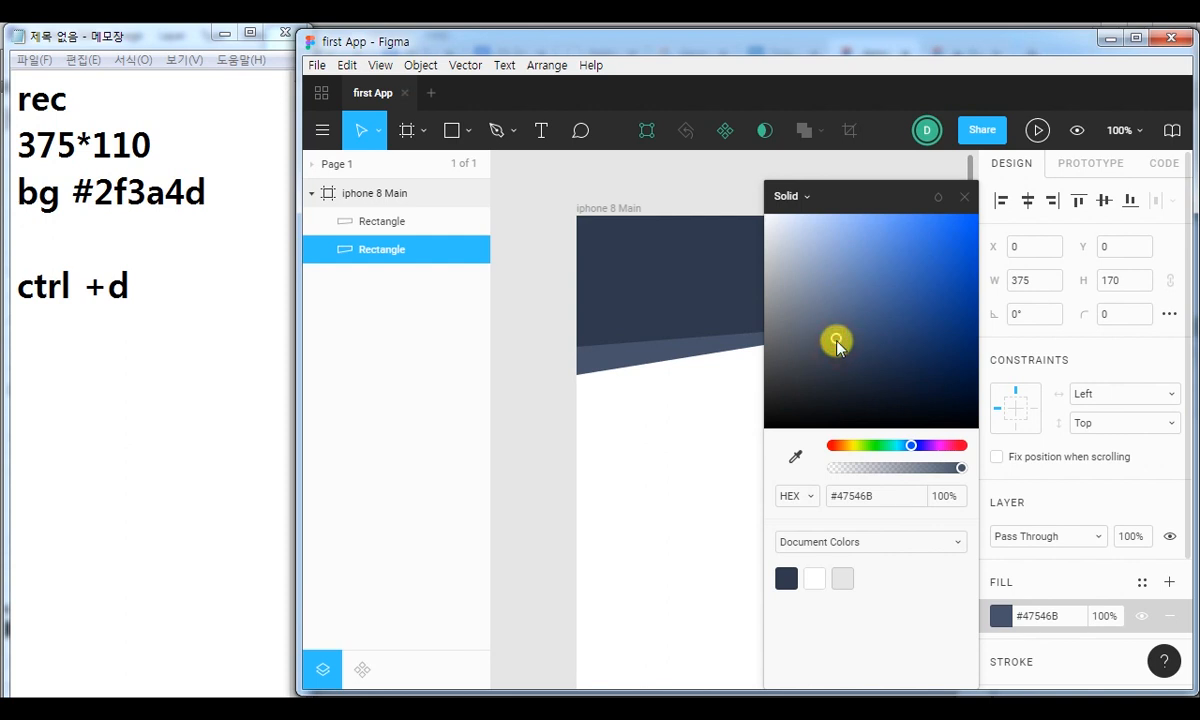
left_click(964, 196)
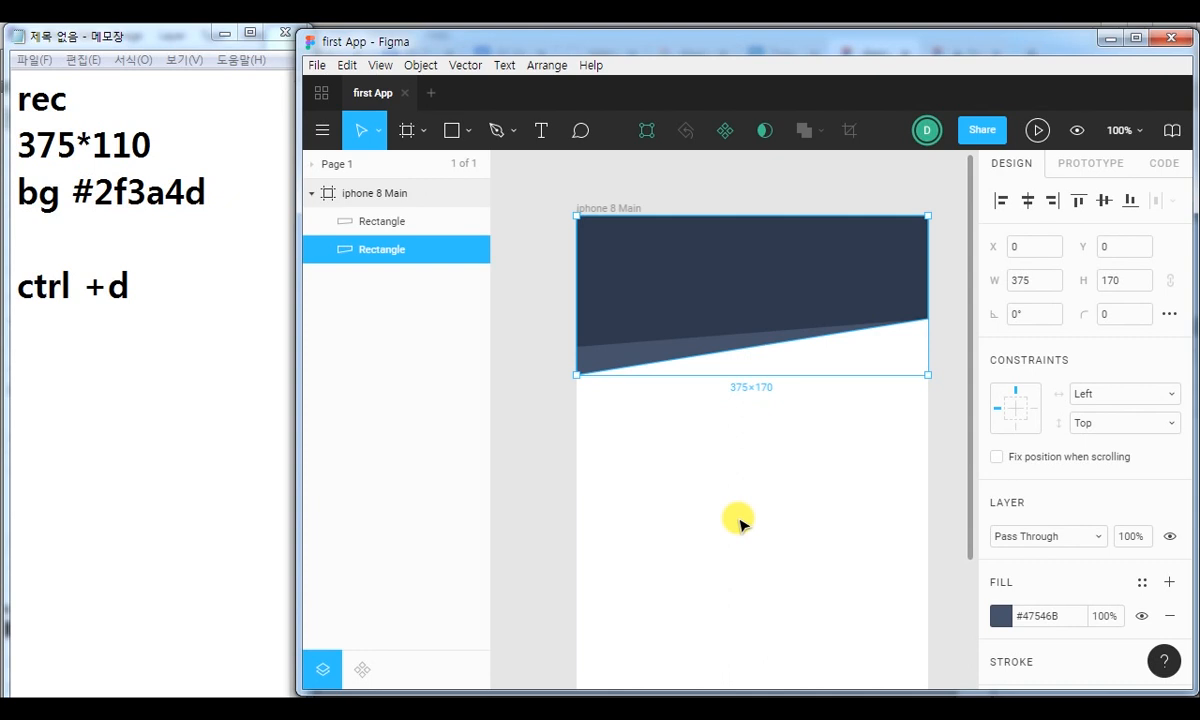
left_click(520, 465)
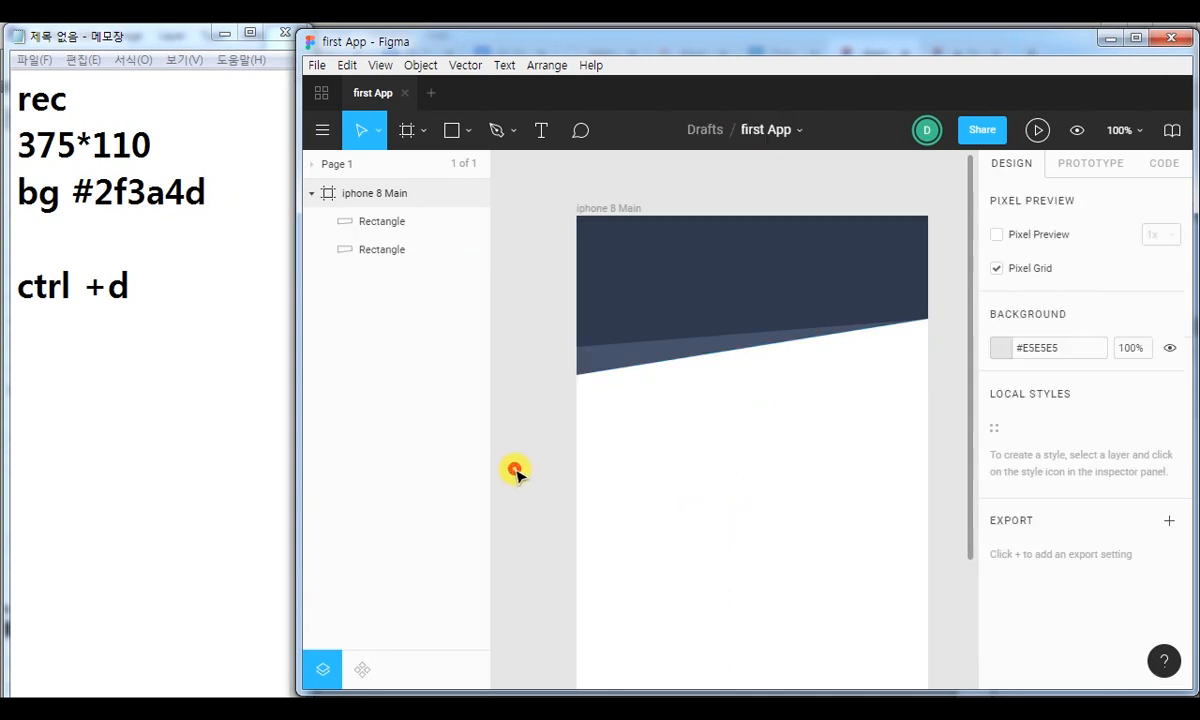
Duplicate the #47546B rectangle in place and select the bottommost of the three rectangle layers.
left_click(636, 362)
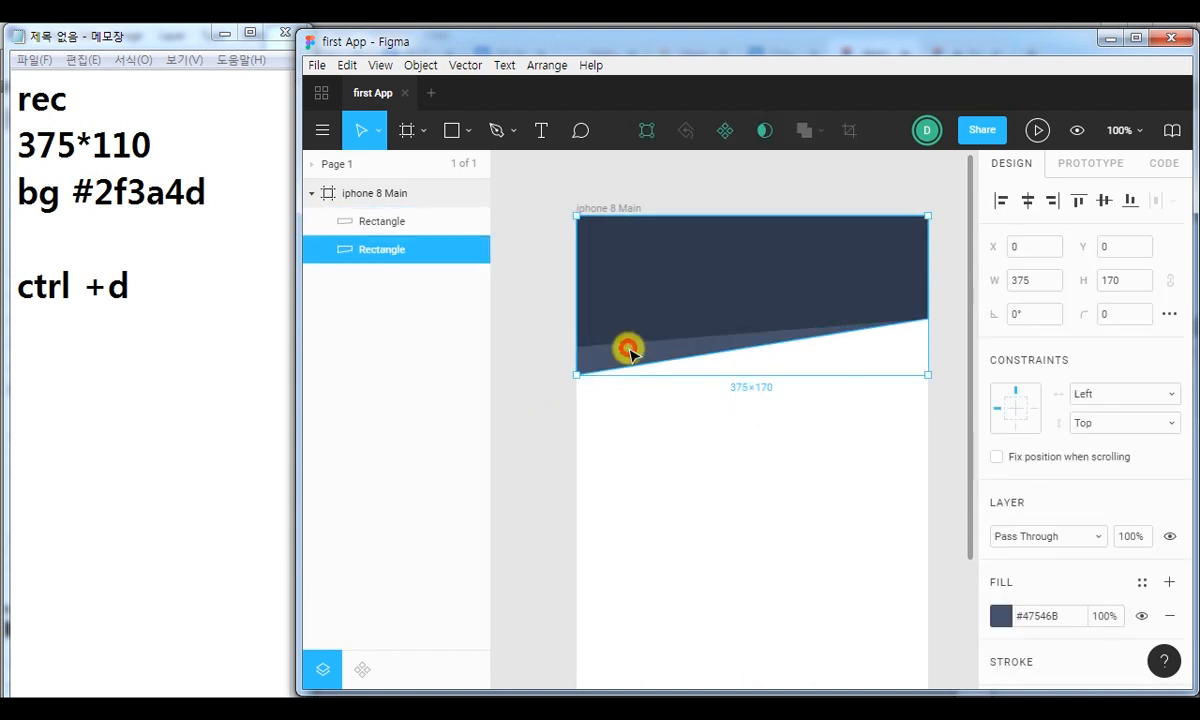
key("ctrl+d")
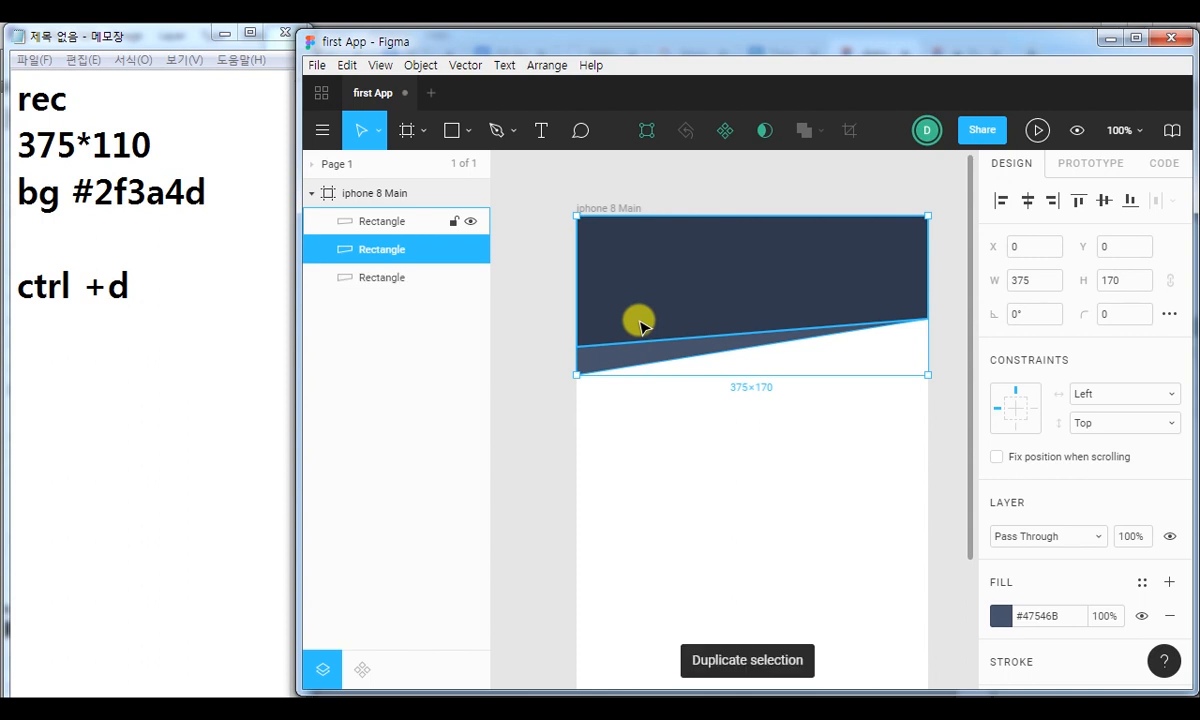
left_click(643, 484)
left_click(630, 358)
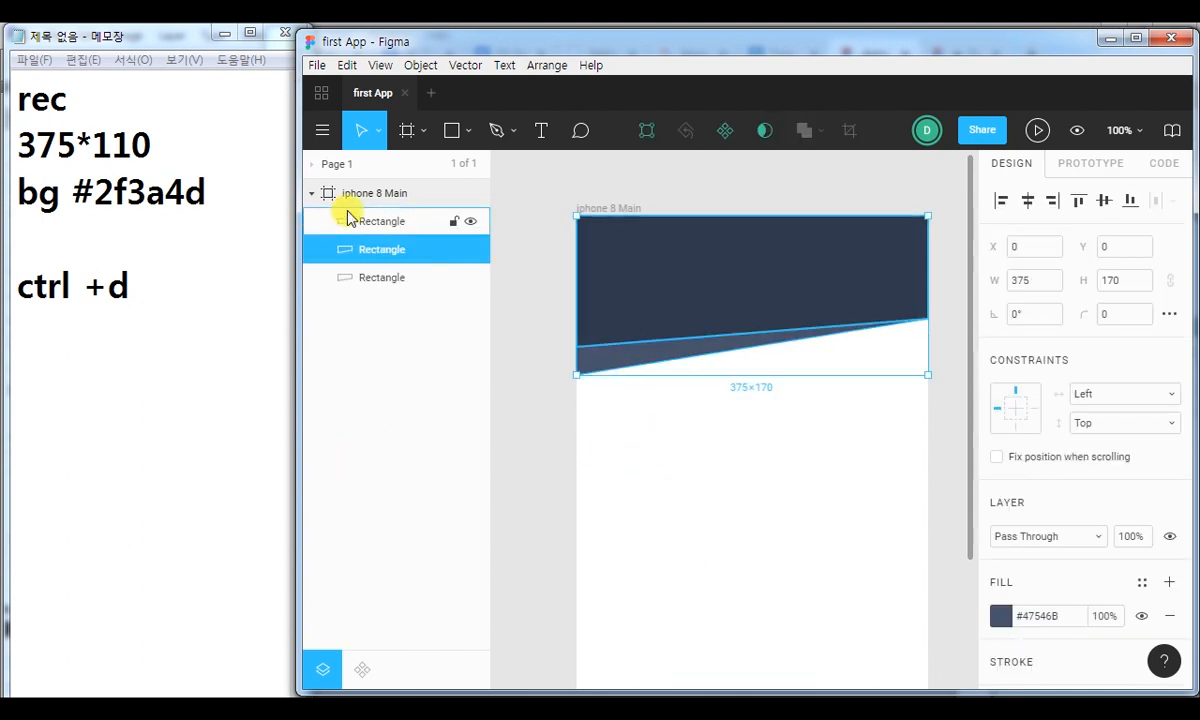
left_click(385, 222)
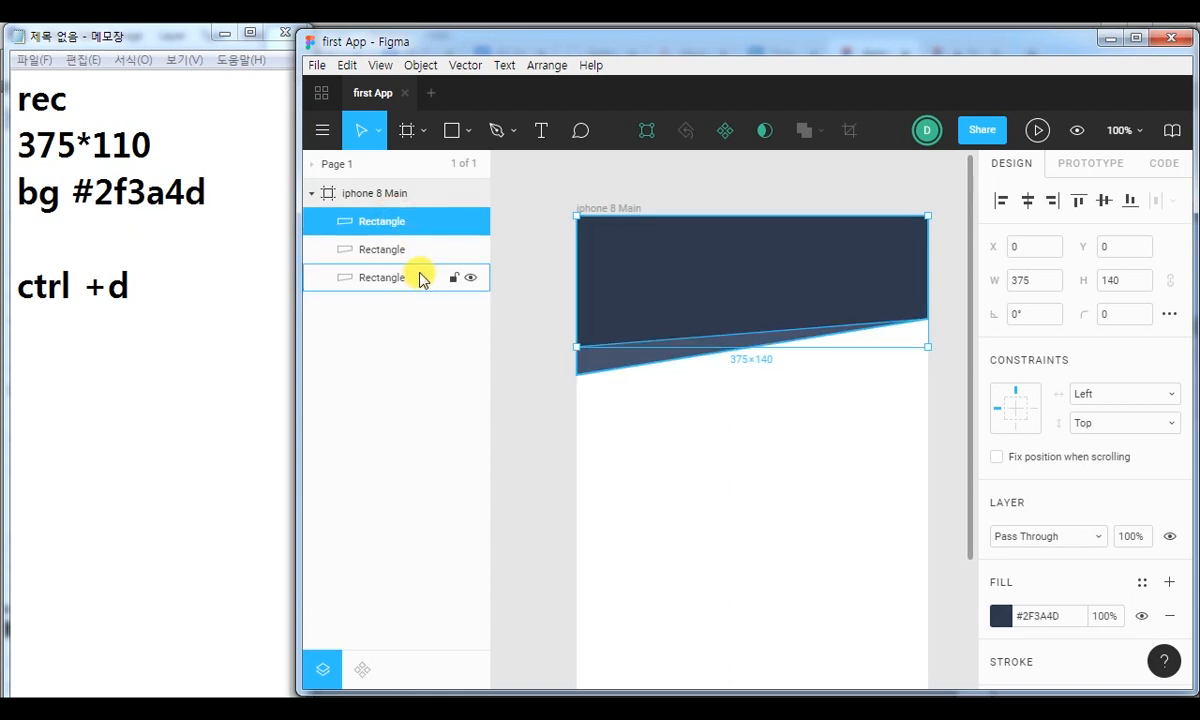
left_click(376, 280)
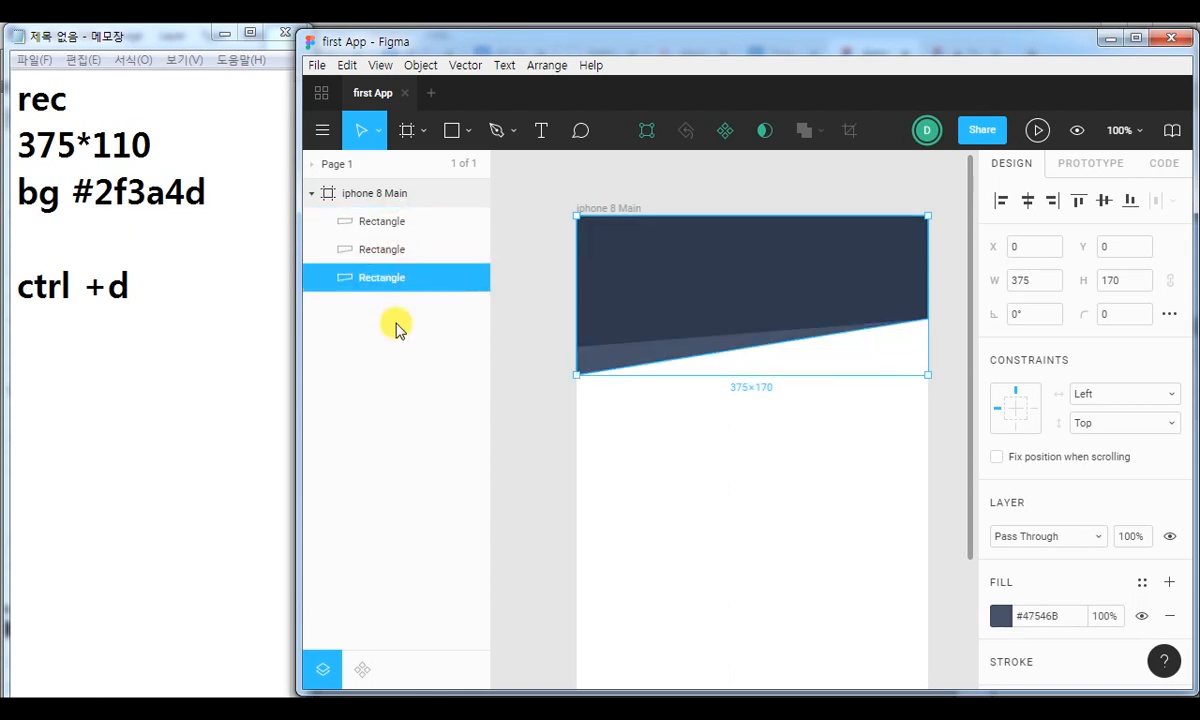
left_click(414, 254)
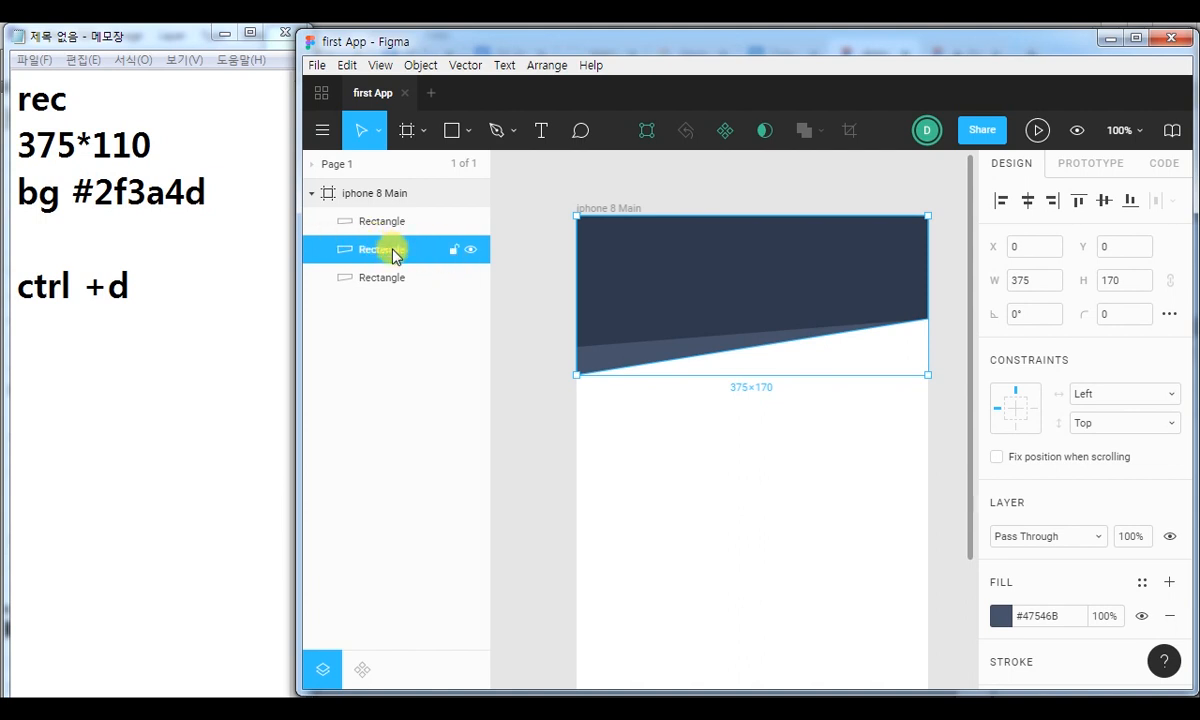
left_click(384, 284)
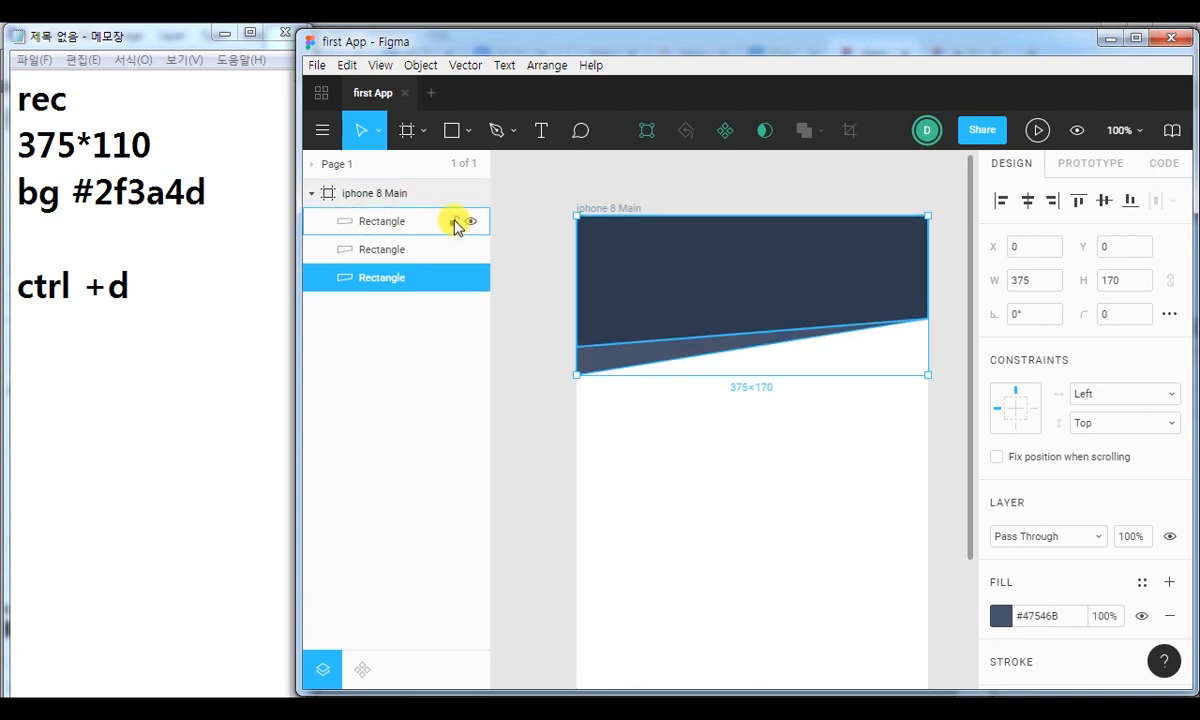
Lock the upper two rectangle layers in the iphone 8 Main frame.
left_click(452, 221)
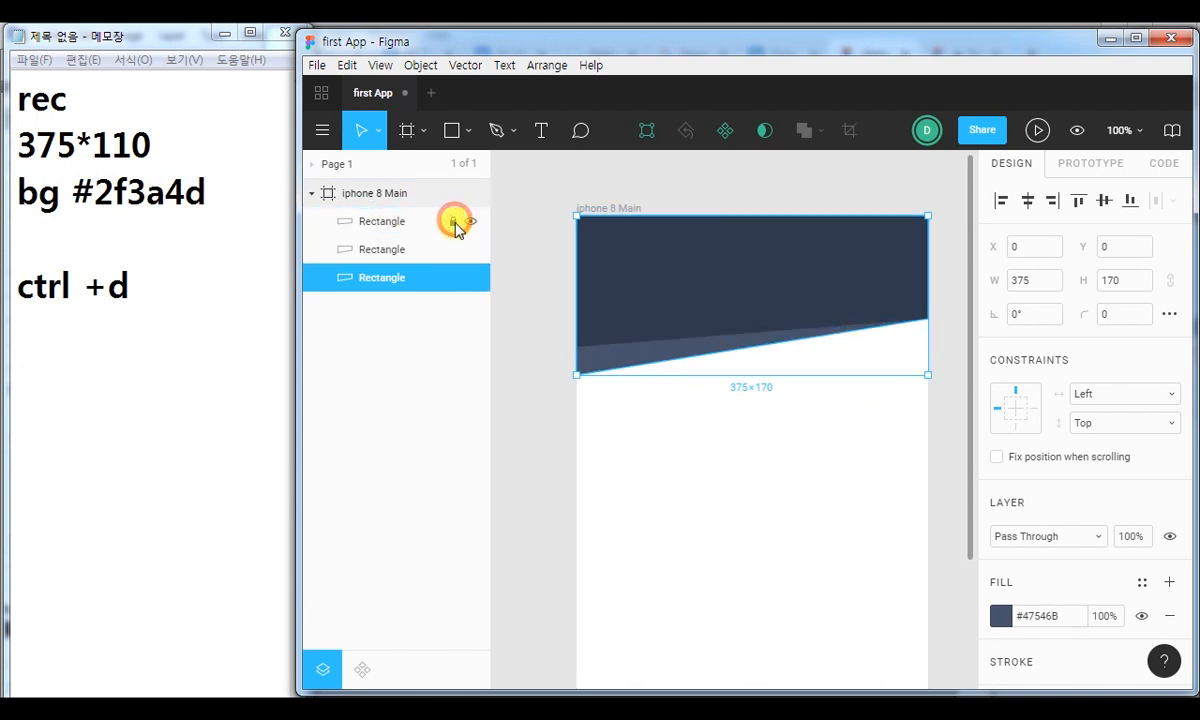
left_click(453, 250)
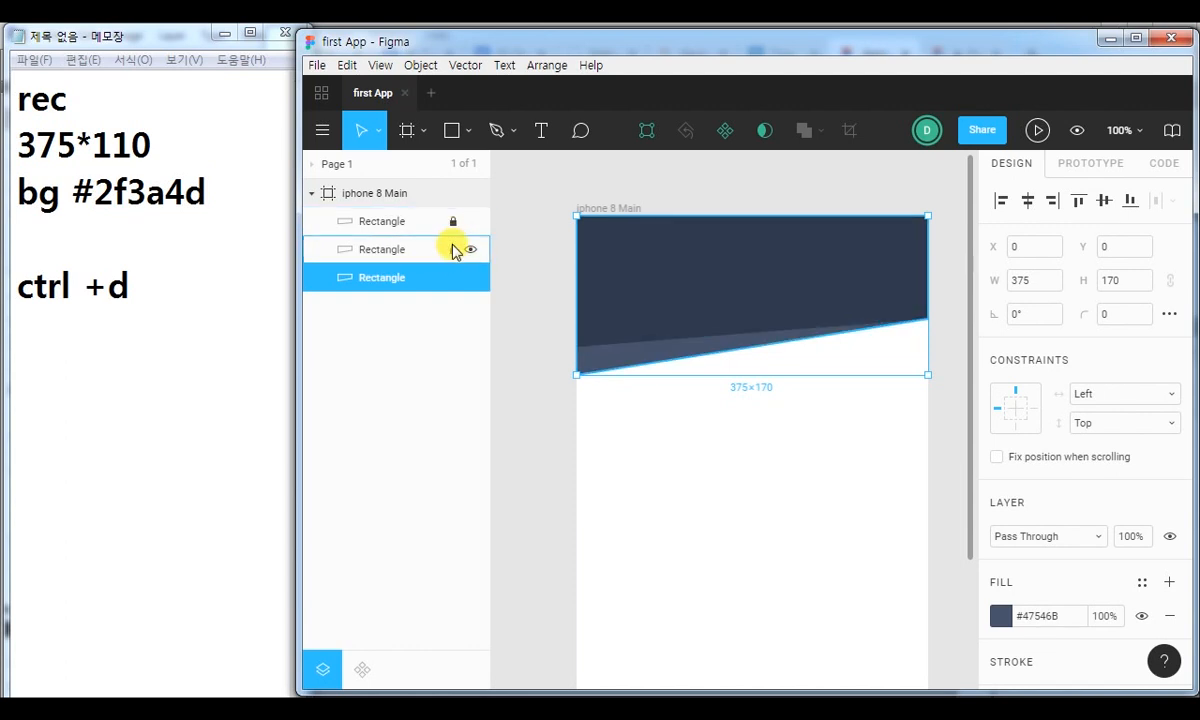
left_click(826, 473)
Move the unlocked bottom rectangle's lower-left corner point straight down in steps of 10 to Y 200 and finish editing the shape.
left_click(612, 316)
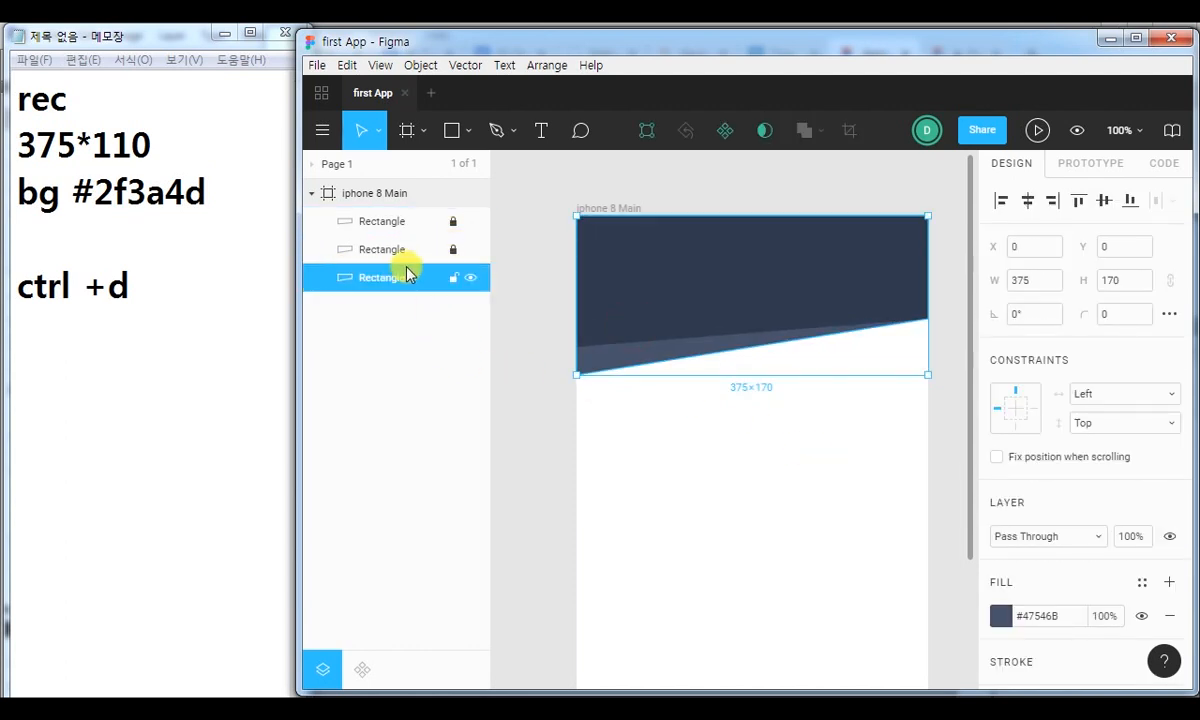
double_click(685, 297)
left_click(577, 375)
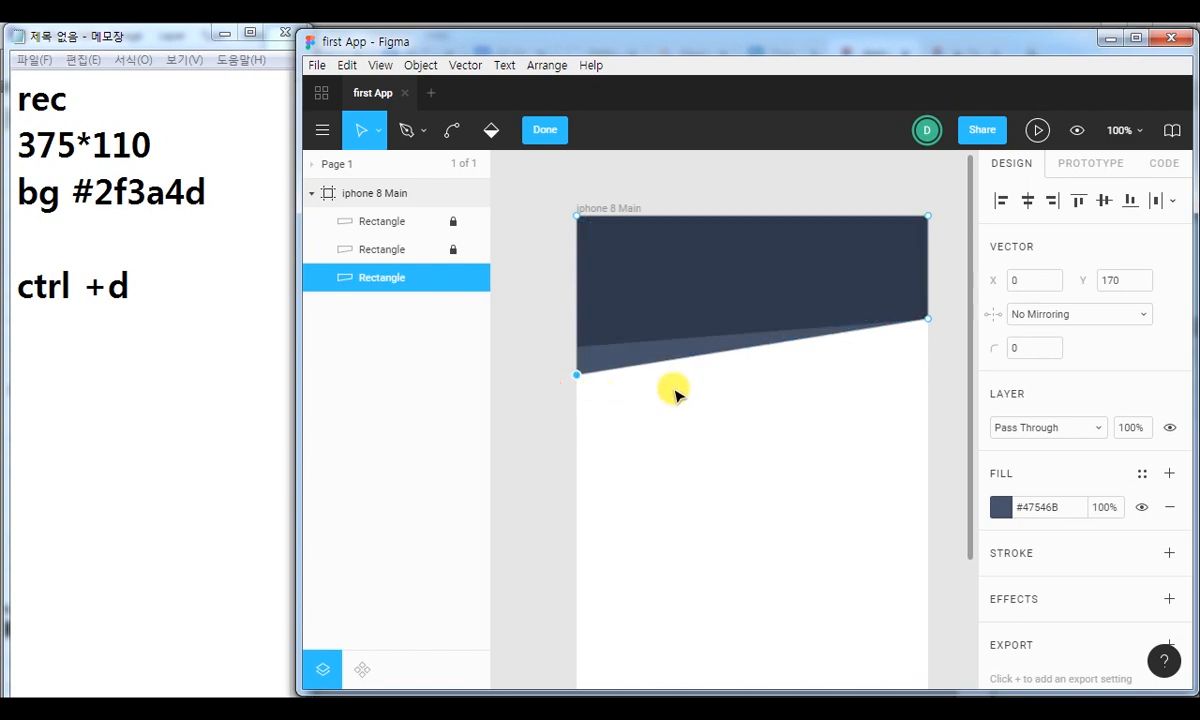
key("shift+Down")
key("shift+Down")
key("shift+Down")
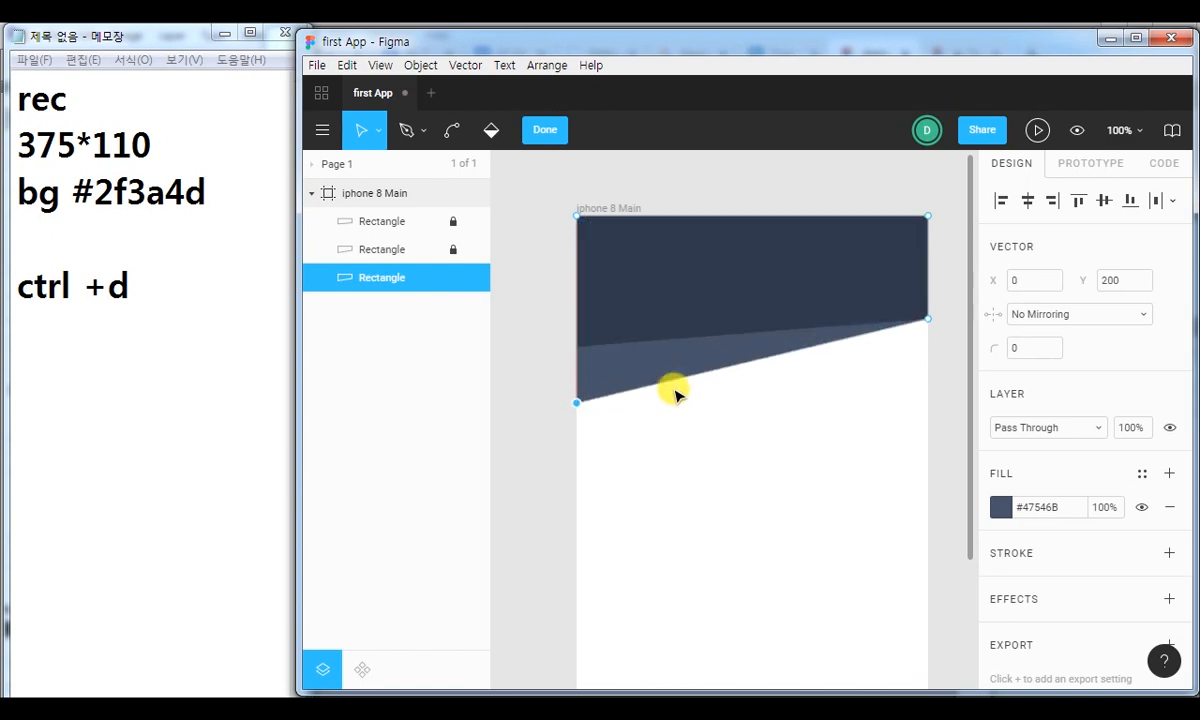
left_click(548, 129)
Change the bottom rectangle's fill to the lighter blue-grey #61718B and deselect it.
left_click(1001, 614)
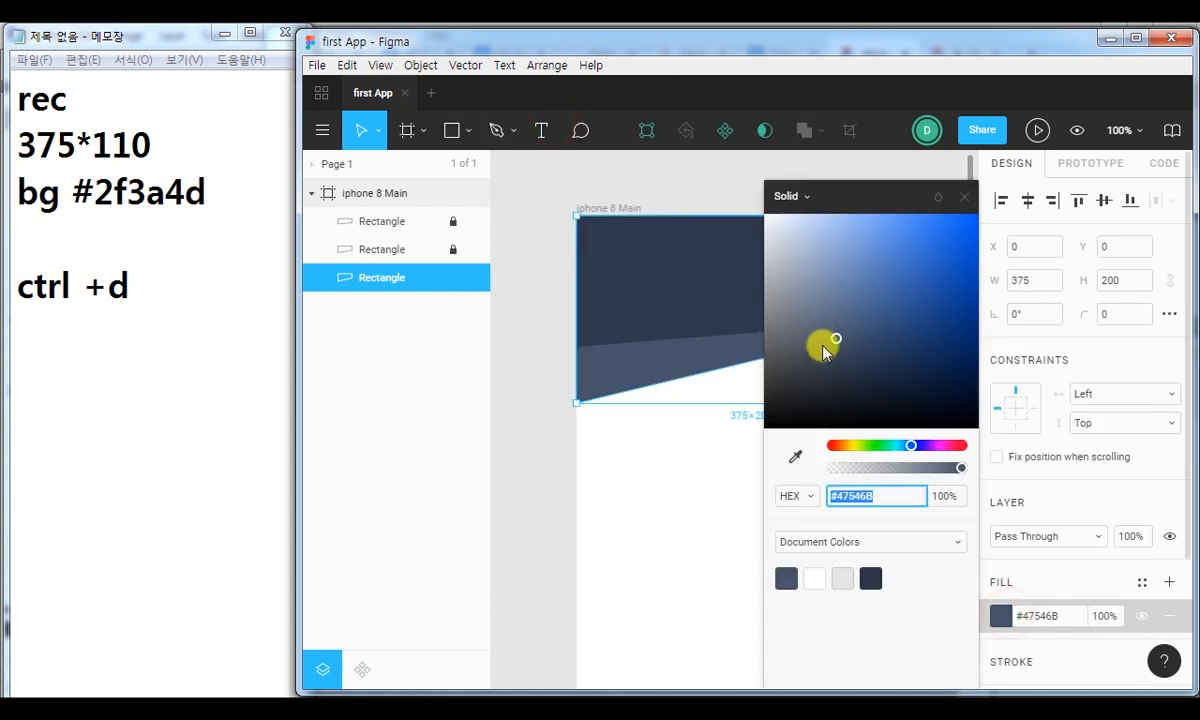
left_click(828, 312)
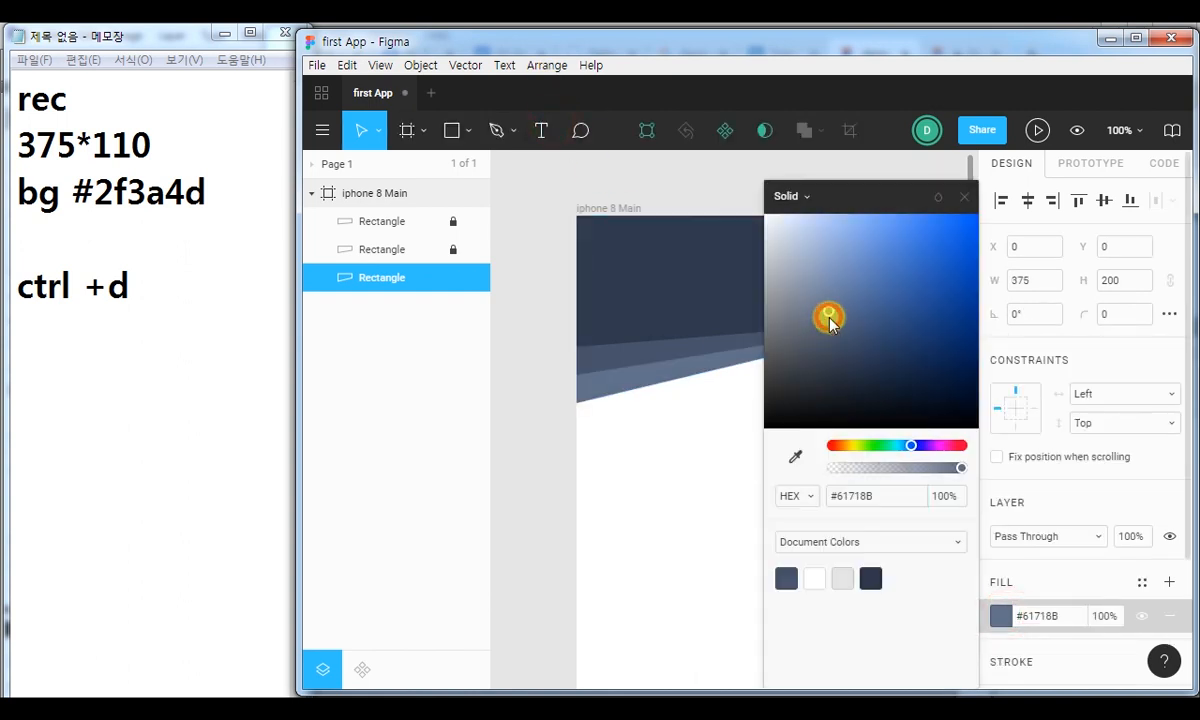
left_click(964, 199)
left_click(553, 470)
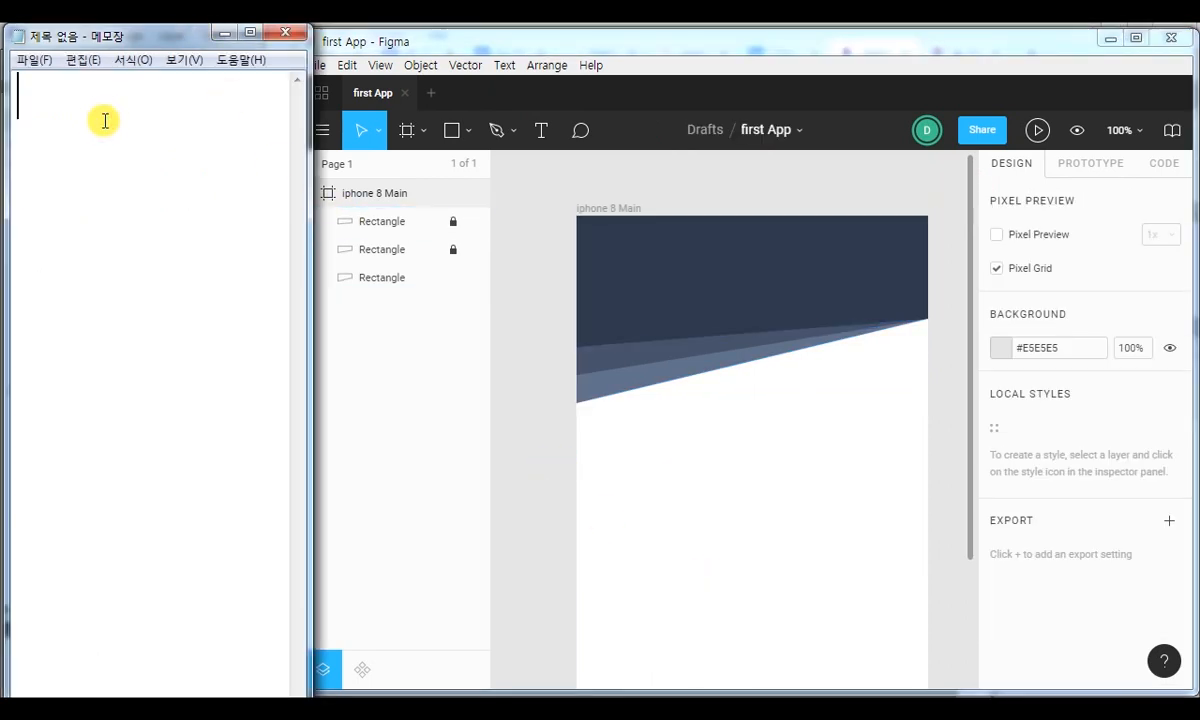
Switch to Notepad and write the size note "100*100" in place of the earlier notes.
type("10*")
type("00*")
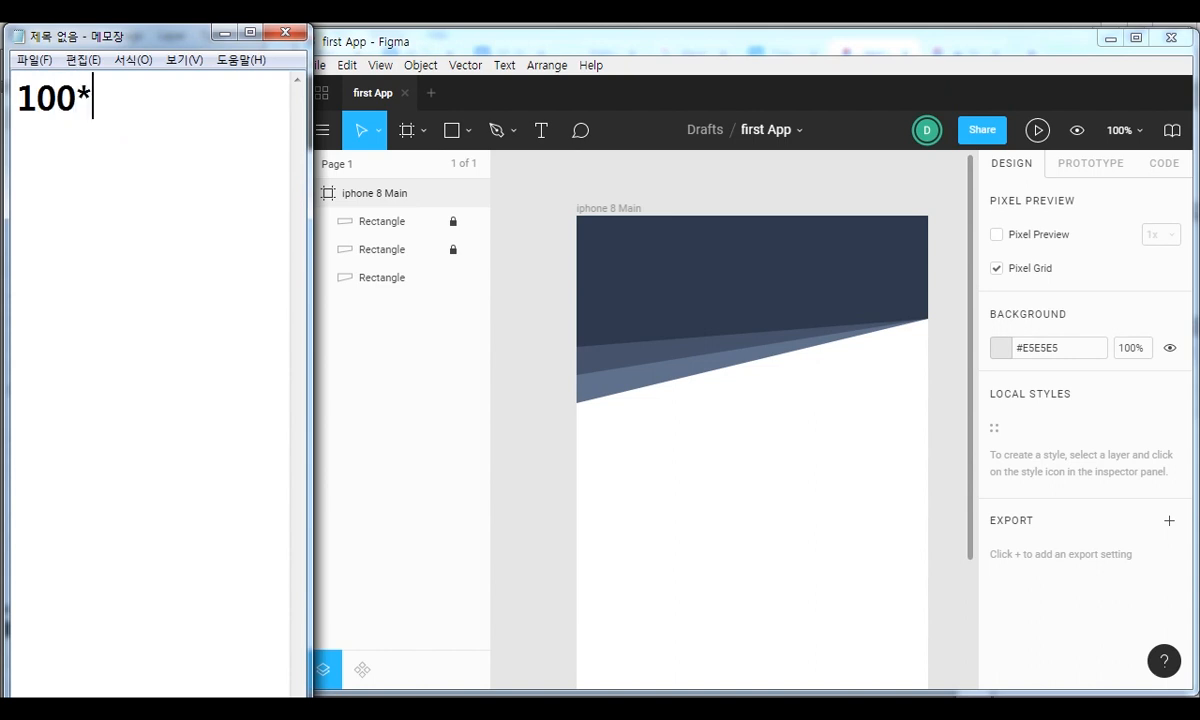
type("100")
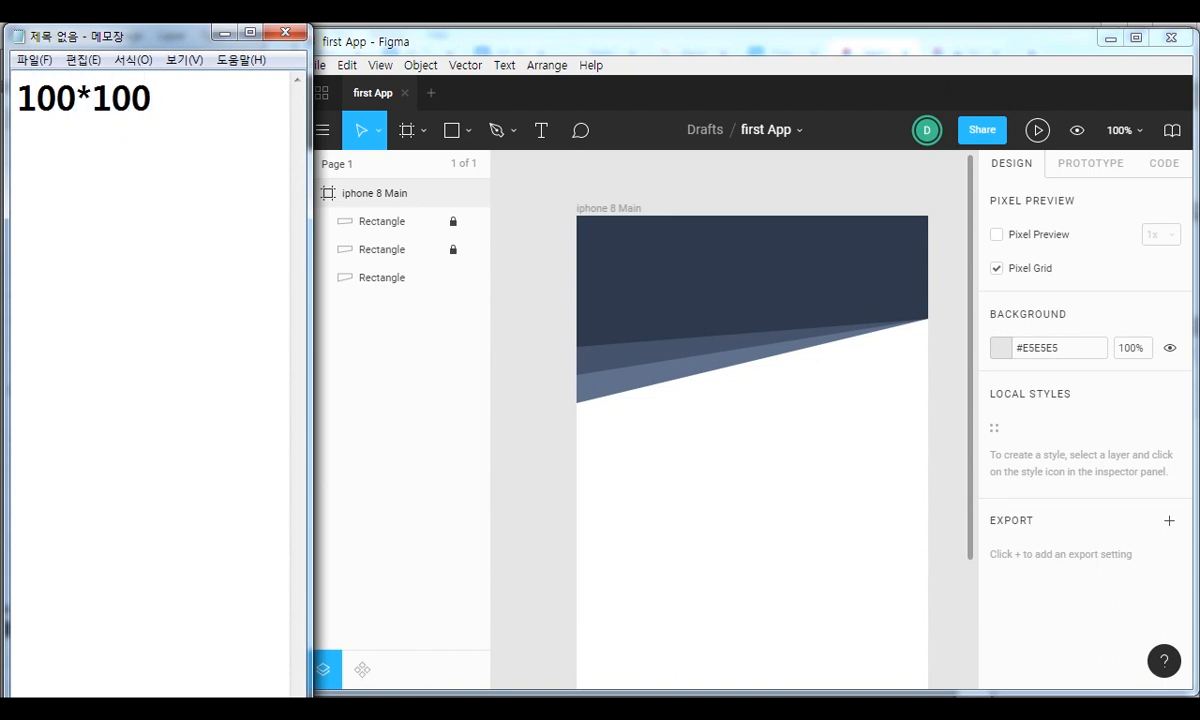
Add the notes "#000 10%" and "outside" on separate lines below the size note.
key("Return")
type("#")
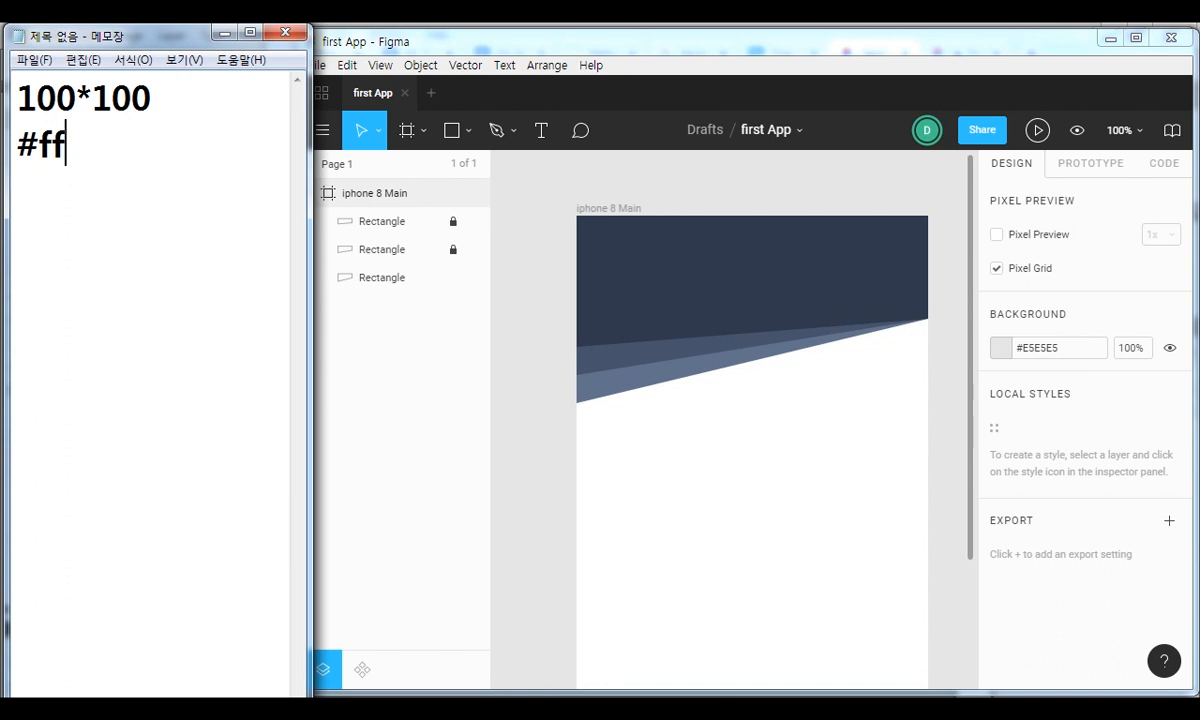
type("000 10%")
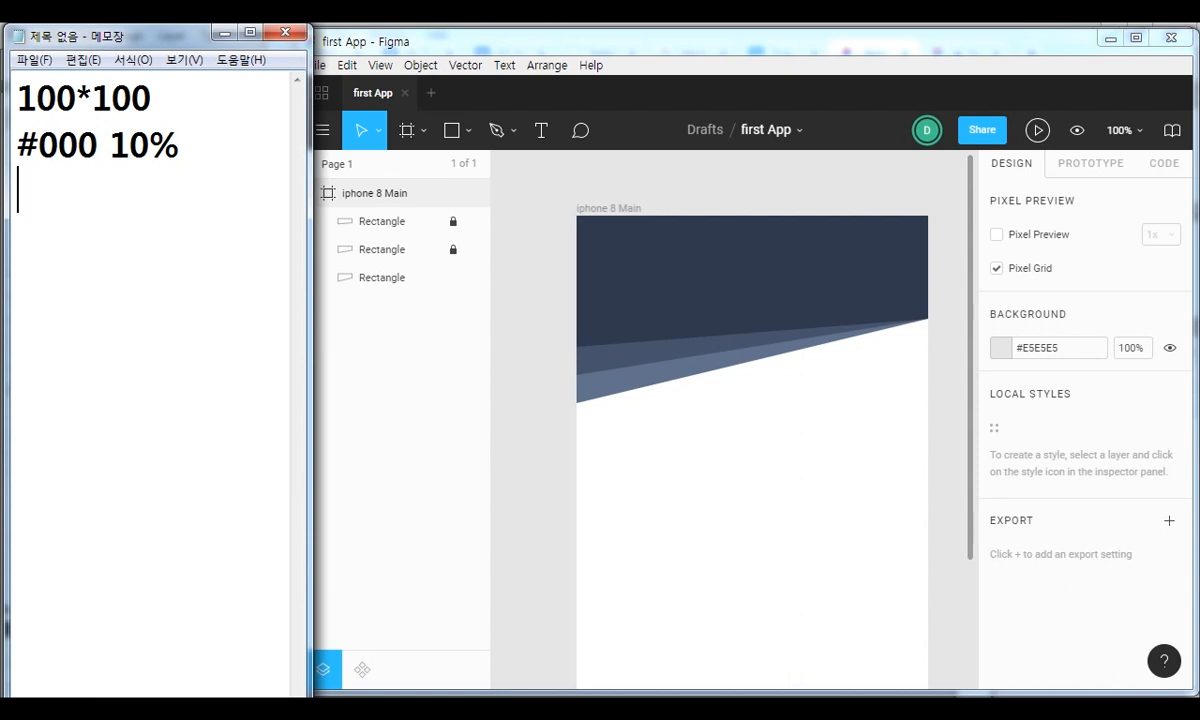
type("ous")
type("tiside")
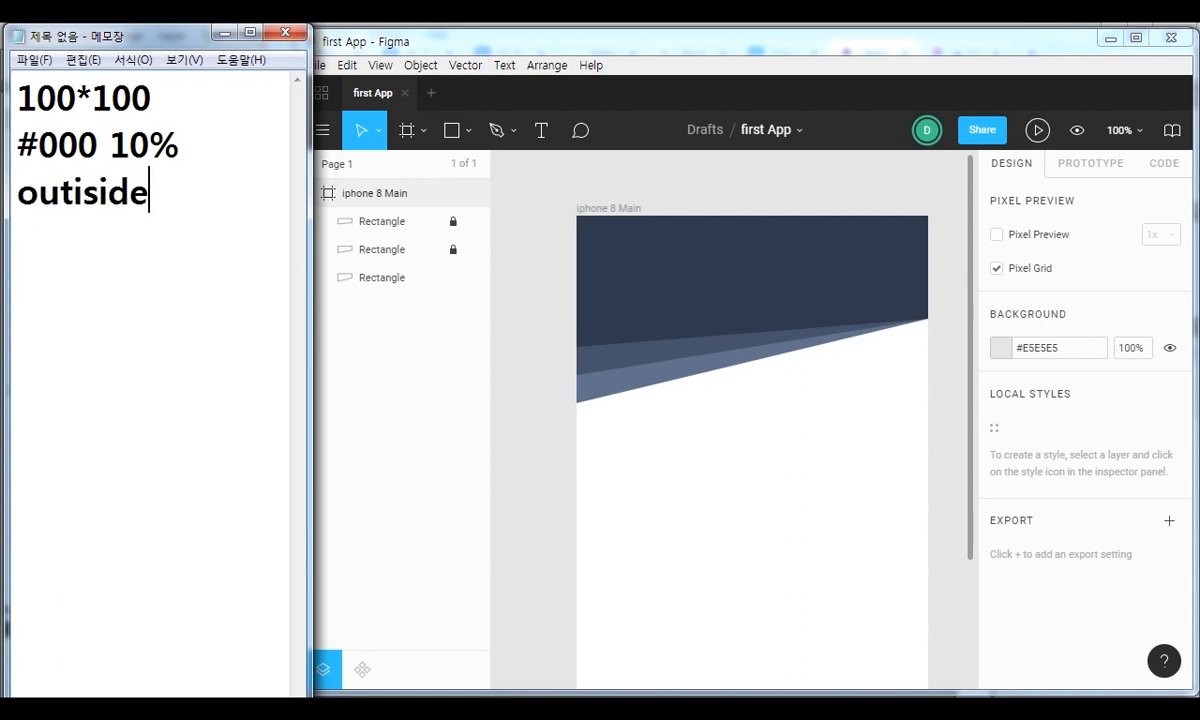
key("BackSpace")
key("BackSpace")
key("BackSpace")
key("BackSpace")
type("sid")
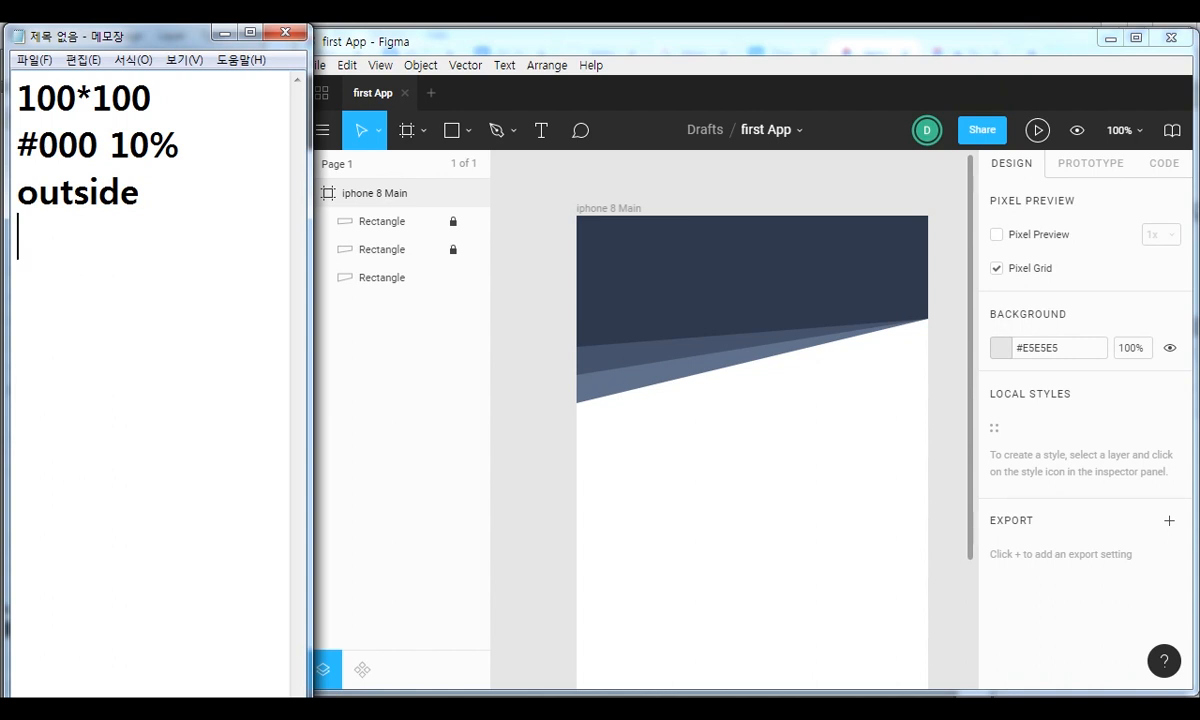
type("e")
Add the stroke note "width 10px" on a new line below "outside".
key("Return")
type("en")
key("BackSpace")
key("BackSpace")
type("wid")
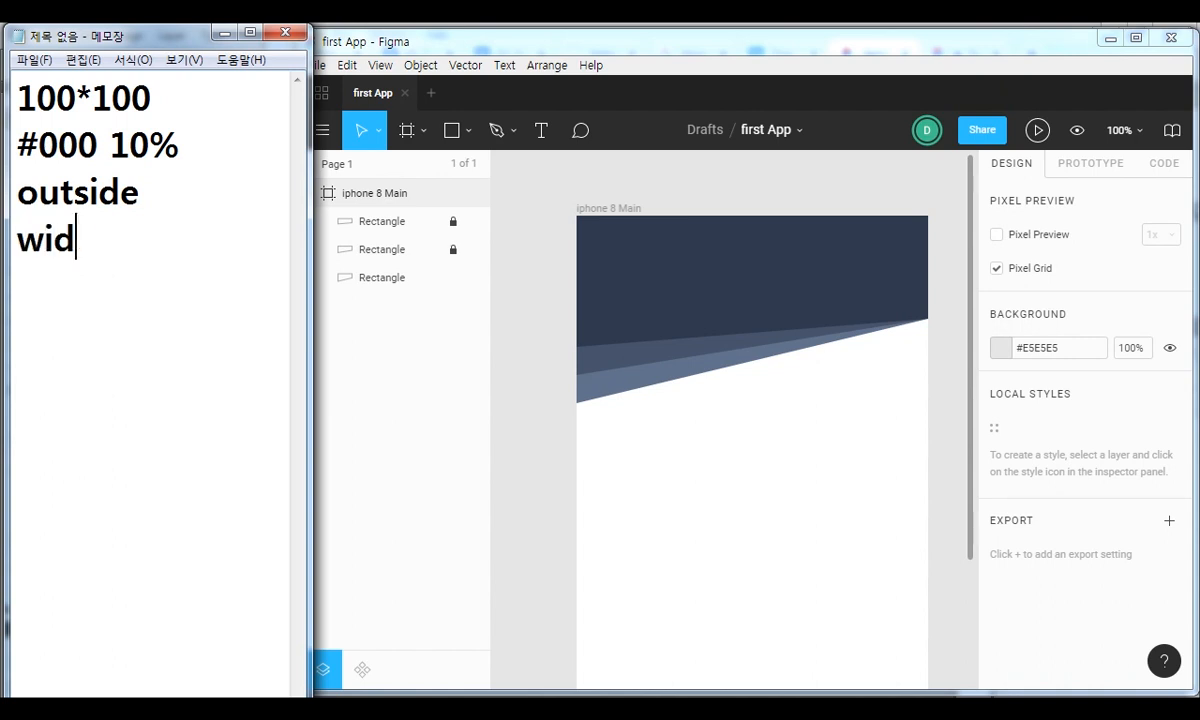
type("th 10px")
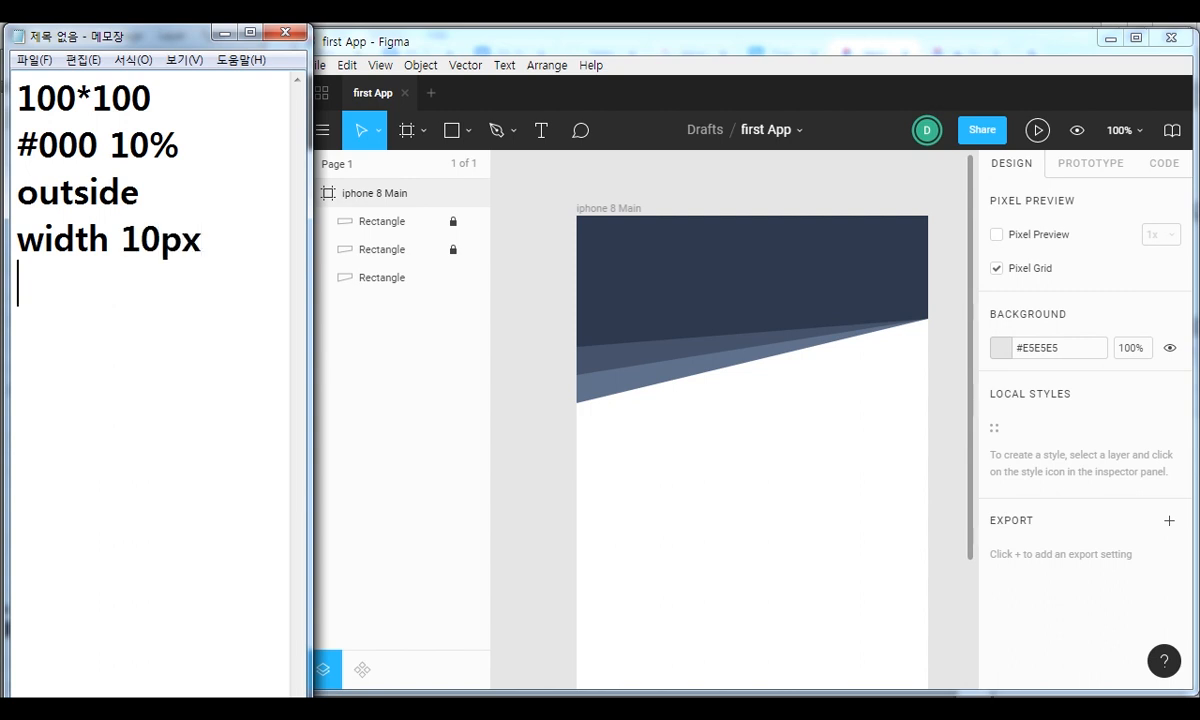
Switch to Figma, widen its window, and place a 100 × 100 ellipse at X 138, Y 85 over the slanted header.
left_click(422, 42)
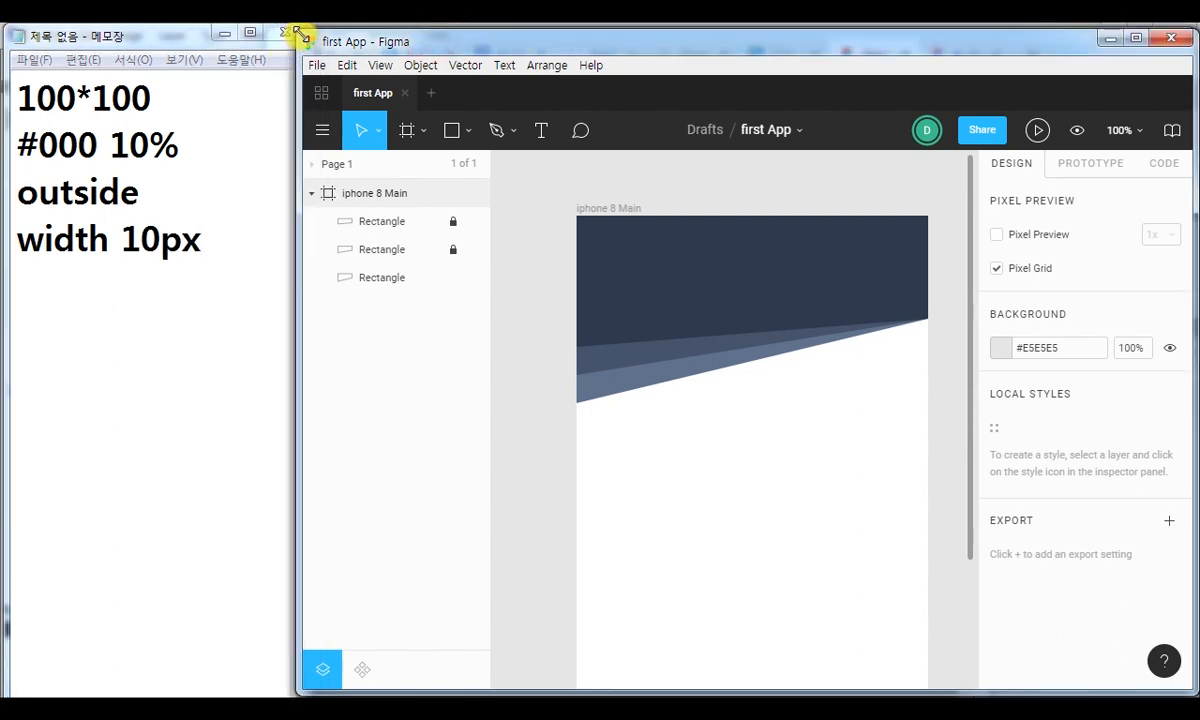
left_click_drag(298, 180, 236, 180)
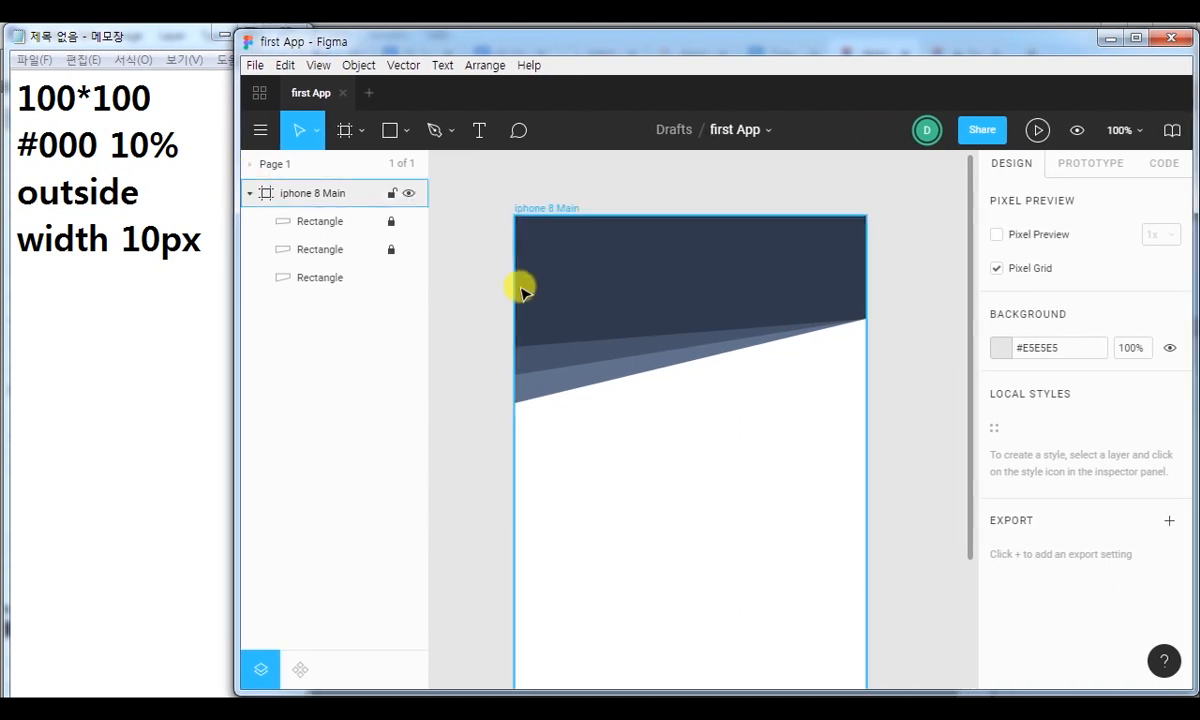
left_click(404, 131)
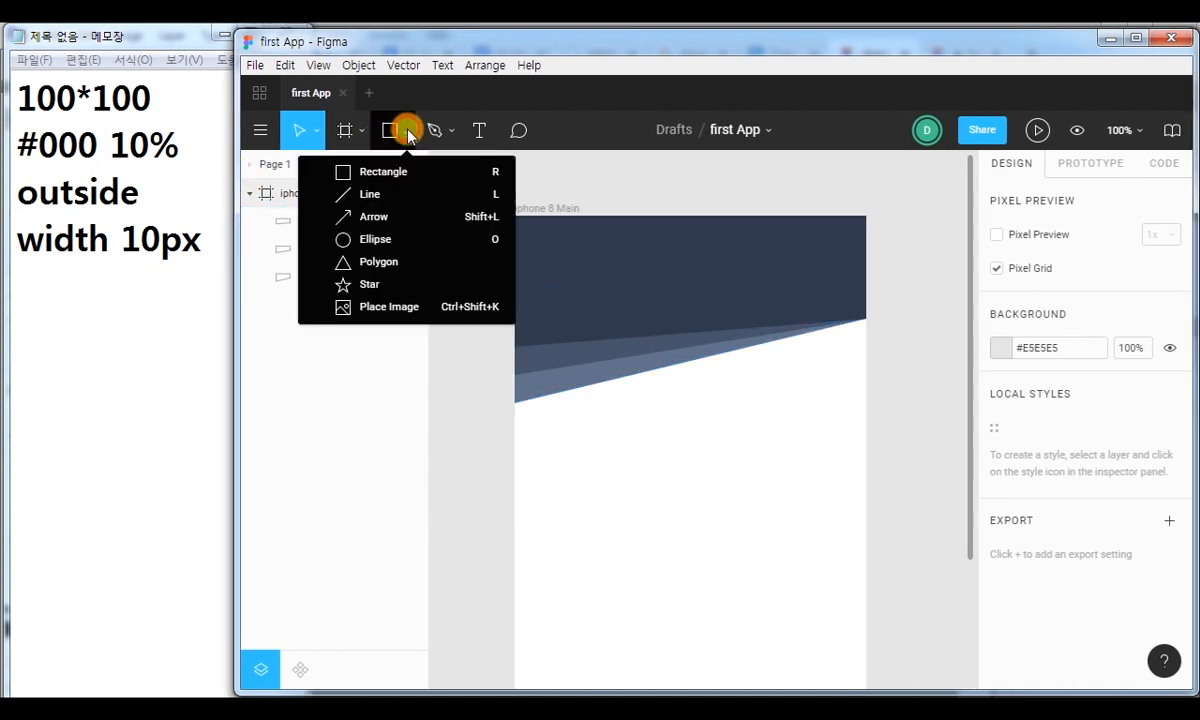
left_click(378, 240)
left_click(659, 287)
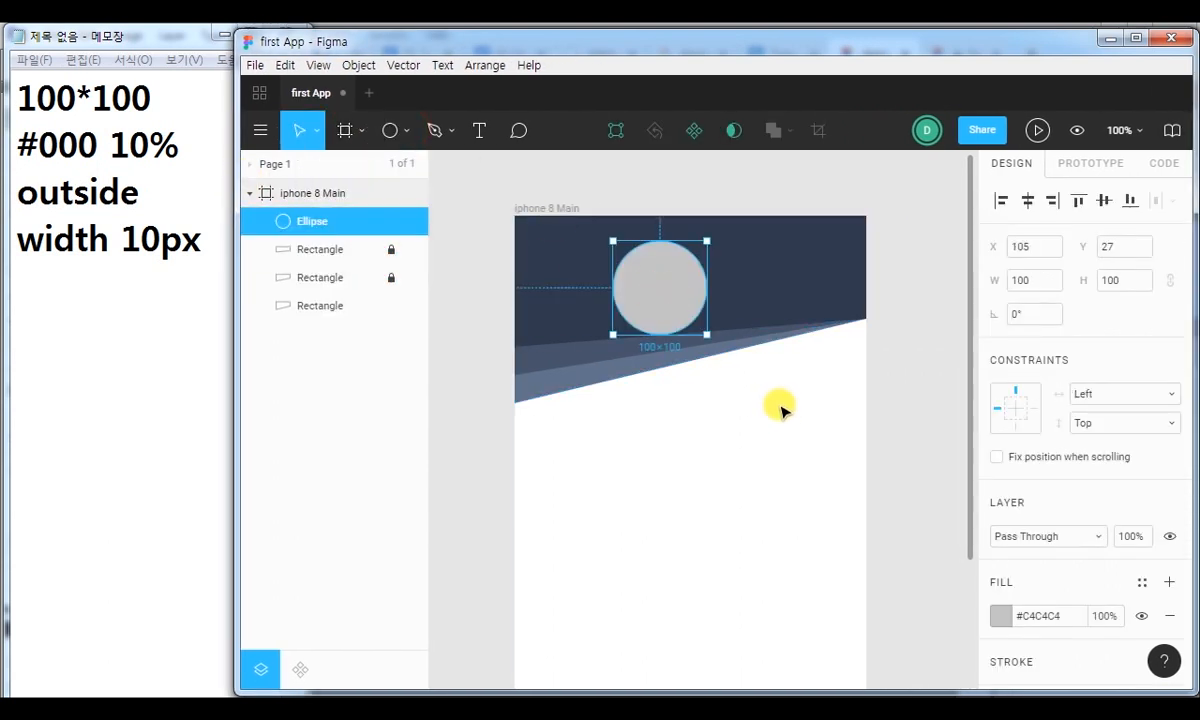
left_click_drag(662, 302, 695, 346)
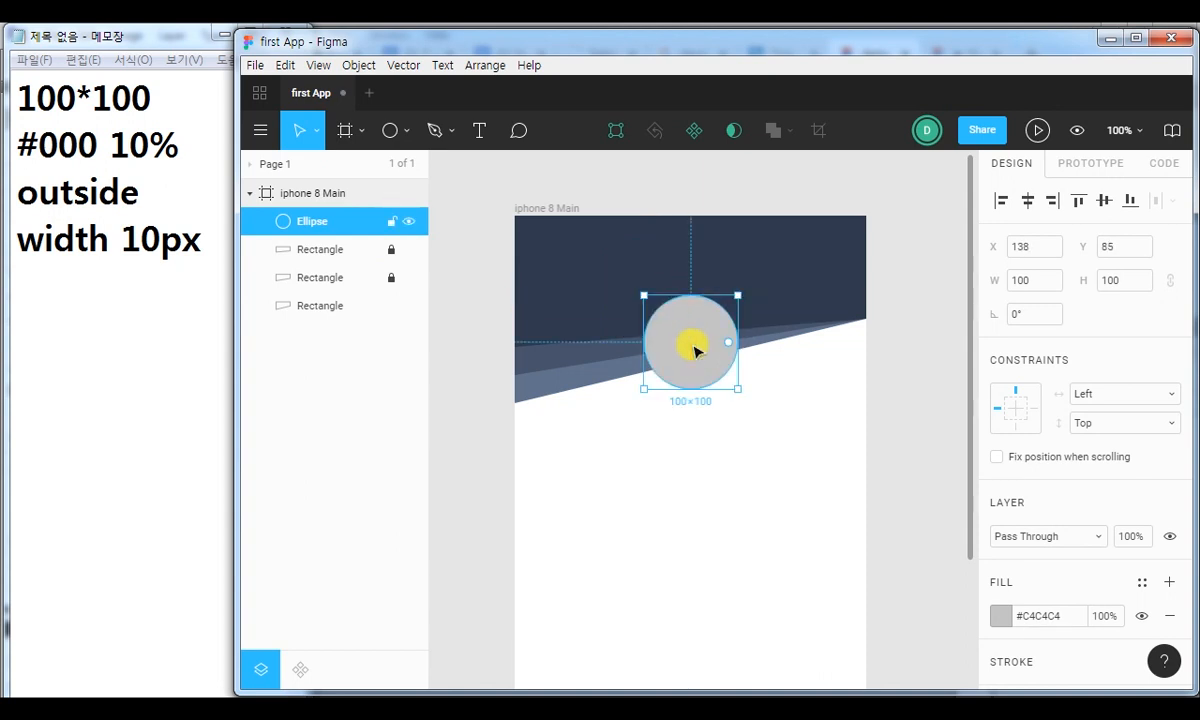
Change the ellipse's fill colour to white, #FFFFFF.
left_click(999, 615)
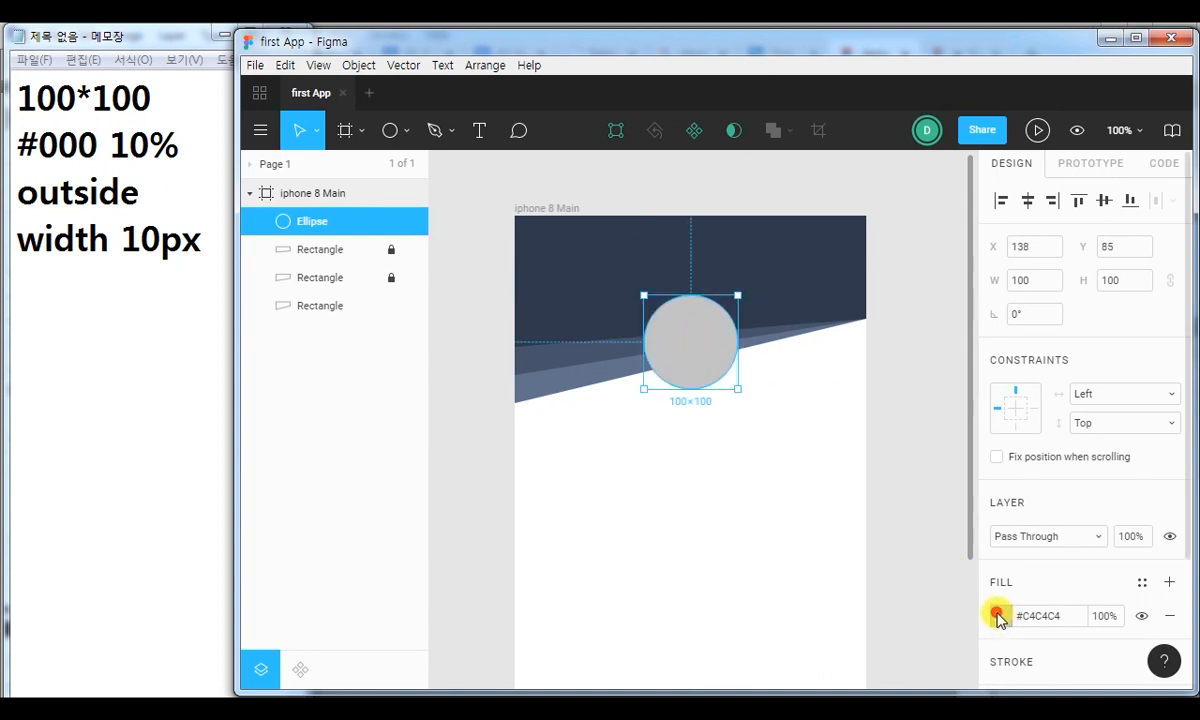
left_click_drag(836, 375, 726, 155)
left_click(964, 197)
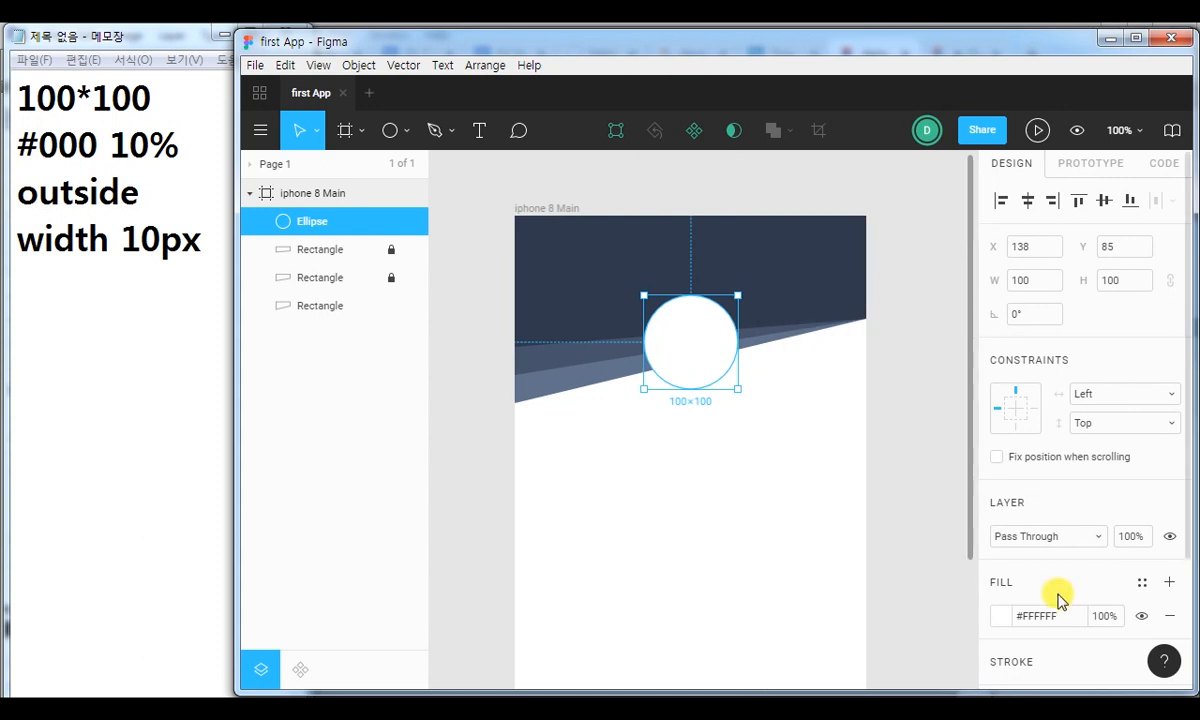
Add a #000000 stroke to the ellipse with width 10, Outside alignment and 10% opacity.
scroll(1185, 500, "down", 3)
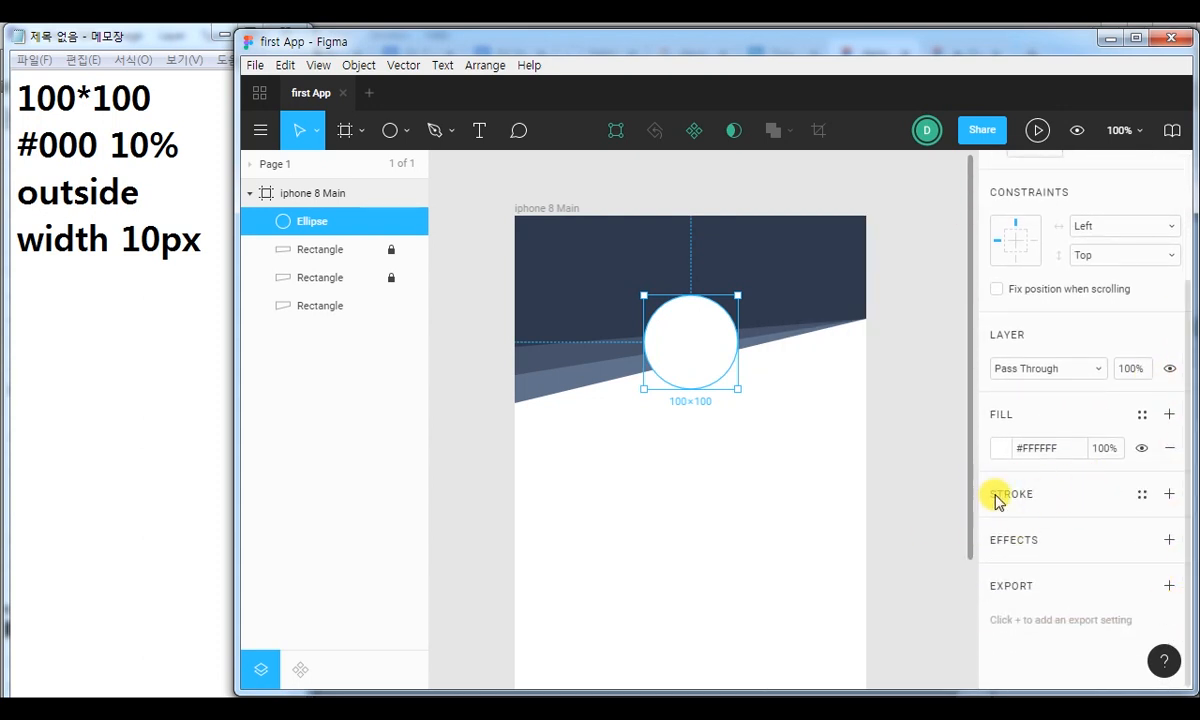
left_click(1169, 495)
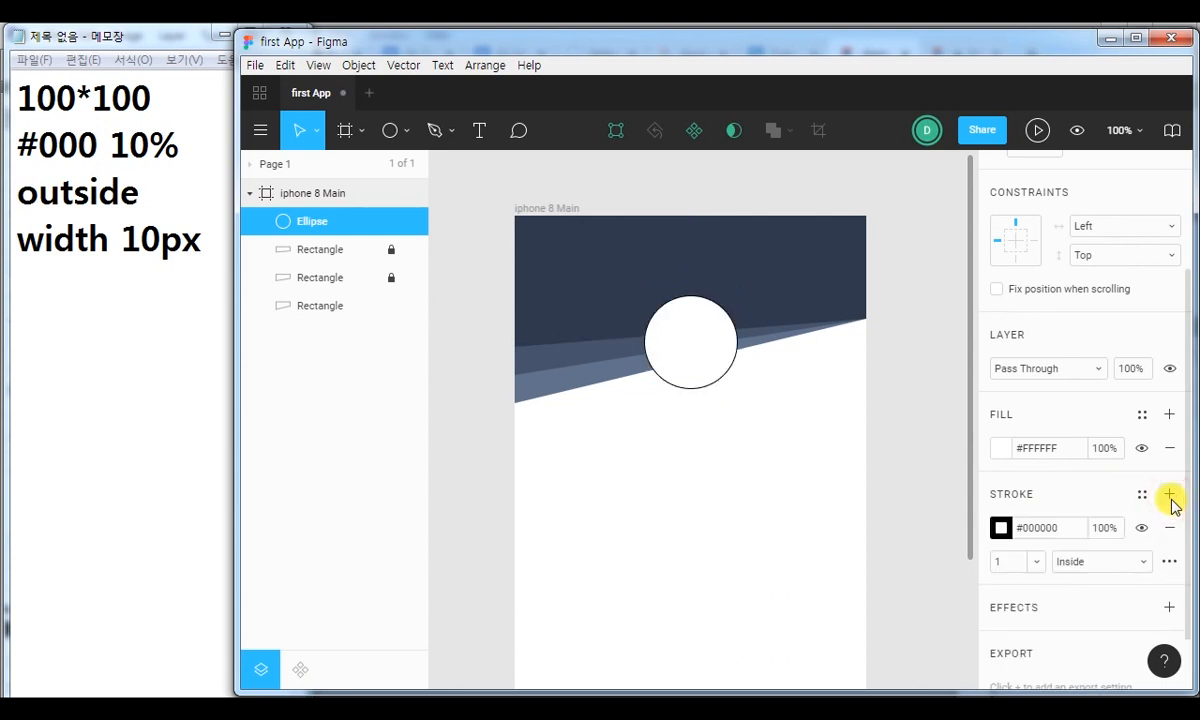
left_click(1035, 562)
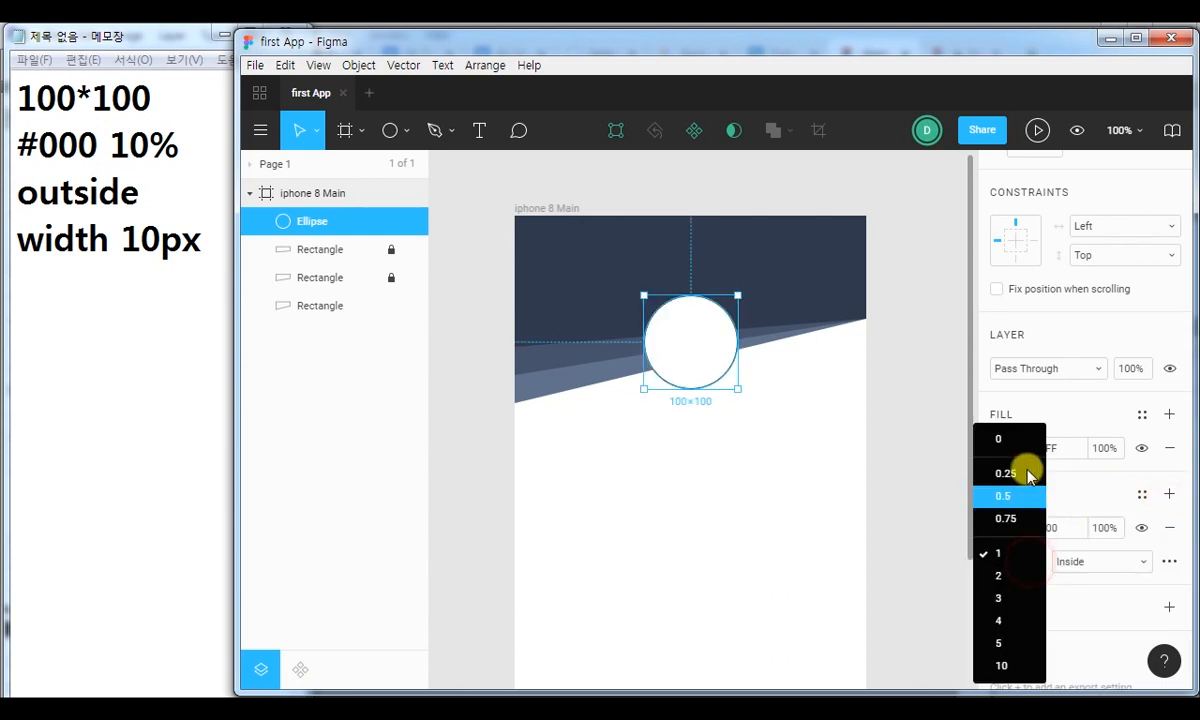
left_click(1018, 662)
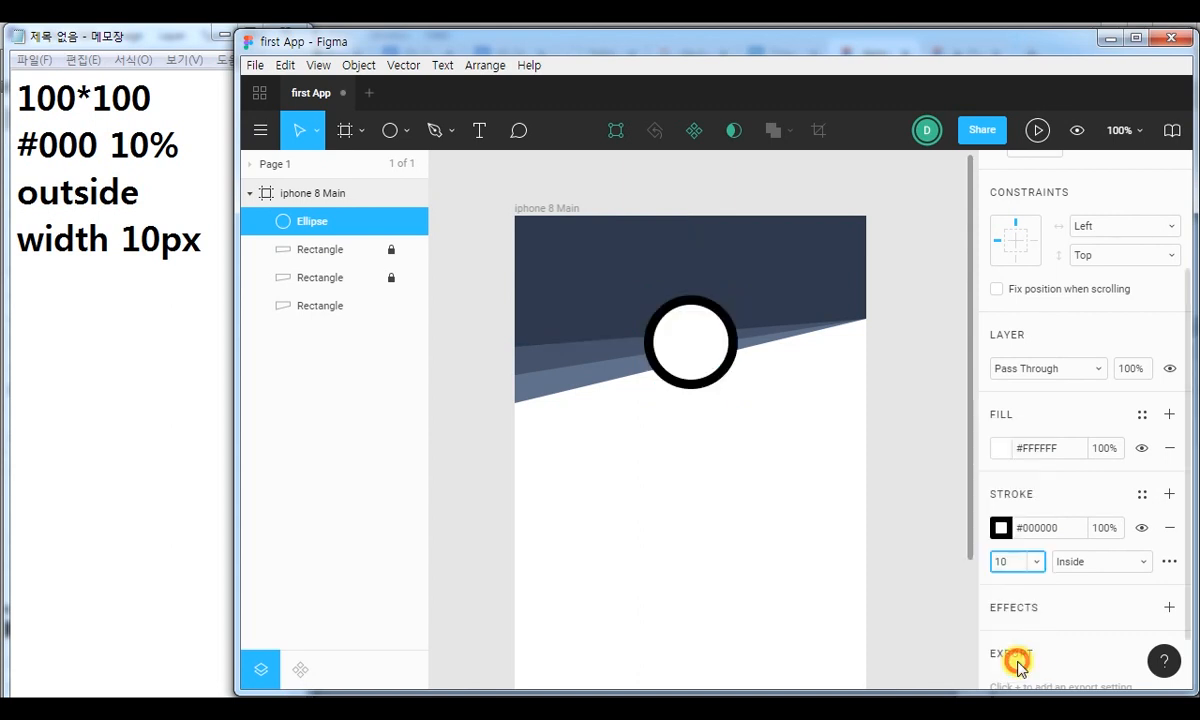
left_click(1112, 565)
left_click(1098, 578)
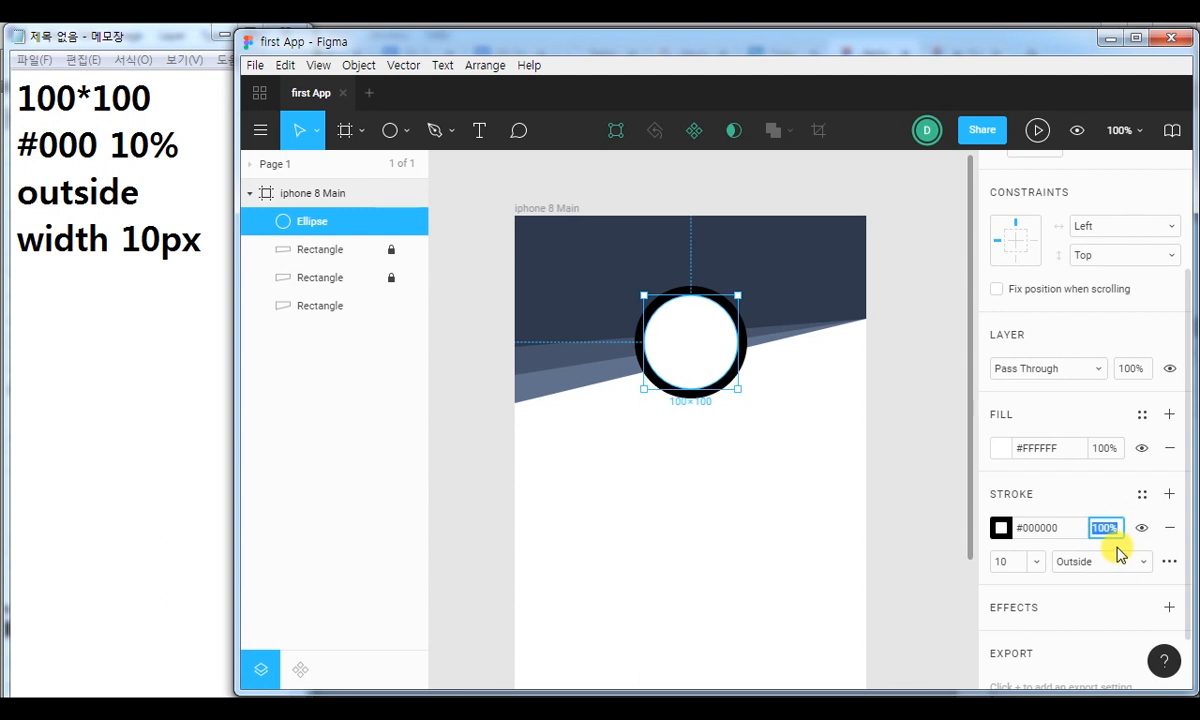
type("10")
key("Return")
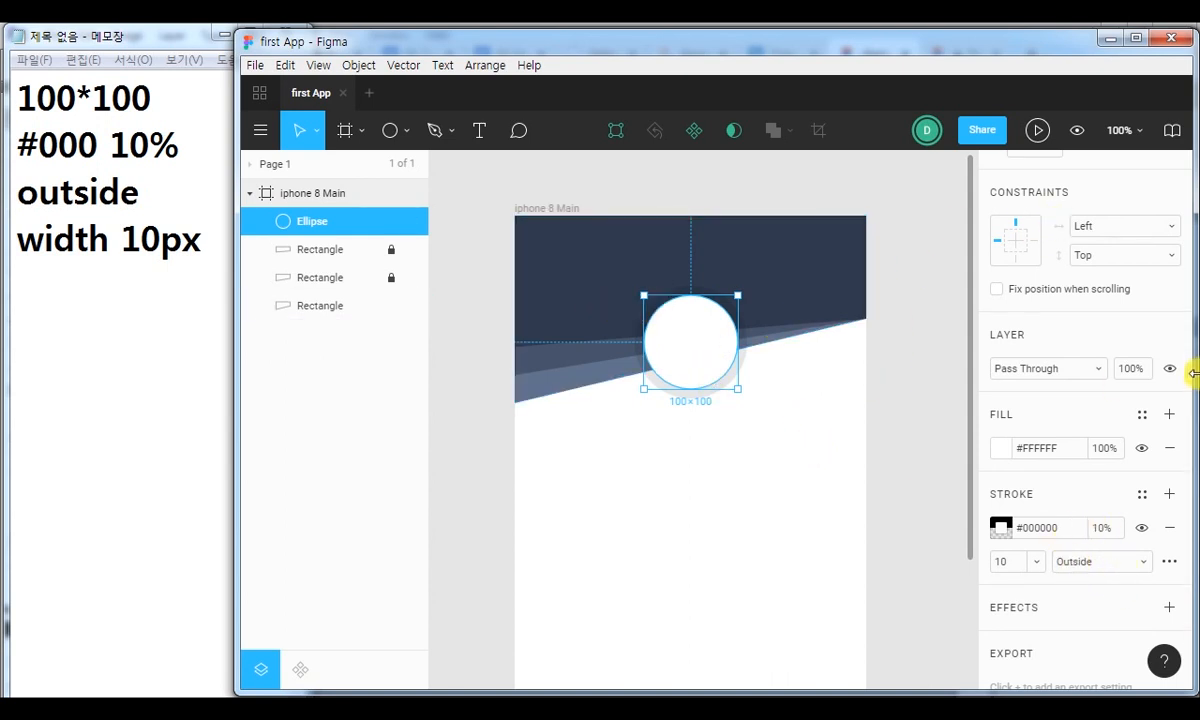
Resize the ellipse to 160 × 160 and move it to X 108, Y 60 across the header's slanted edge.
scroll(1150, 430, "up", 4)
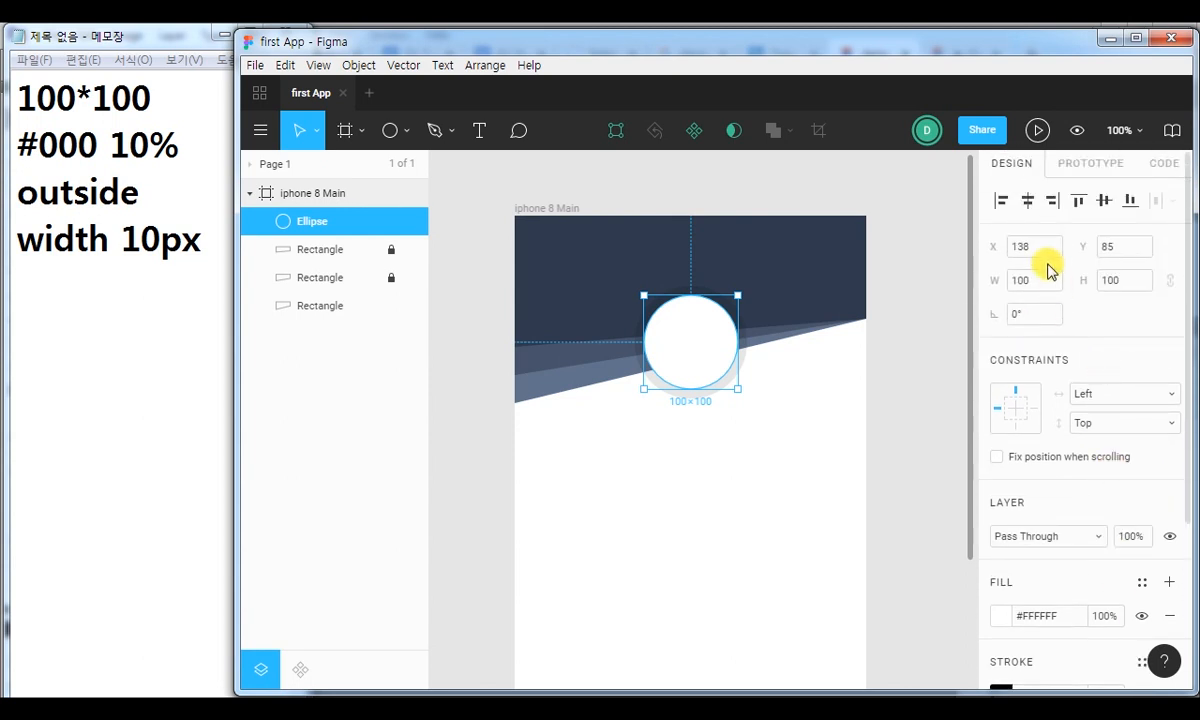
left_click(1022, 282)
left_click_drag(1022, 284, 1050, 295)
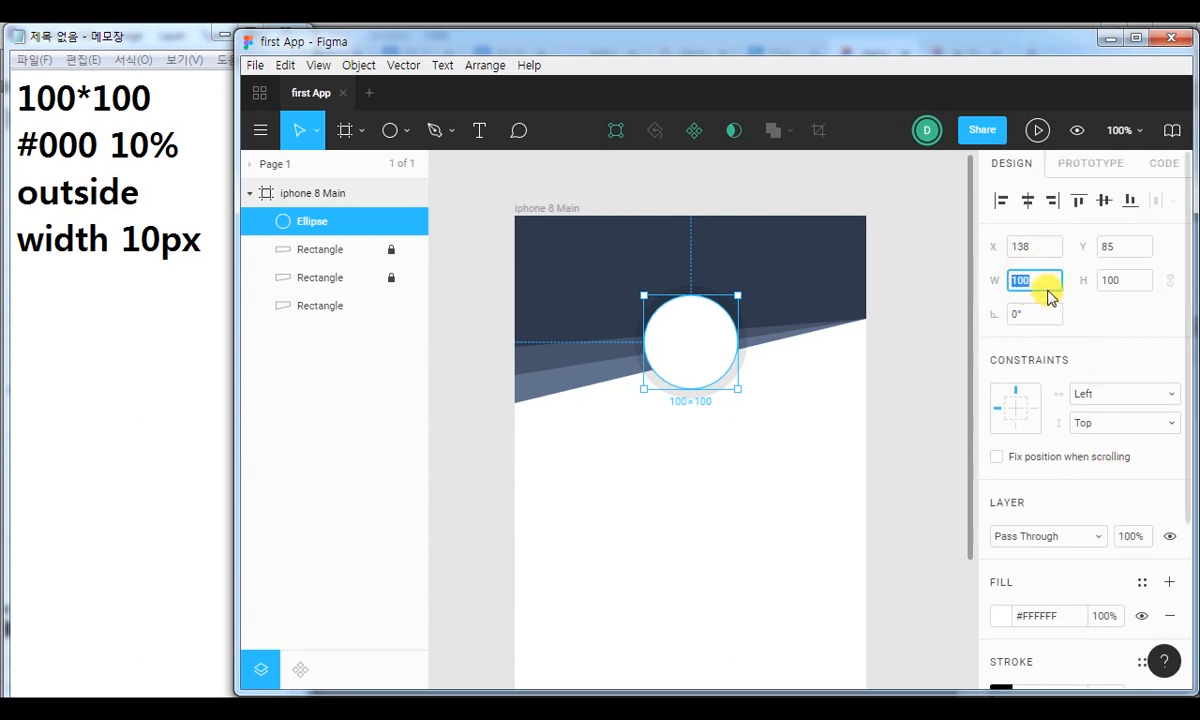
type("160")
key("Tab")
type("160")
key("Return")
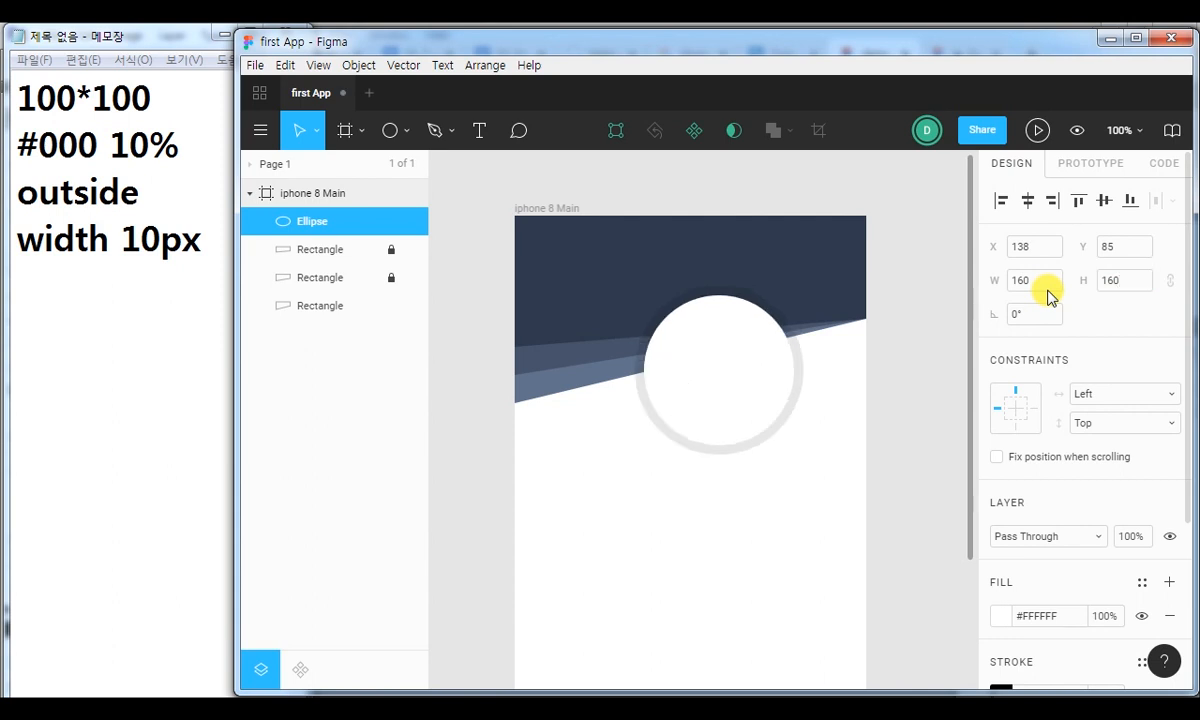
left_click_drag(729, 396, 707, 378)
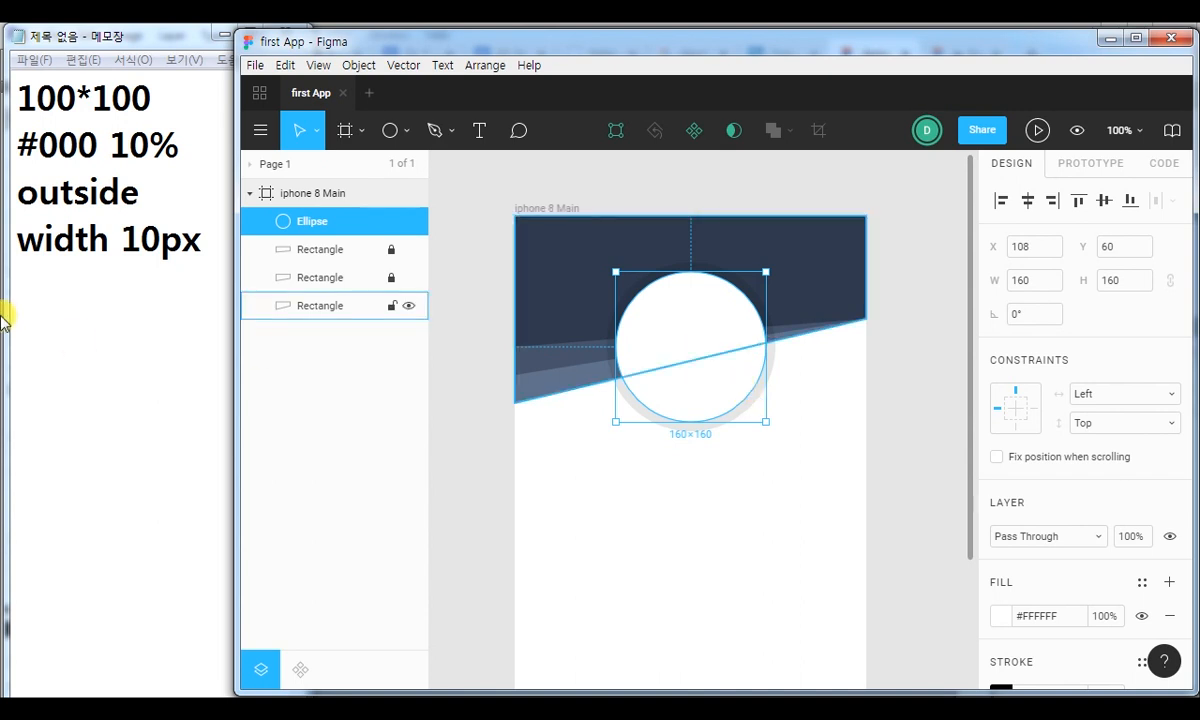
Switch to Notepad, add the size note "160*160" on a new line, and leave Notepad.
left_click(104, 283)
type("160*160")
left_click(442, 46)
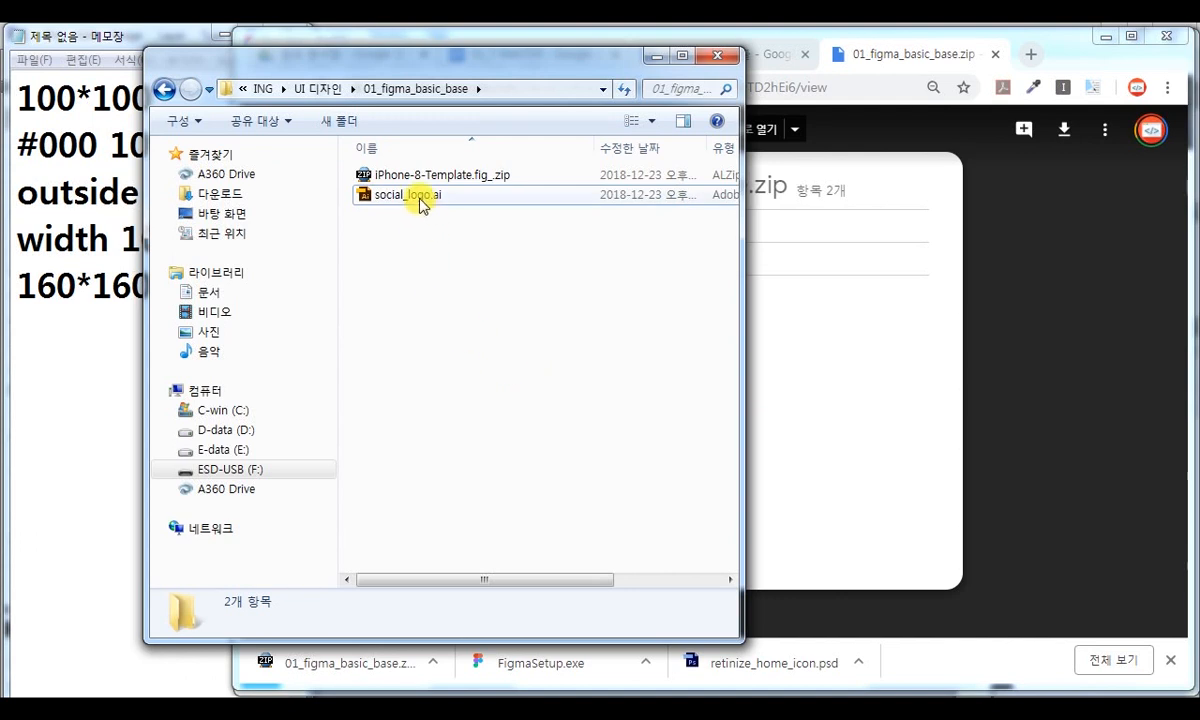
Open social_logo.ai from the 01_figma_basic_base folder in Illustrator and bring the whole logo into view.
left_click(416, 198)
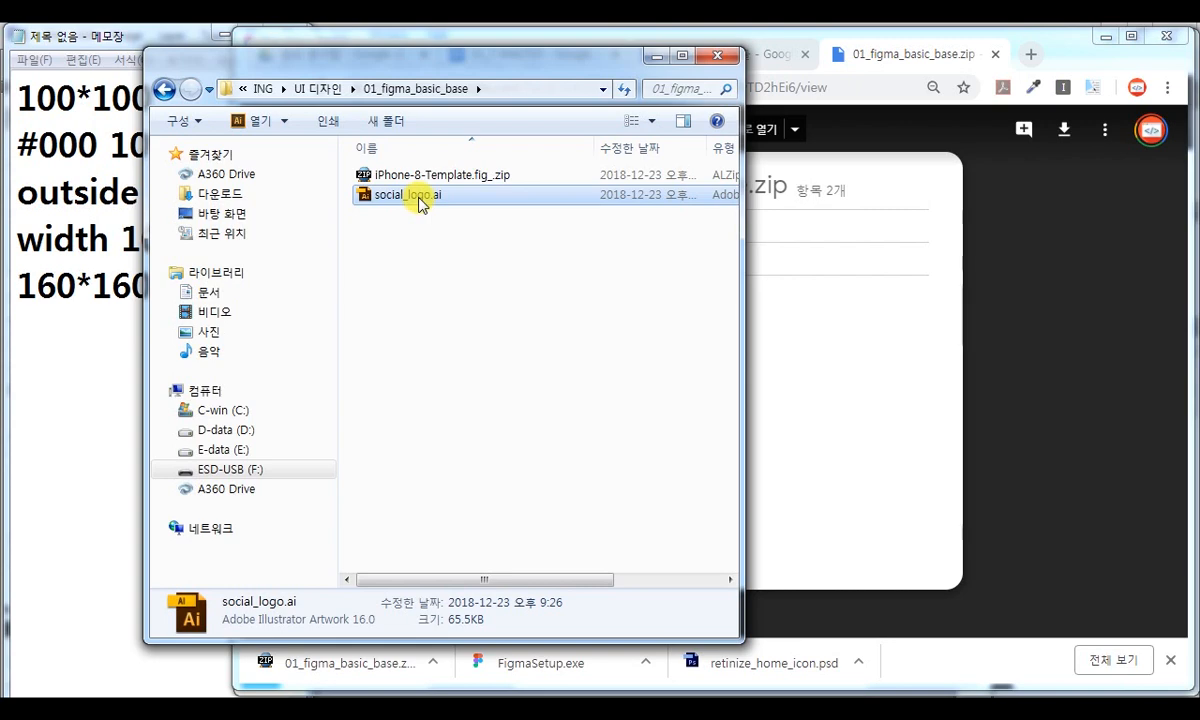
double_click(419, 198)
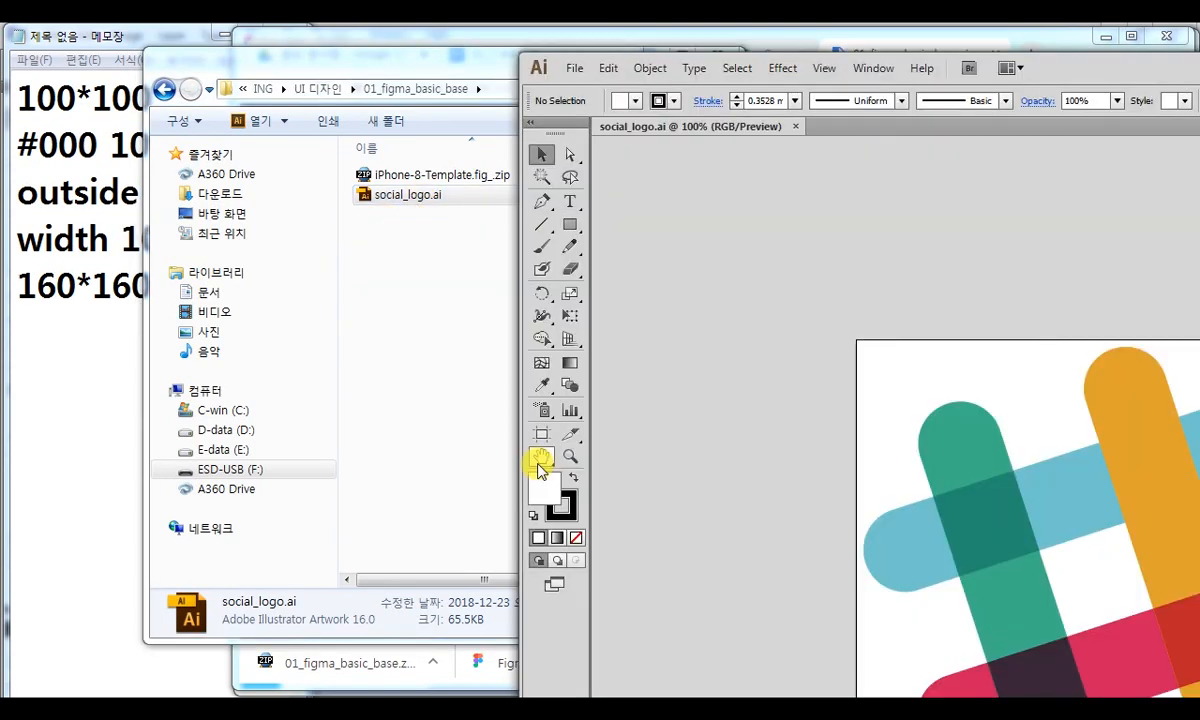
left_click_drag(1080, 295, 793, 161)
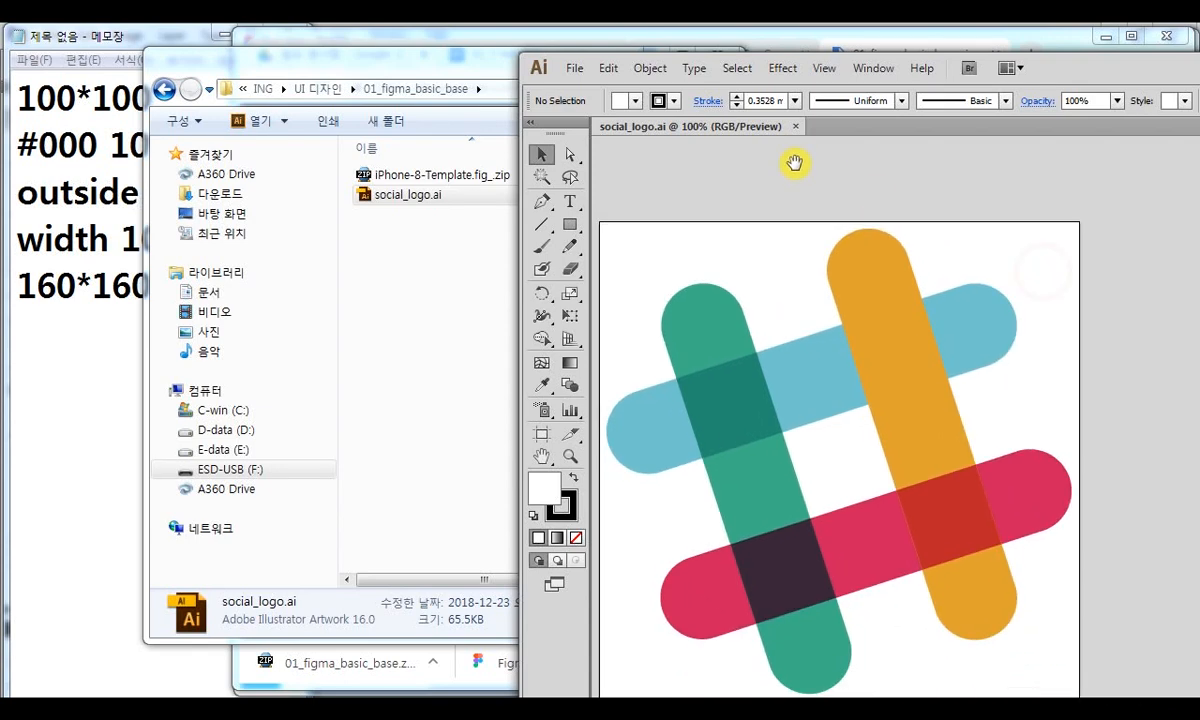
left_click_drag(730, 195, 760, 177)
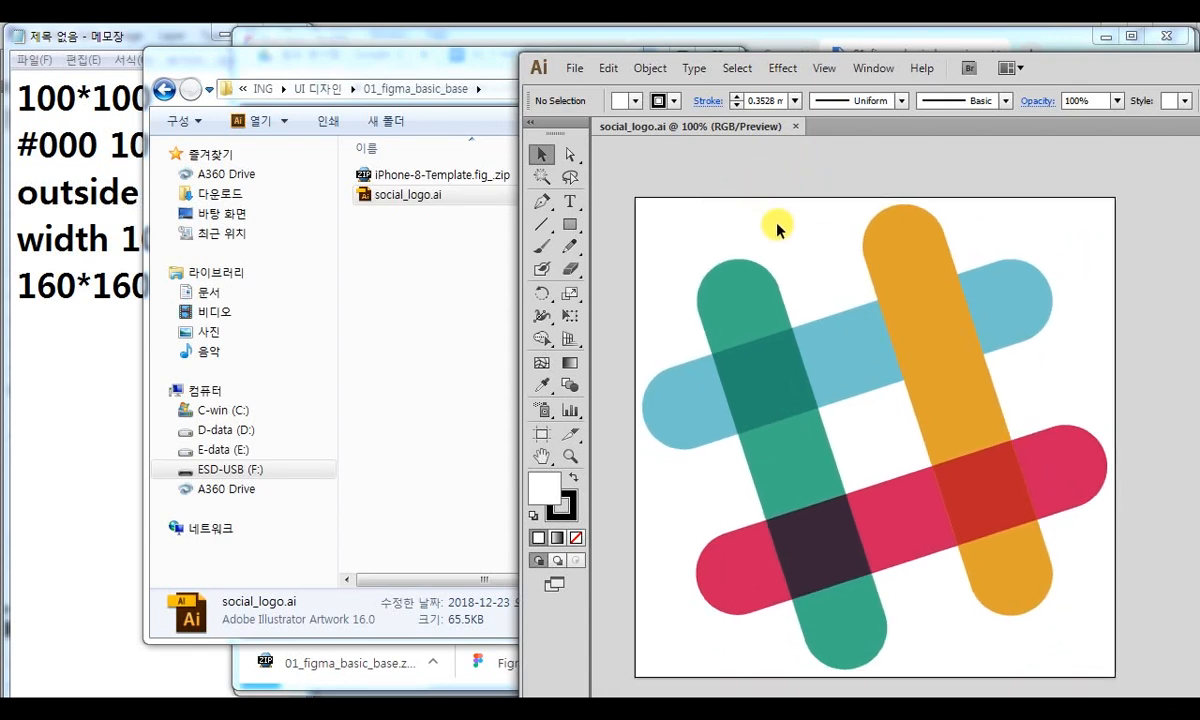
Copy the whole logo group in Illustrator, switch to Figma, and paste it into the iphone 8 Main frame.
left_click(773, 347)
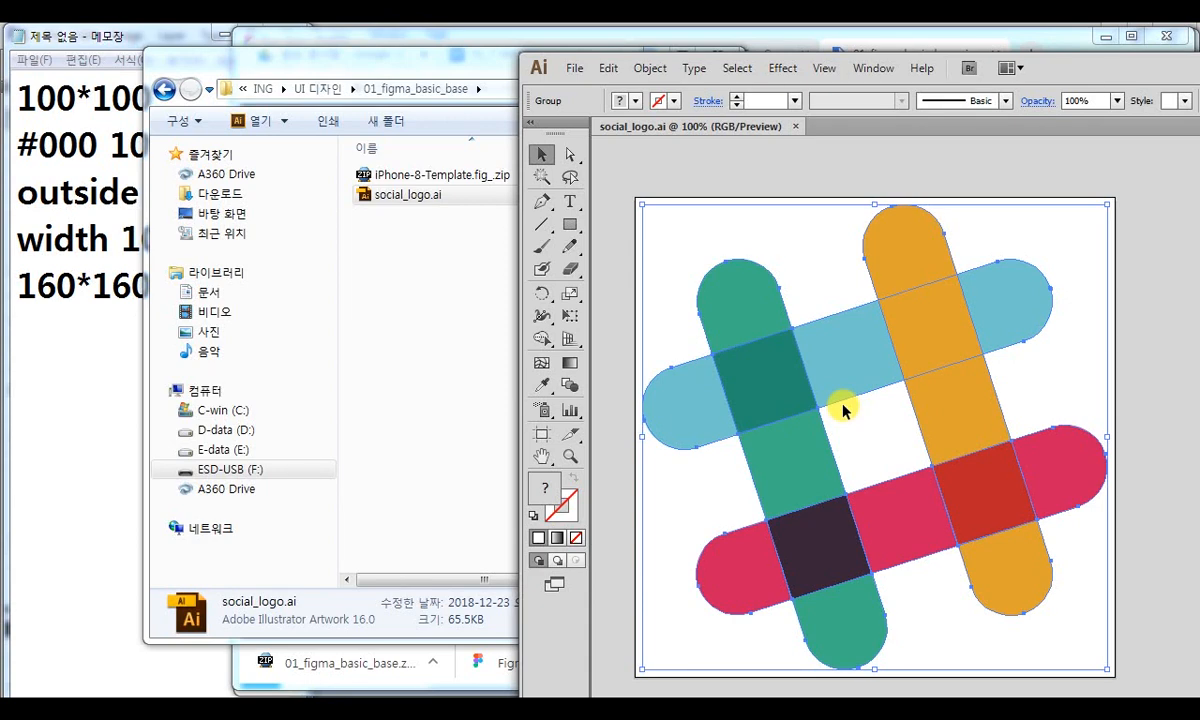
key("alt+Tab")
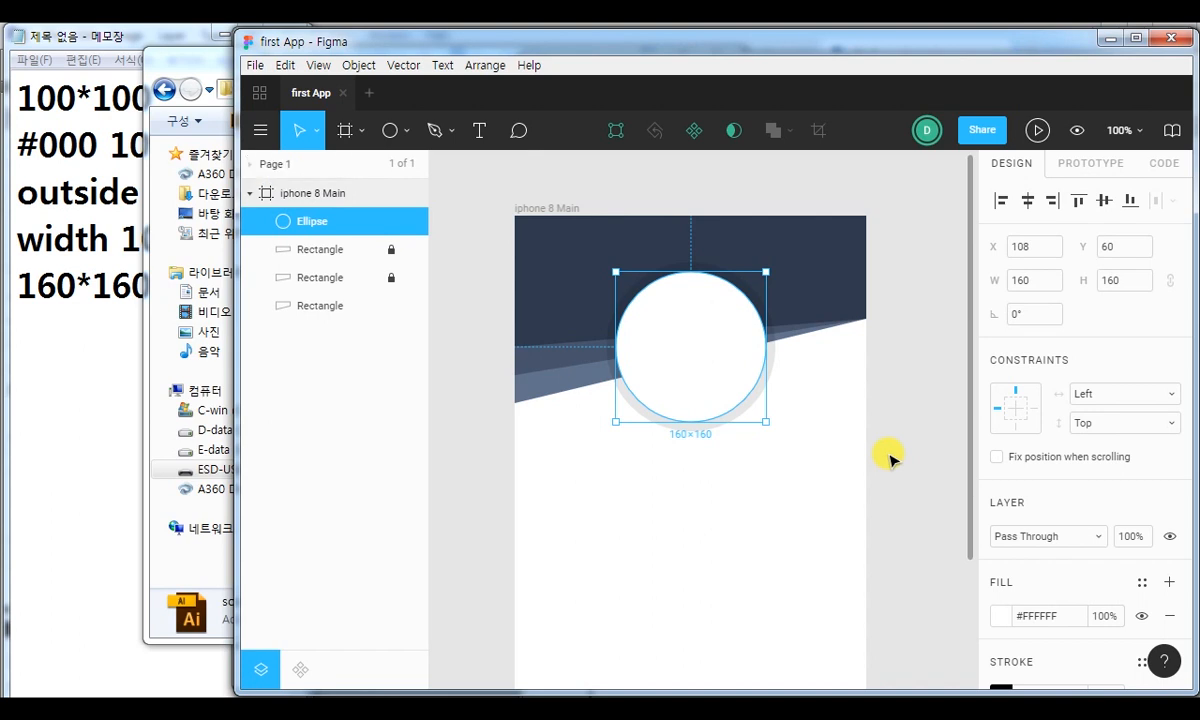
key("ctrl+v")
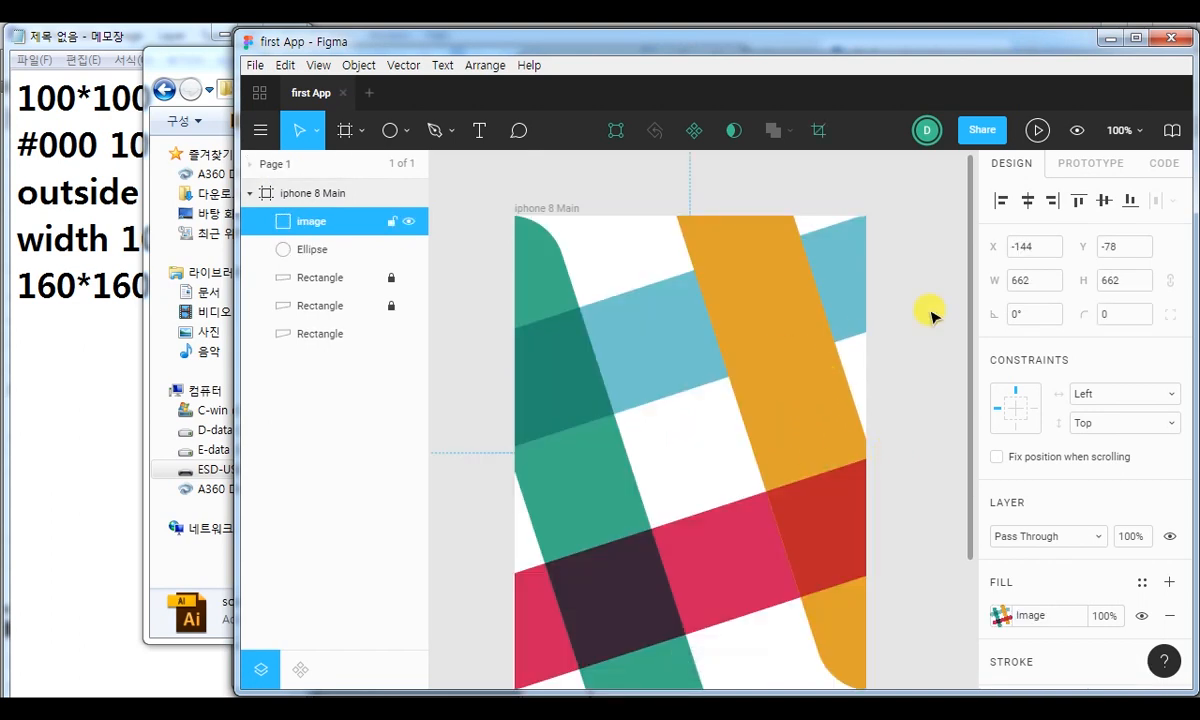
Scale the pasted logo image down to about 74 × 74 and place it inside the white circle at about X 151, Y 103.
key("ctrl+minus")
key("ctrl+minus")
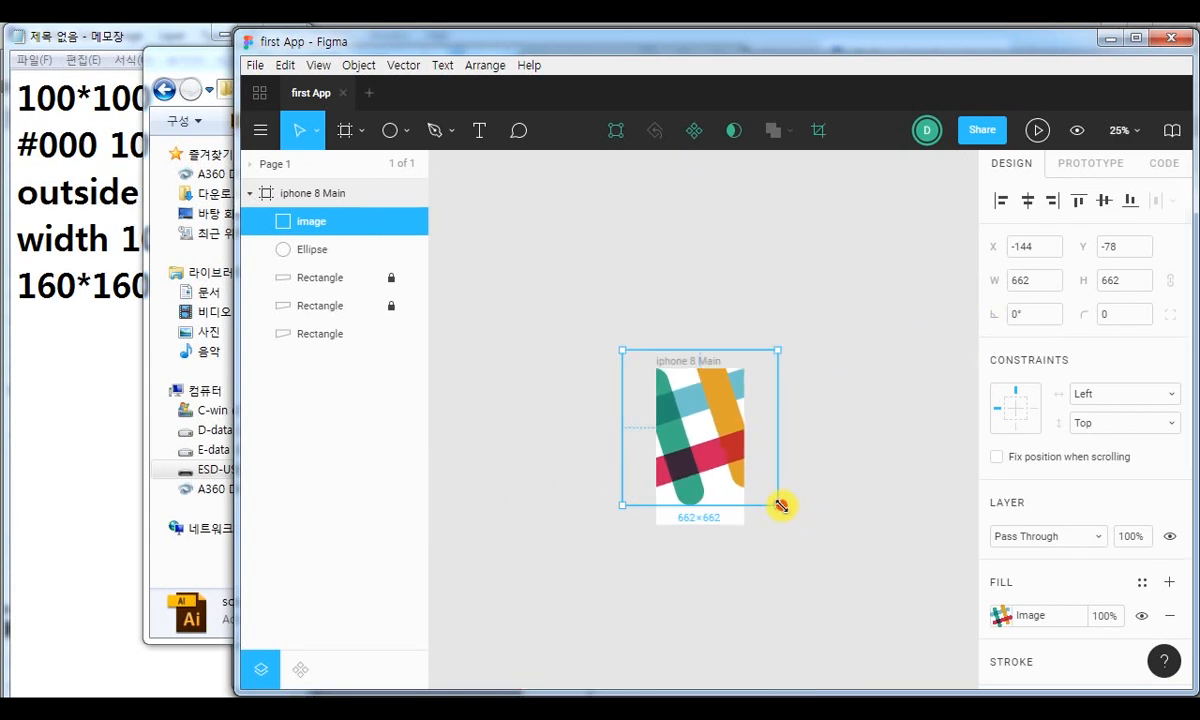
left_click_drag(777, 501, 700, 404)
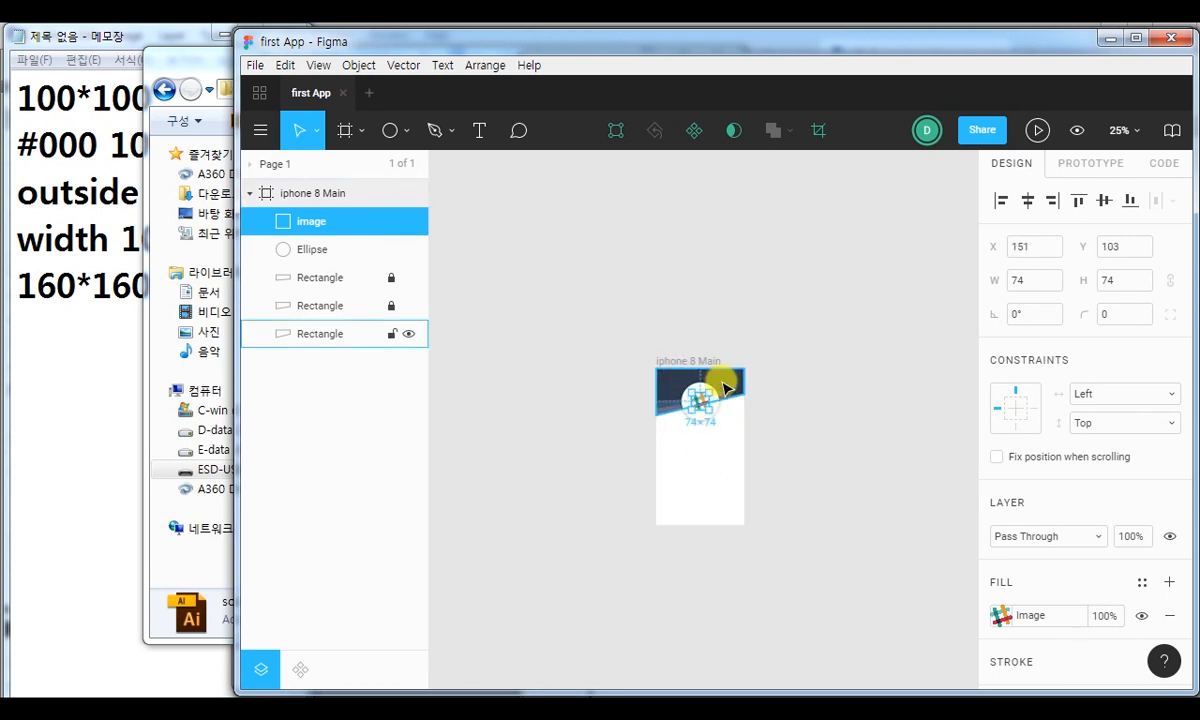
Set the pasted logo image's width and height to 75, keeping it inside the white circle.
key("plus")
key("plus")
key("plus")
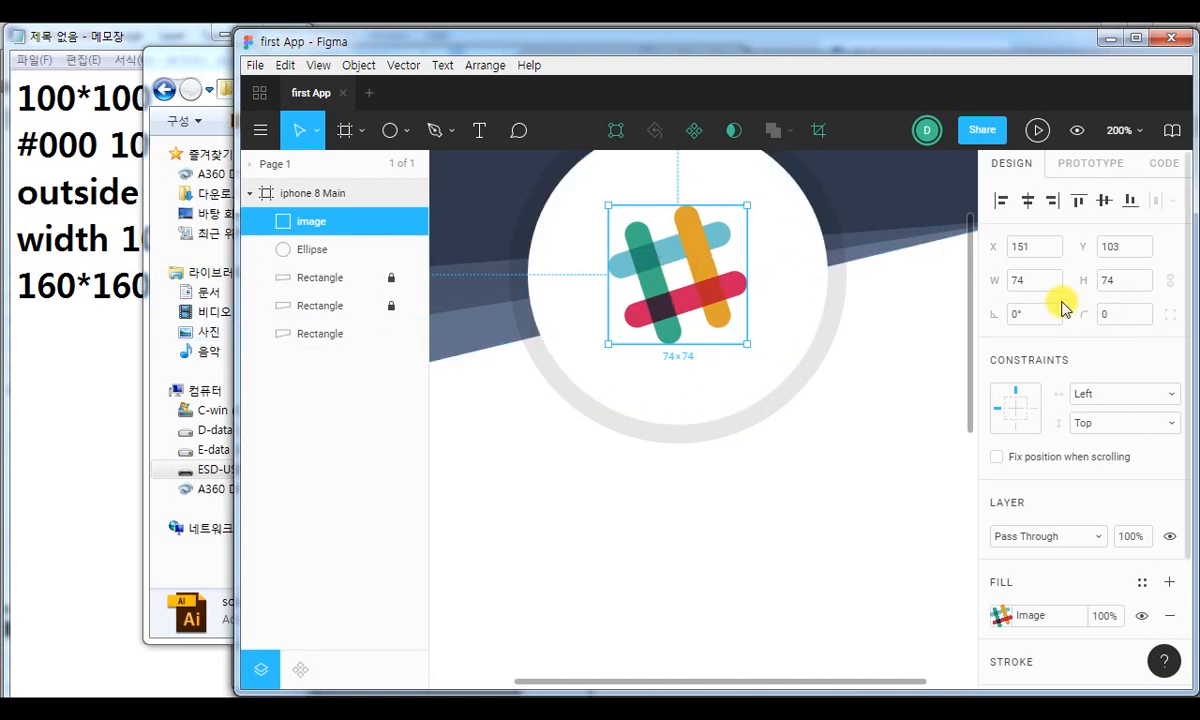
left_click(1030, 280)
type("75")
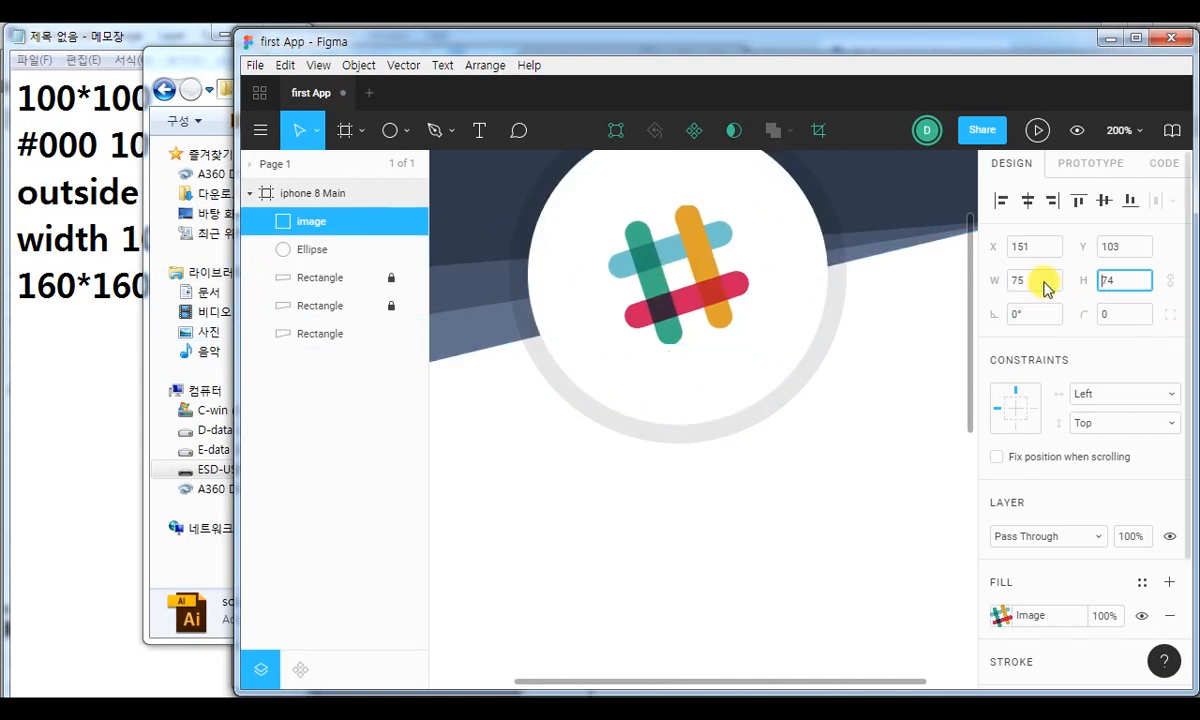
key("Return")
scroll(691, 402, "up", 2)
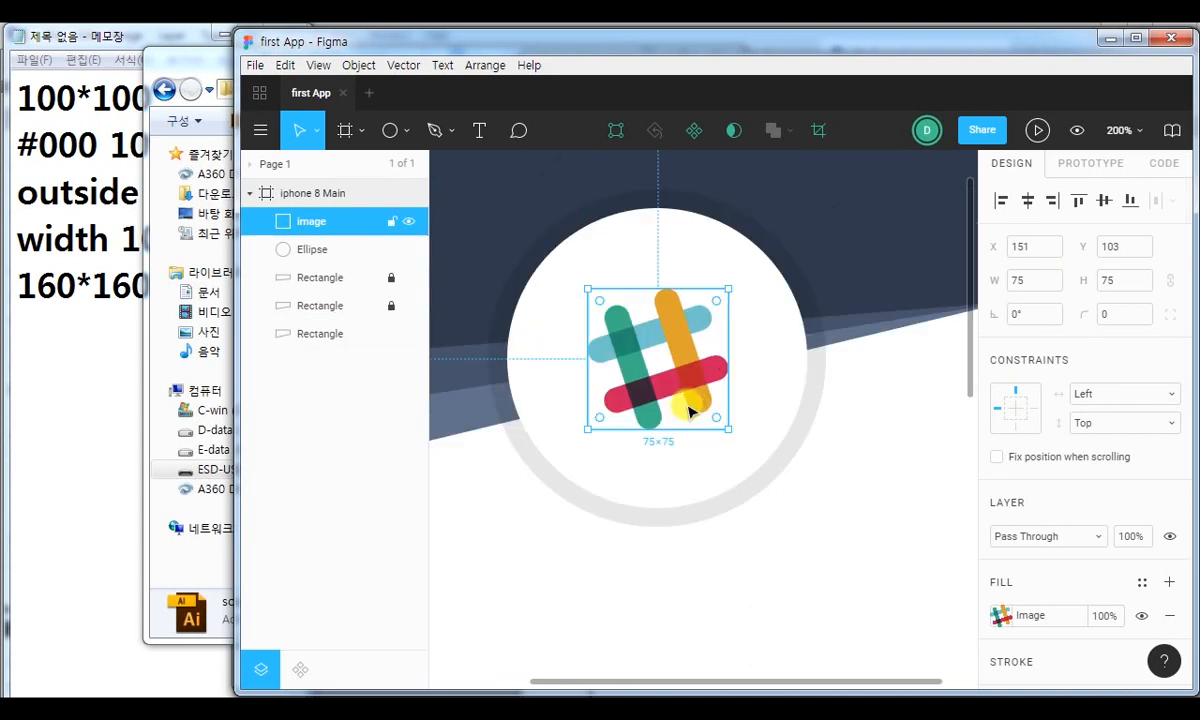
left_click(875, 498)
left_click(658, 360)
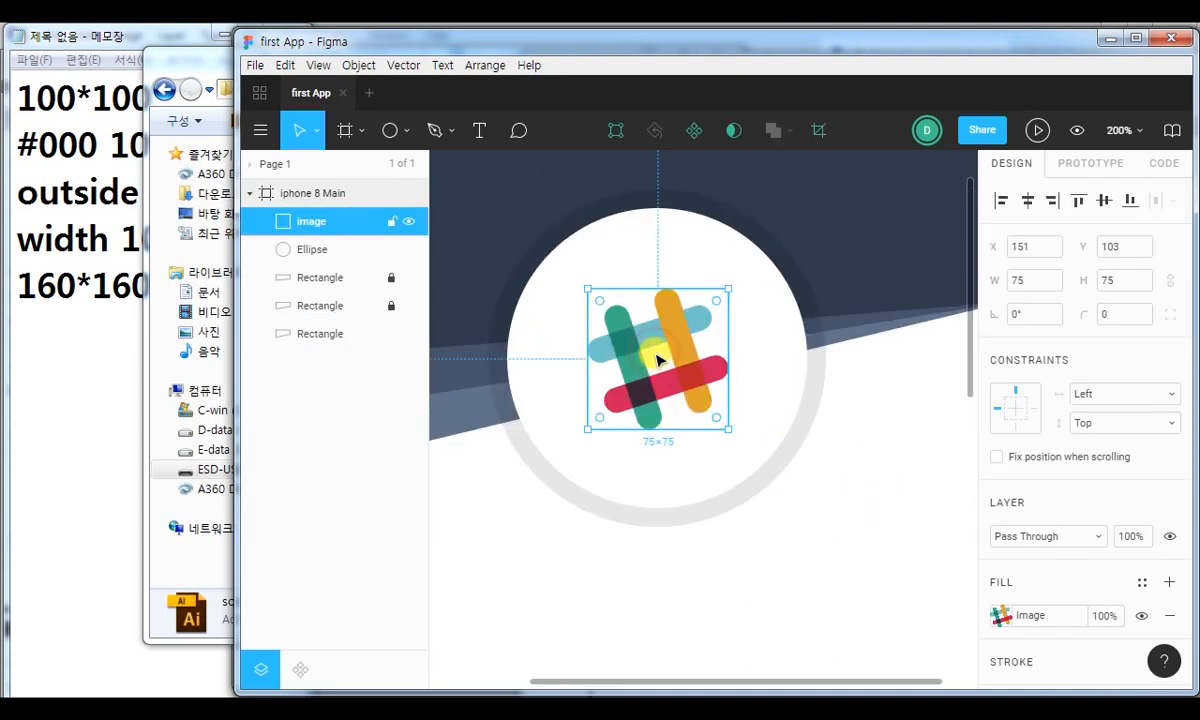
left_click(798, 563)
left_click(691, 348)
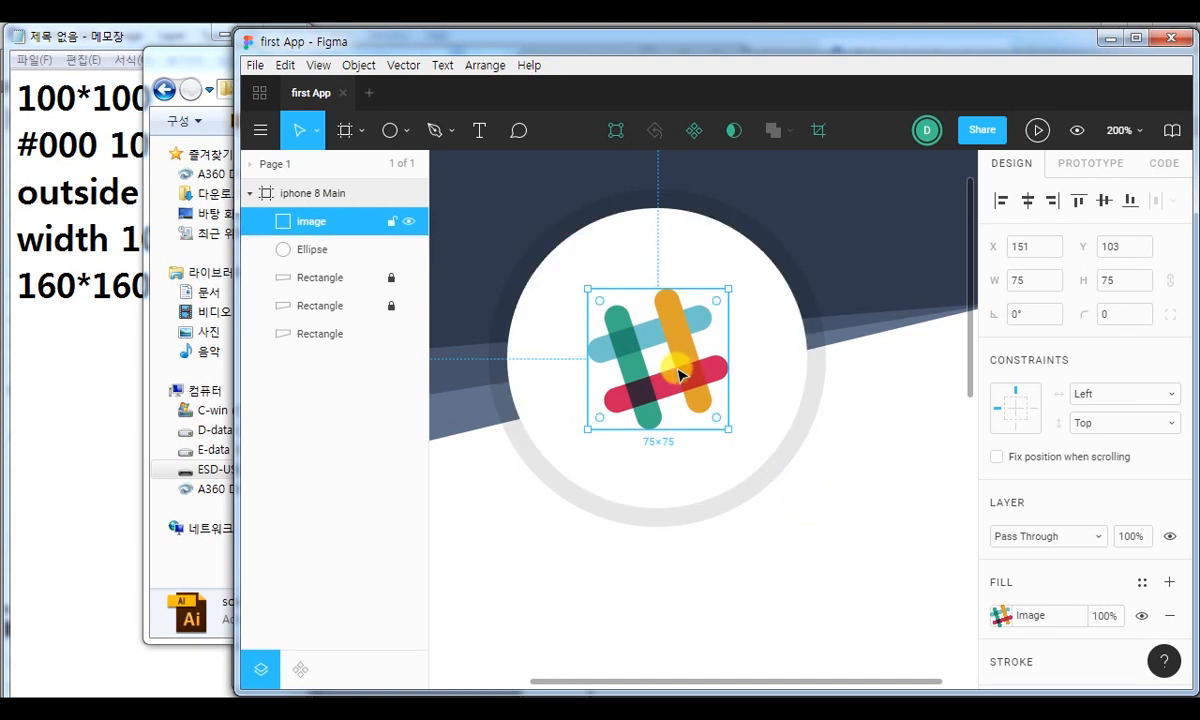
Rename the image layer in the iphone 8 Main frame as "Logo".
left_click(305, 222)
double_click(305, 222)
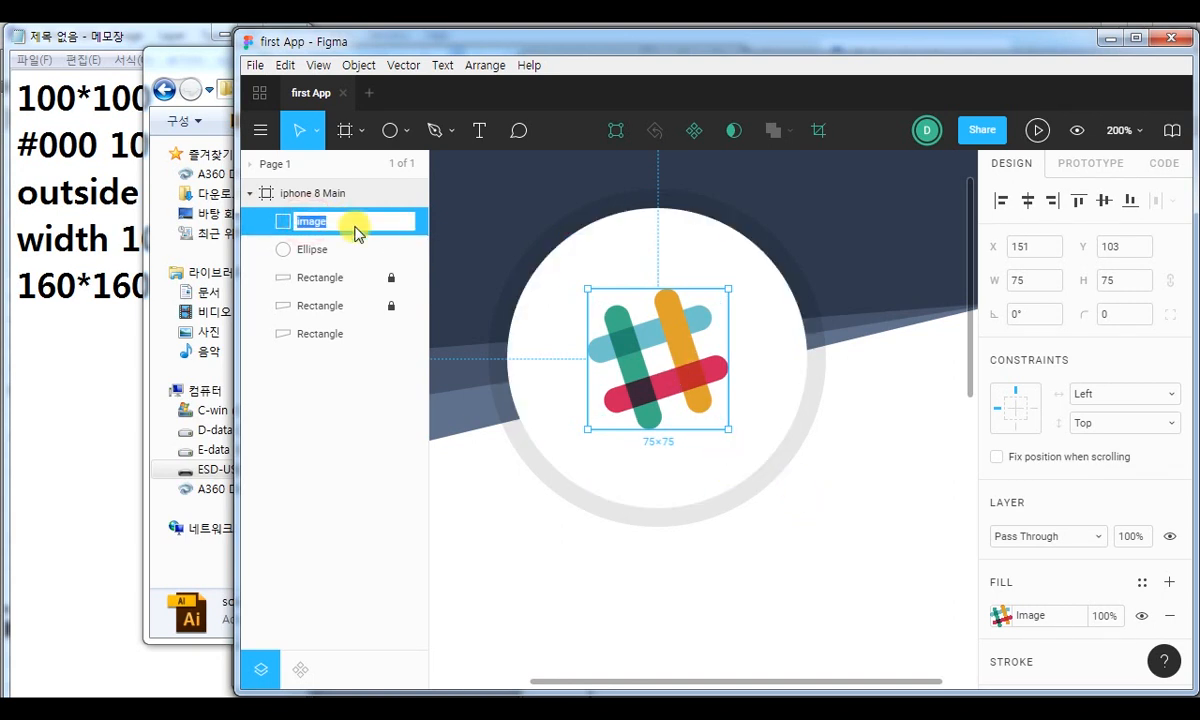
type("Logo")
key("Return")
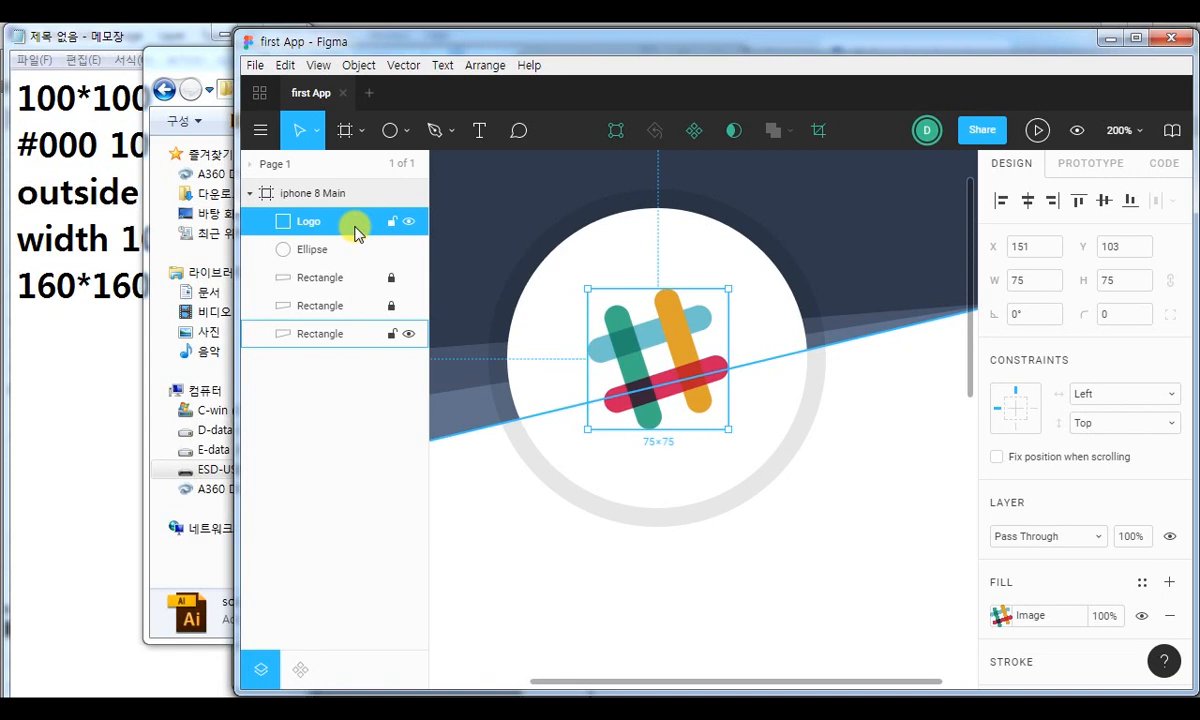
Rename the Ellipse layer as "Logo bg" and deselect it with the canvas at 100% zoom.
double_click(310, 250)
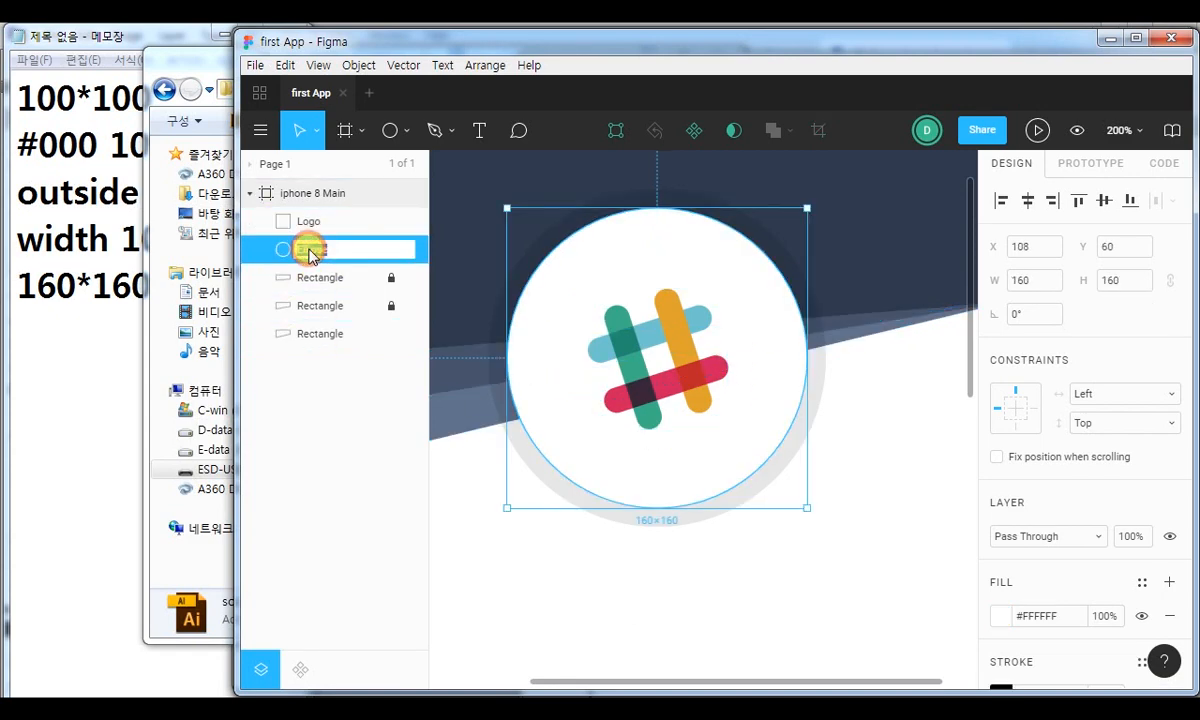
type("Logo bg")
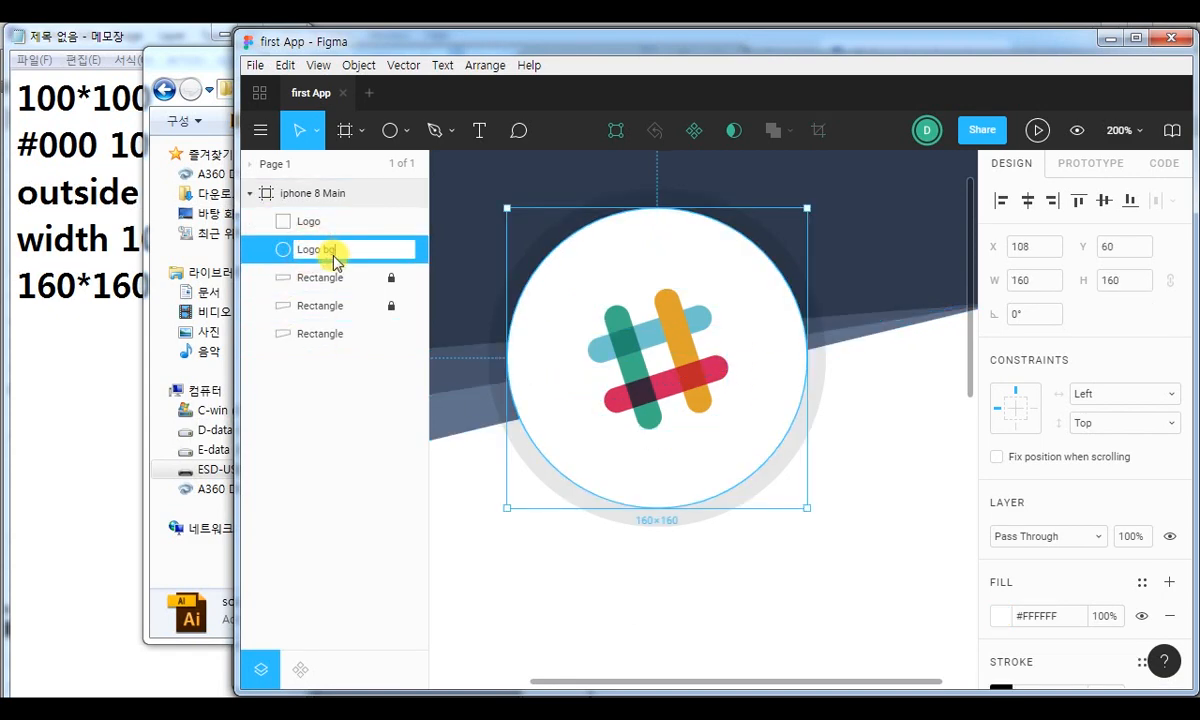
key("Return")
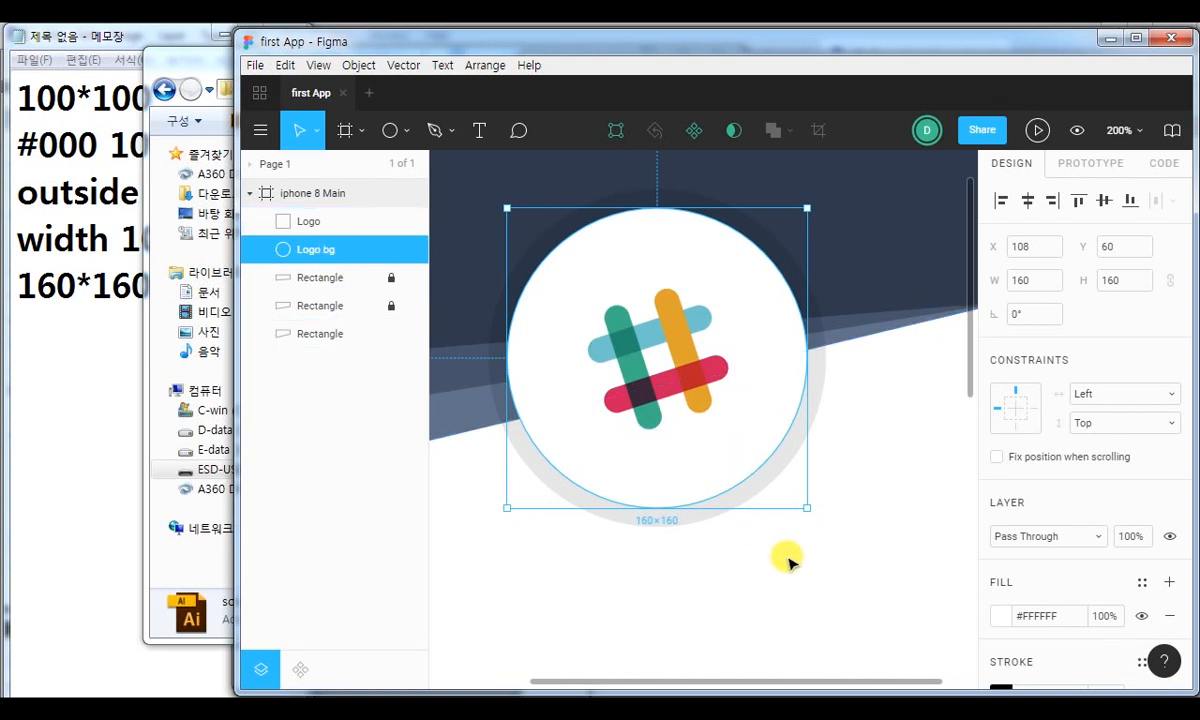
key("shift+0")
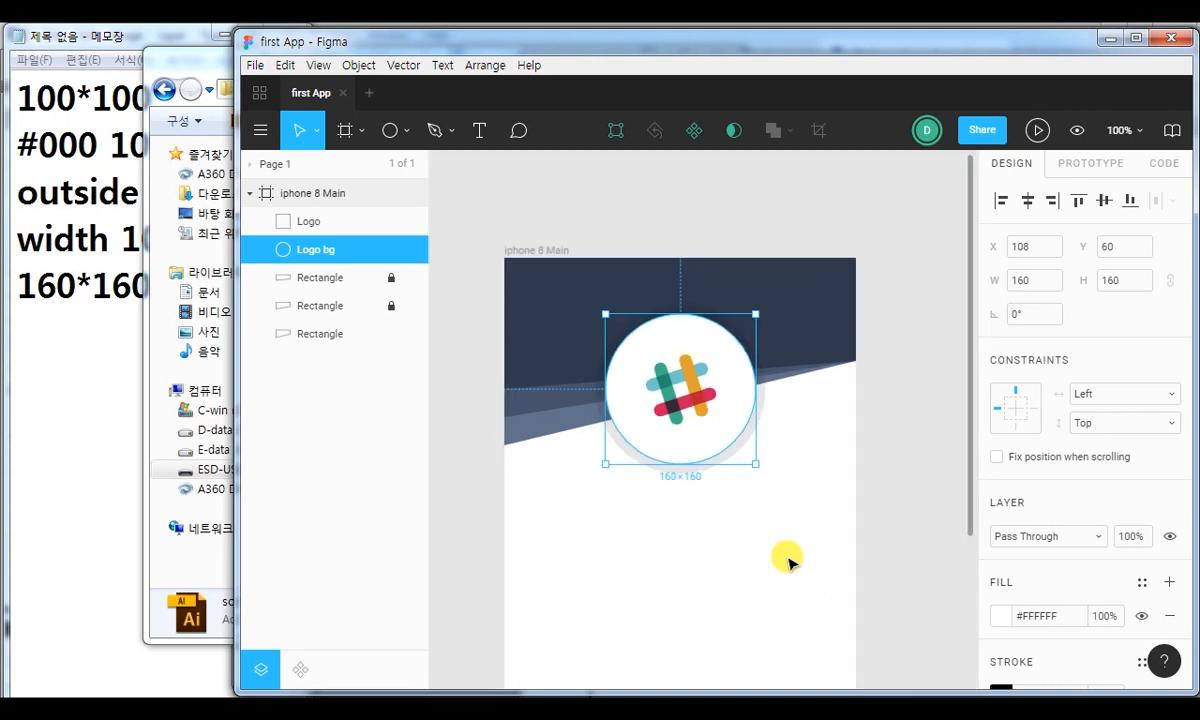
left_click(448, 465)
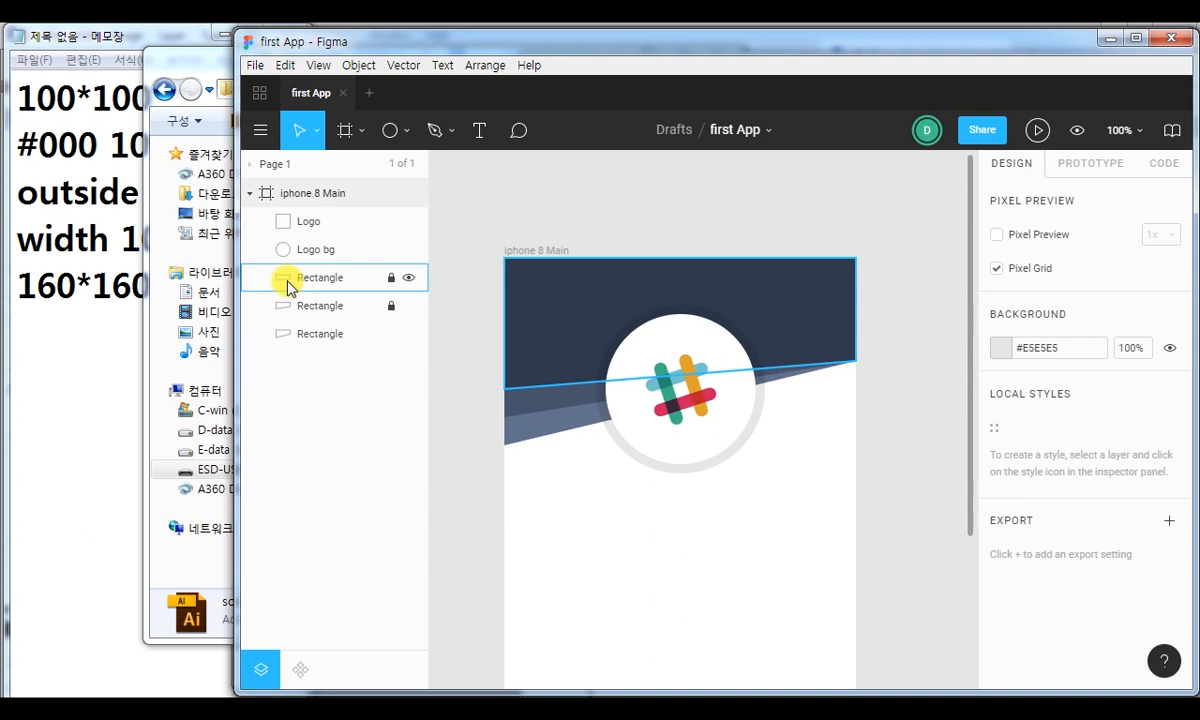
left_click(610, 181)
left_click(697, 397)
left_click(826, 236)
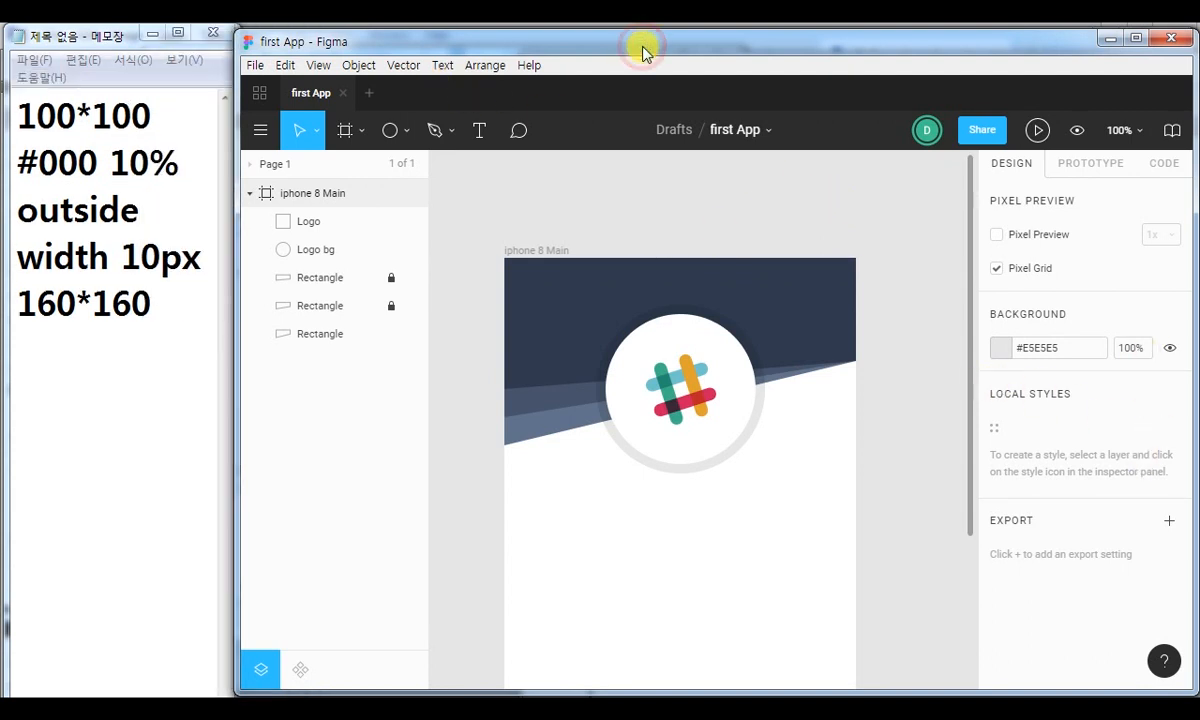
Show the file's version history, view the 10:37 am, 11:06 am and 11:19 am autosaves, and return to Current Version.
left_click(768, 134)
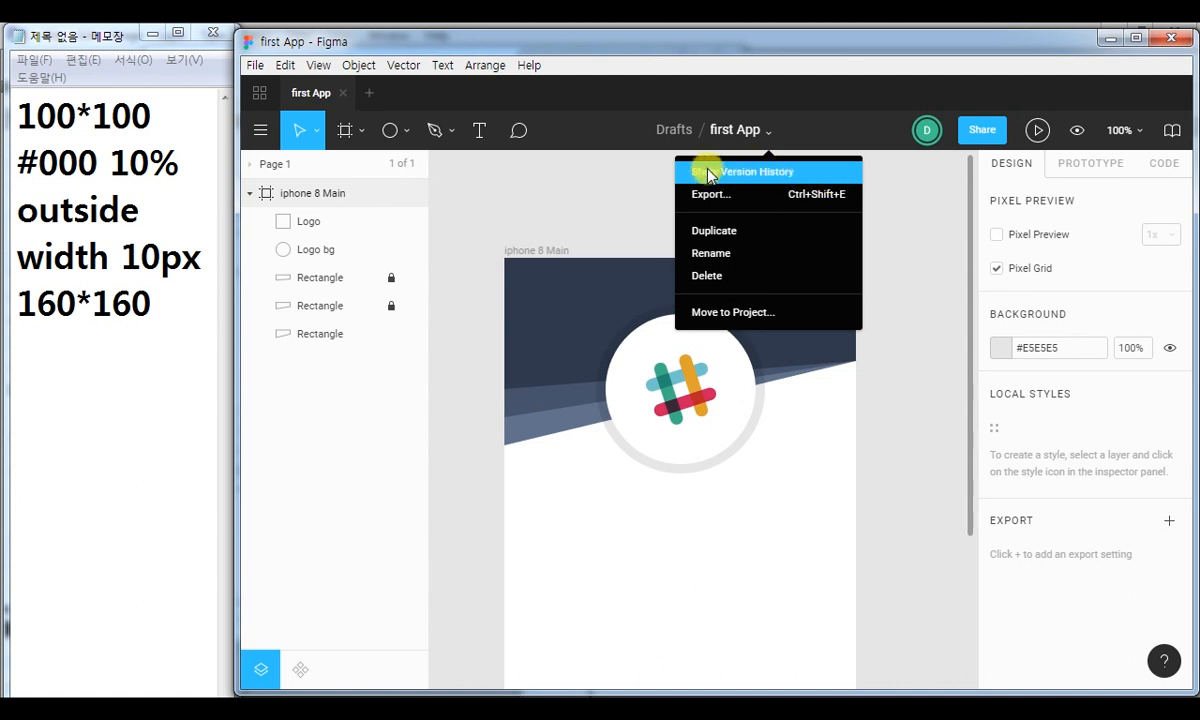
left_click(753, 173)
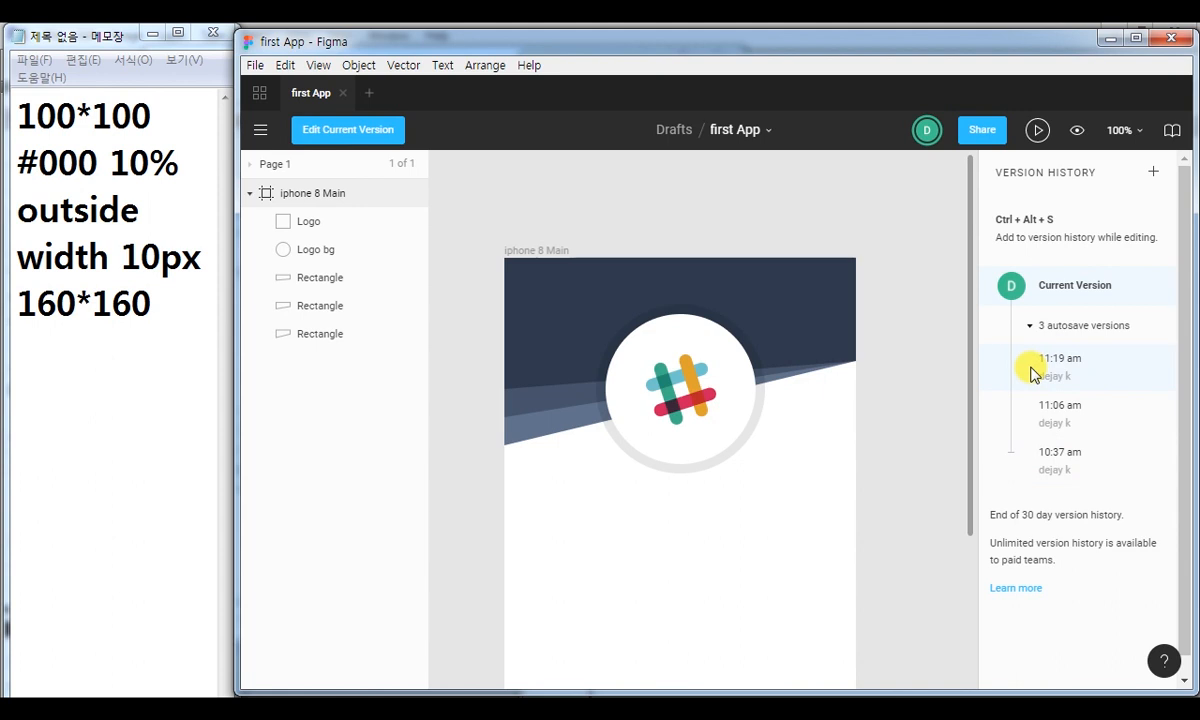
left_click(1052, 464)
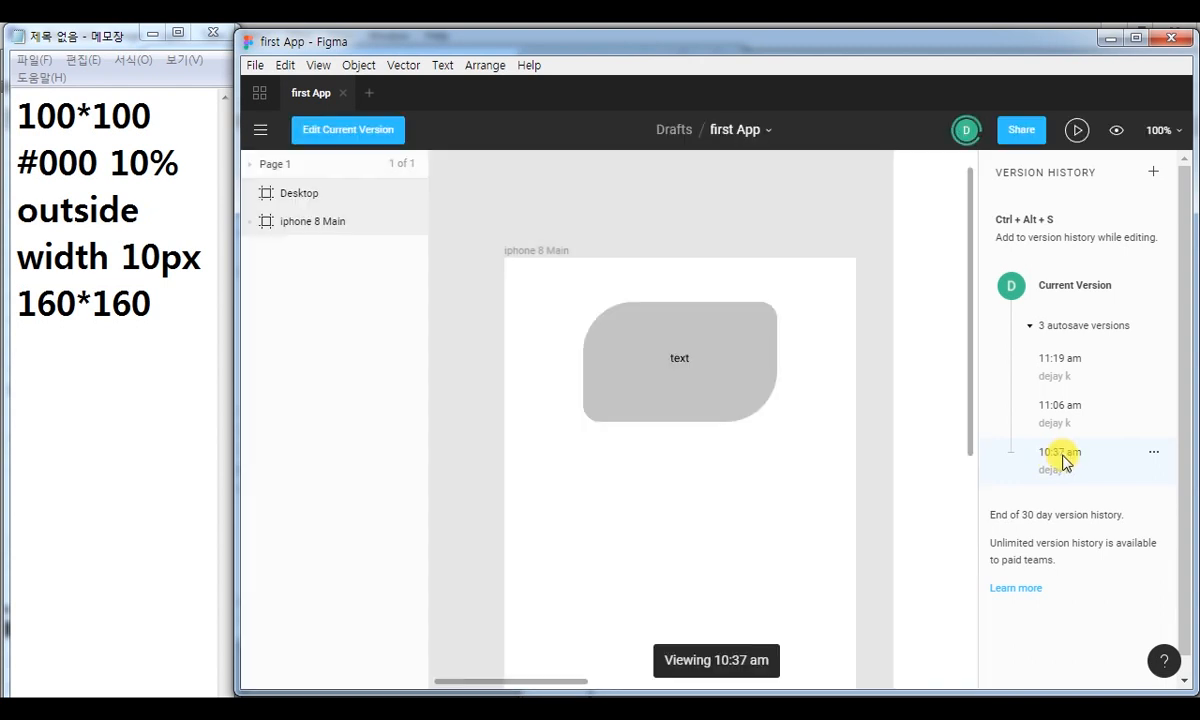
left_click(1058, 408)
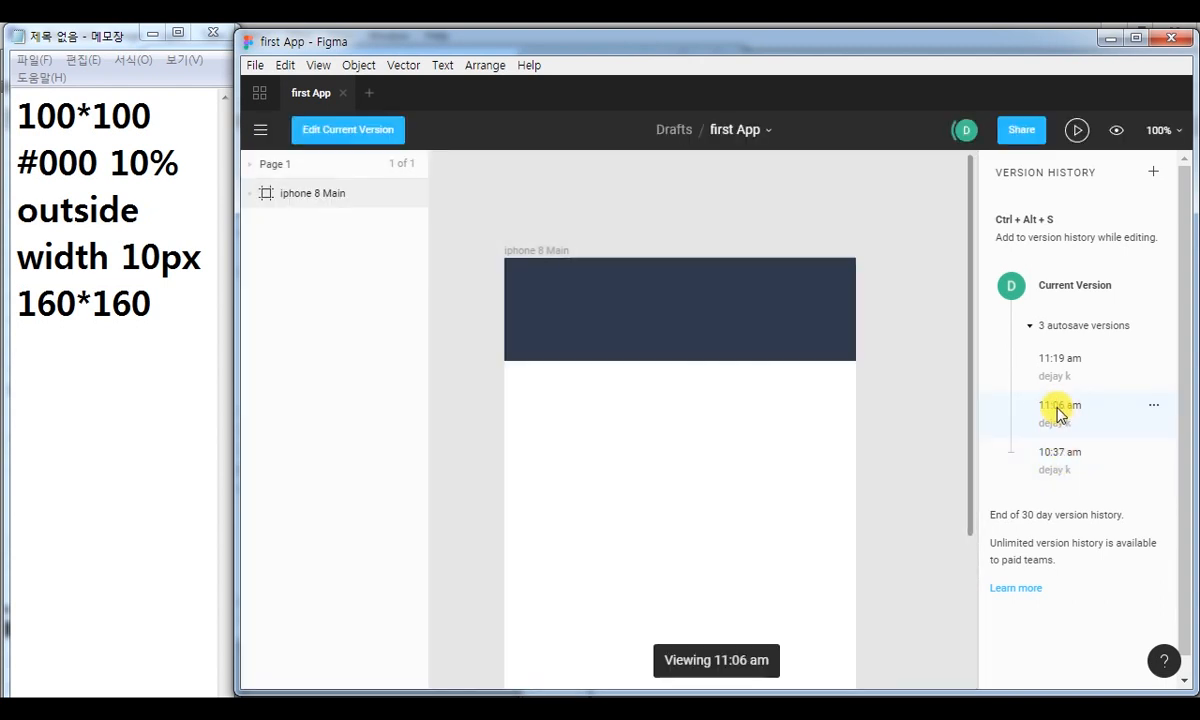
left_click(1062, 362)
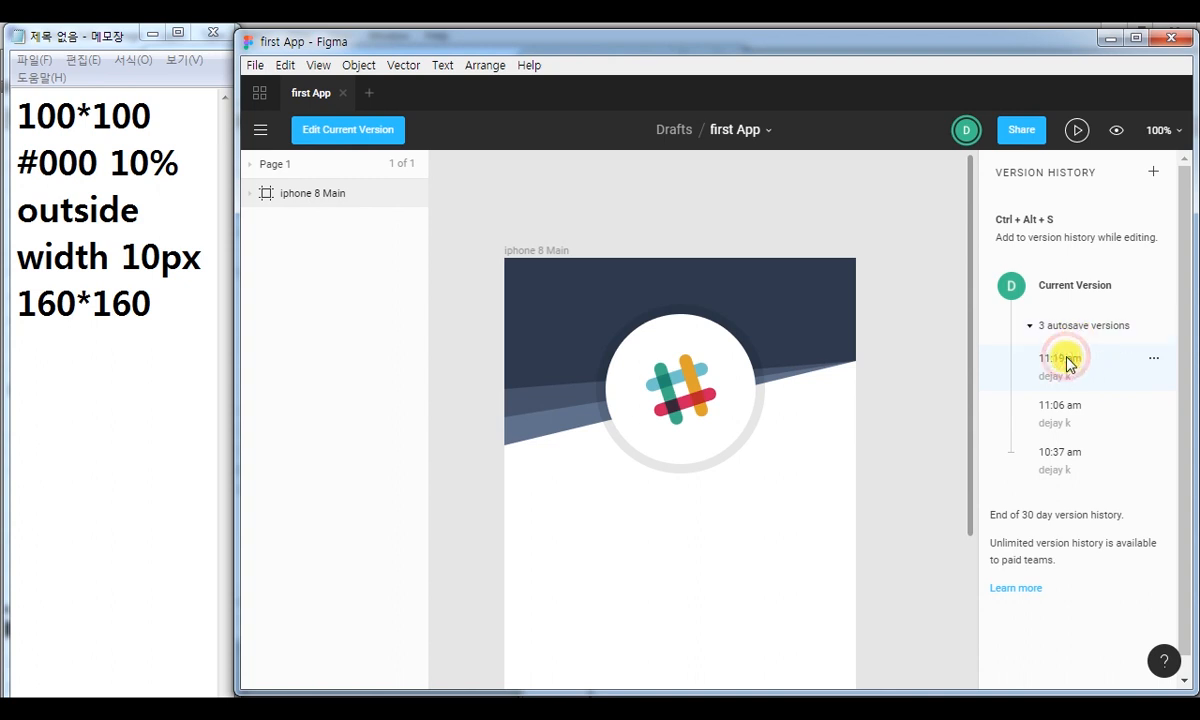
left_click(1154, 359)
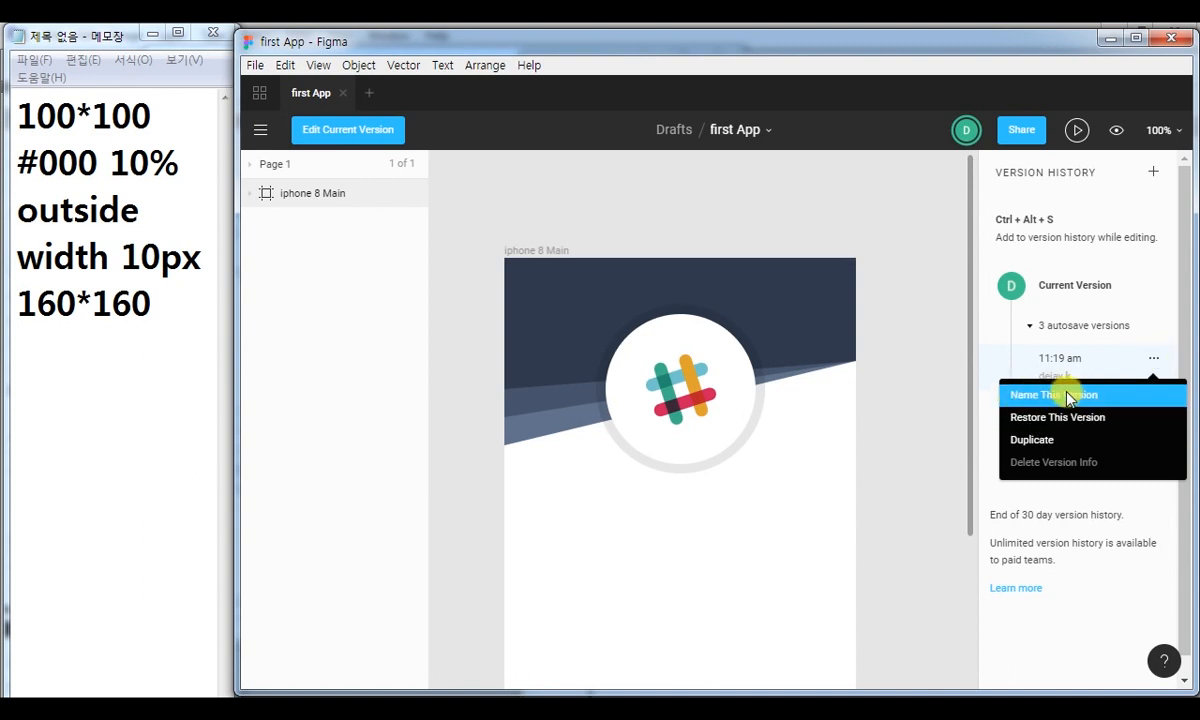
left_click(1087, 360)
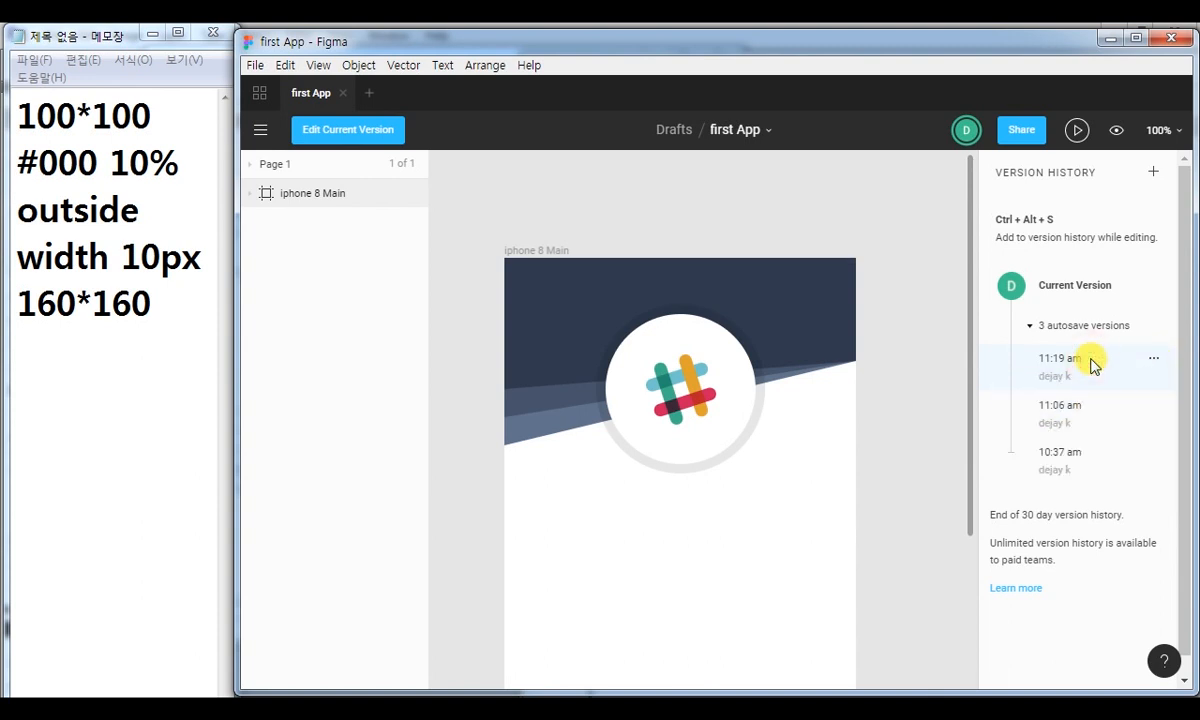
left_click(1101, 288)
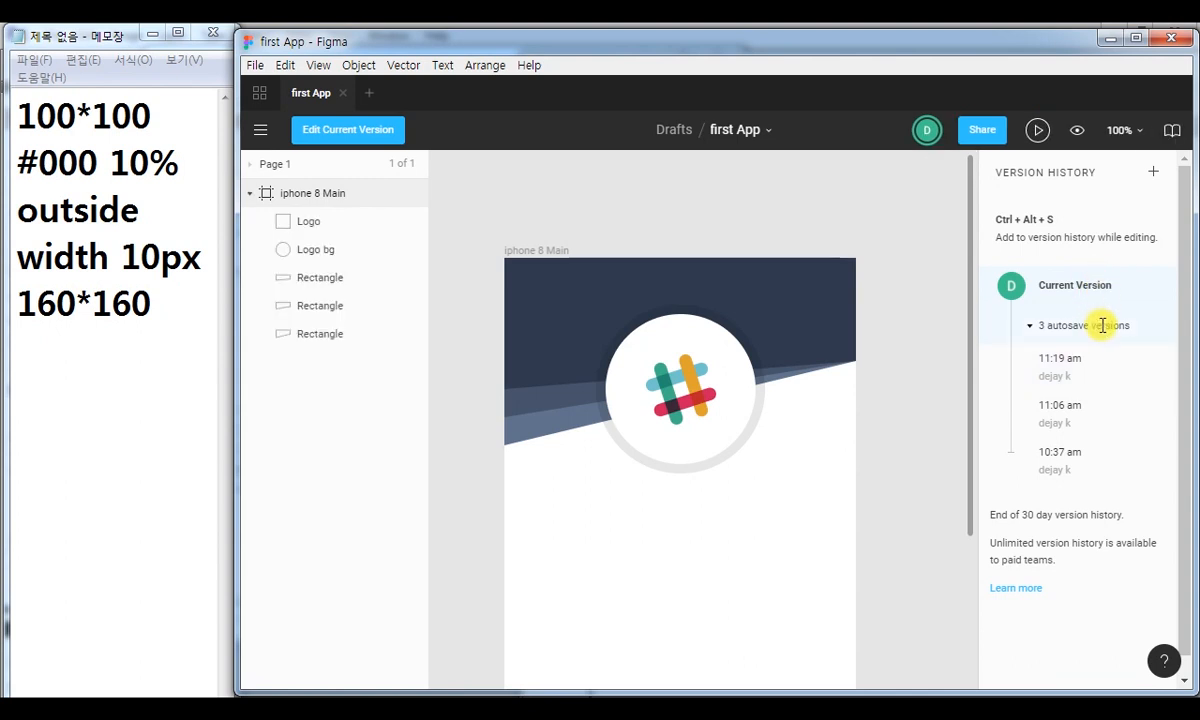
Add the current state to the version history with the title "Header Added" and the description "헤더 마무리".
left_click(1153, 174)
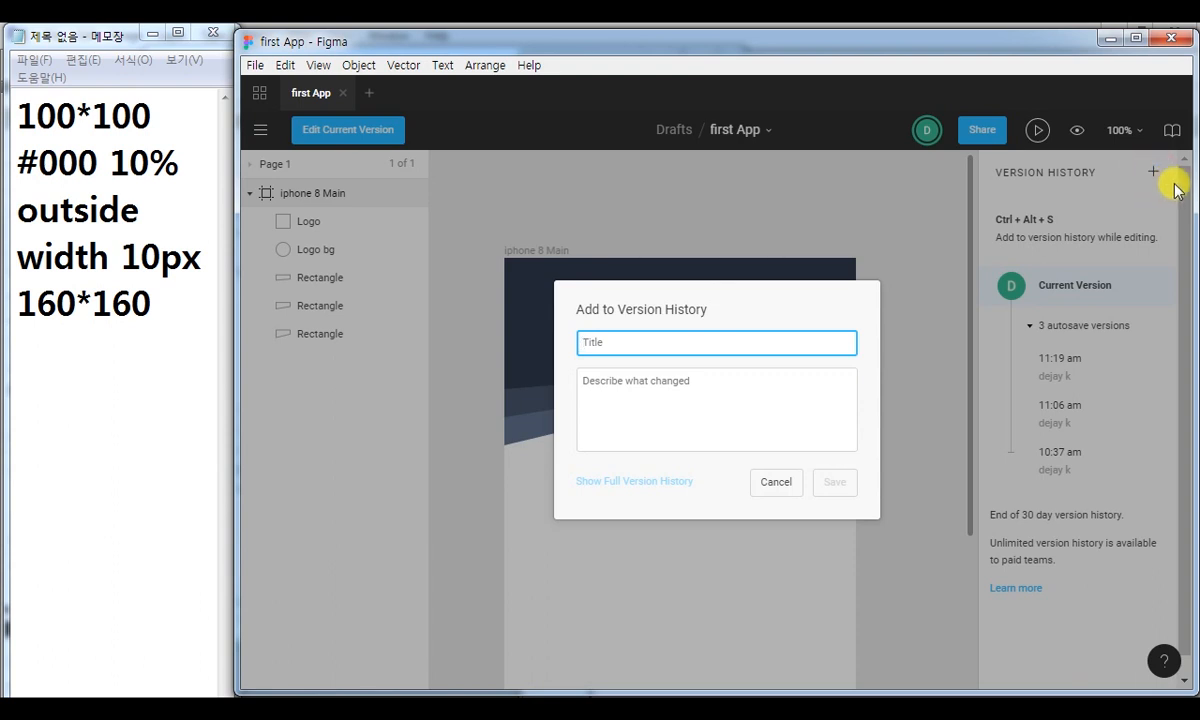
type("Header Added")
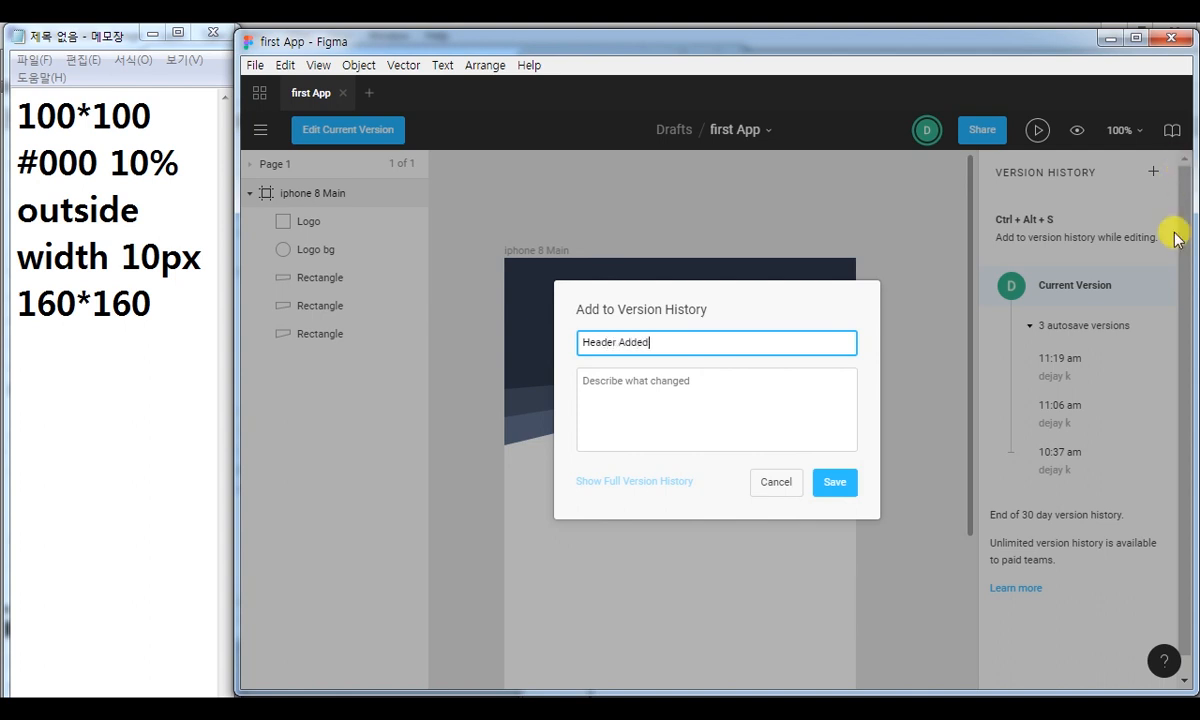
left_click(729, 386)
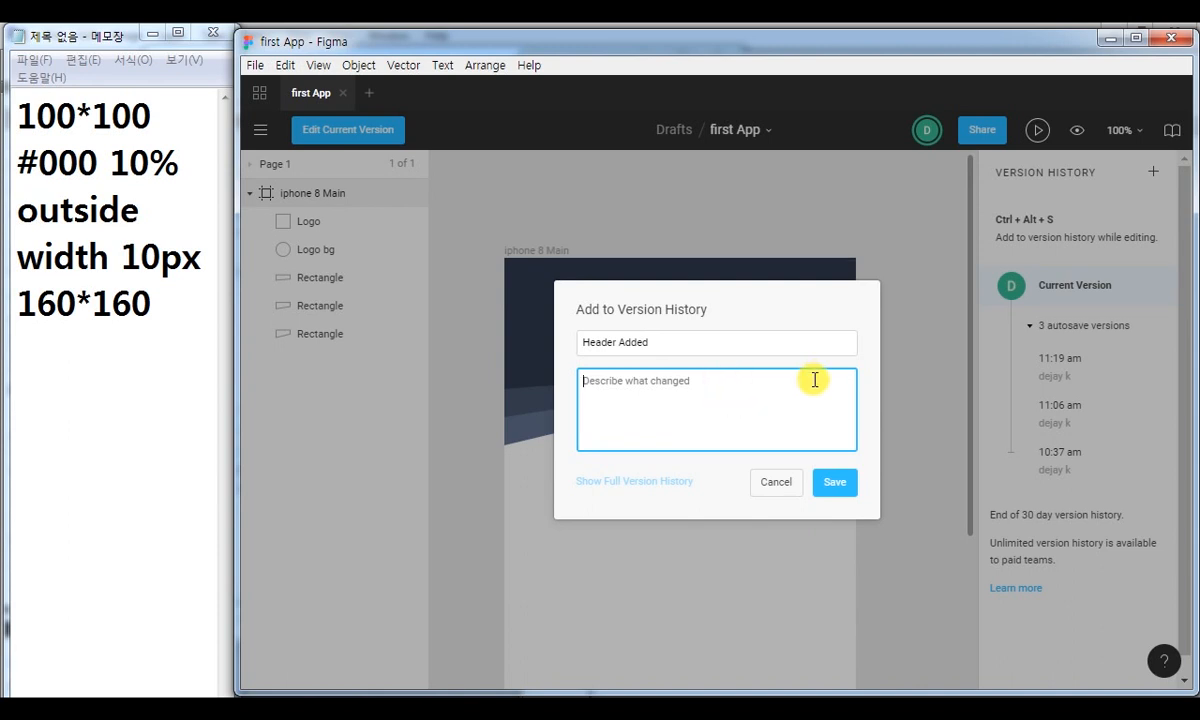
type("헤더 추")
key("BackSpace")
key("BackSpace")
key("BackSpace")
type("마무리")
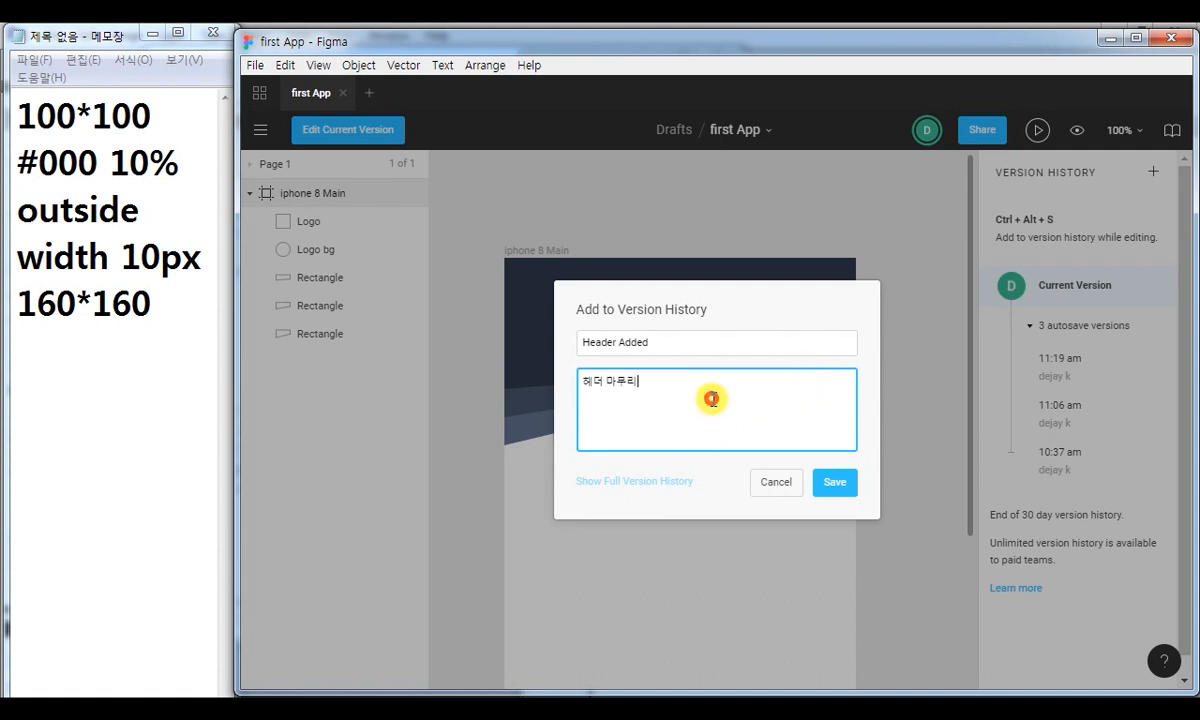
left_click(834, 482)
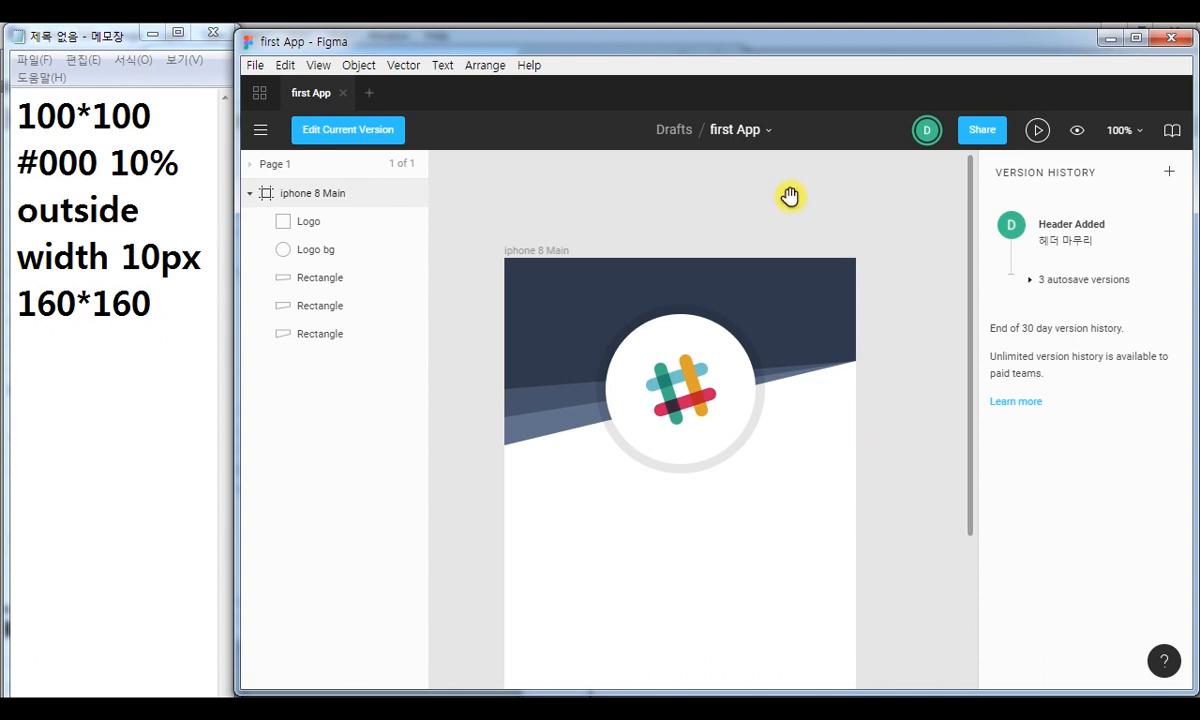
Expand the autosave versions, view the 10:37 am and 11:19 am ones, and view the Header Added version.
left_click(1030, 279)
left_click(1067, 418)
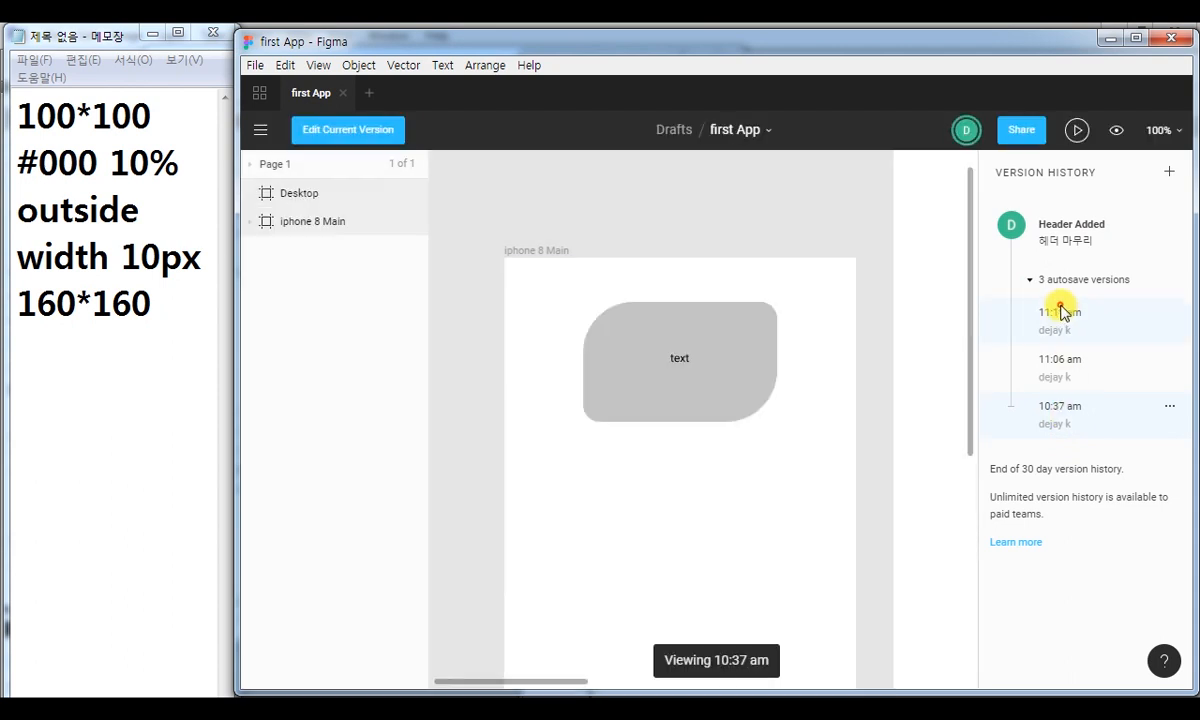
left_click(1062, 312)
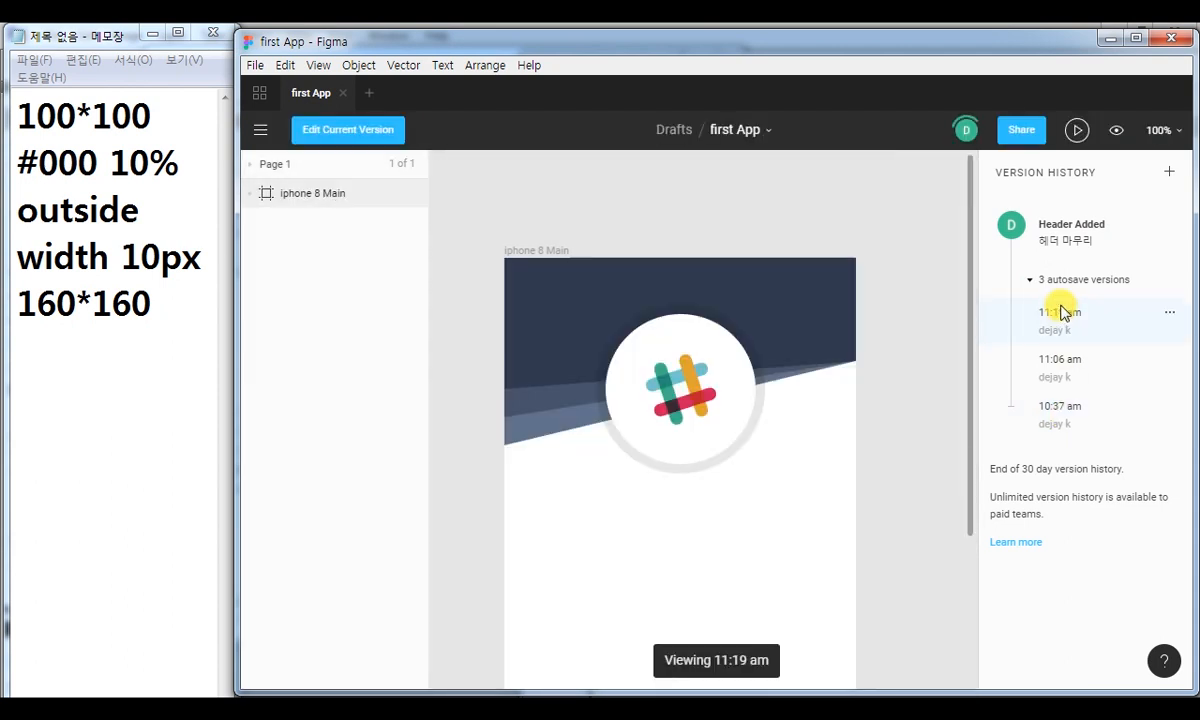
left_click(1066, 238)
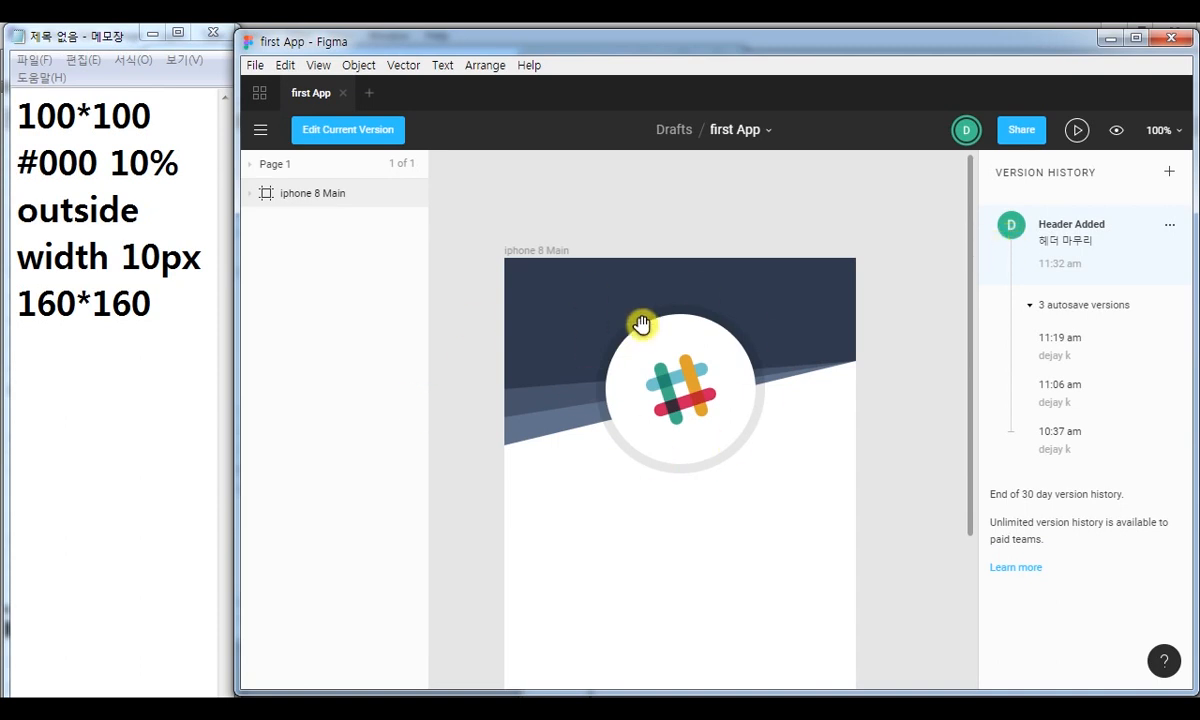
Examine the expanded iphone 8 Main layers in the Header Added version and return to editing the current version.
left_click_drag(750, 477, 745, 407)
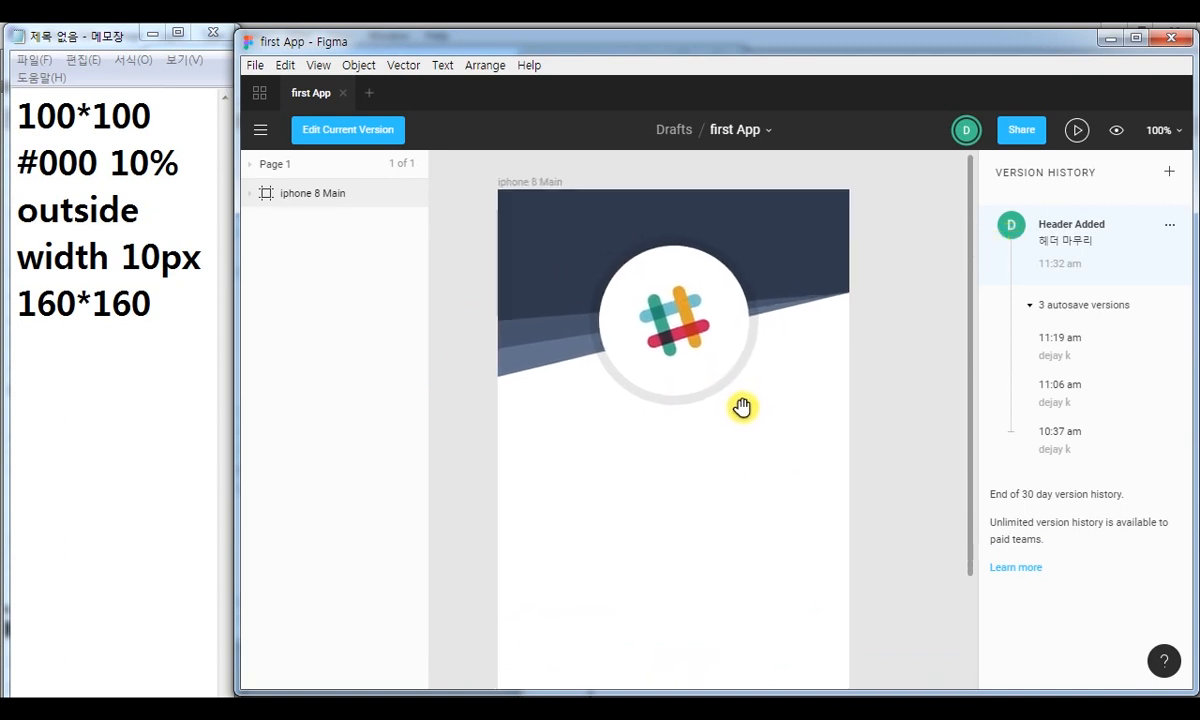
left_click(313, 193)
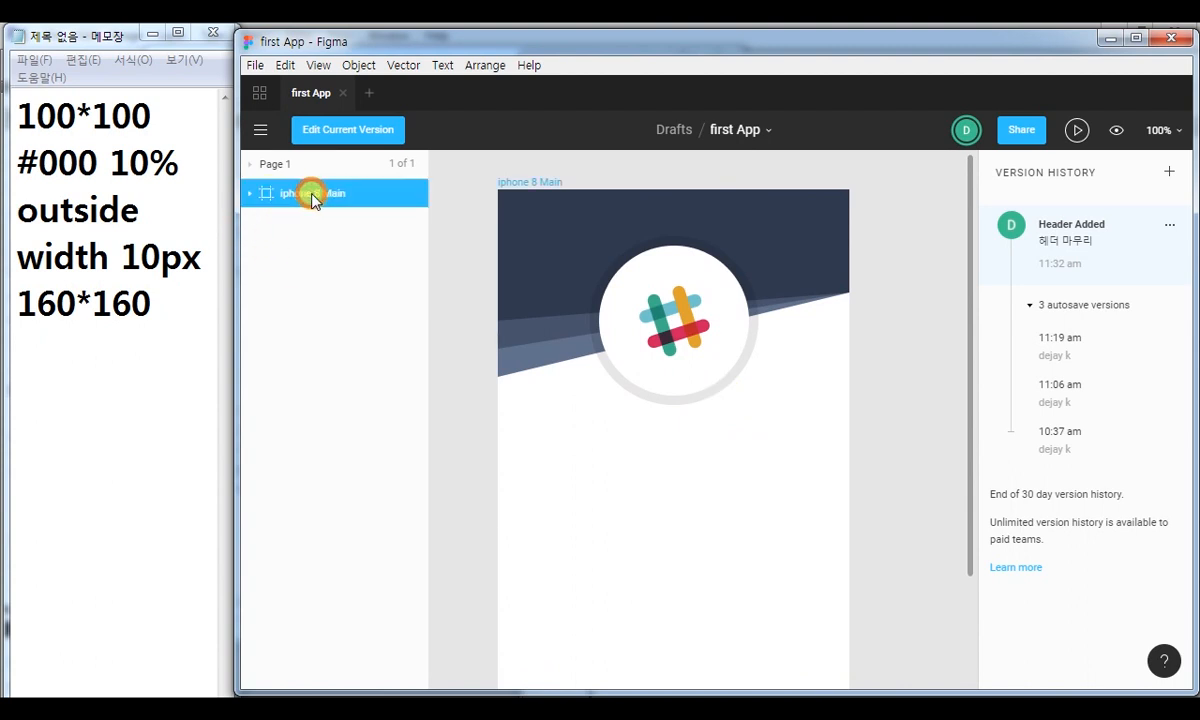
left_click(250, 195)
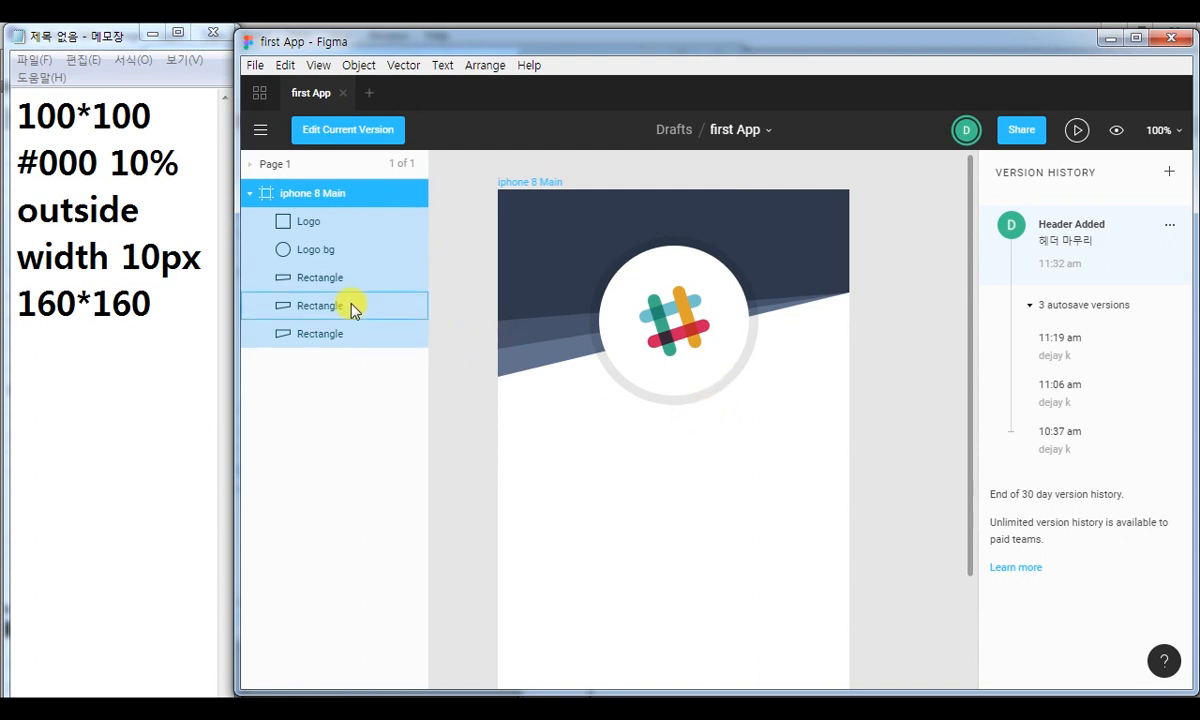
left_click_drag(271, 263, 373, 359)
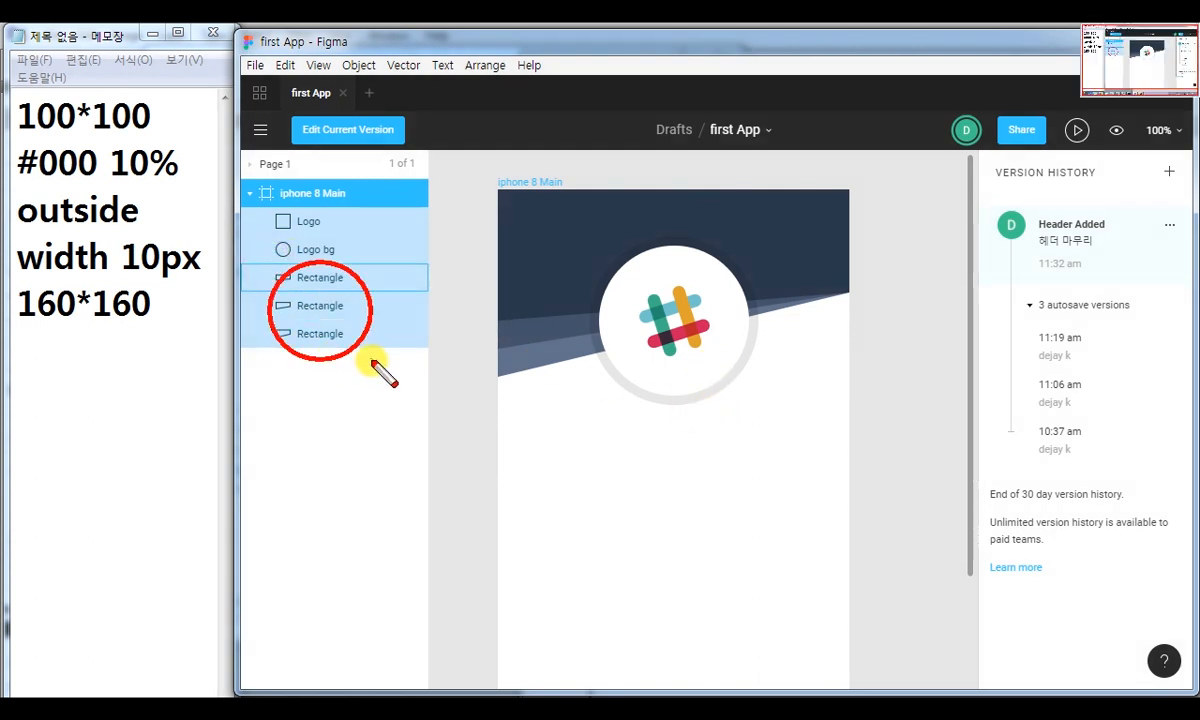
key("Escape")
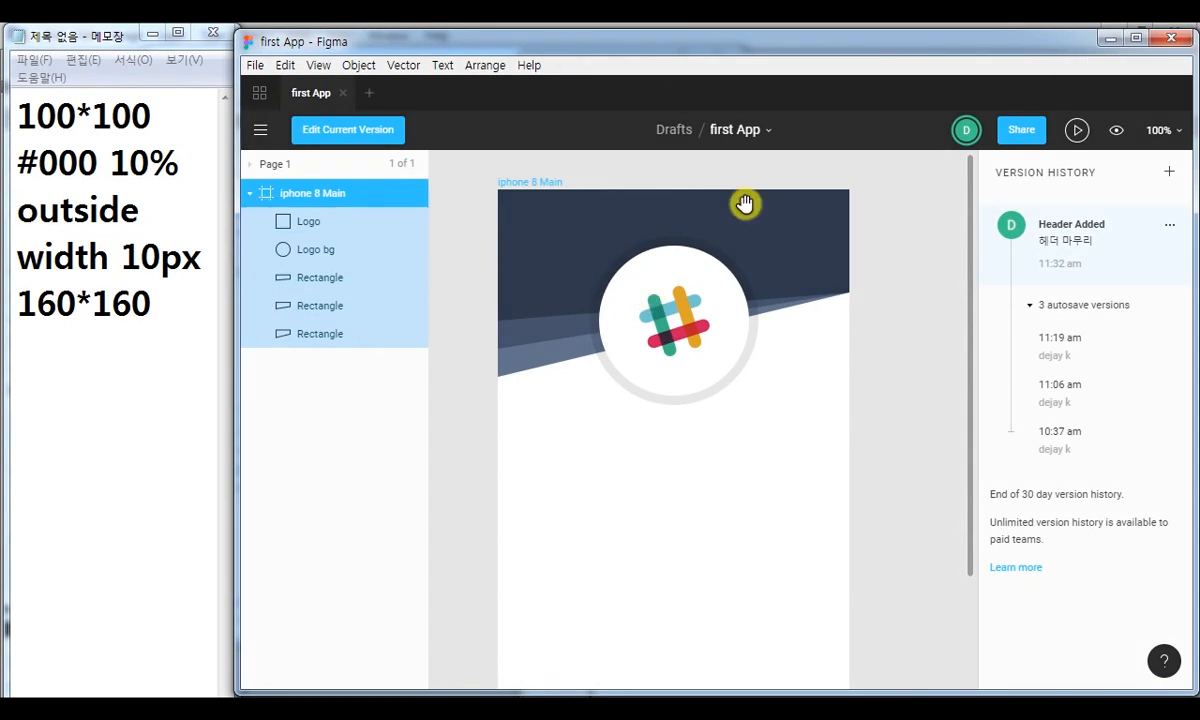
left_click(366, 136)
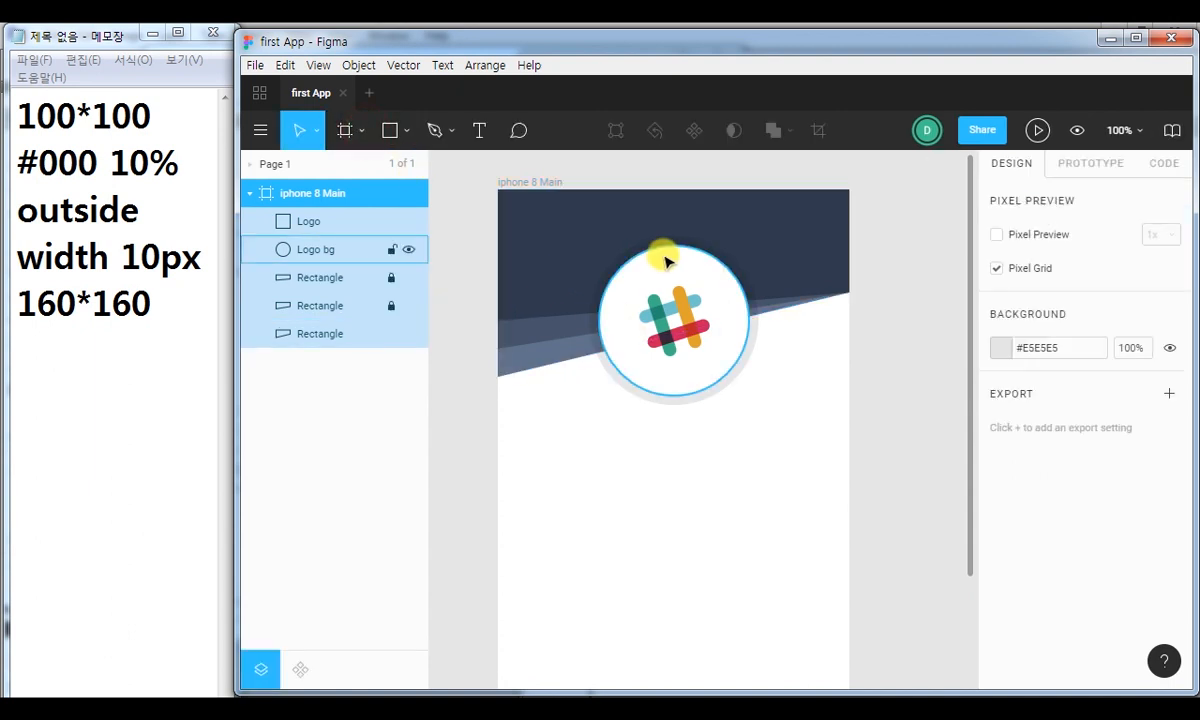
Unlock the two locked header rectangles and select all three slanted rectangles together.
left_click(535, 285)
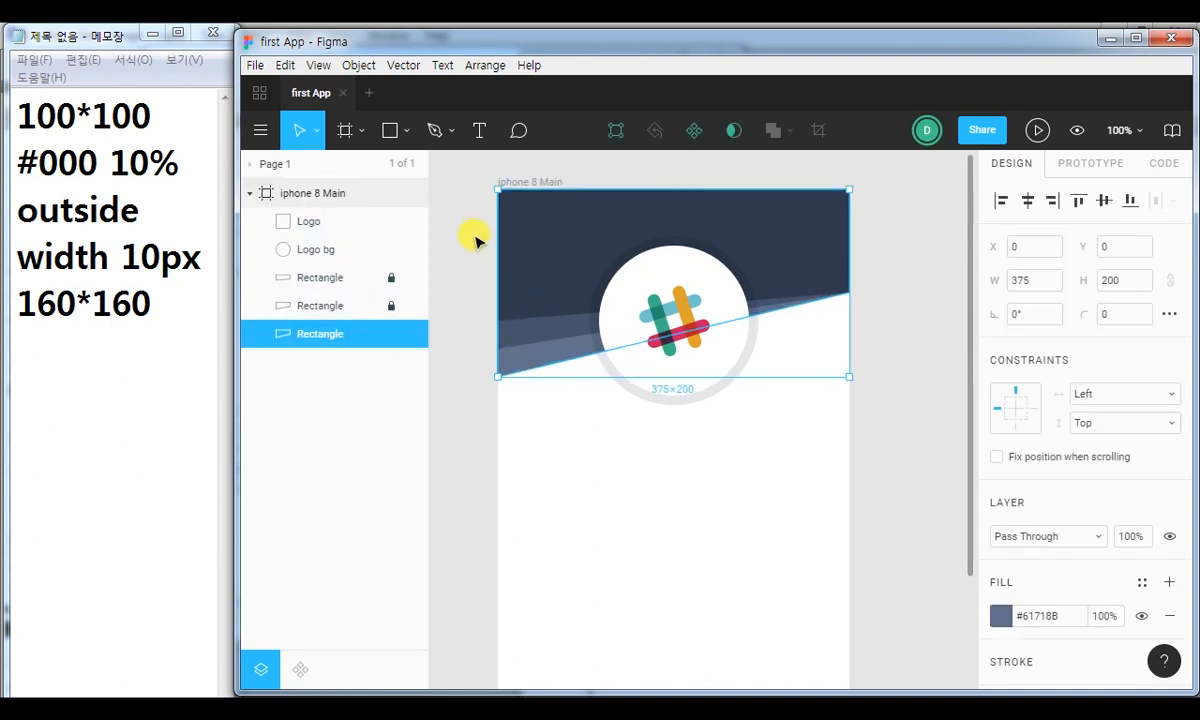
left_click(391, 305)
left_click(391, 277)
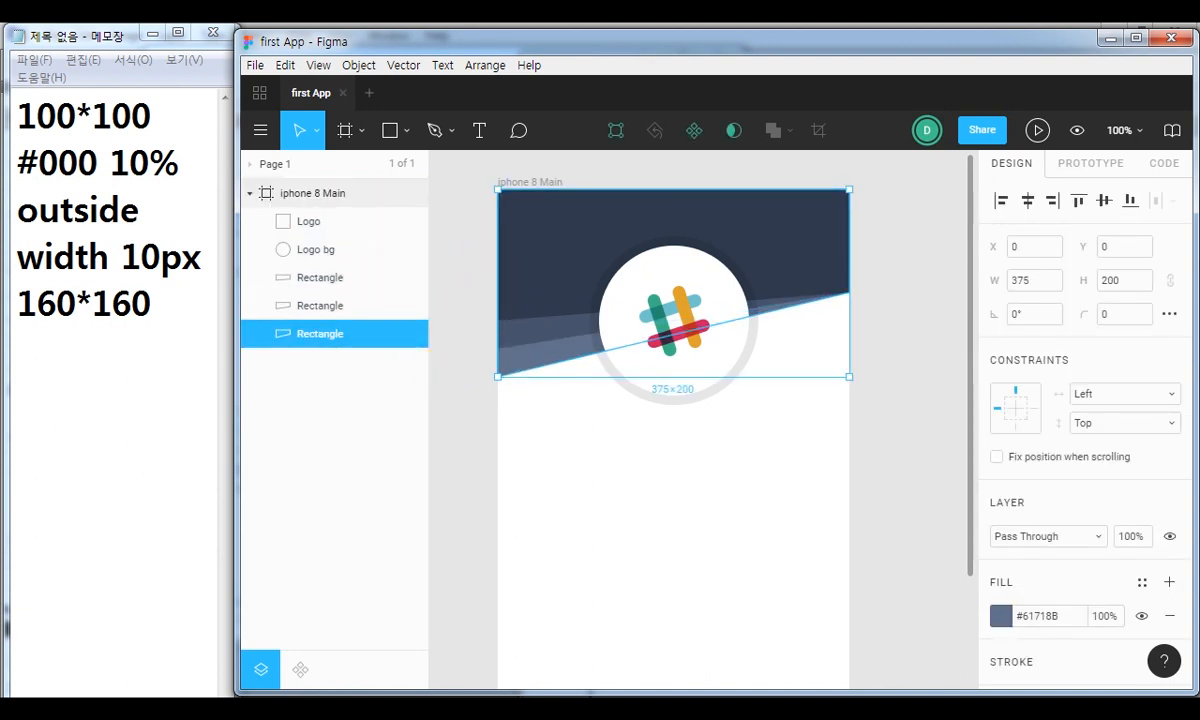
left_click(466, 236)
left_click_drag(450, 260, 550, 418)
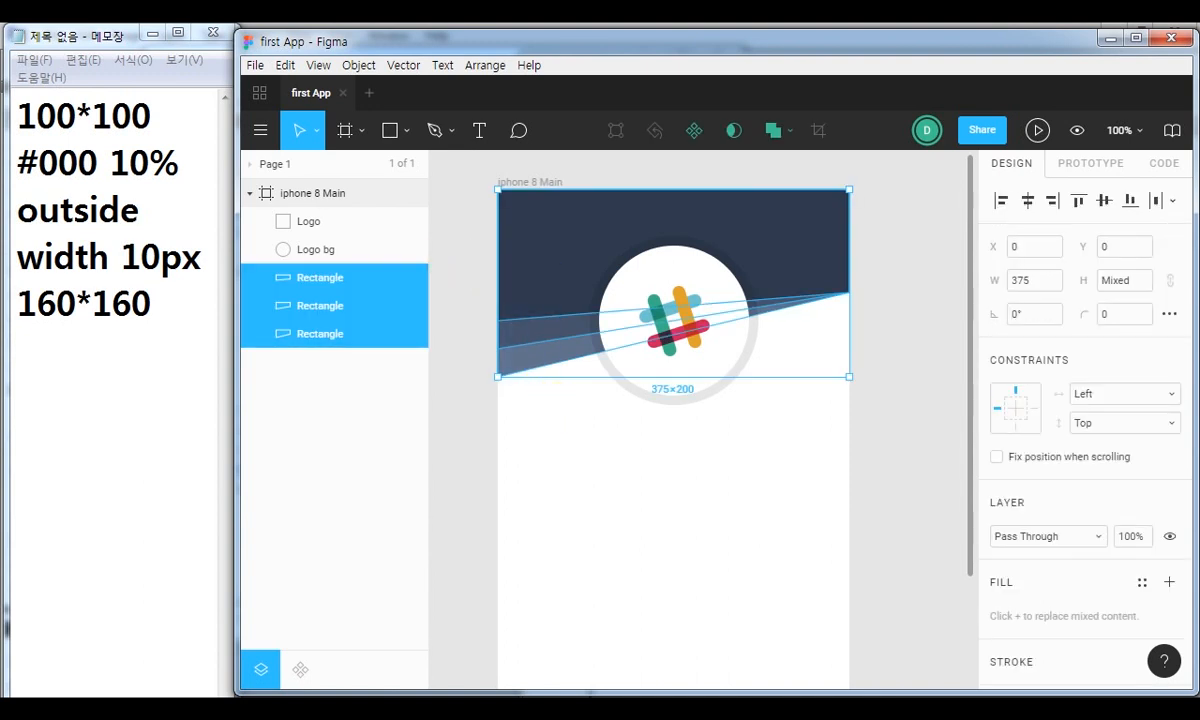
left_click(455, 236)
left_click_drag(455, 294, 547, 413)
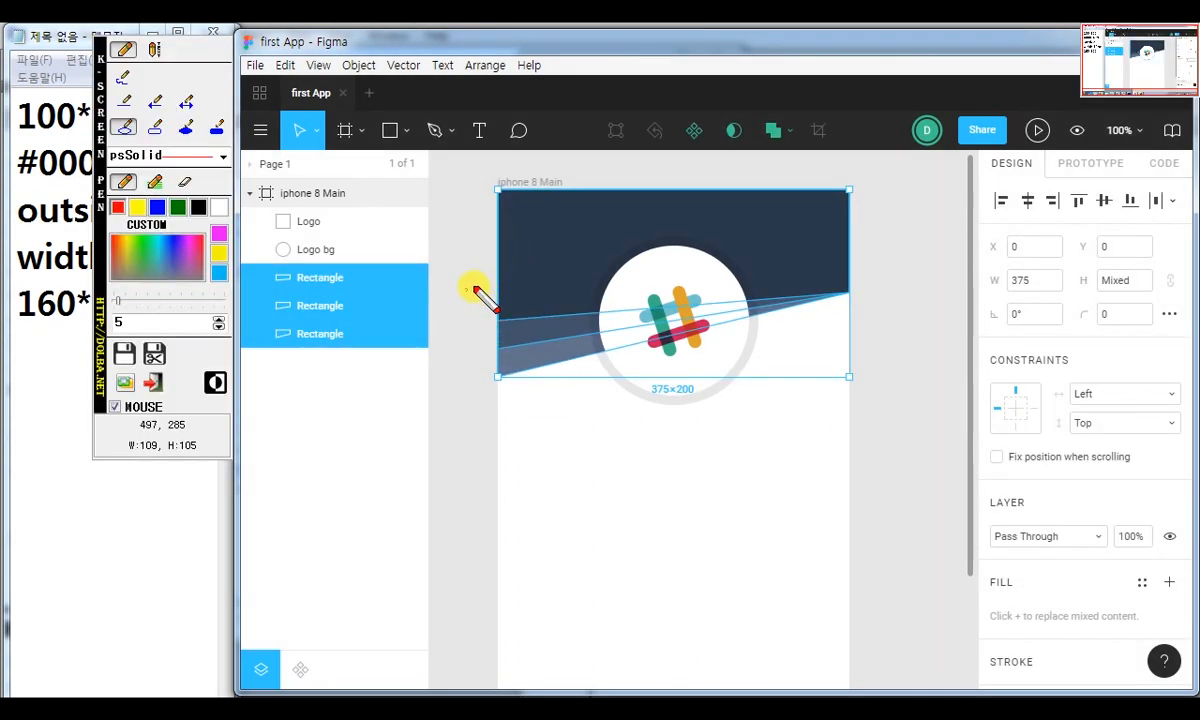
left_click(153, 100)
left_click_drag(468, 274, 522, 360)
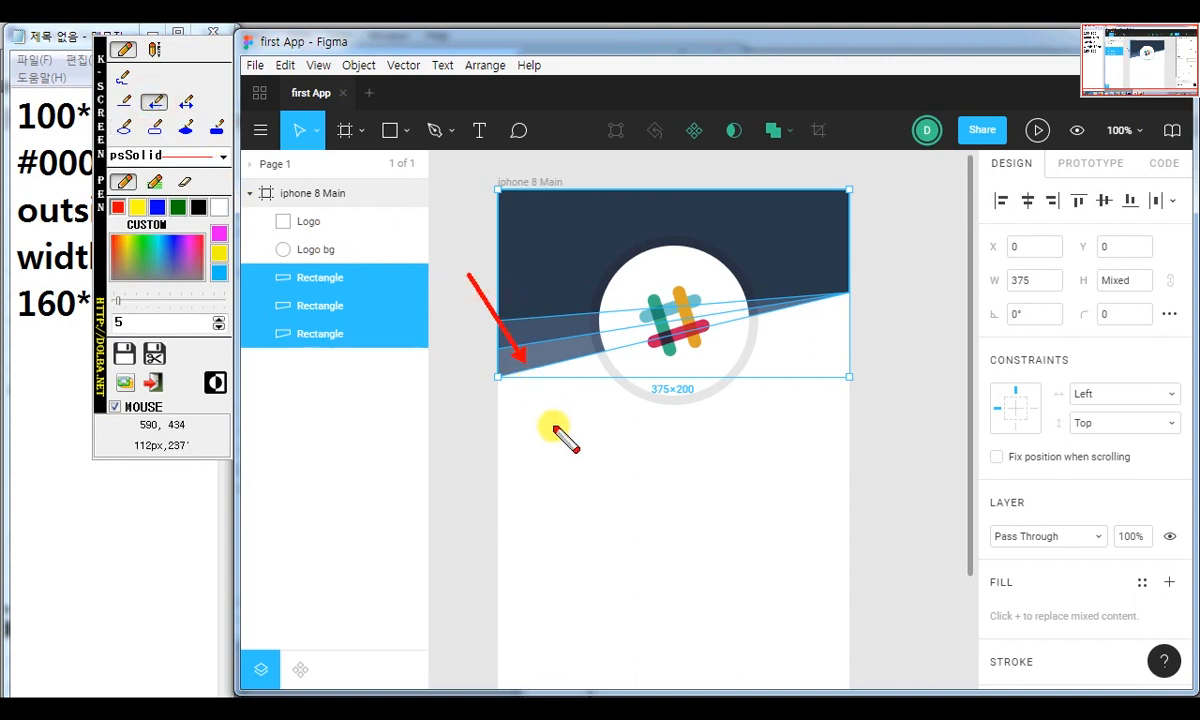
key("Escape")
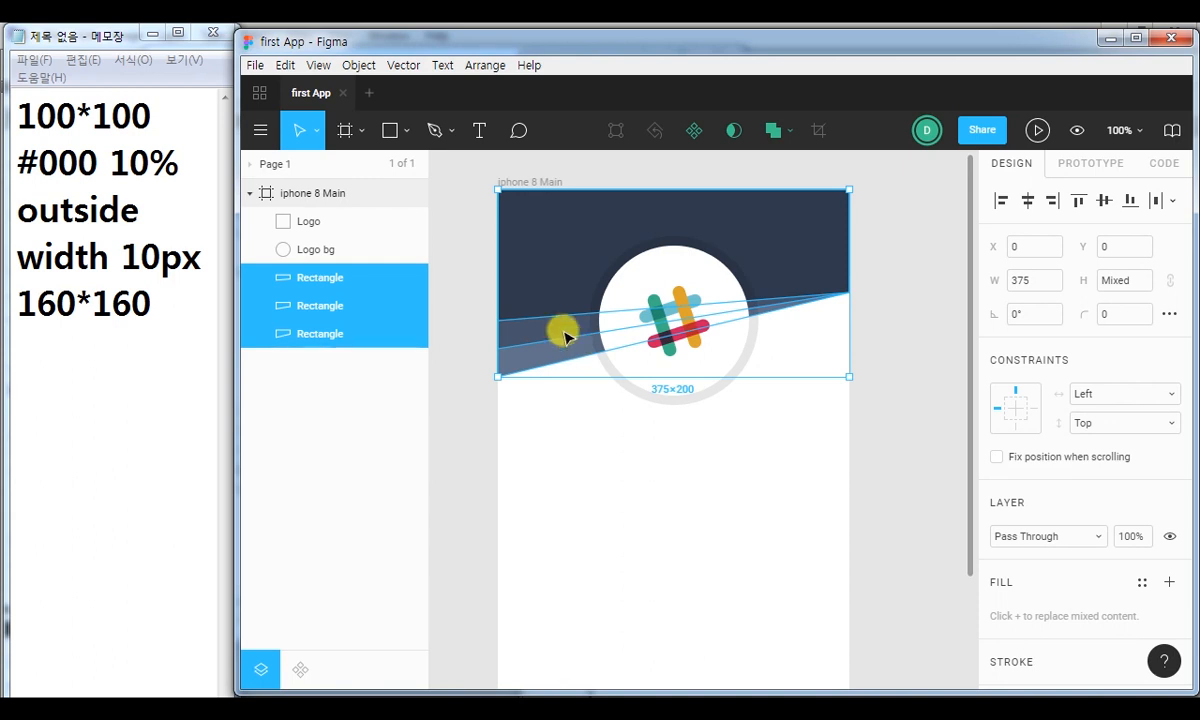
Group the three selected rectangles and name the group "Header bg".
key("ctrl+g")
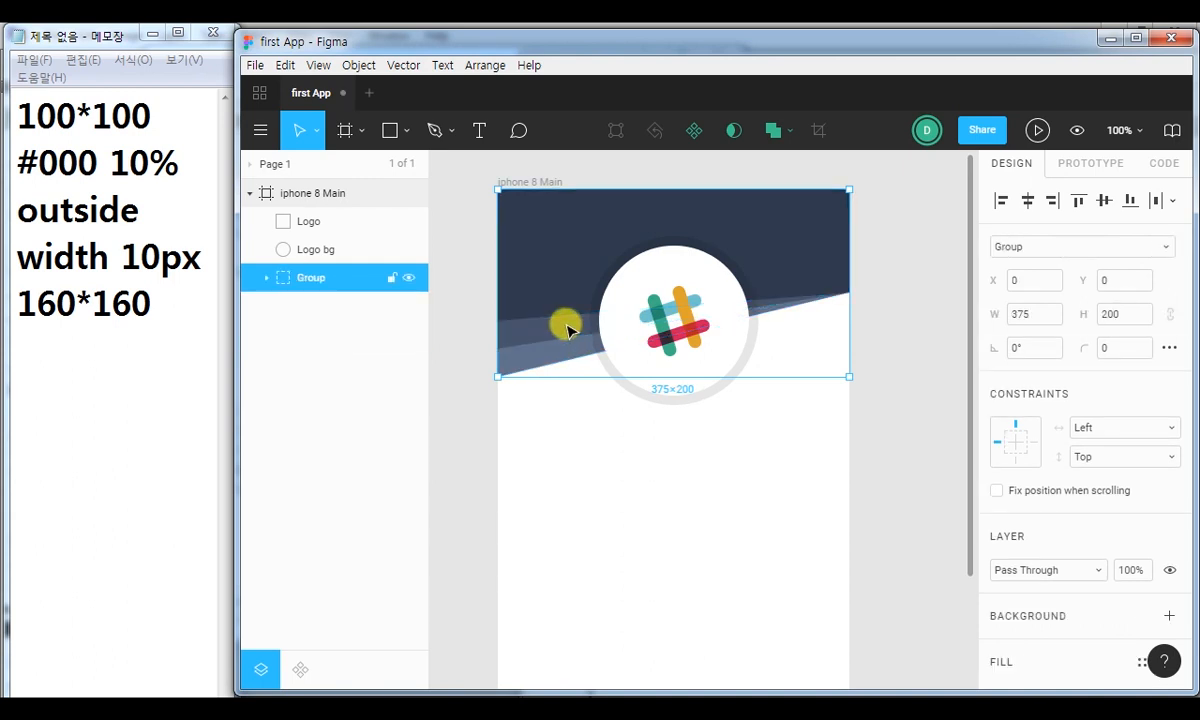
double_click(312, 280)
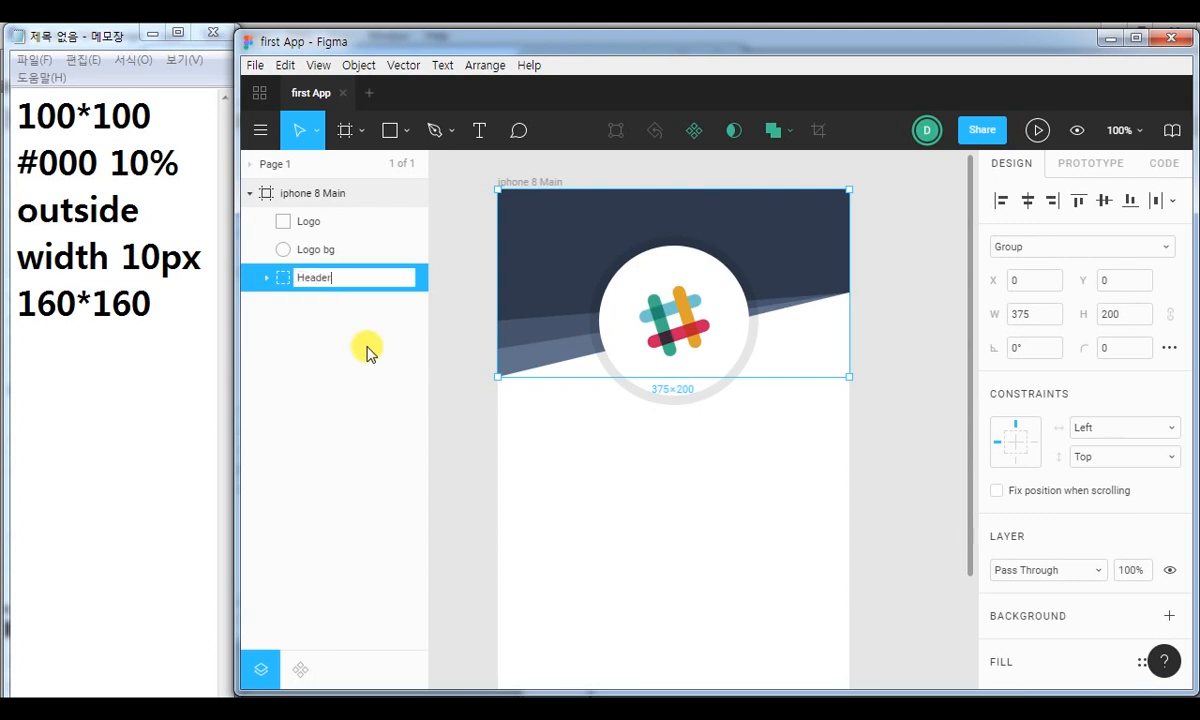
key("Return")
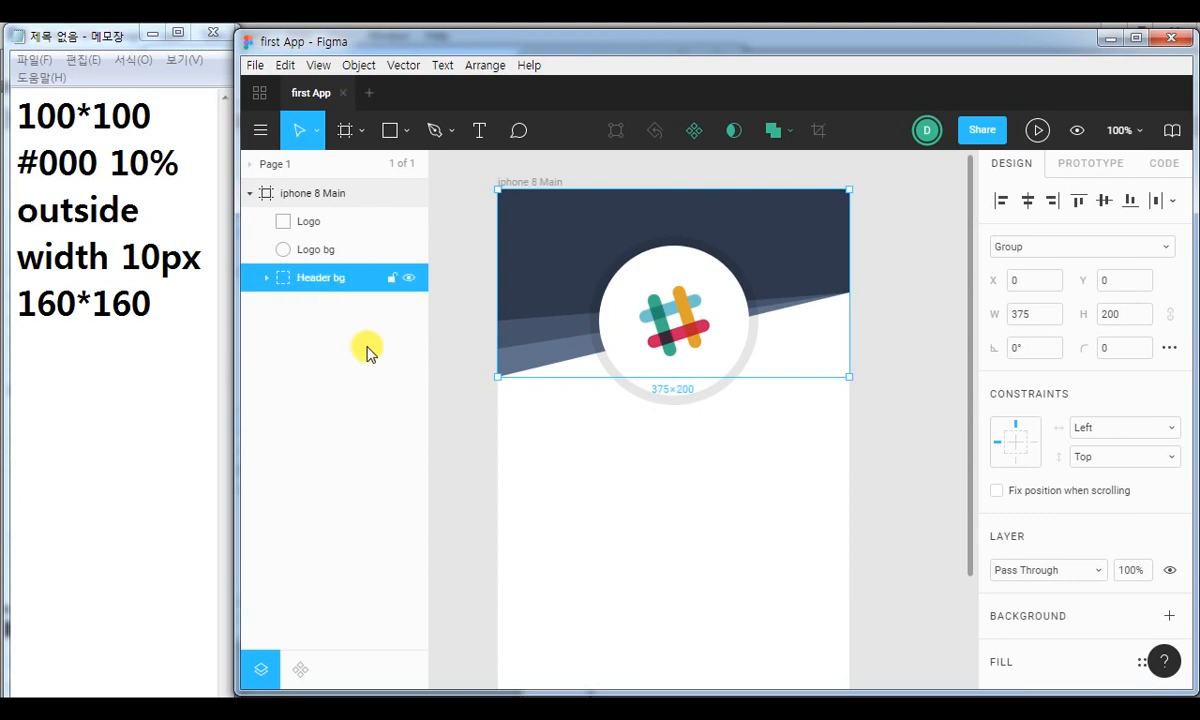
Group the Logo, Logo bg and Header bg layers together and name the group "HEADER".
left_click_drag(461, 196, 930, 455)
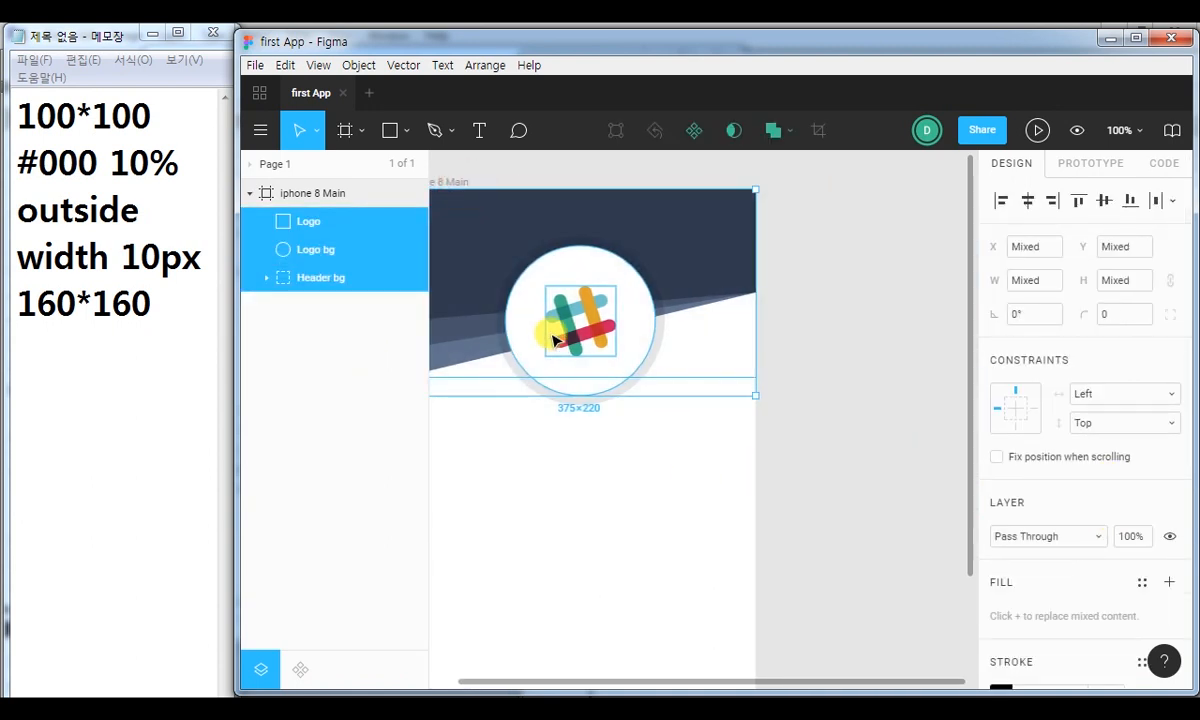
key("ctrl+g")
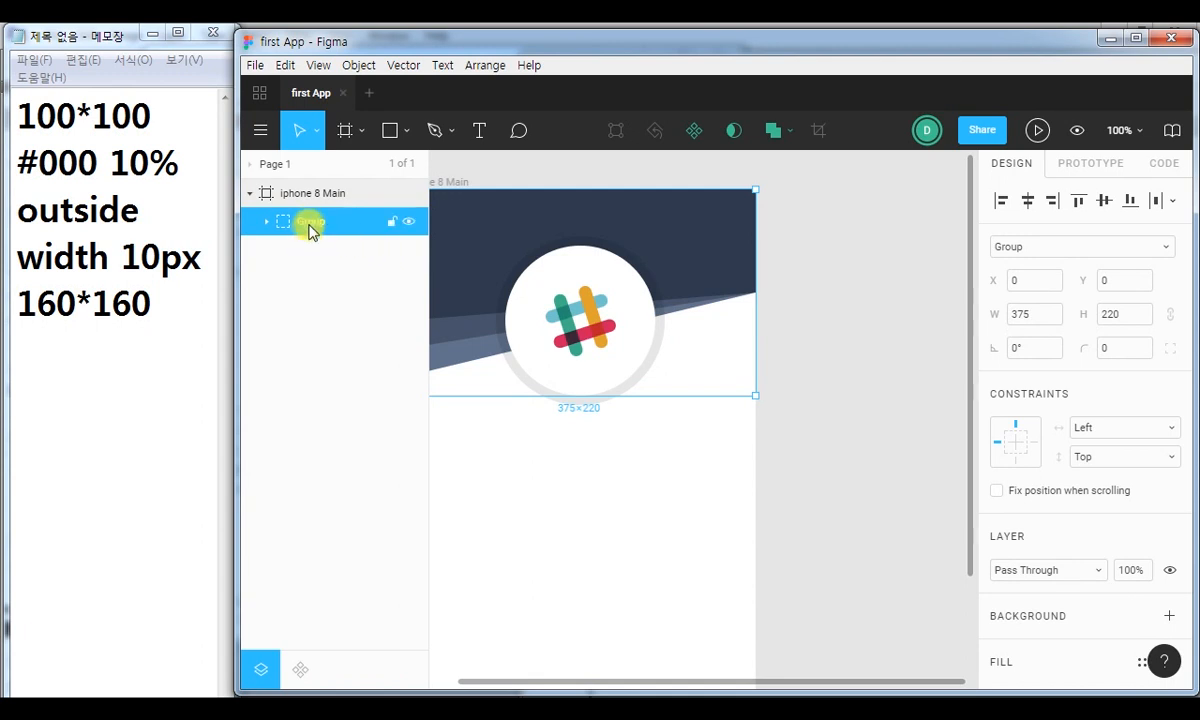
double_click(308, 222)
type("hea")
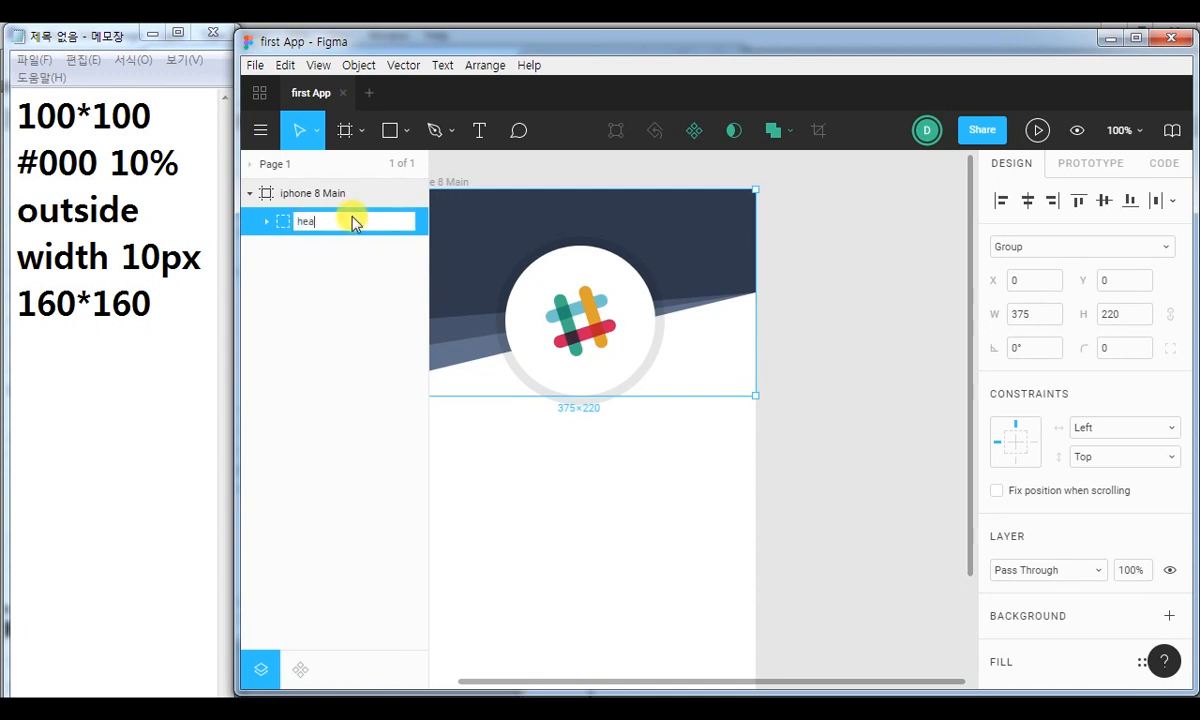
type("der")
key("BackSpace")
key("BackSpace")
key("BackSpace")
key("BackSpace")
key("BackSpace")
key("BackSpace")
type("HEADER")
key("Return")
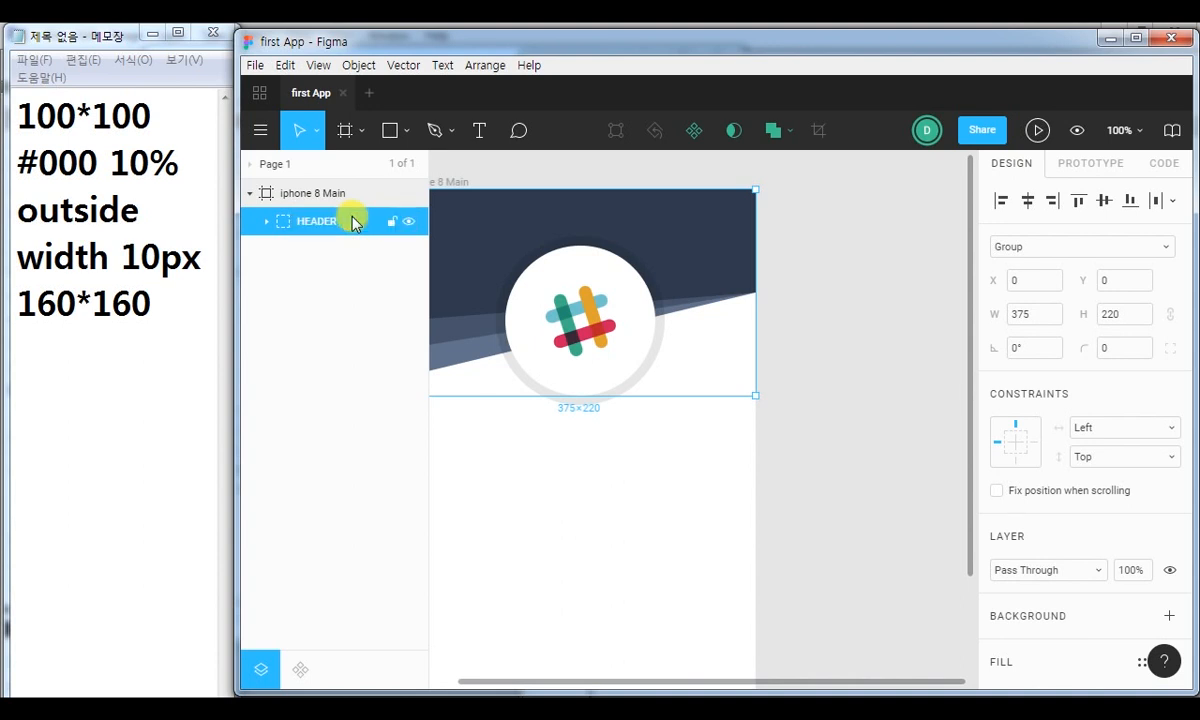
Select the whole HEADER group in the iphone 8 Main frame.
left_click(825, 426)
left_click_drag(557, 477, 652, 483)
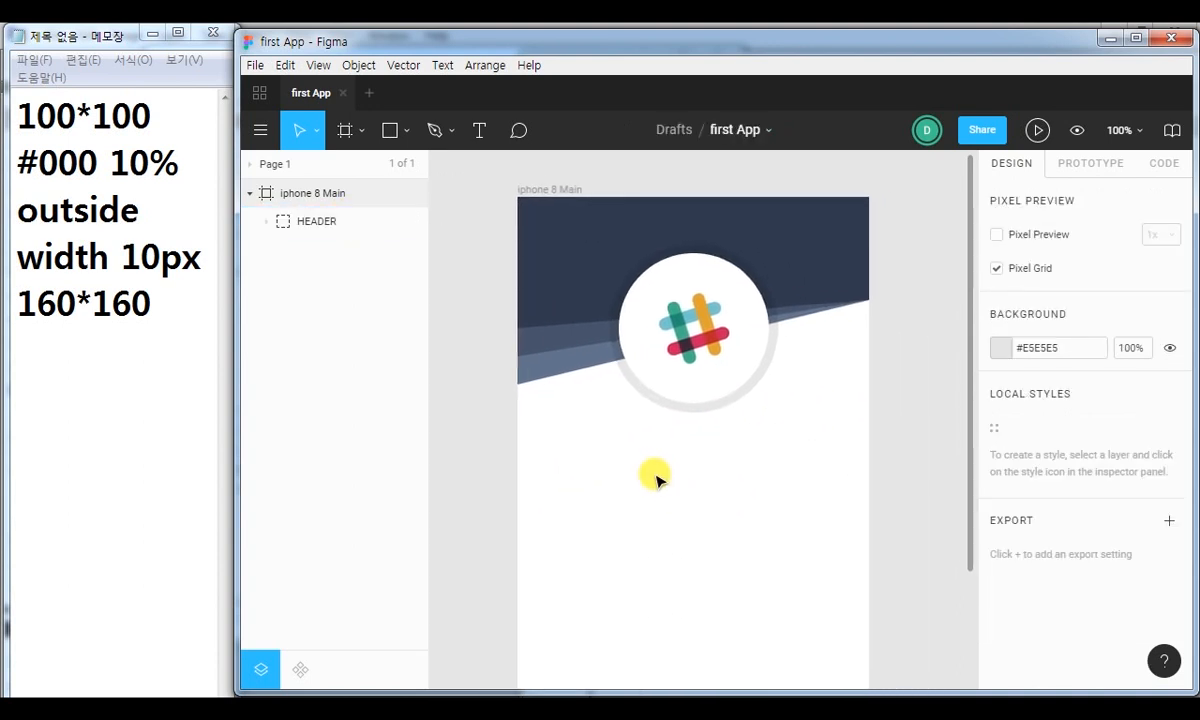
left_click(331, 222)
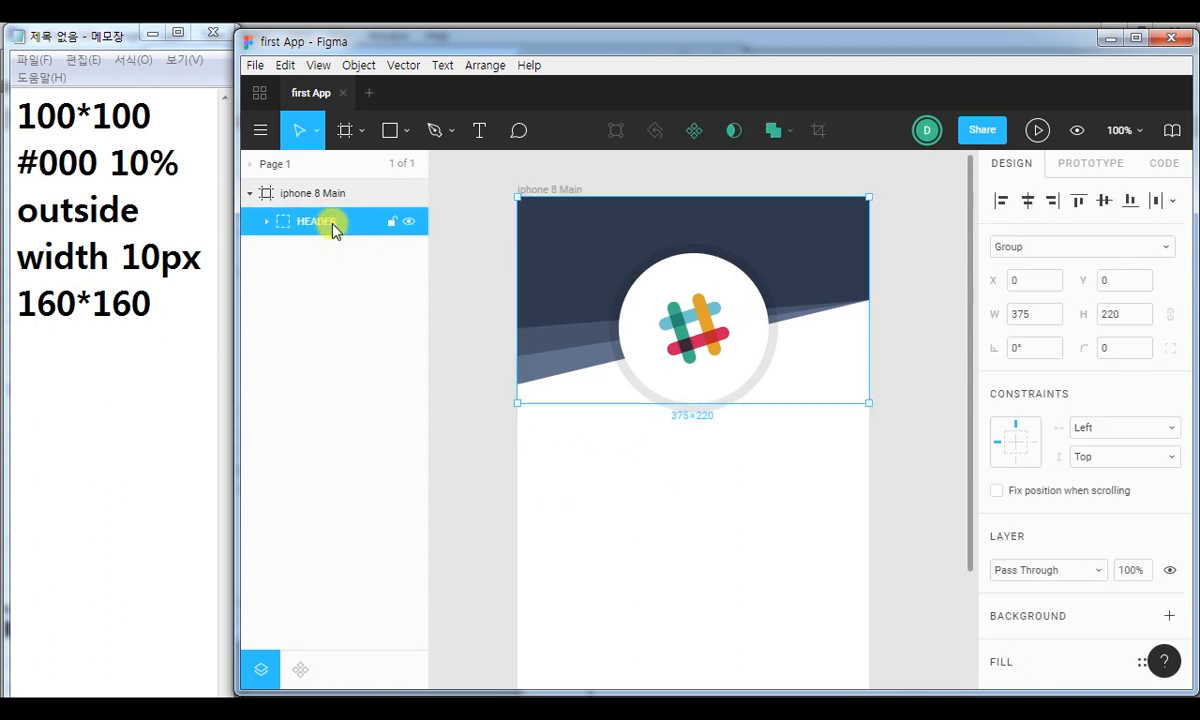